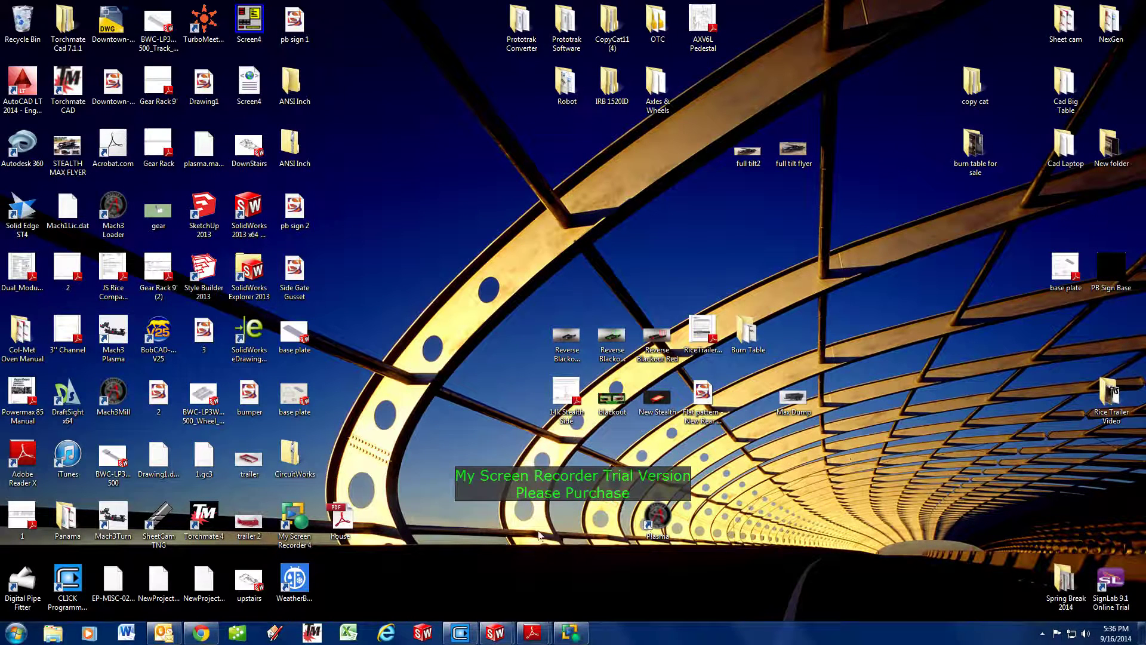
- Launch SheetCam TNG and set the job's material size to 24 in in X and 24 in in Y
double_click(174, 523)
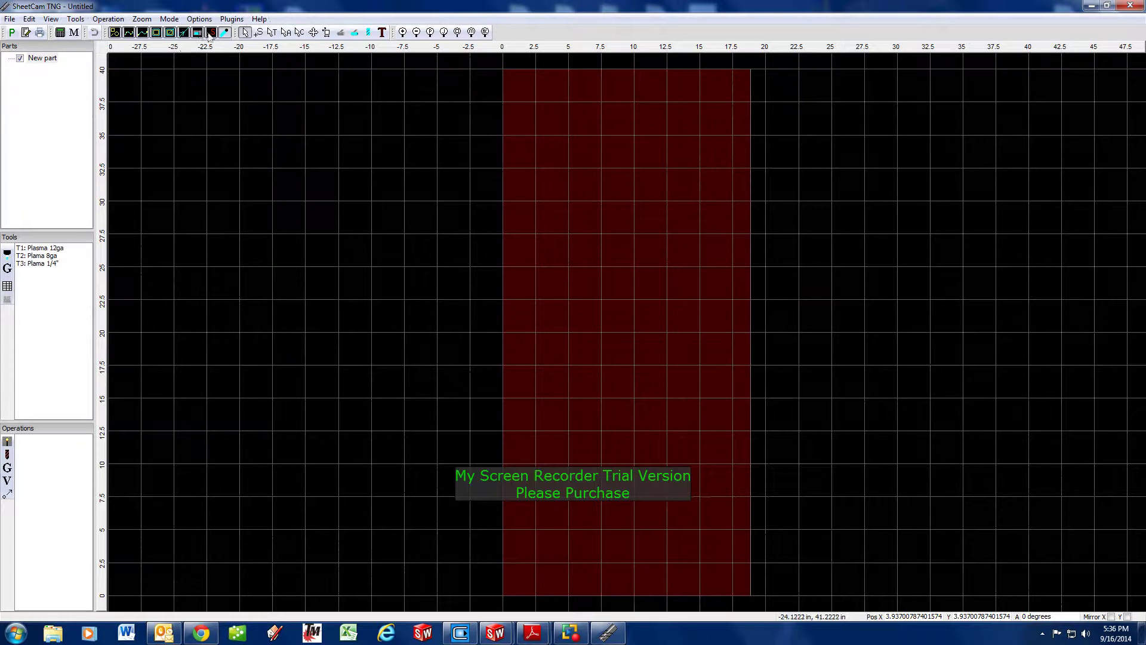
click(199, 19)
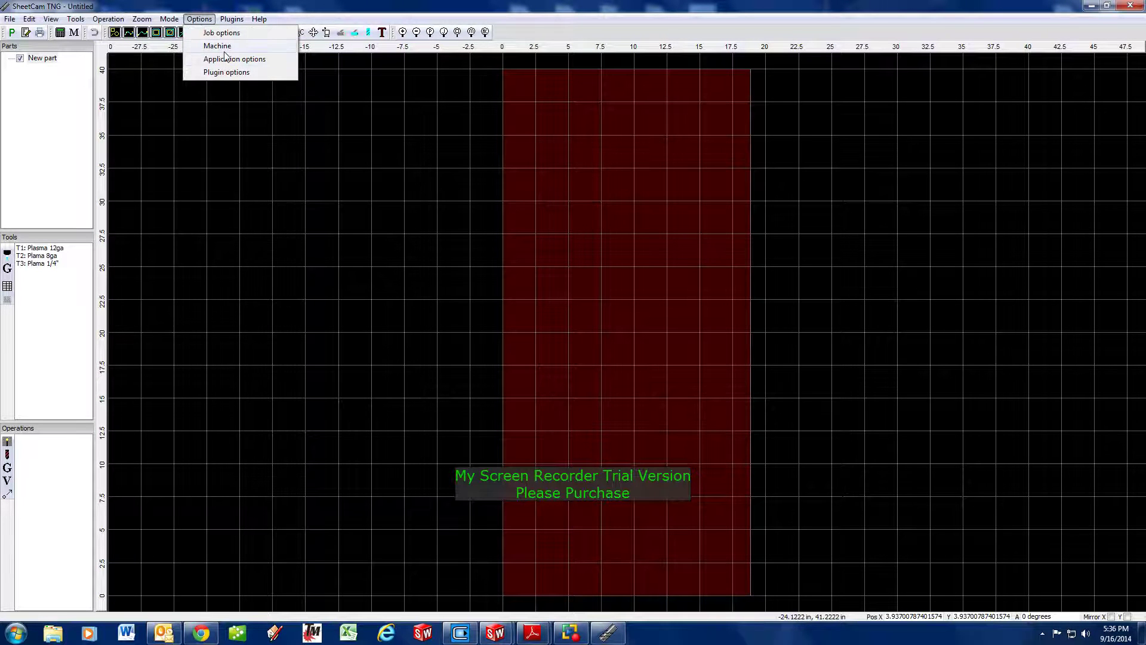
click(221, 33)
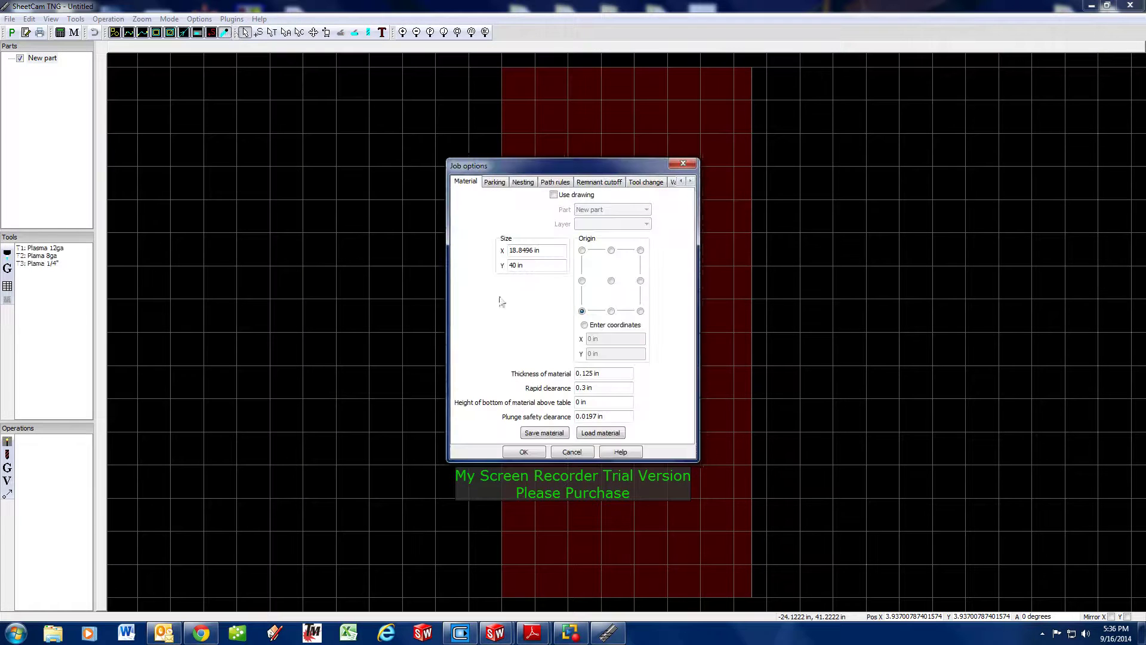
click(558, 250)
drag(558, 250, 465, 270)
text(24)
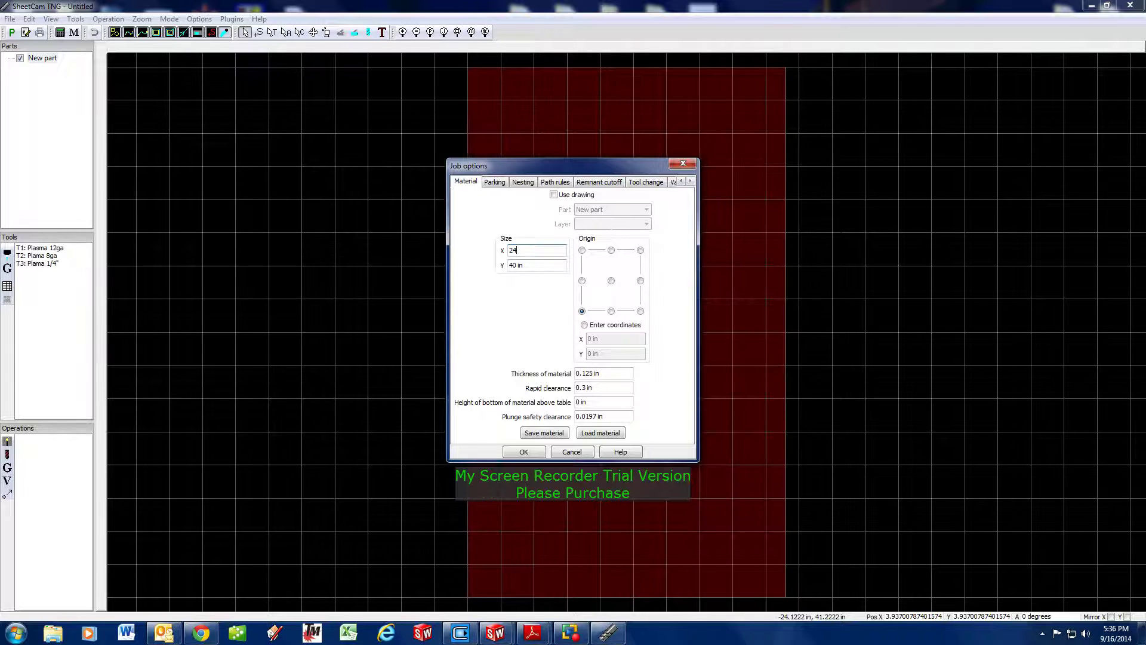
key(Tab)
text(24)
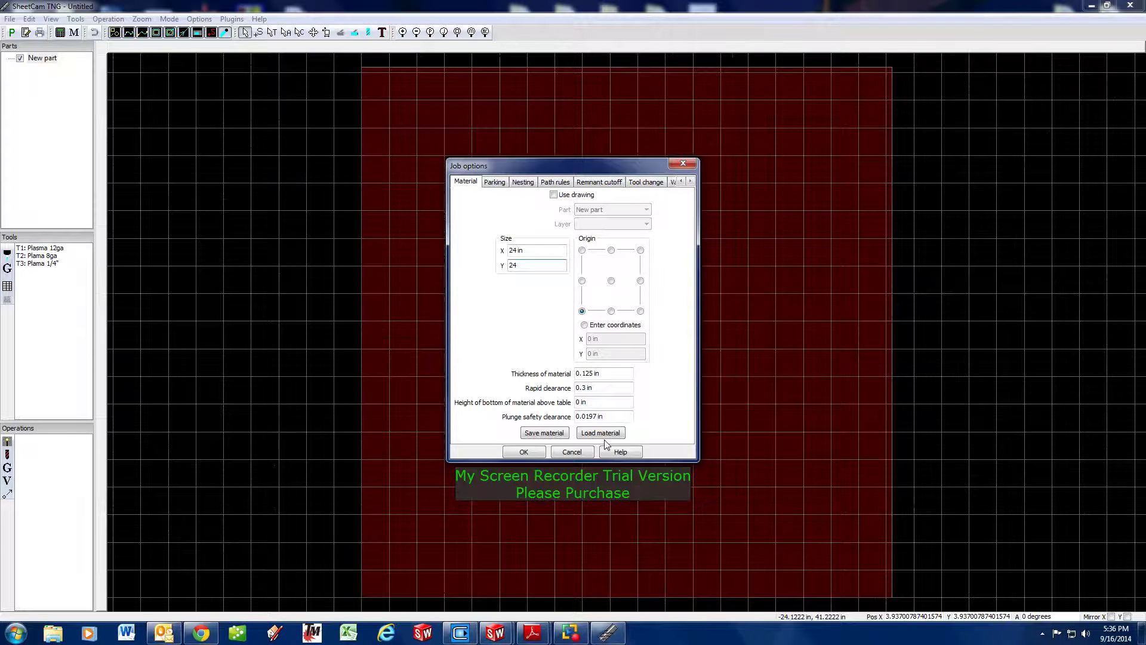
click(524, 452)
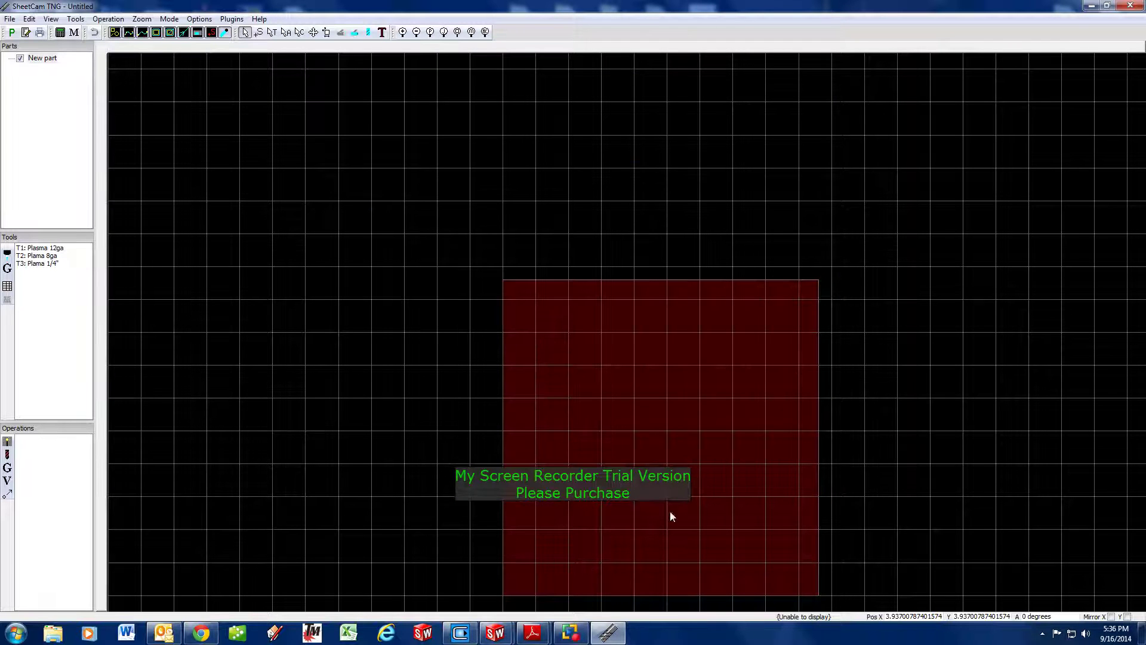
- Examine the resized material sheet against the grid at different zoom levels
scroll(637, 490, down, 3)
scroll(599, 571, up, 2)
scroll(618, 478, down, 3)
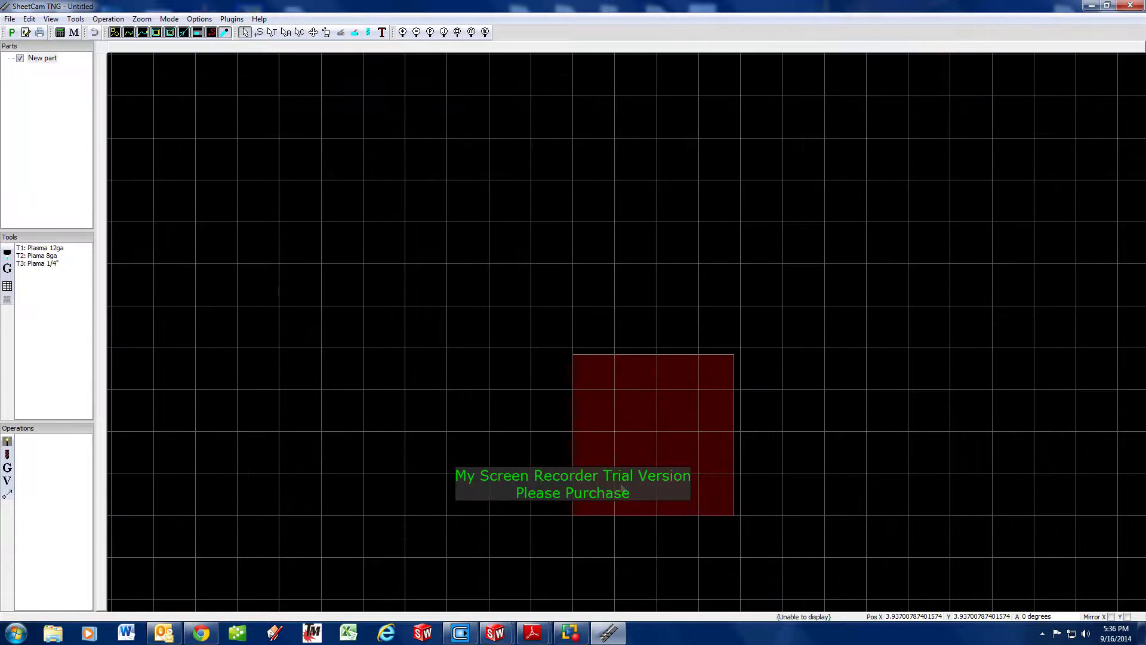
scroll(621, 486, up, 6)
scroll(631, 494, down, 3)
scroll(632, 495, up, 2)
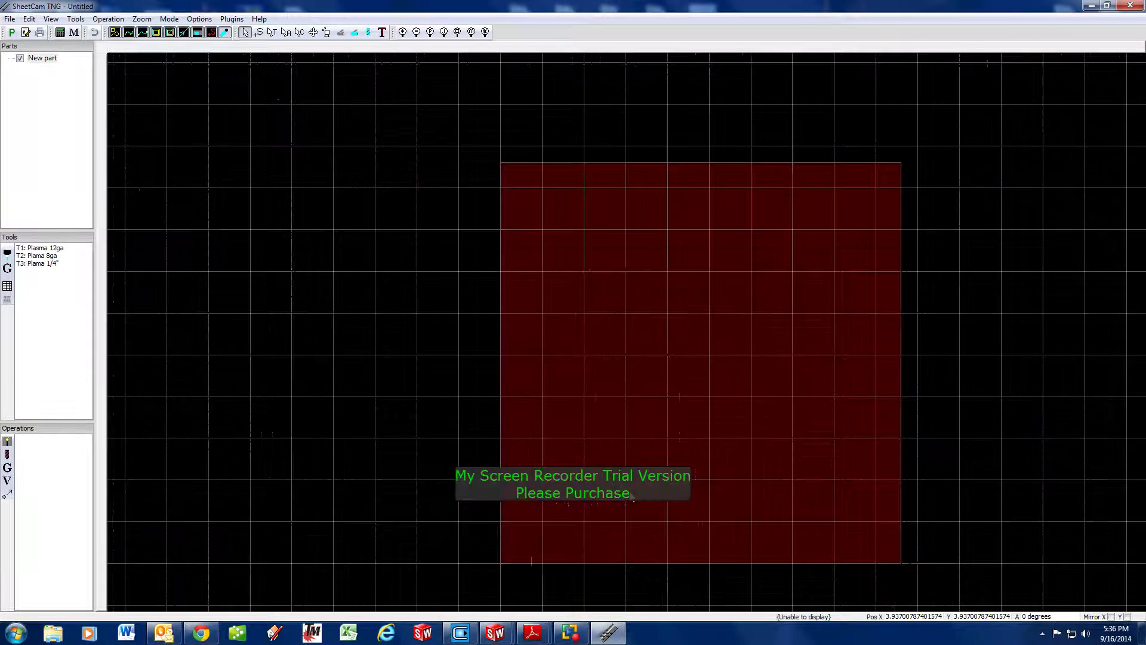
scroll(633, 497, down, 2)
scroll(632, 496, up, 4)
- Set the grid size to 1 in in both X and Y in the grid options
right_click(632, 451)
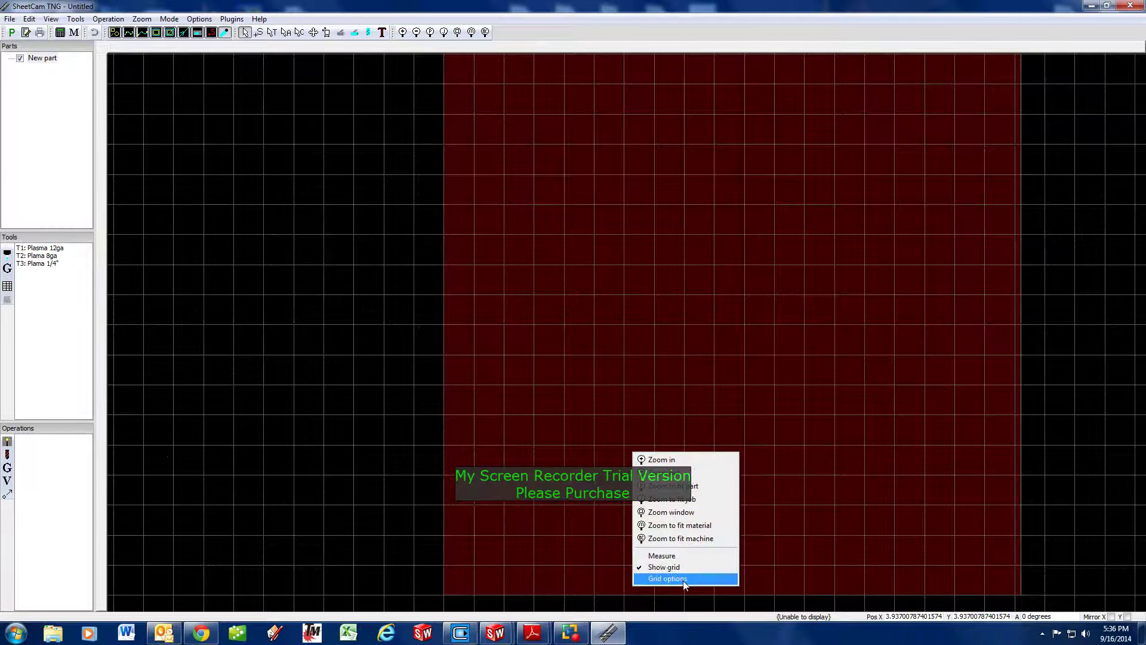
right_click(680, 381)
click(739, 508)
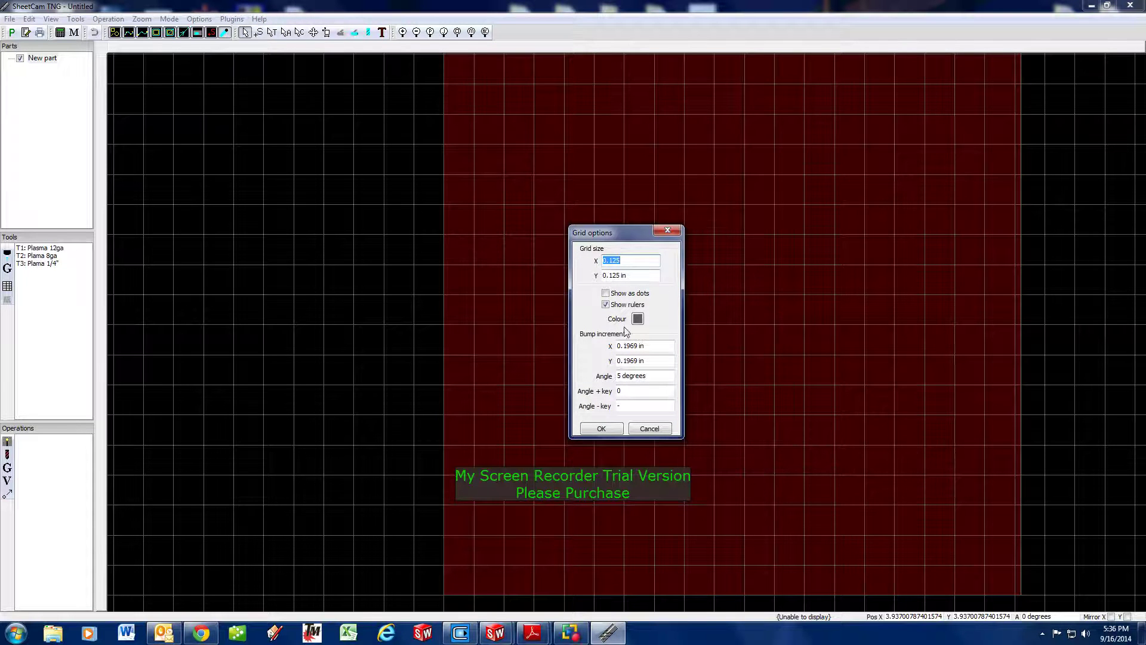
text(1)
key(Tab)
text(1)
key(Tab)
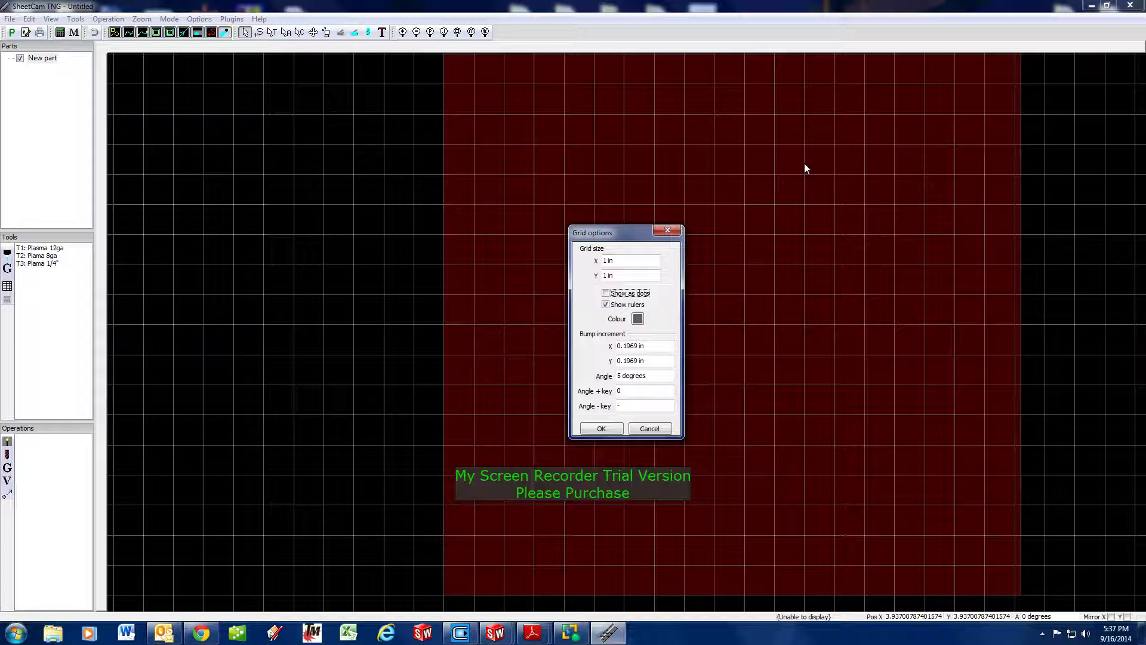
click(615, 429)
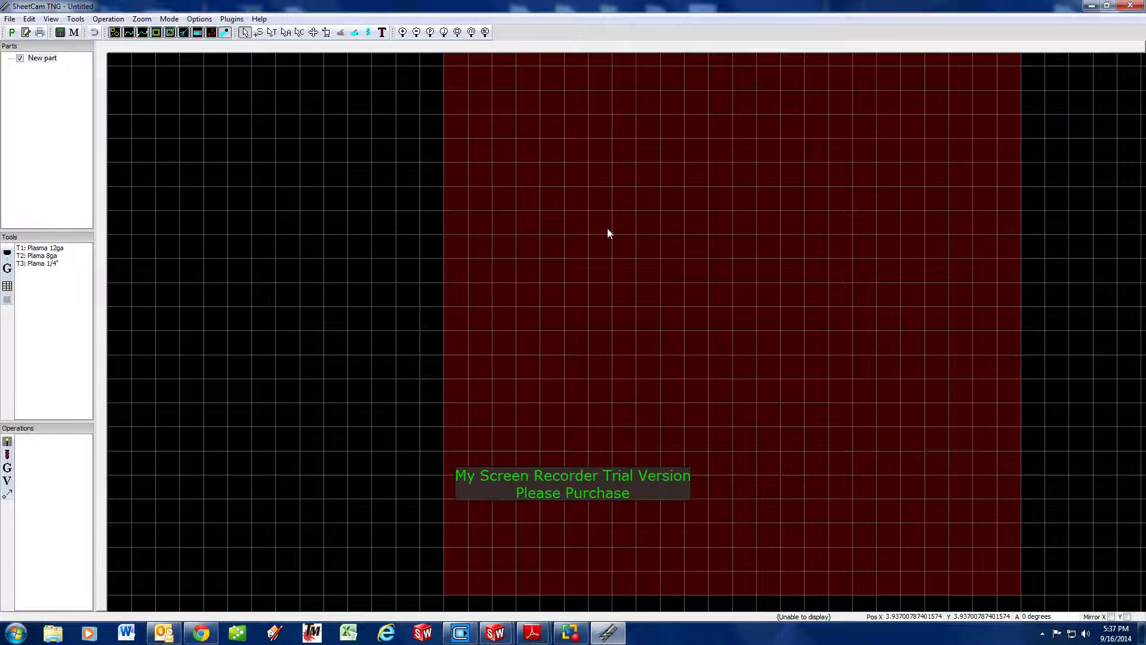
- Import Flat pattern - Spring Assist D.DXF into a new part, using inch scaling and the bottom-left drawing position
scroll(682, 529, down, 5)
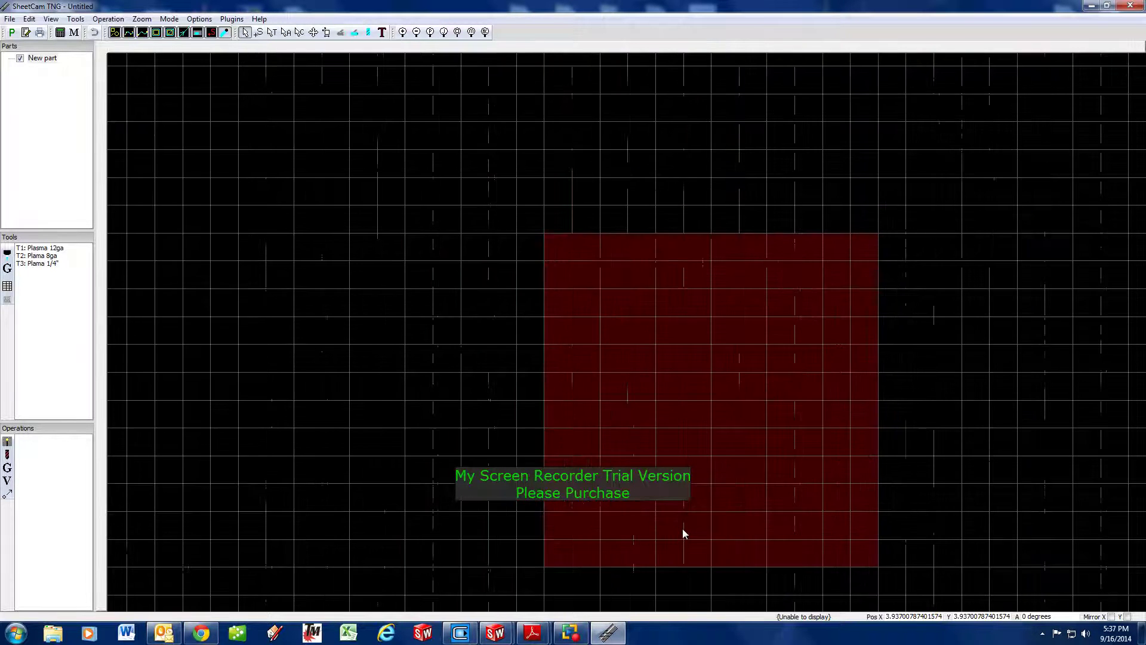
scroll(705, 552, up, 3)
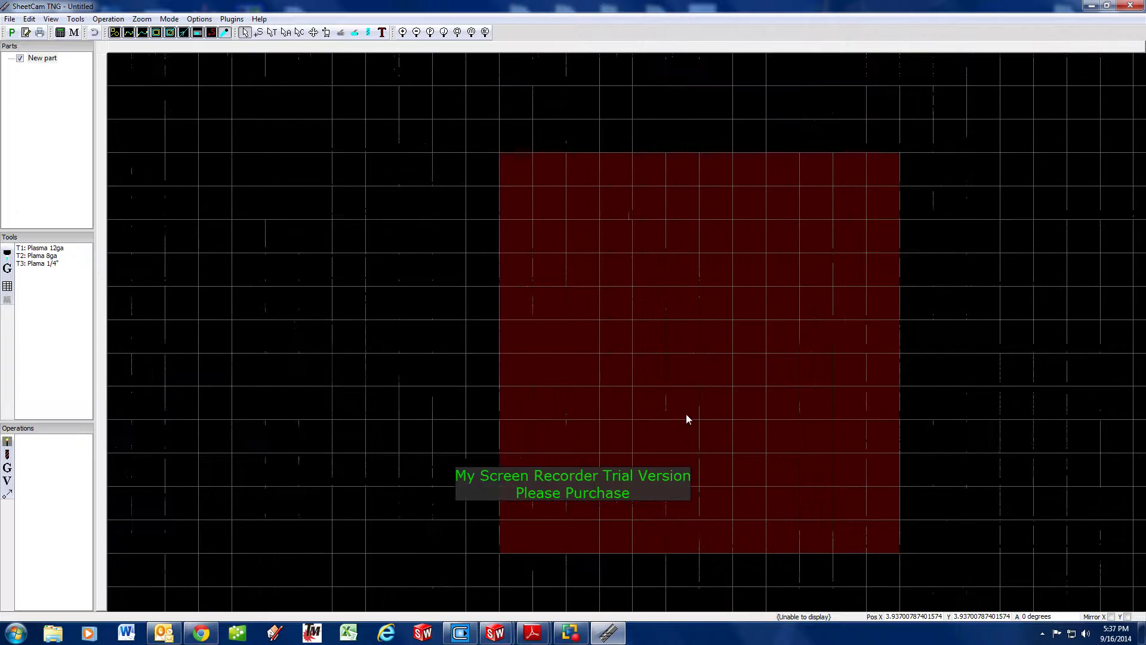
right_click(49, 108)
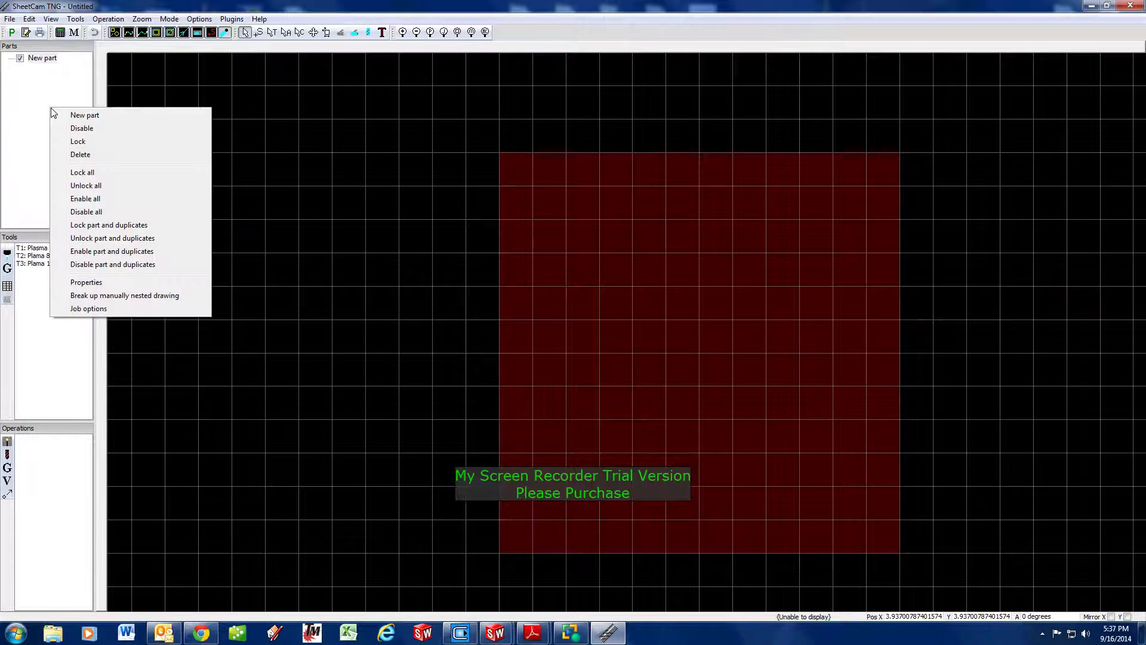
click(114, 115)
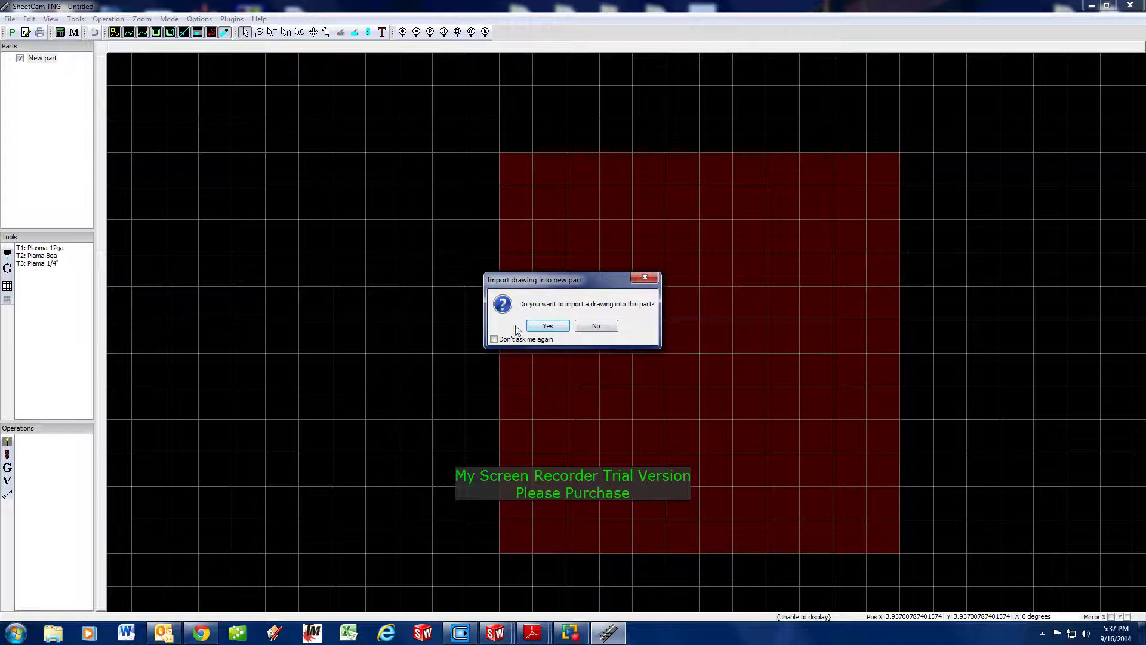
click(540, 330)
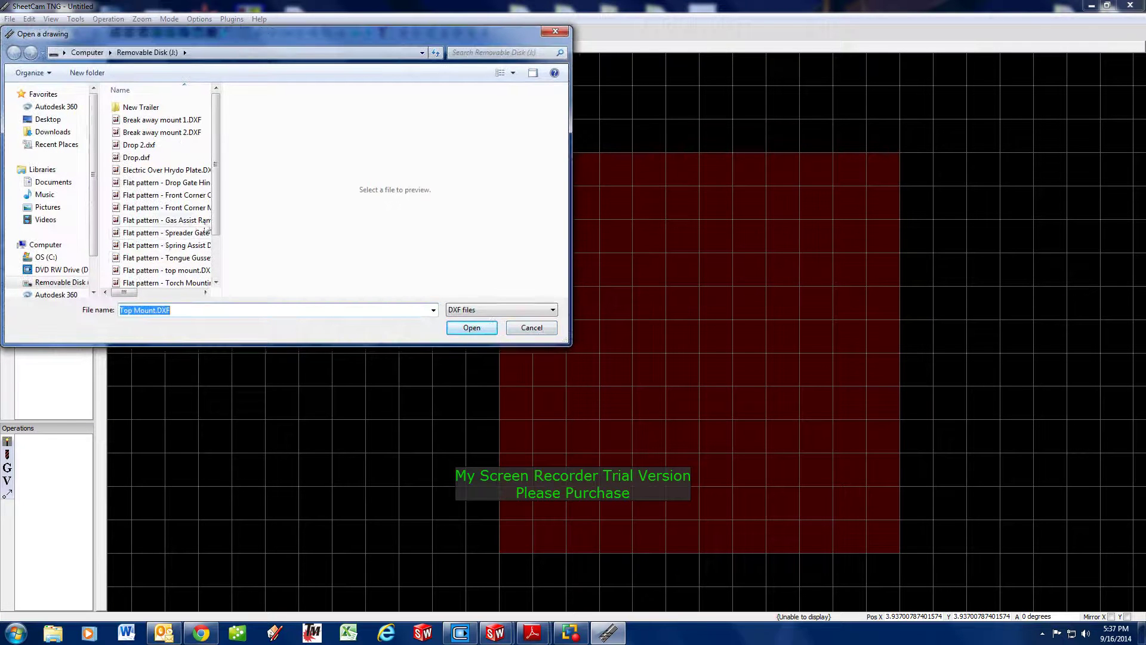
click(199, 248)
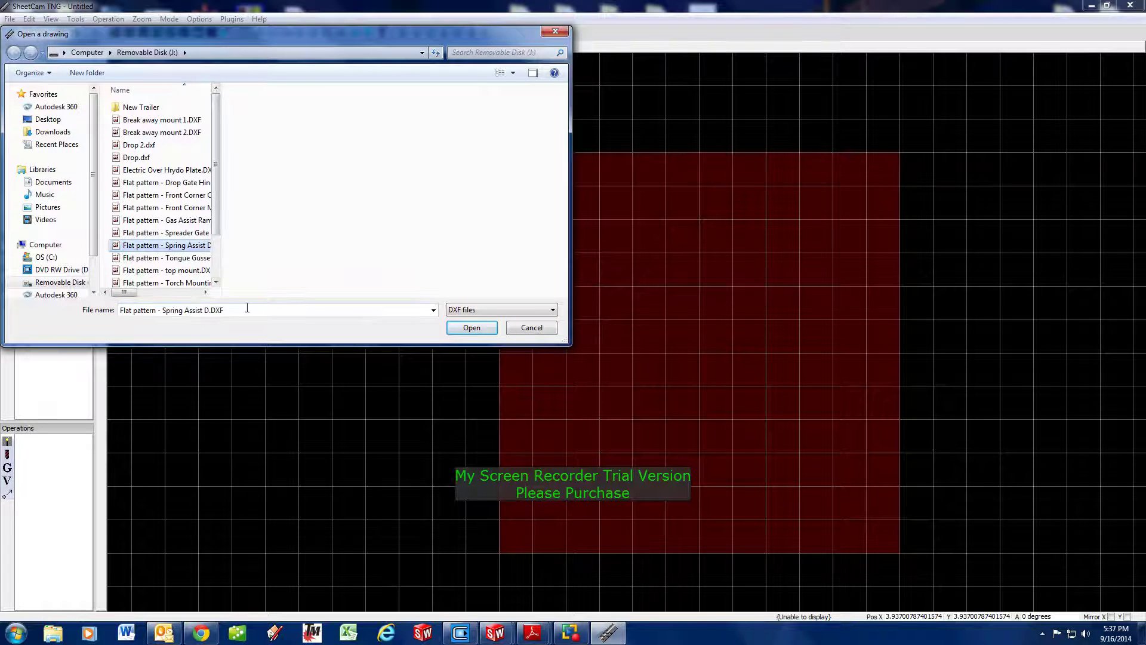
click(473, 329)
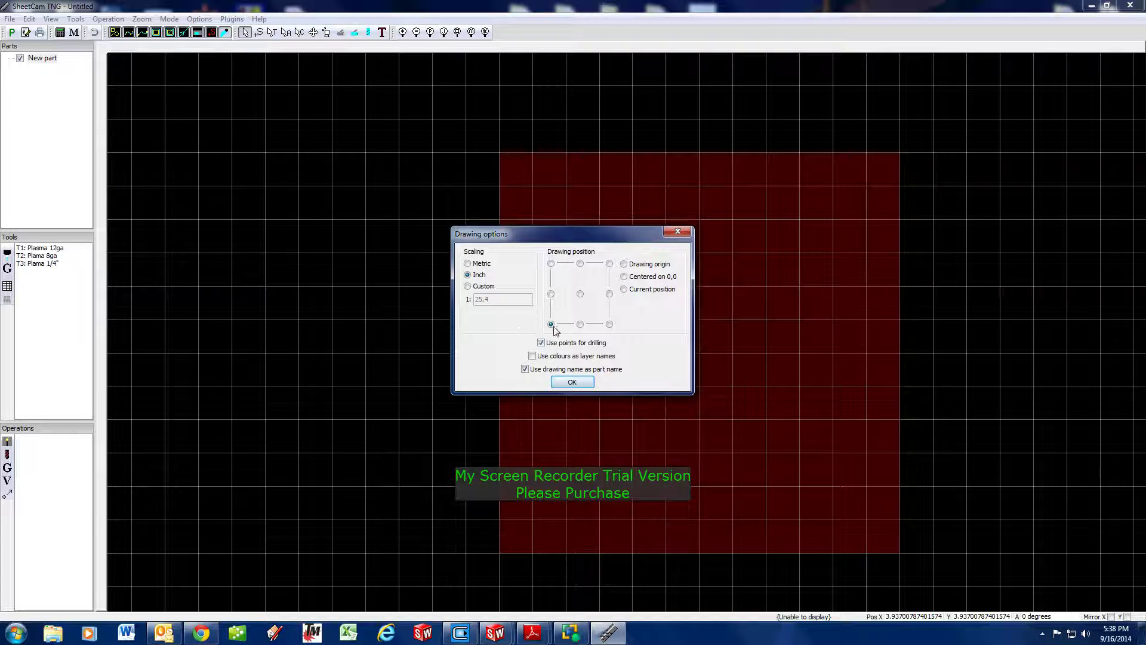
click(570, 383)
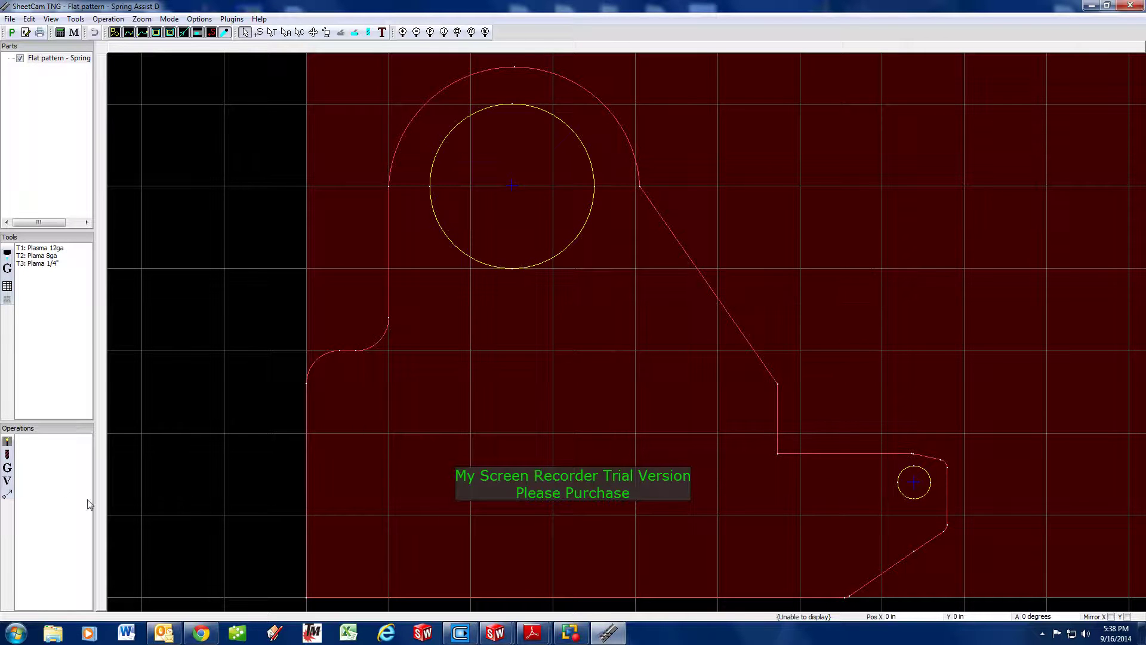
- Start a jet cutting operation with the Inside Offset contour method and 0.1 in lead-in and lead-out lengths
click(8, 441)
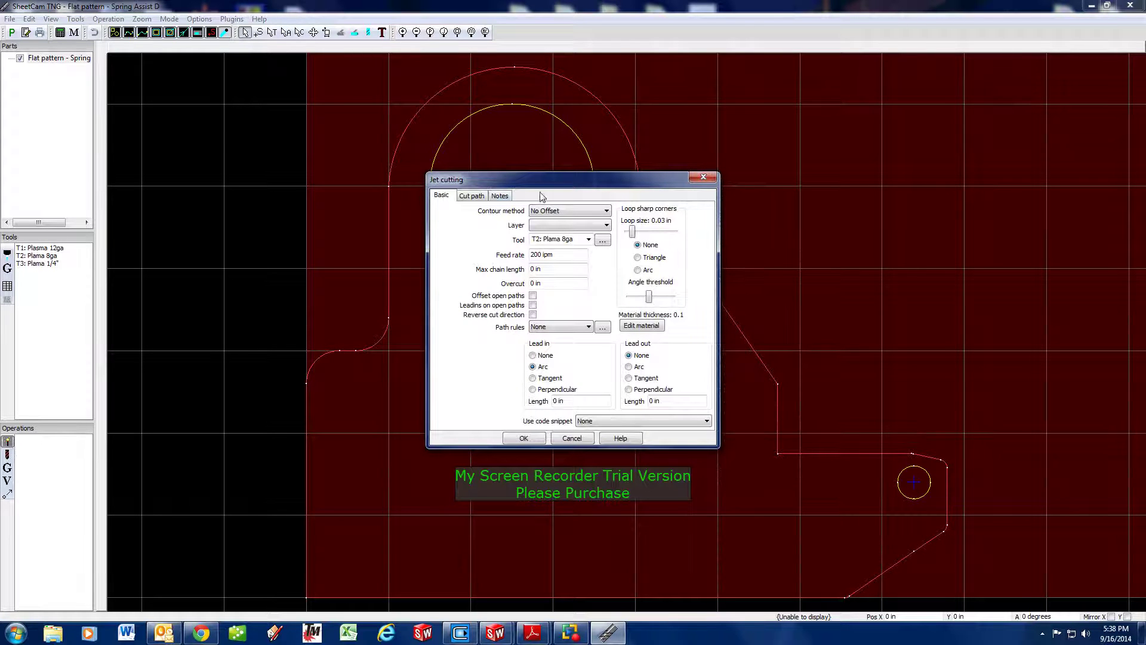
drag(558, 181, 656, 157)
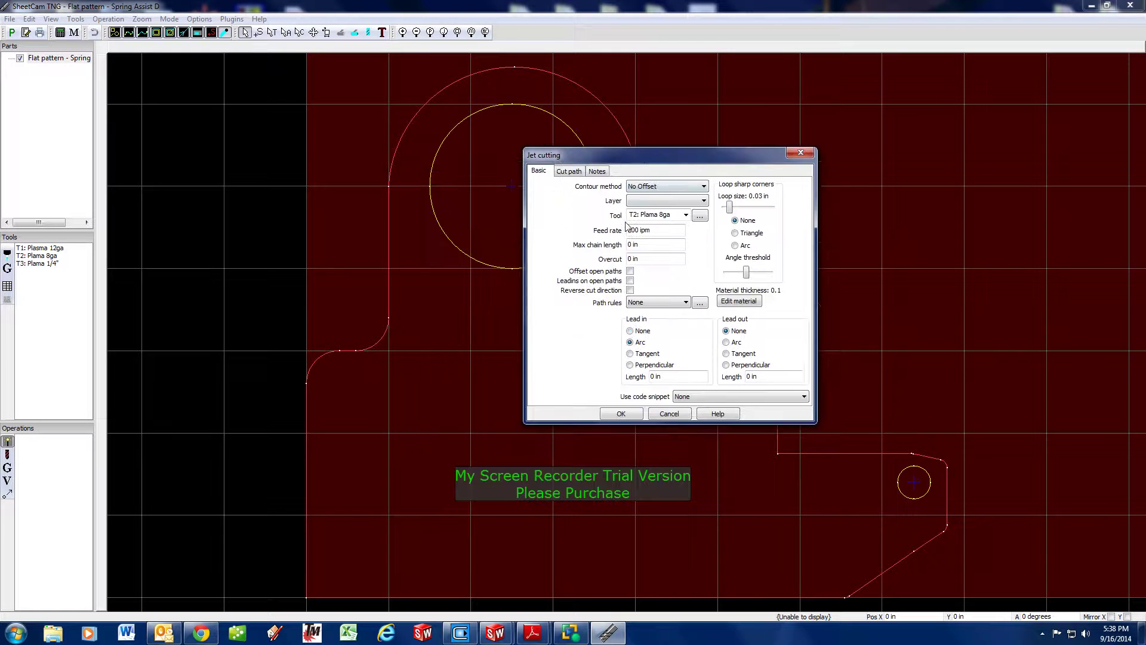
click(649, 187)
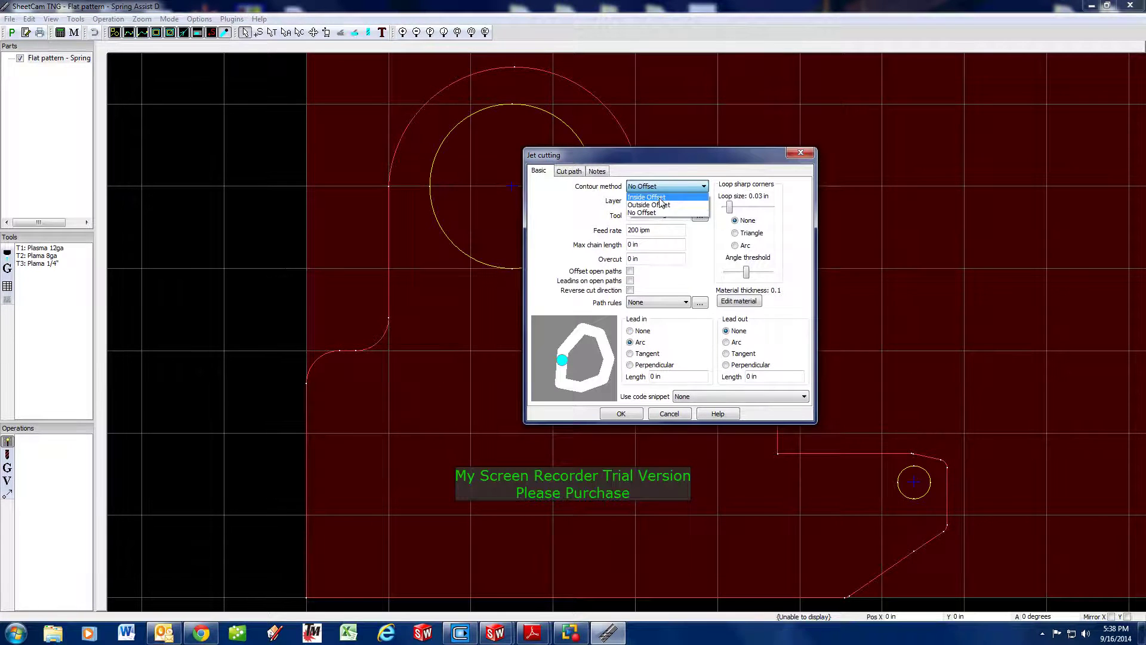
click(661, 198)
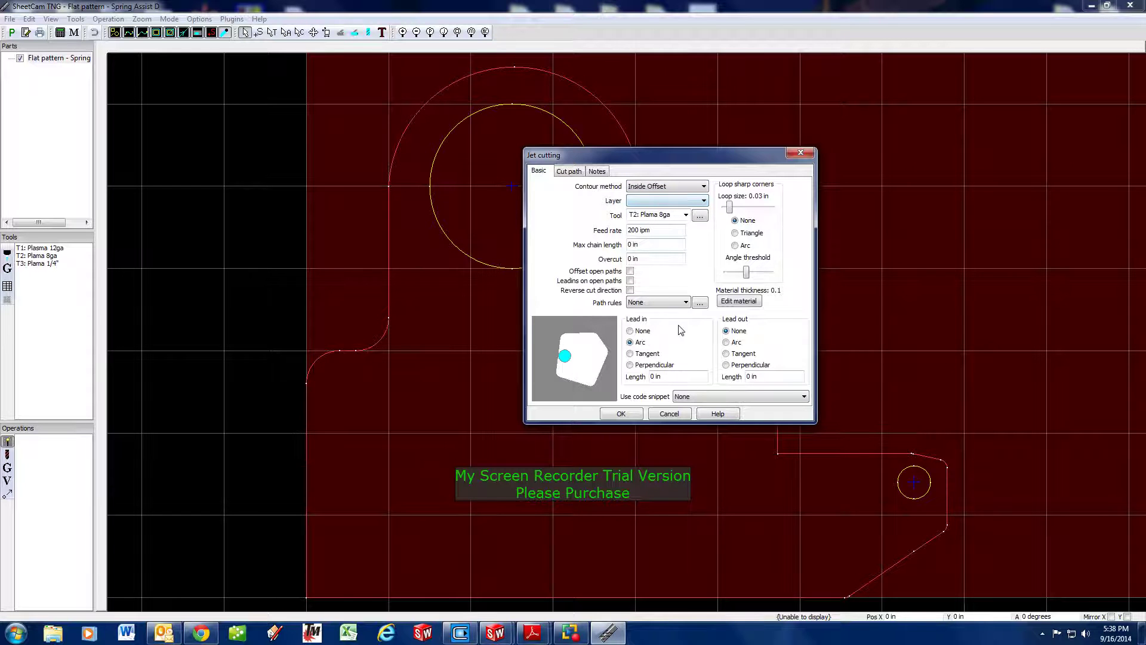
click(687, 373)
text(.1)
key(Tab)
click(776, 375)
text(.1)
key(Tab)
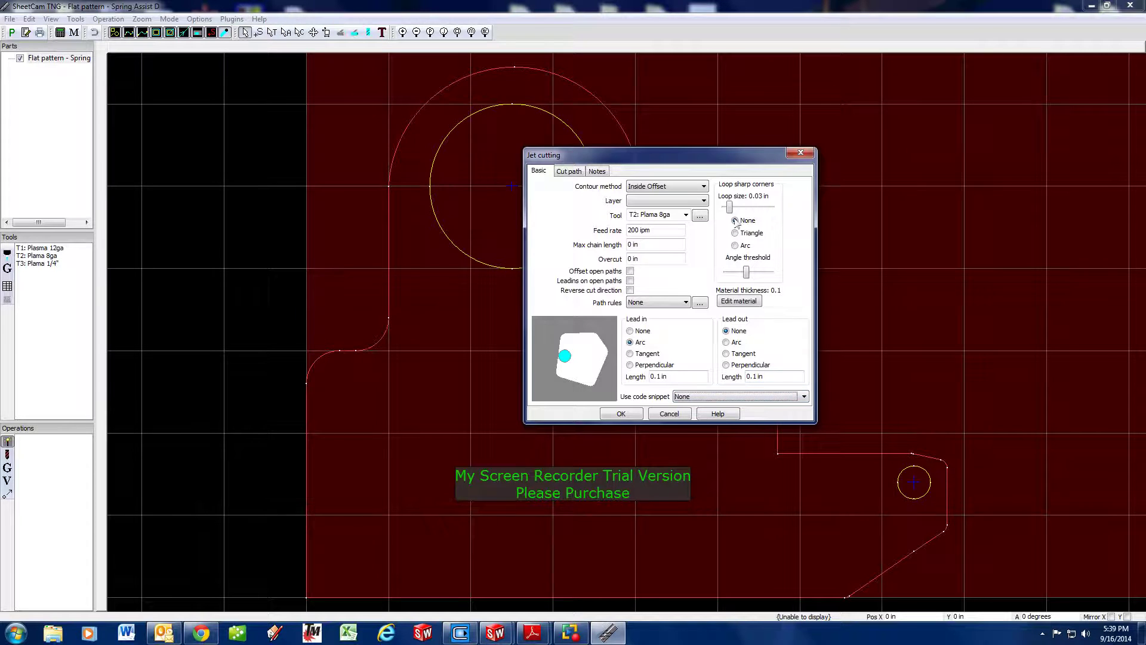
- Assign tool T3: Plama 1/4" and layer 0 to the jet cutting operation, check its cut path settings, and create it
click(671, 229)
click(681, 214)
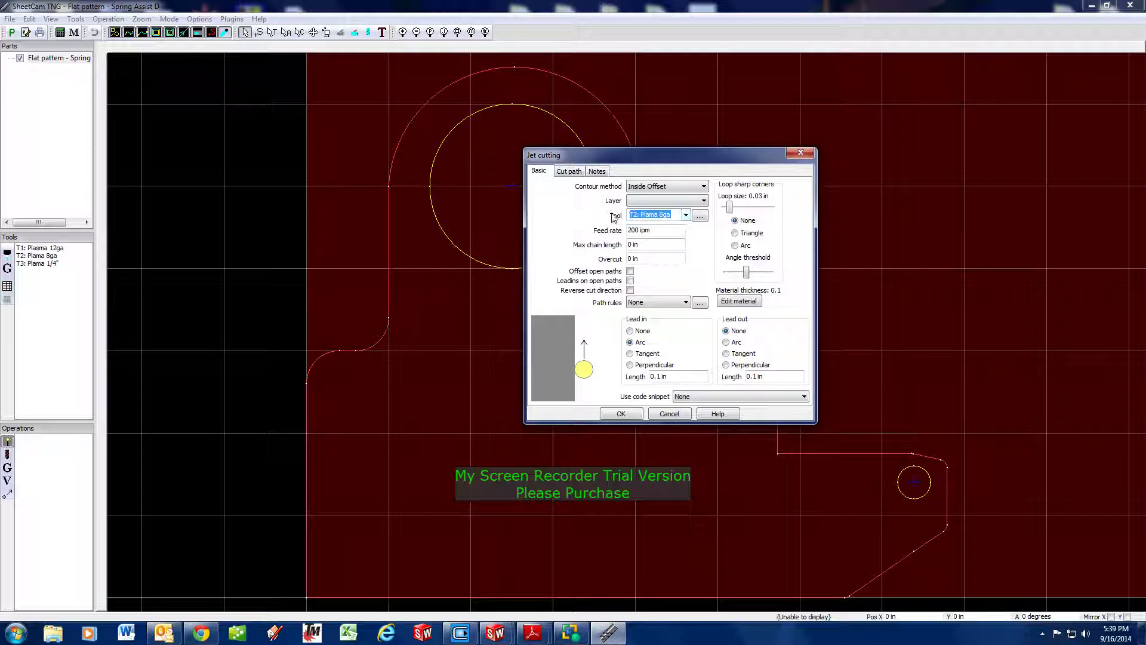
click(687, 216)
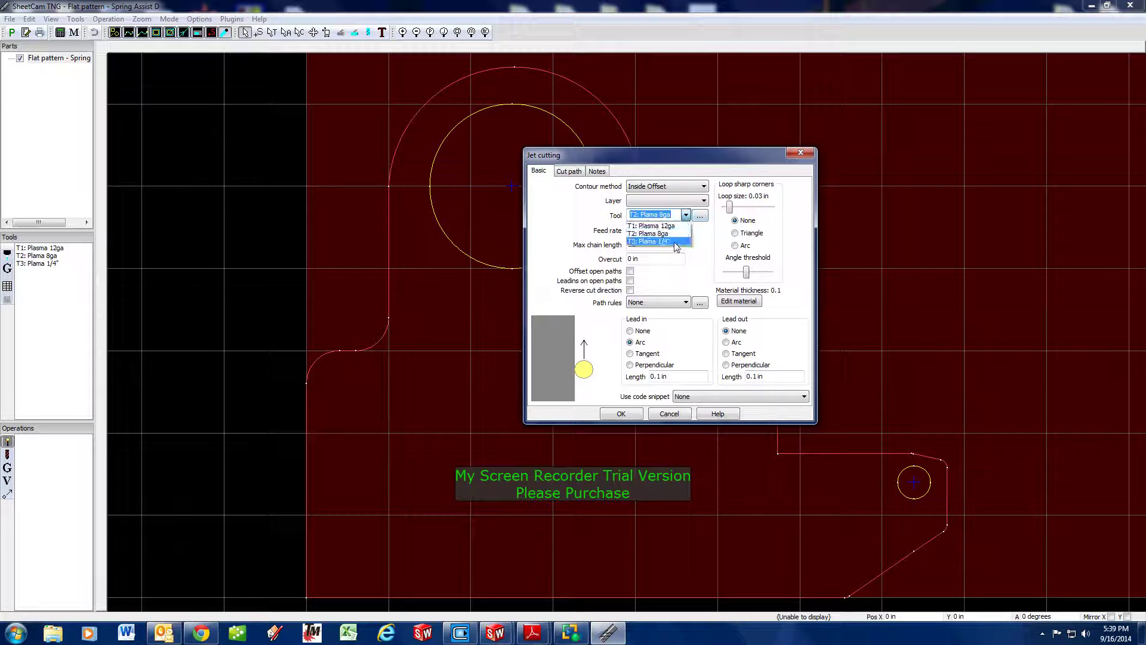
click(676, 241)
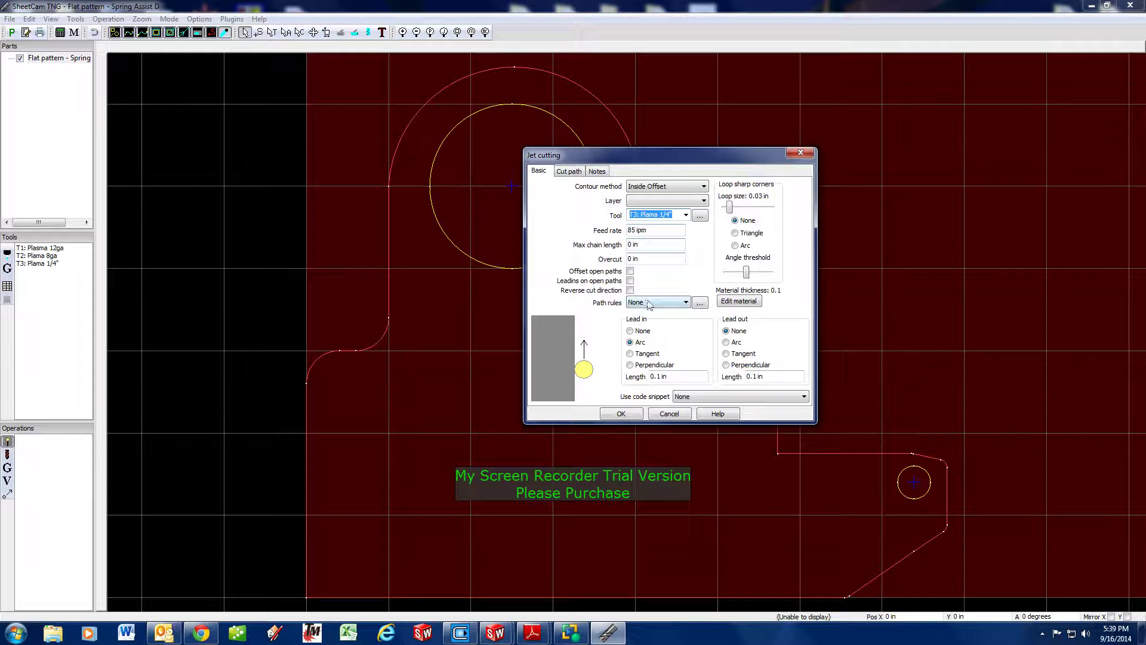
click(689, 201)
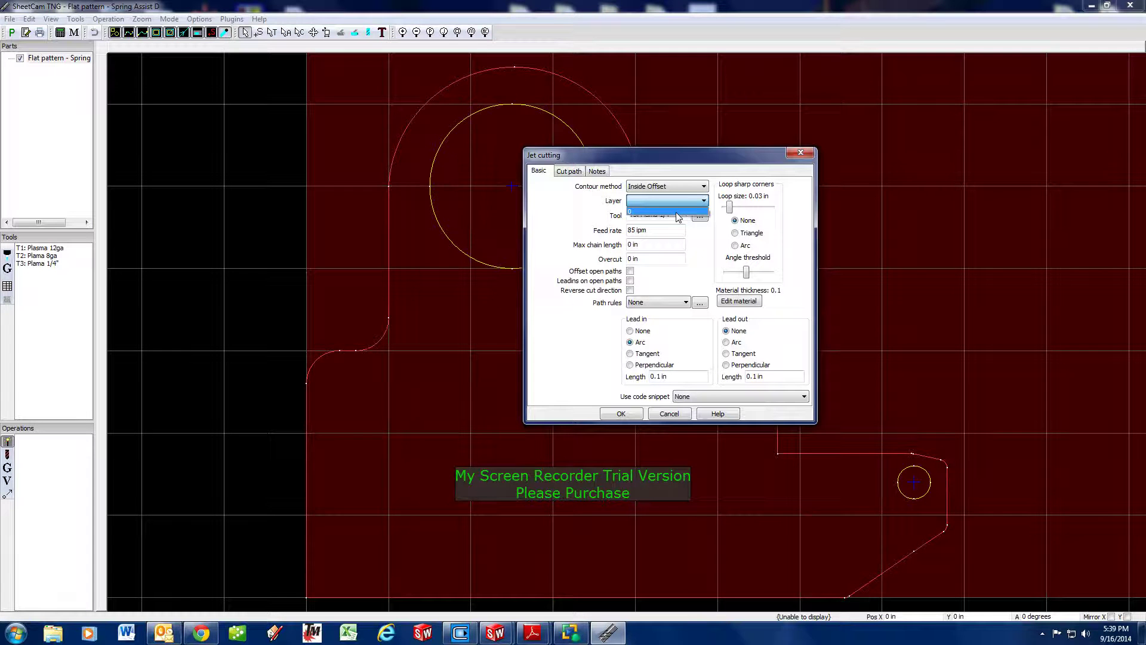
click(677, 213)
click(570, 171)
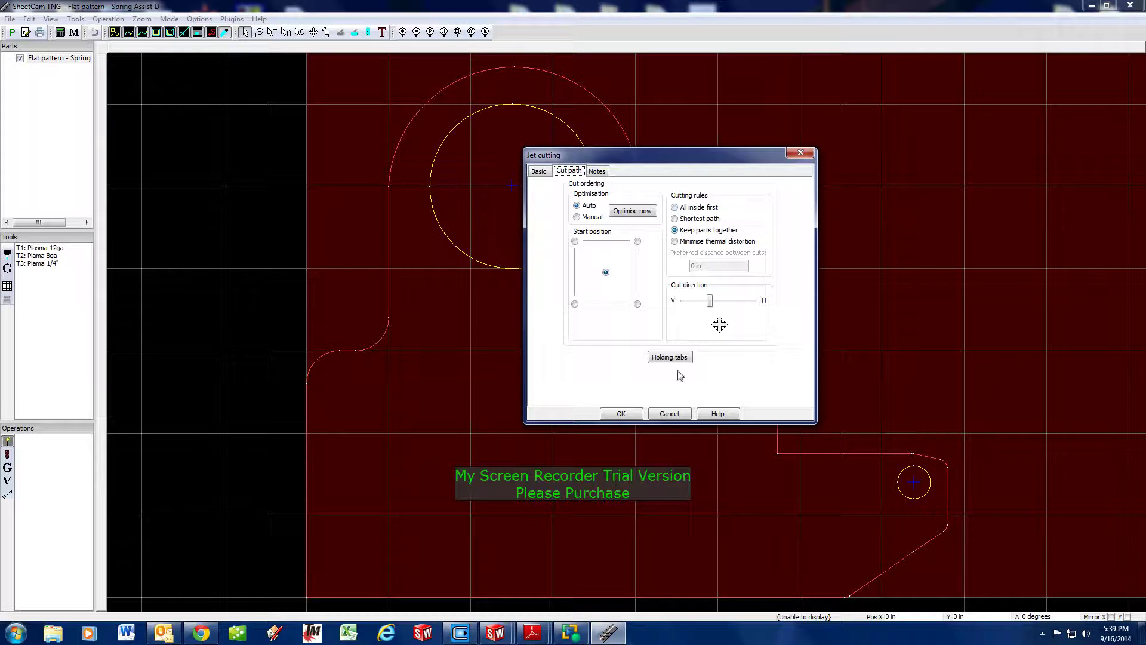
click(631, 416)
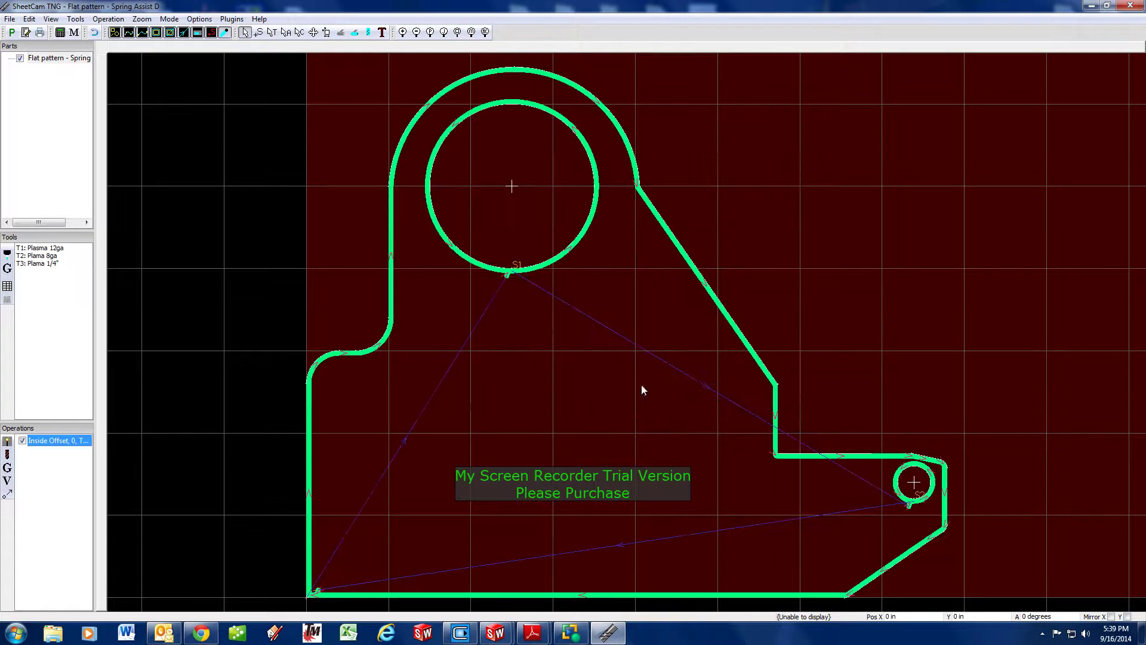
- Examine the generated inside-offset toolpath around the part outline and both holes, including the lead-ins
scroll(907, 510, up, 4)
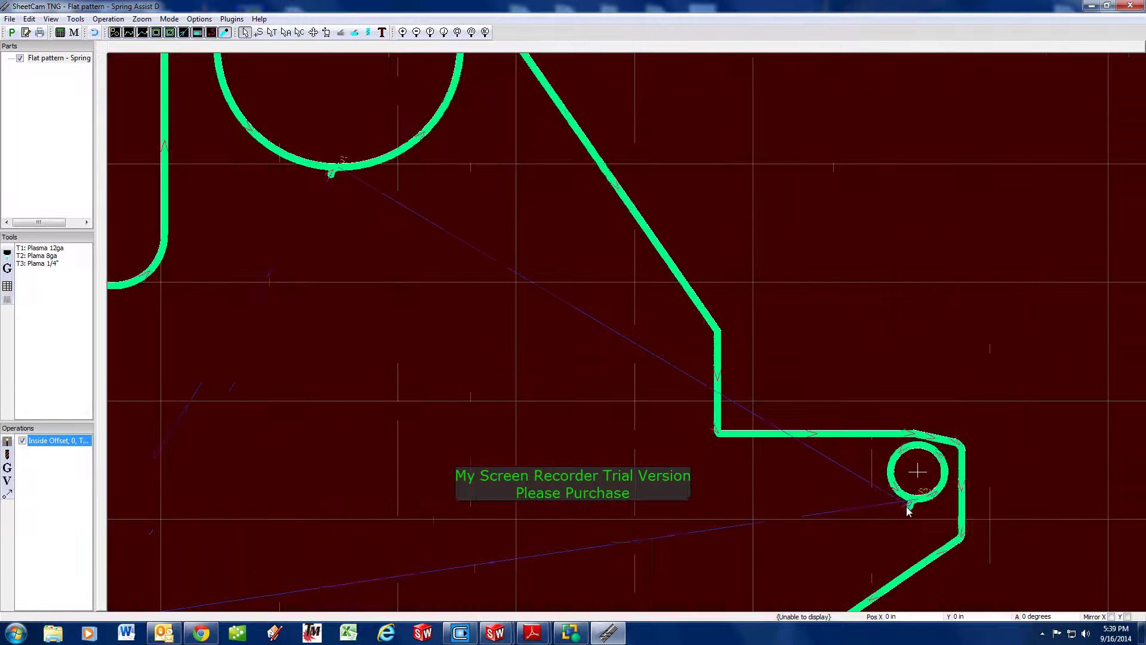
scroll(875, 476, down, 5)
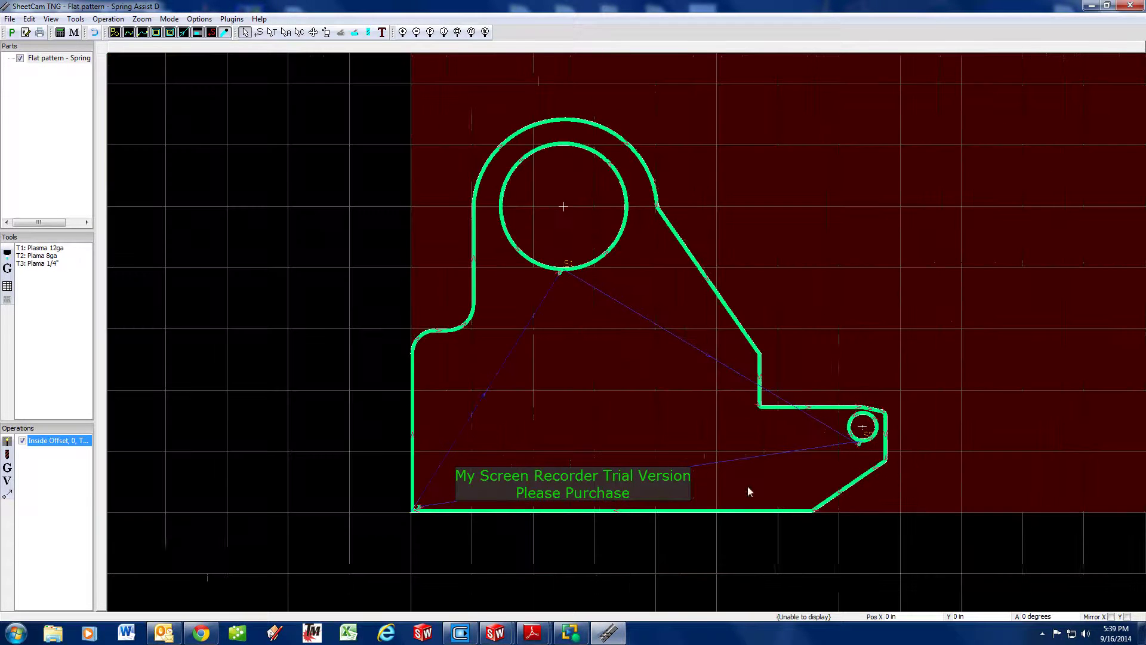
scroll(415, 510, up, 4)
scroll(558, 421, down, 5)
scroll(559, 421, down, 1)
scroll(238, 382, up, 4)
scroll(671, 349, down, 3)
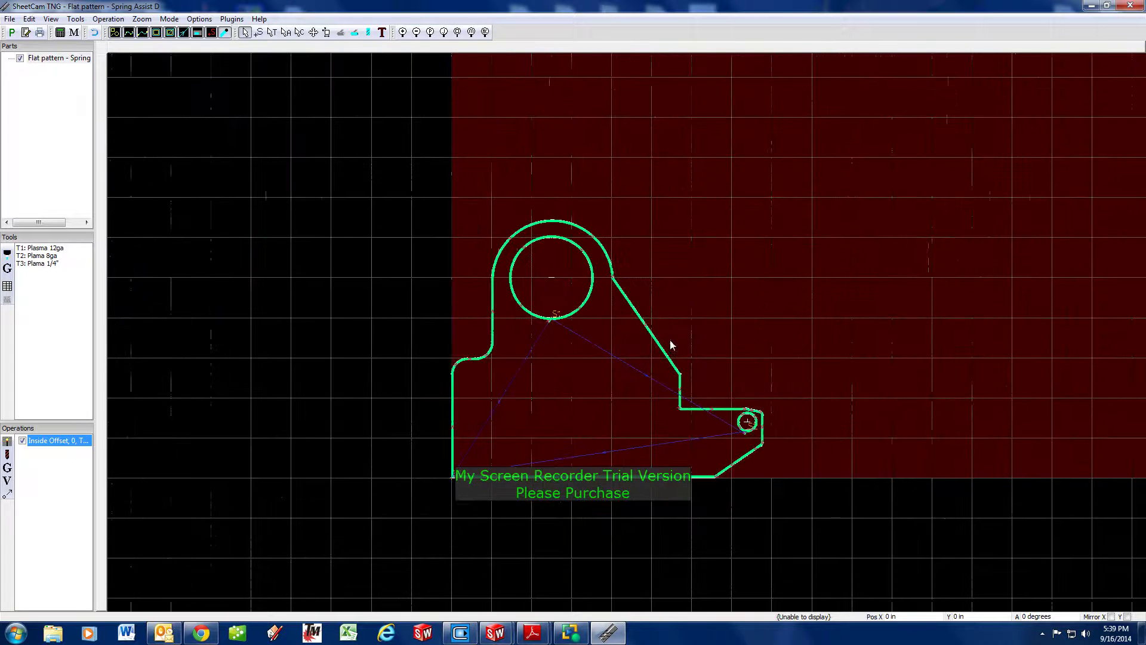
scroll(570, 331, up, 3)
scroll(558, 331, down, 2)
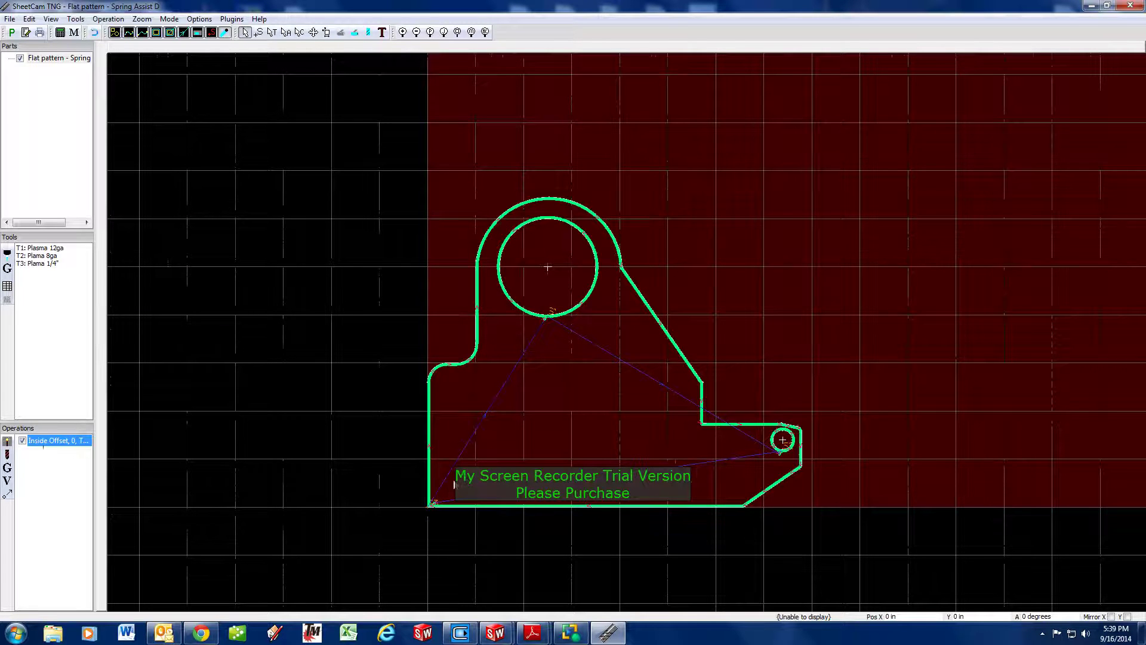
- Review the contour method choices of the Inside Offset operation and inspect the lead-in at the large hole
double_click(51, 441)
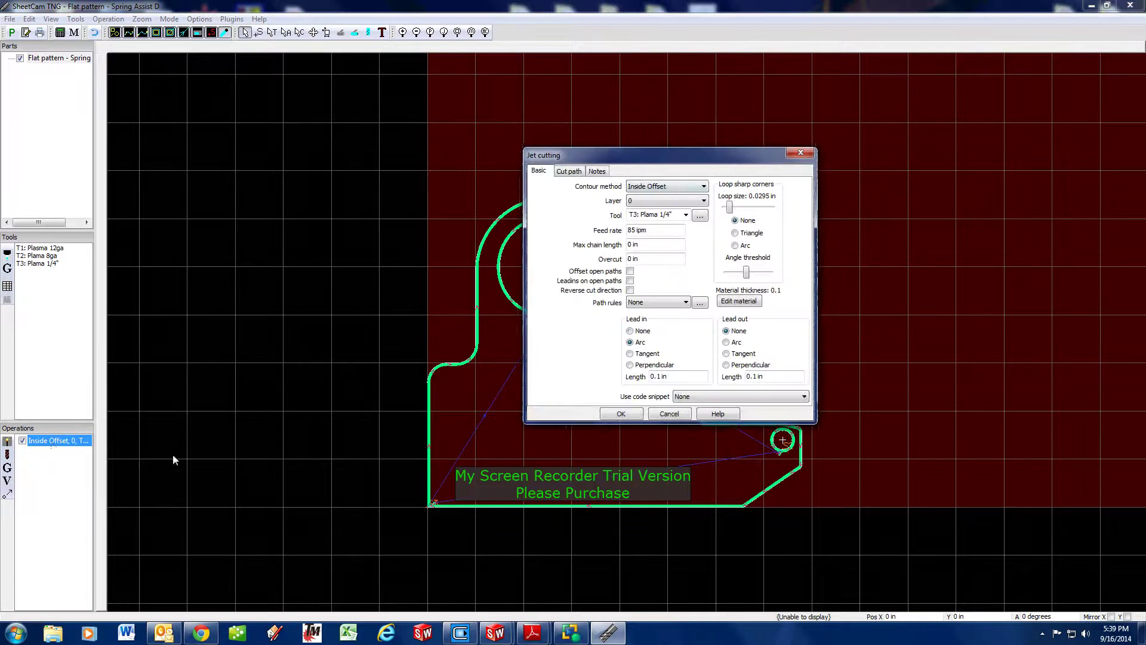
click(673, 187)
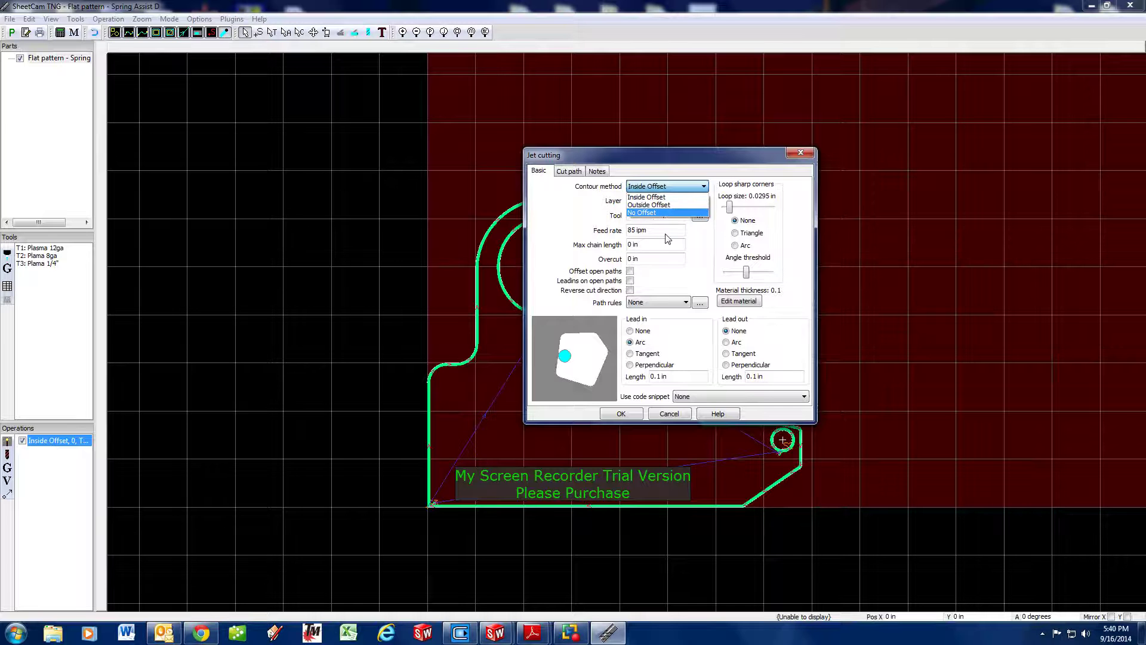
click(800, 153)
click(799, 154)
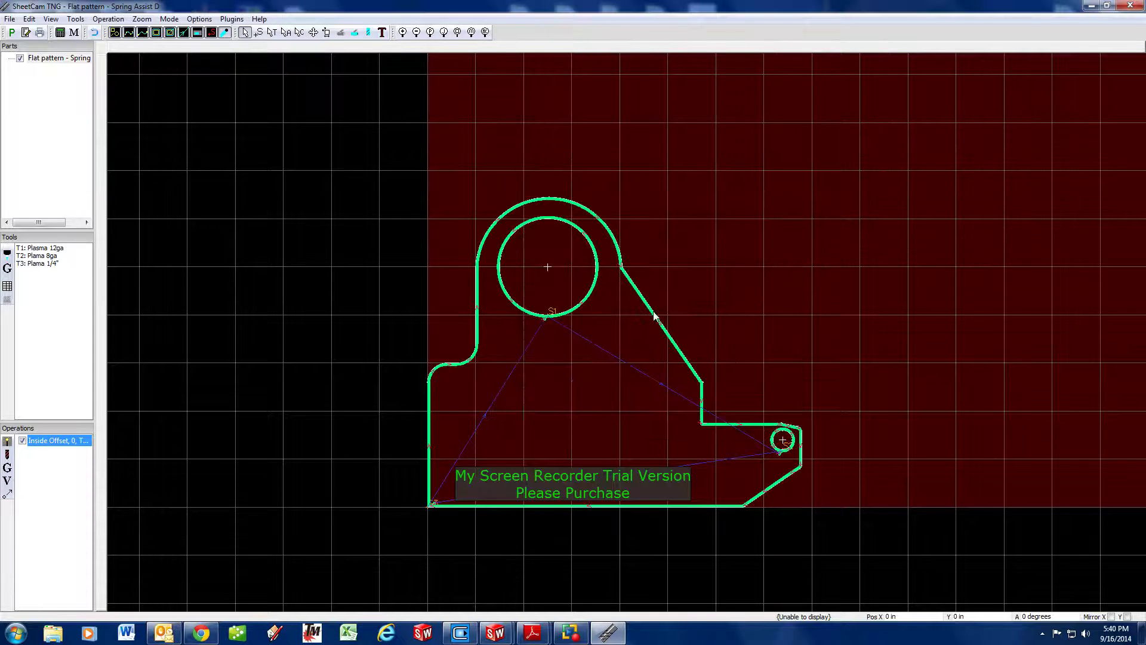
scroll(561, 320, up, 6)
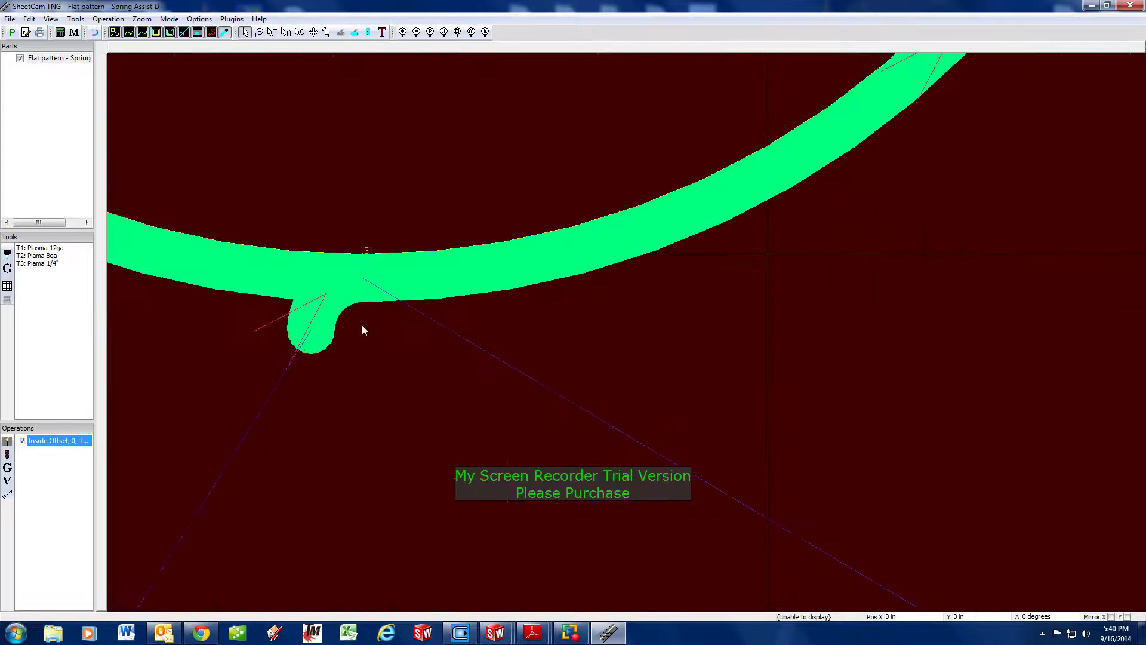
scroll(590, 209, down, 10)
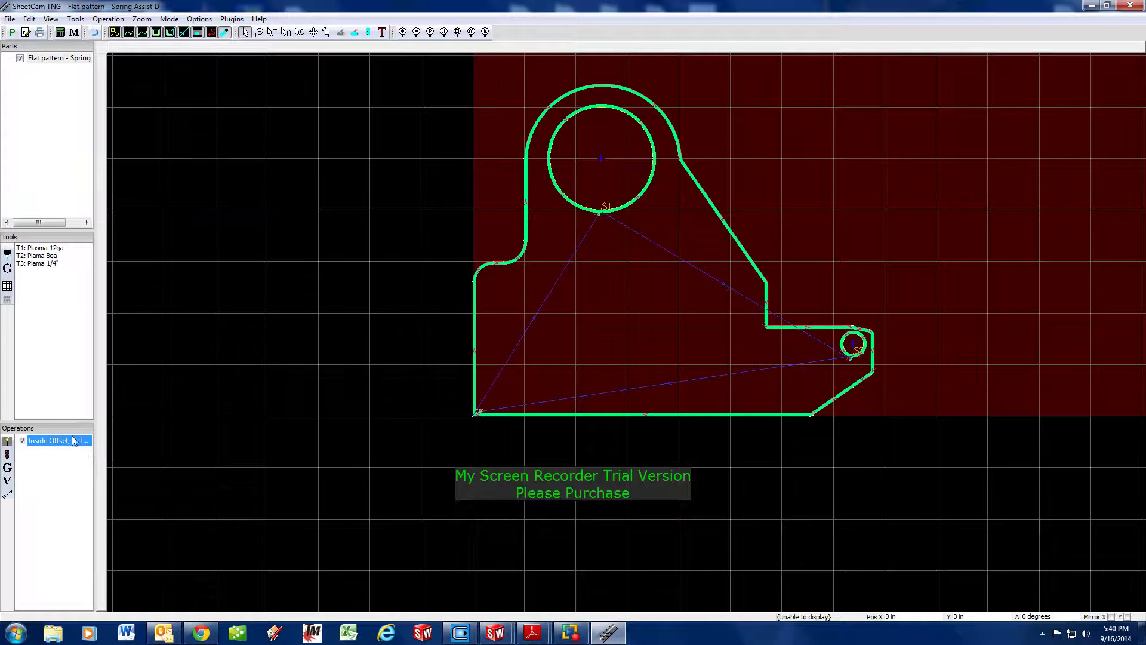
- Change the jet cutting operation's contour method to Outside Offset and apply it
double_click(73, 442)
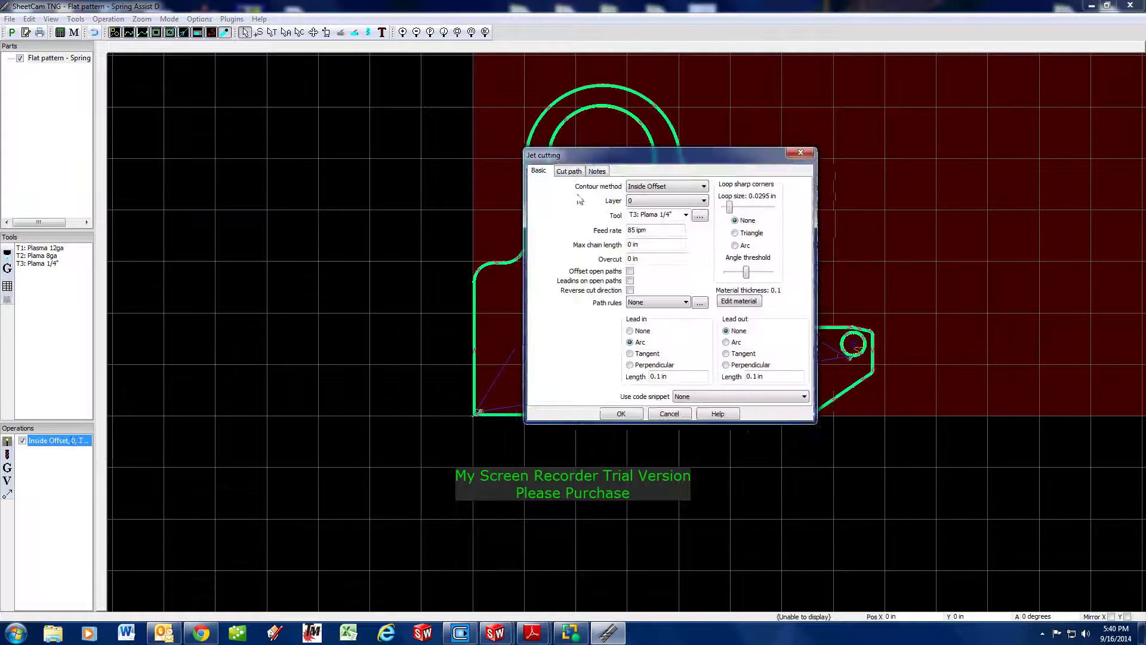
click(662, 186)
click(648, 205)
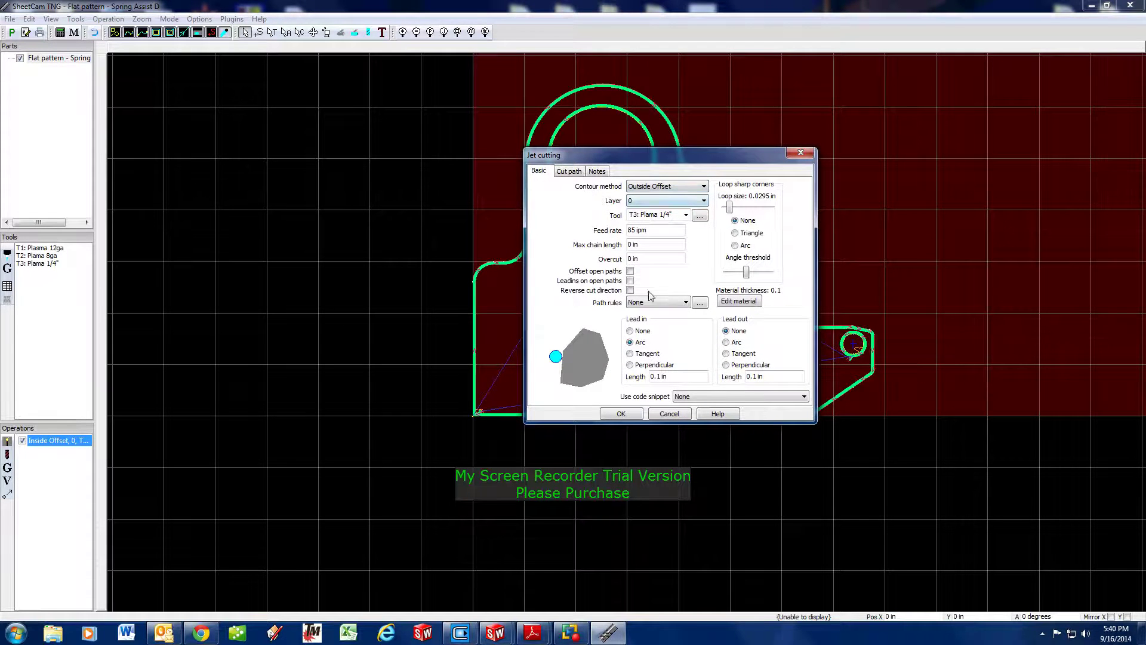
click(620, 413)
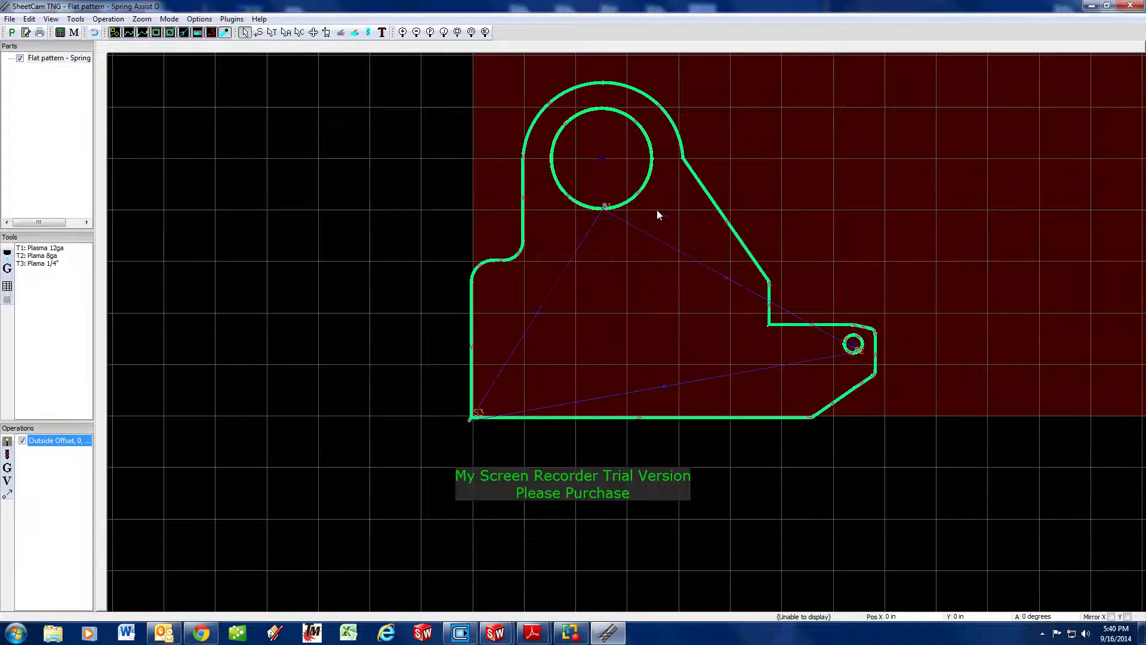
- Examine the outside-offset toolpath, checking the lead-ins at the large hole and the outline's lower-left corner
scroll(617, 219, up, 5)
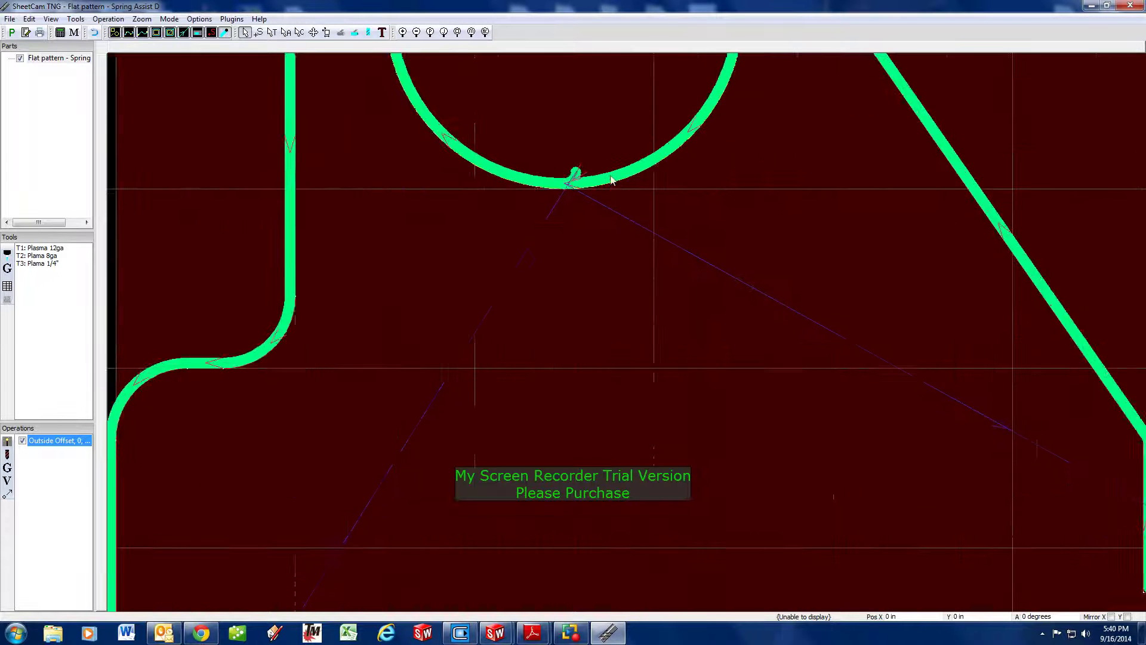
scroll(782, 406, down, 3)
scroll(781, 405, down, 3)
scroll(959, 495, up, 6)
scroll(1020, 482, down, 2)
scroll(1015, 486, down, 3)
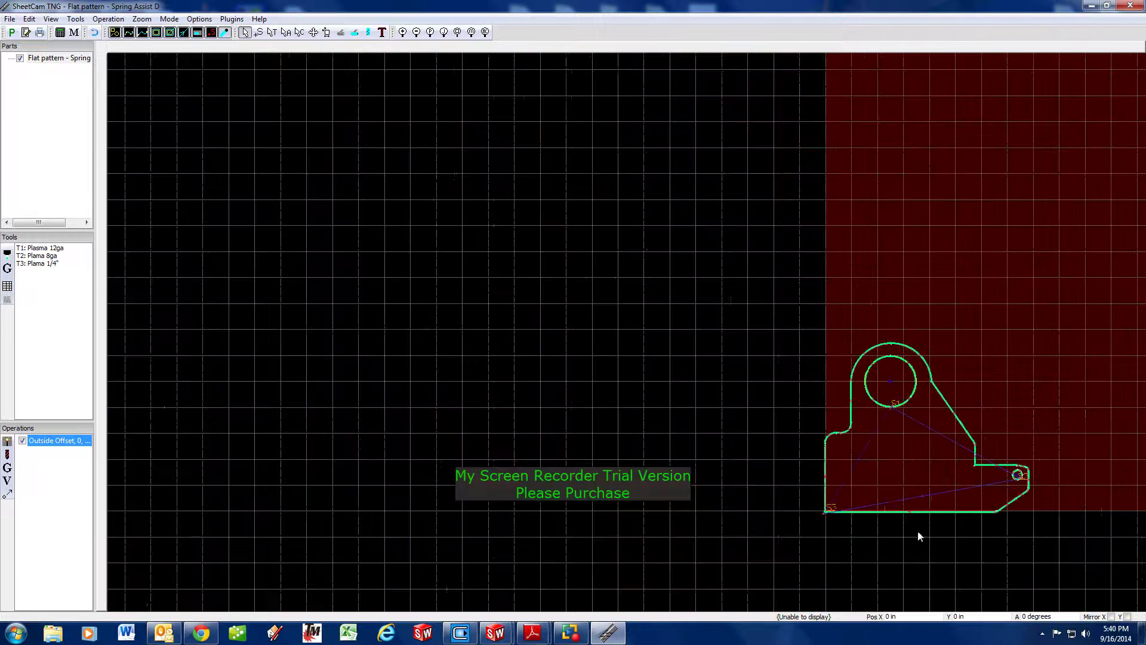
scroll(986, 496, up, 5)
scroll(774, 299, down, 1)
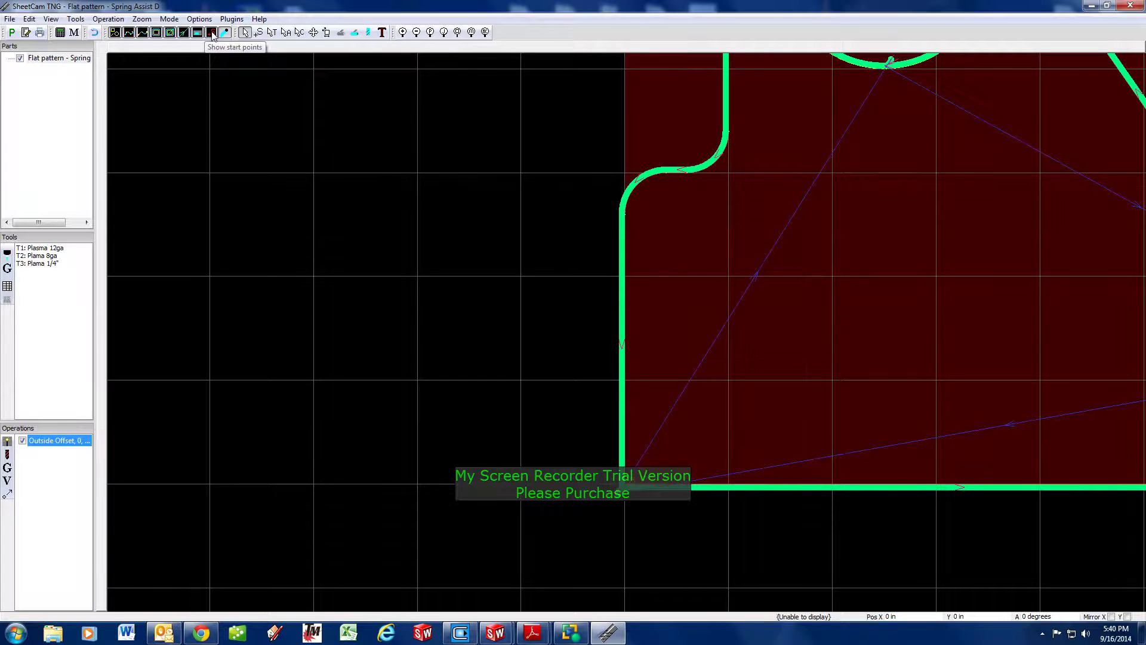
scroll(582, 258, down, 3)
scroll(668, 189, up, 5)
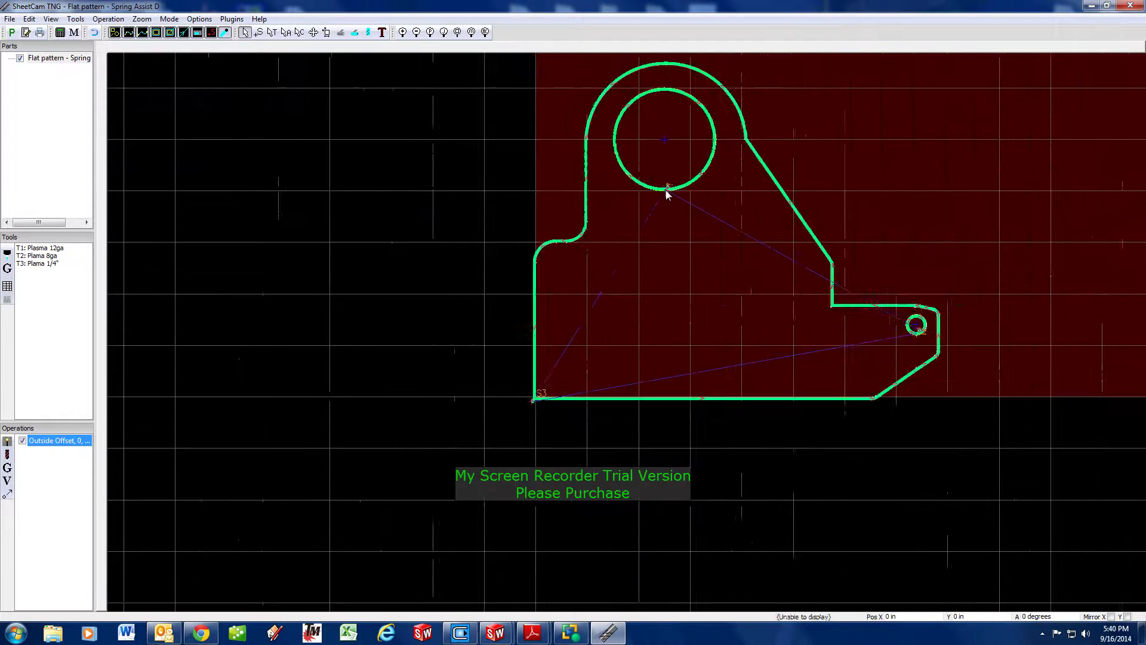
scroll(668, 189, down, 3)
scroll(665, 231, up, 1)
scroll(672, 216, down, 1)
scroll(693, 135, down, 1)
scroll(683, 257, up, 3)
scroll(609, 333, down, 3)
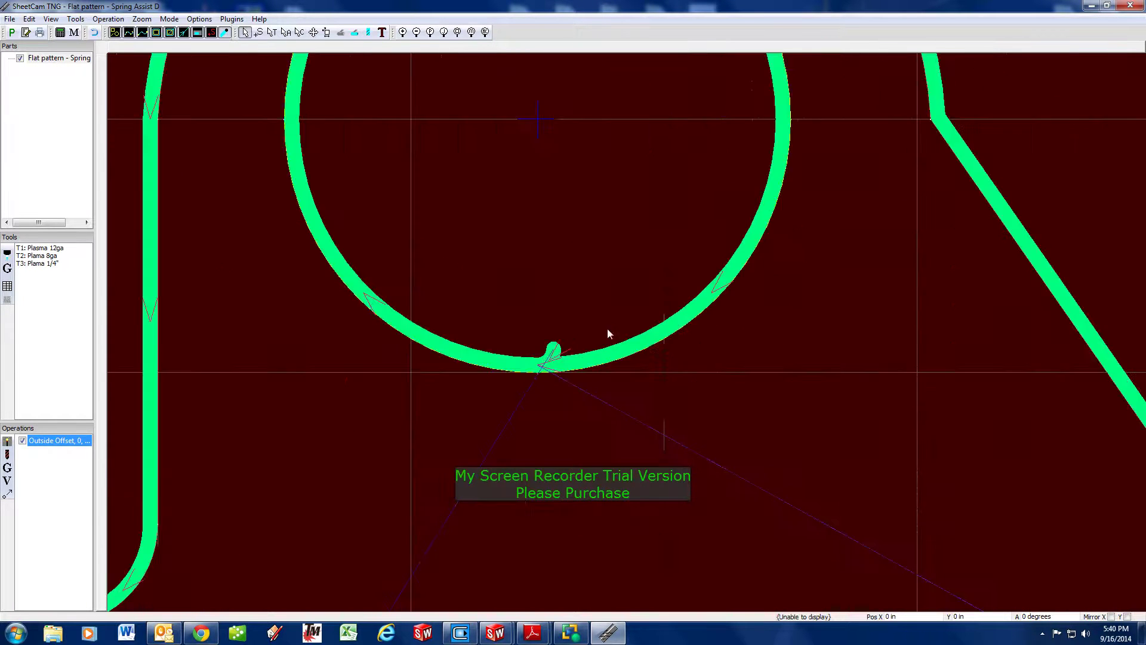
scroll(600, 378, down, 1)
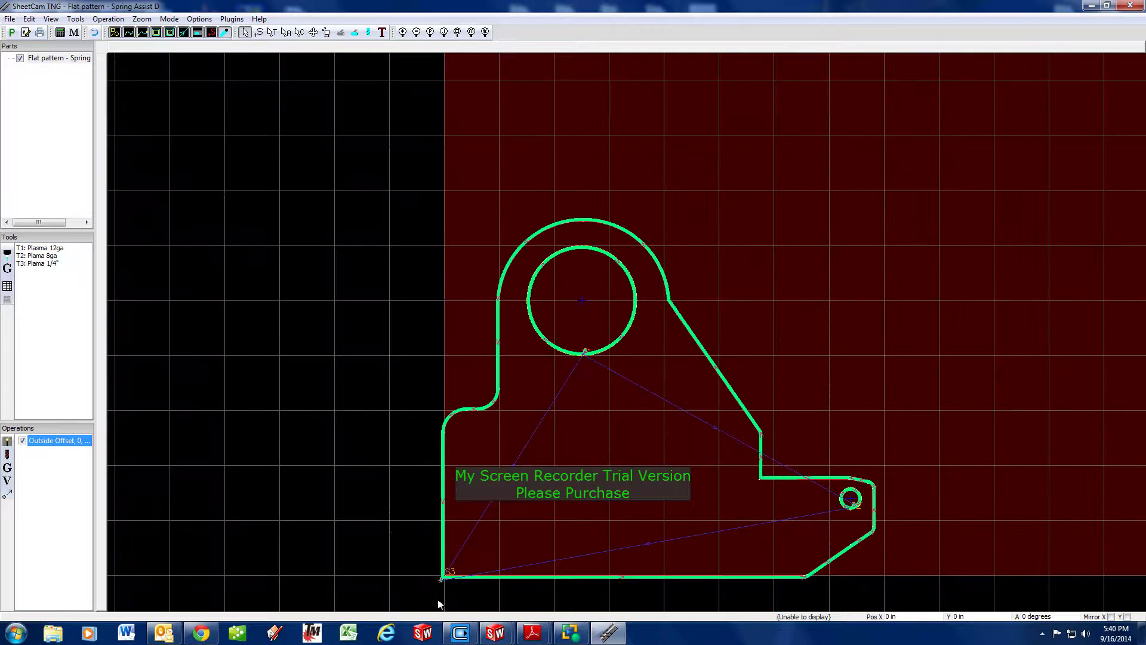
scroll(453, 592, up, 2)
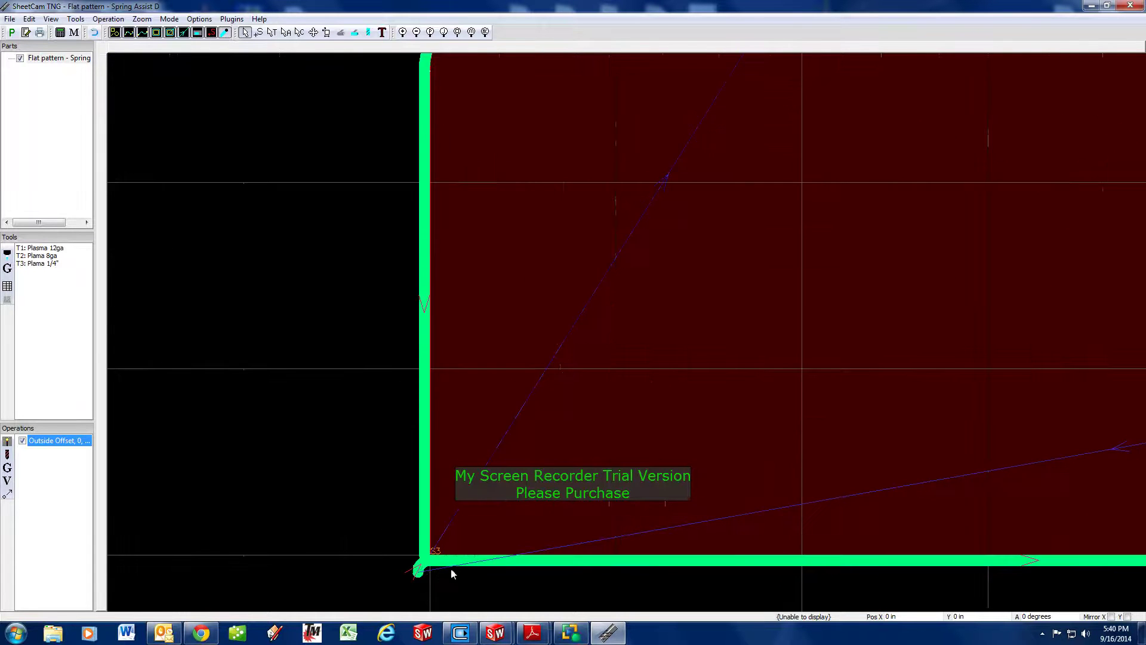
scroll(862, 135, down, 1)
scroll(836, 113, down, 1)
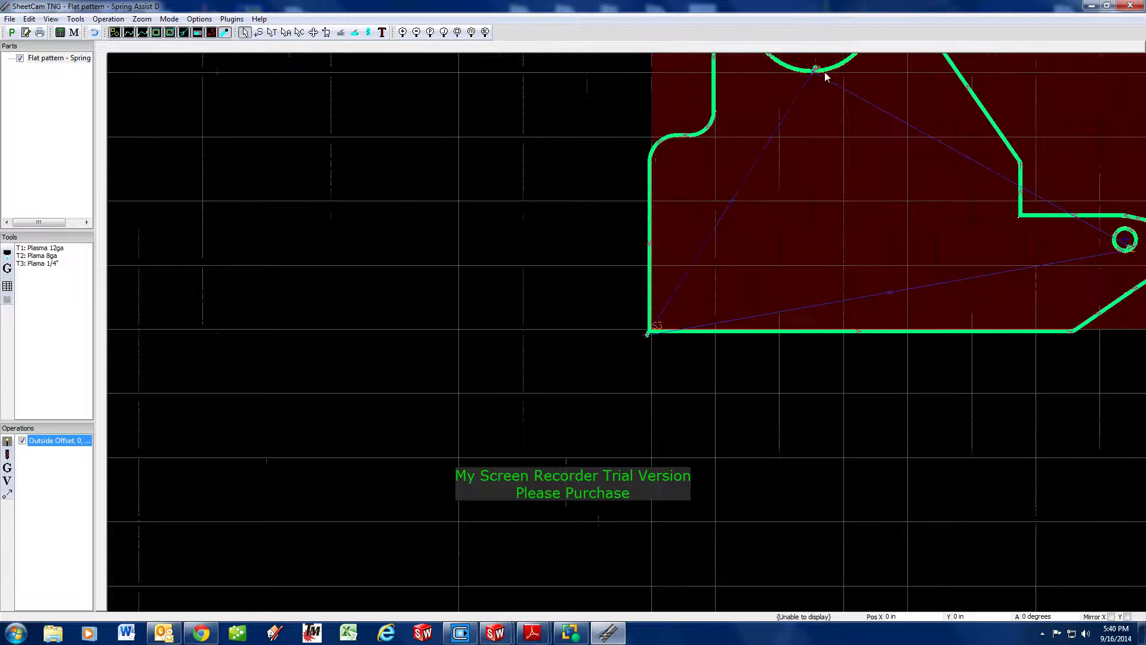
scroll(803, 243, up, 2)
scroll(796, 243, up, 2)
scroll(793, 246, down, 2)
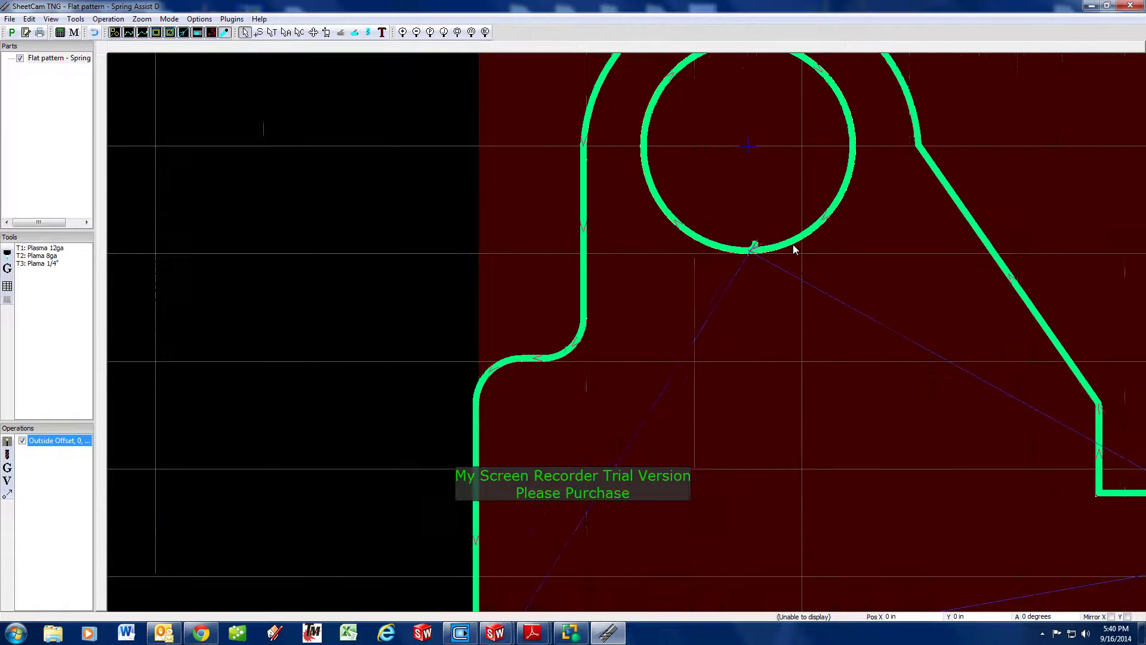
scroll(793, 244, down, 3)
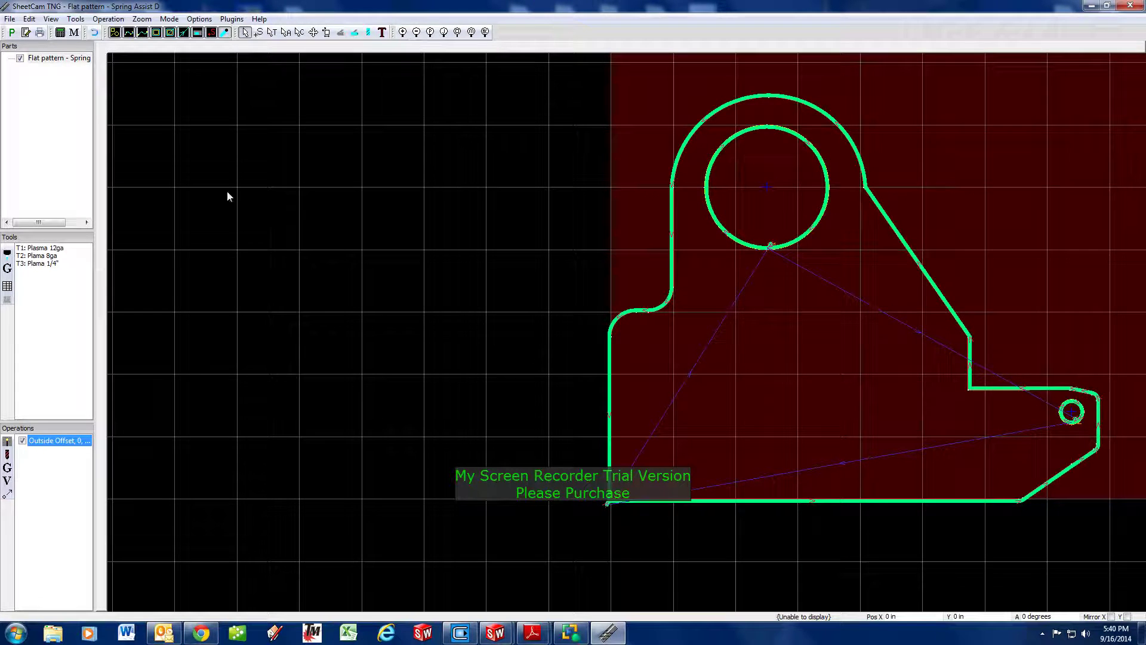
- Toggle the cut width display off and on to compare the toolpath centerline with the part geometry around the hole and outline
click(224, 32)
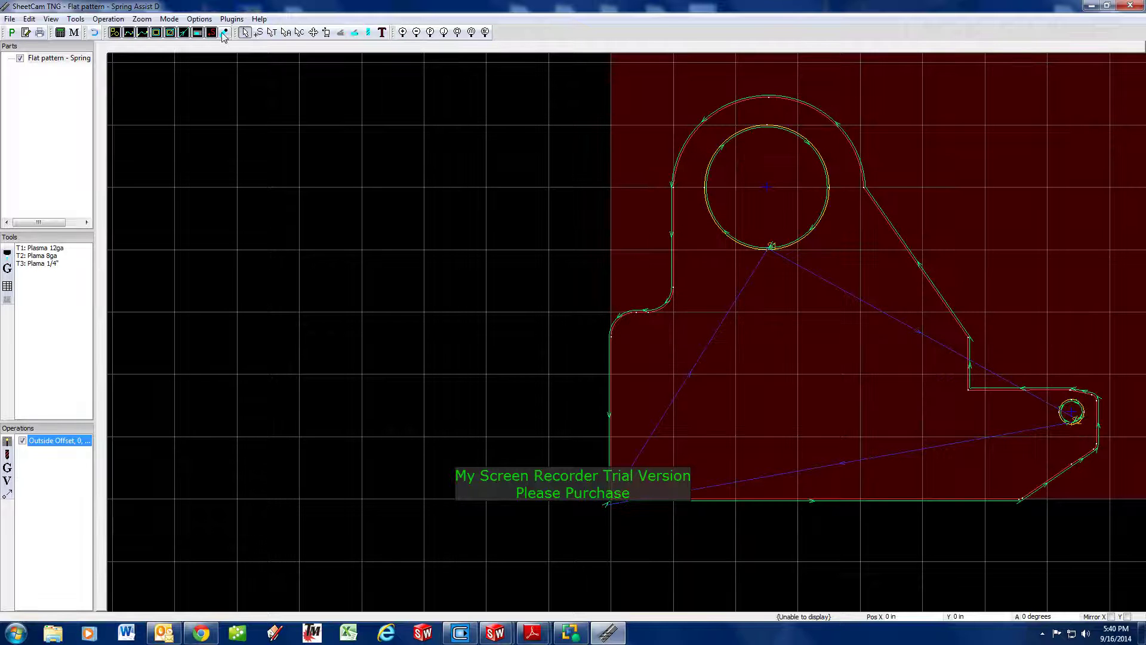
click(224, 33)
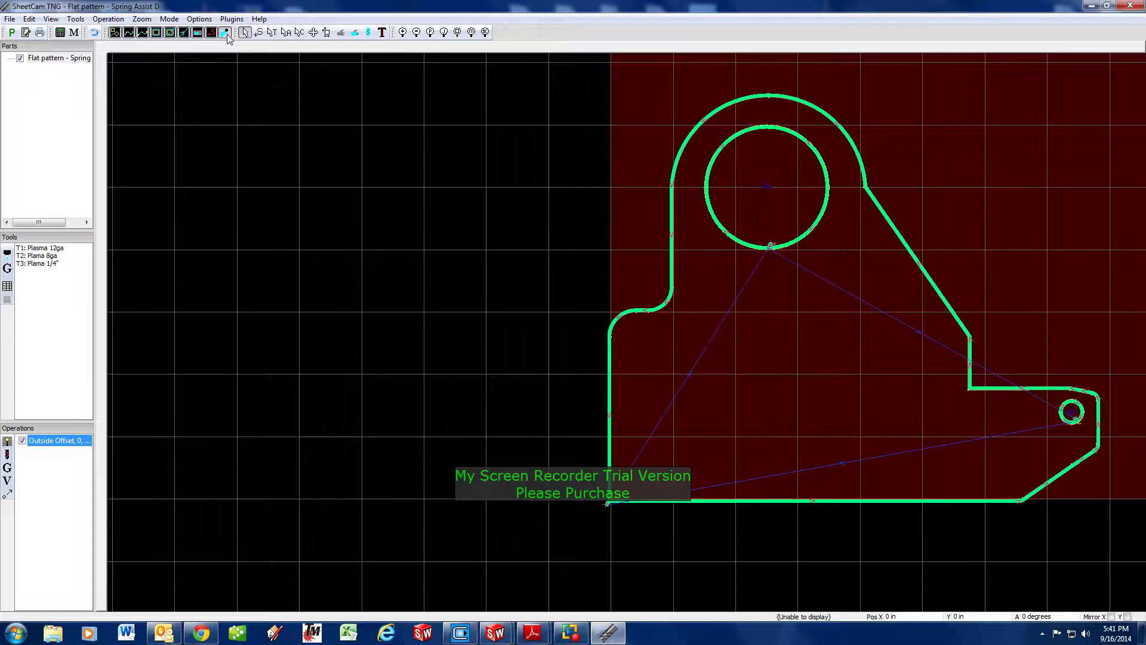
click(224, 33)
scroll(786, 237, up, 5)
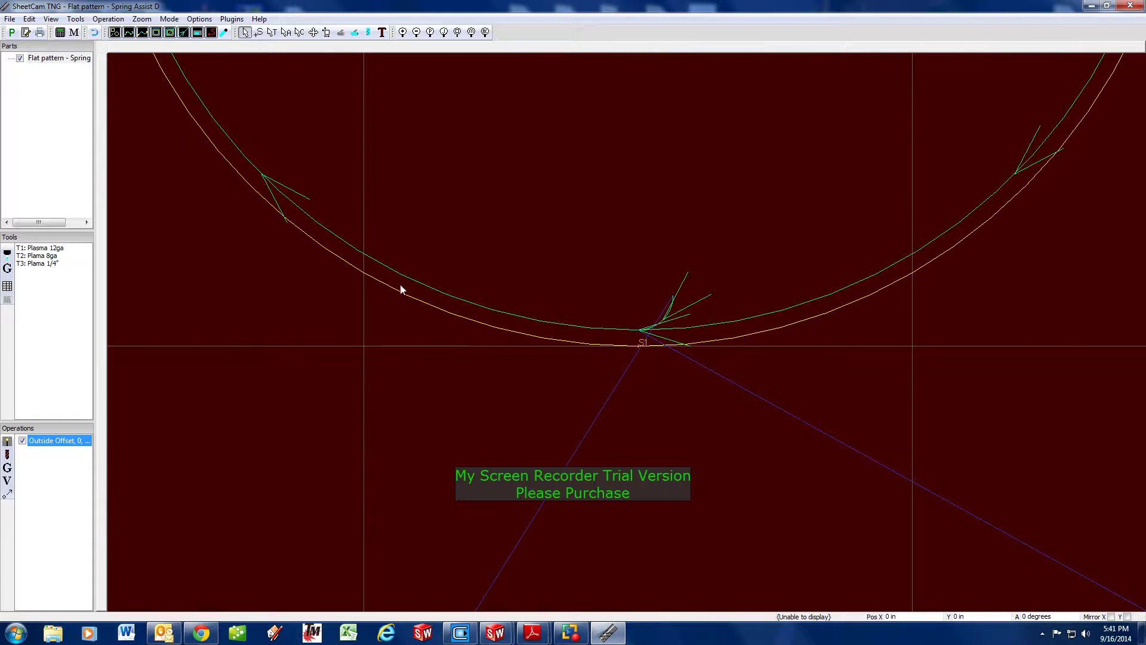
scroll(509, 304, down, 3)
scroll(510, 305, up, 2)
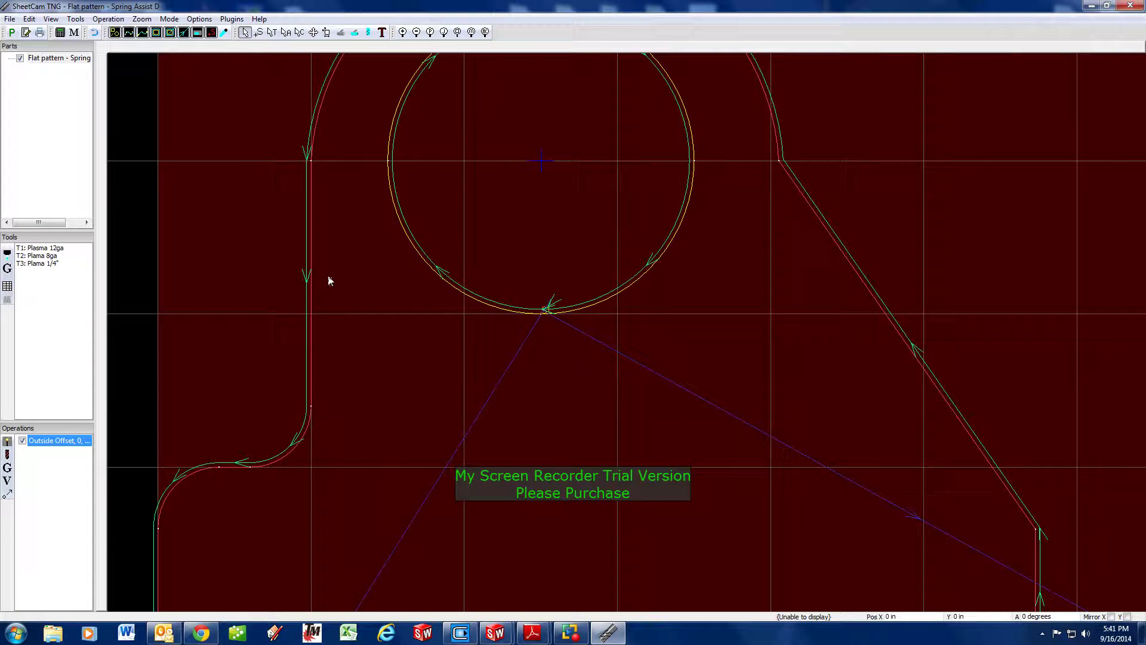
click(224, 33)
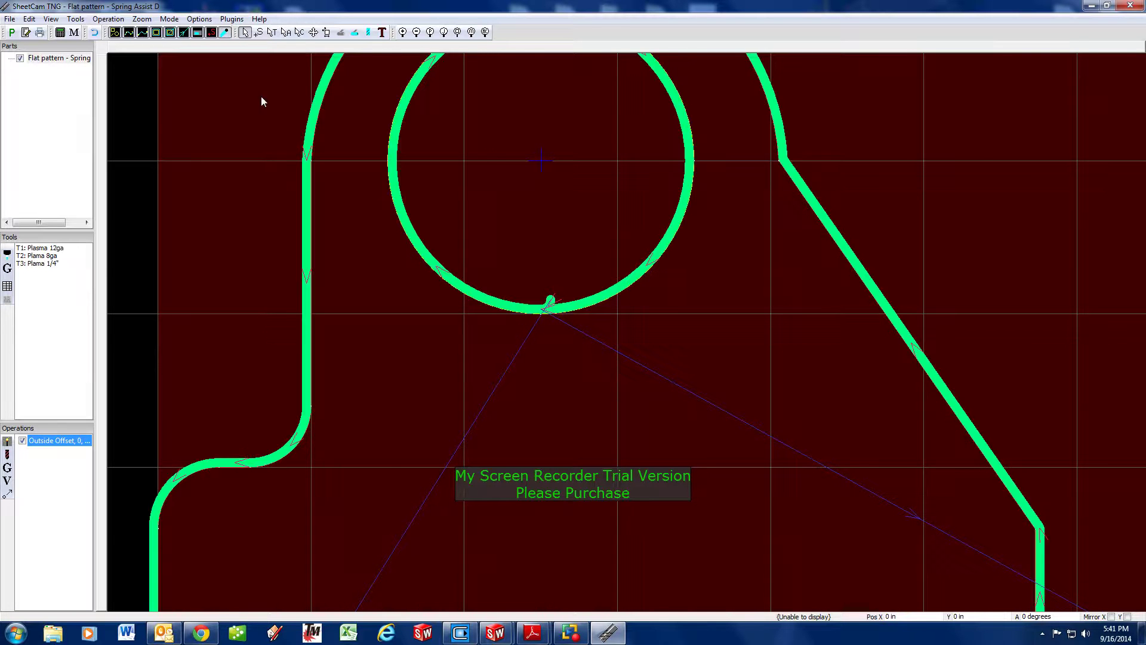
scroll(627, 323, down, 4)
scroll(686, 372, up, 2)
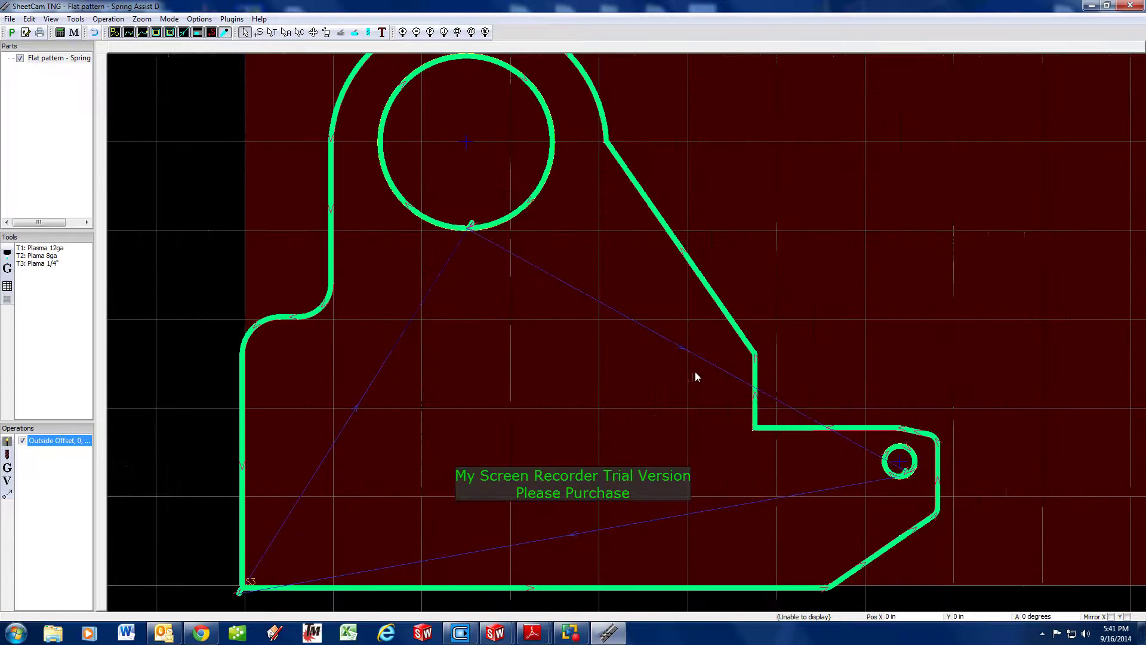
scroll(700, 379, down, 3)
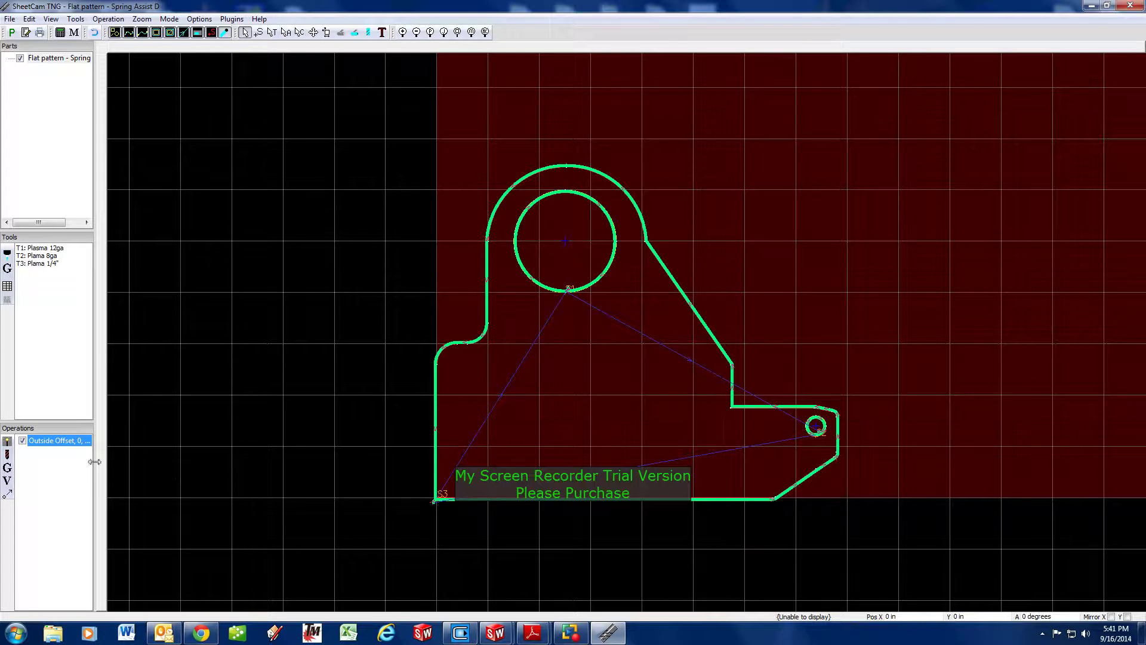
- Review the basic settings of the Outside Offset jet cutting operation without changing them
double_click(67, 445)
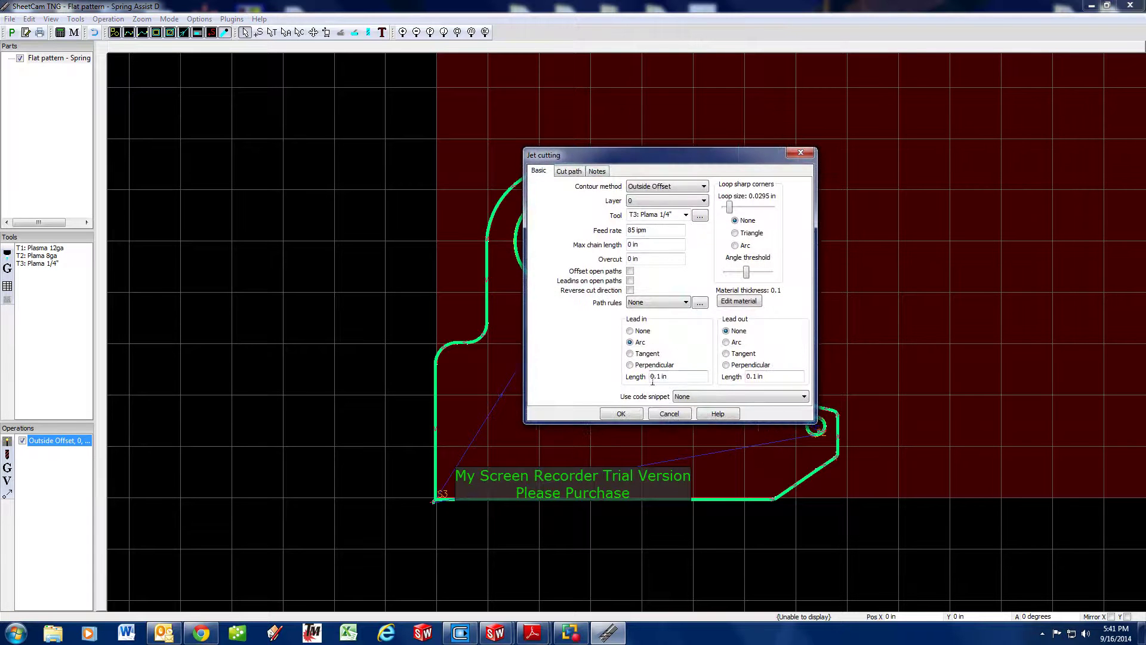
click(798, 153)
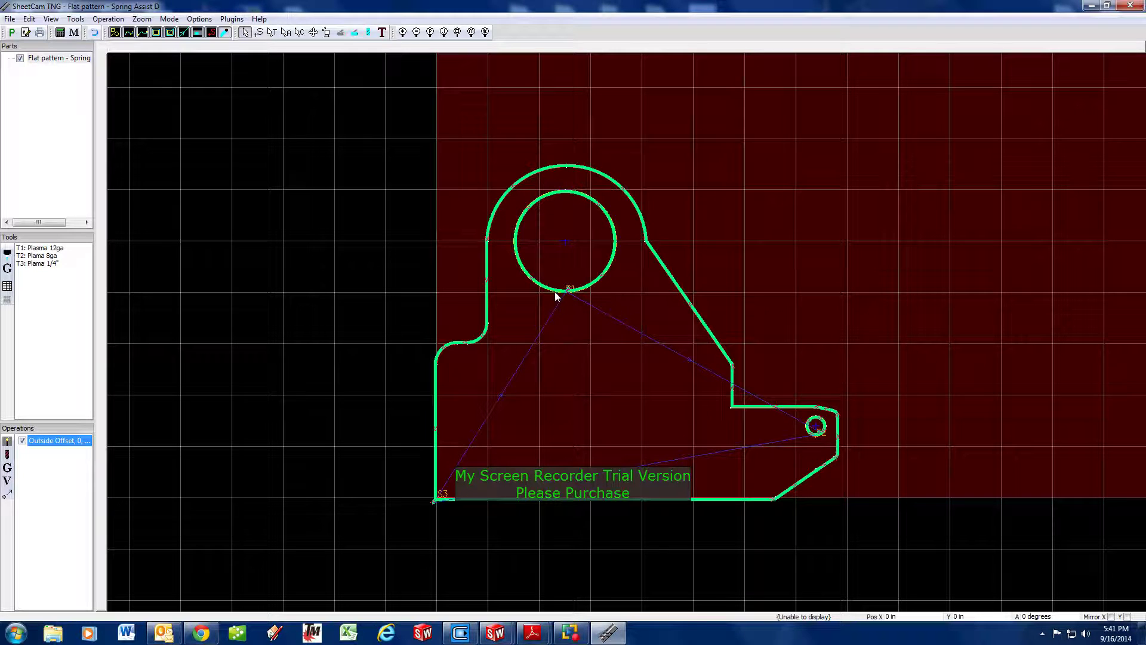
- Start a new plasma jet cutting tool named 1/4" Holes with a feed rate of 65 ipm
right_click(57, 296)
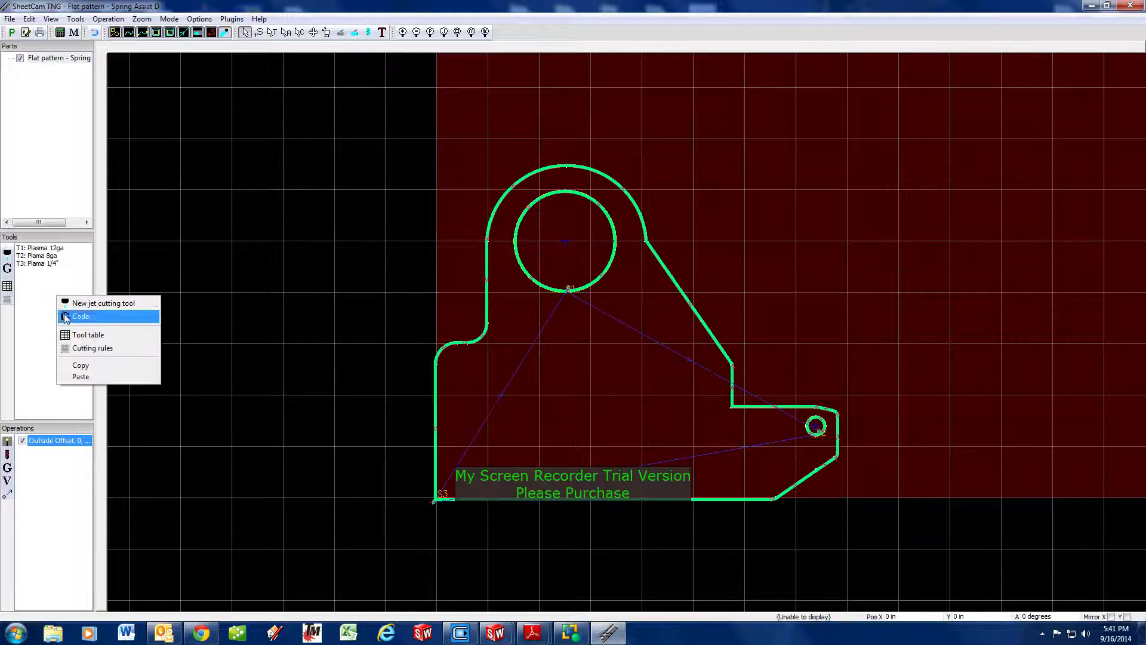
click(197, 262)
right_click(45, 285)
click(66, 296)
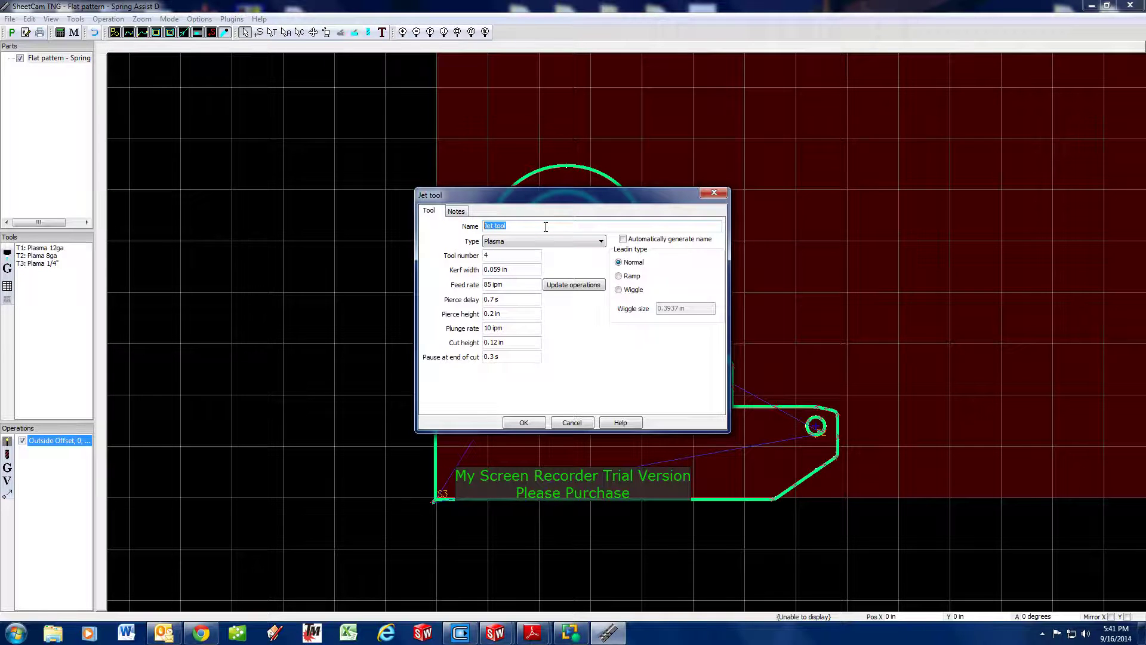
text(1)
click(515, 284)
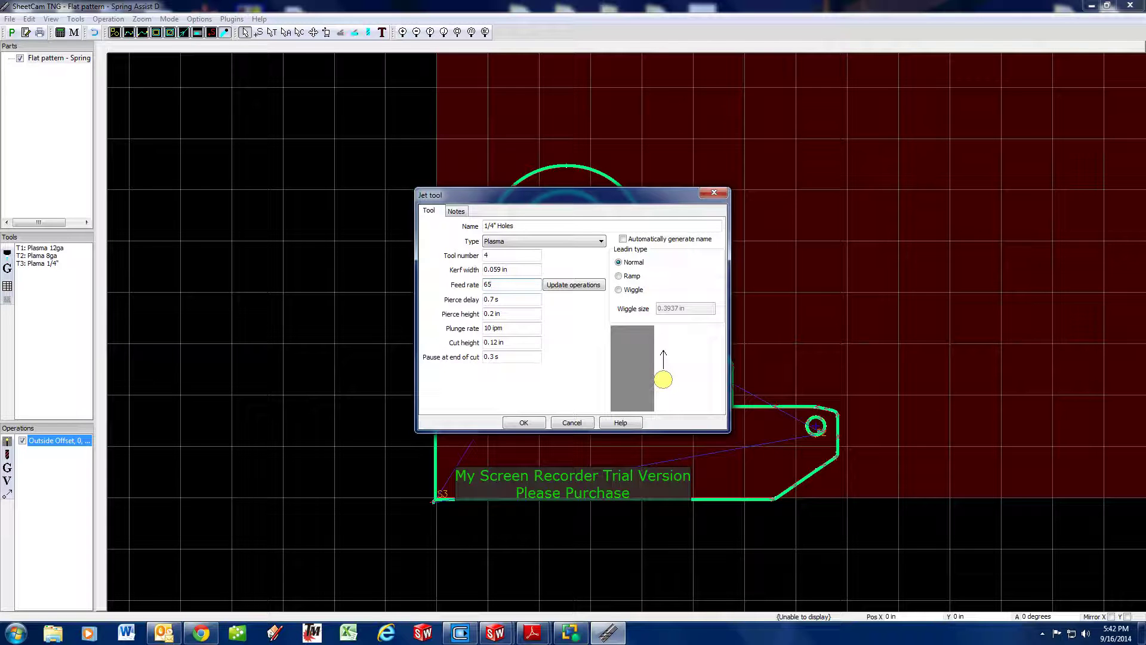
key(Tab)
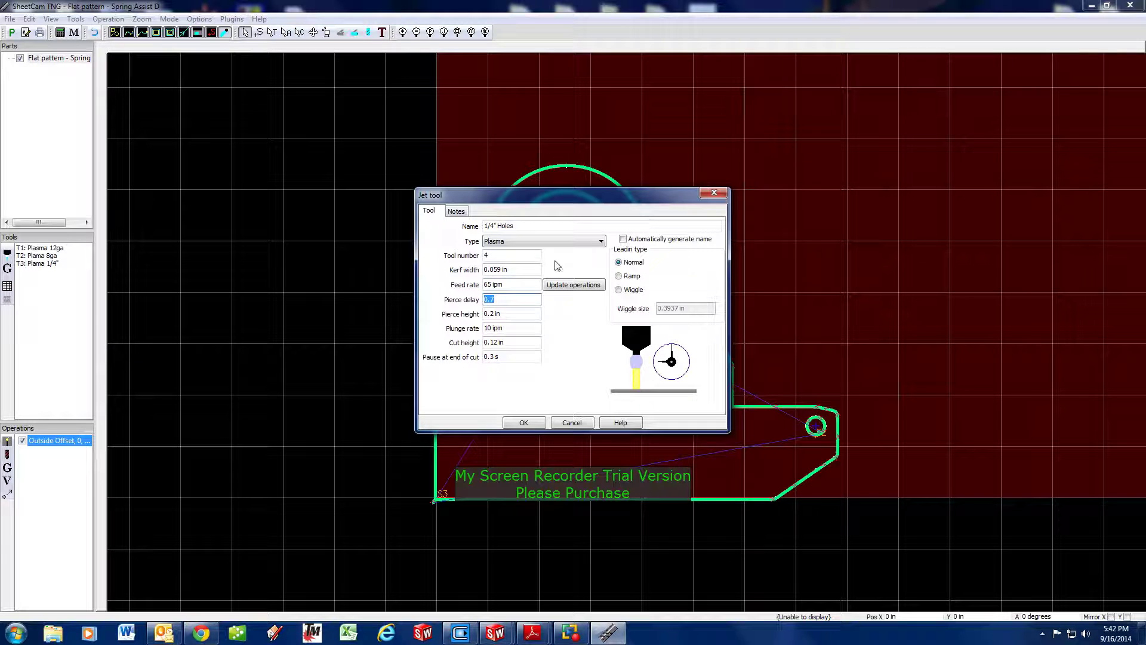
- Set the new tool's pause at end of cut to 0.2 s, save the tool, and select it among the tools
click(521, 270)
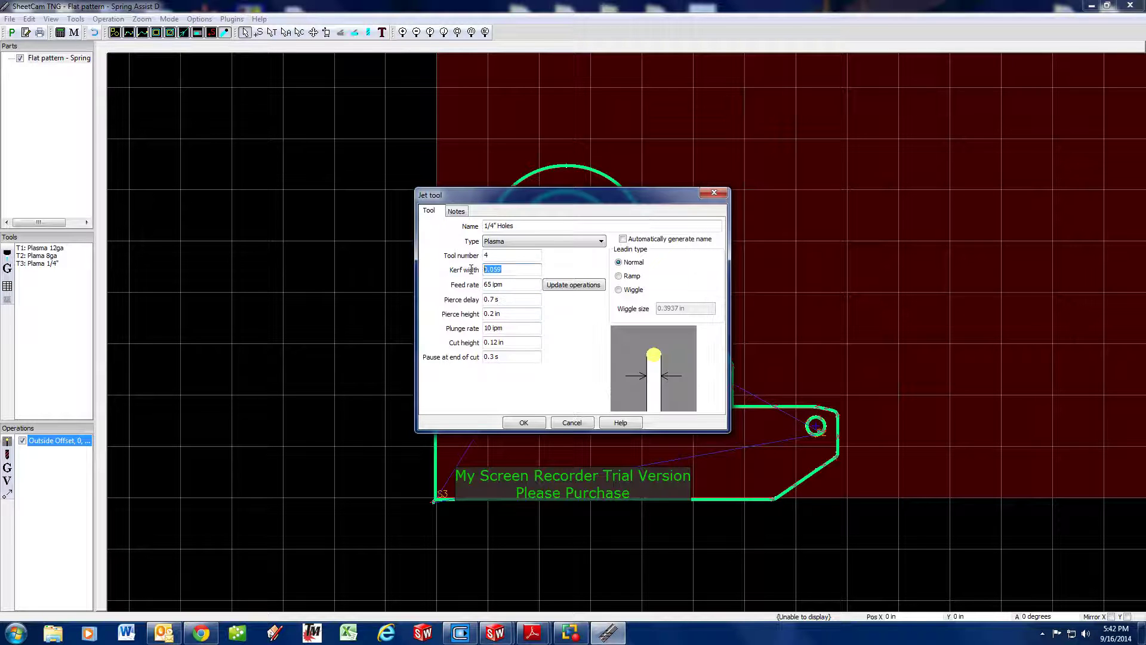
click(526, 269)
click(505, 357)
text(0.2)
key(Tab)
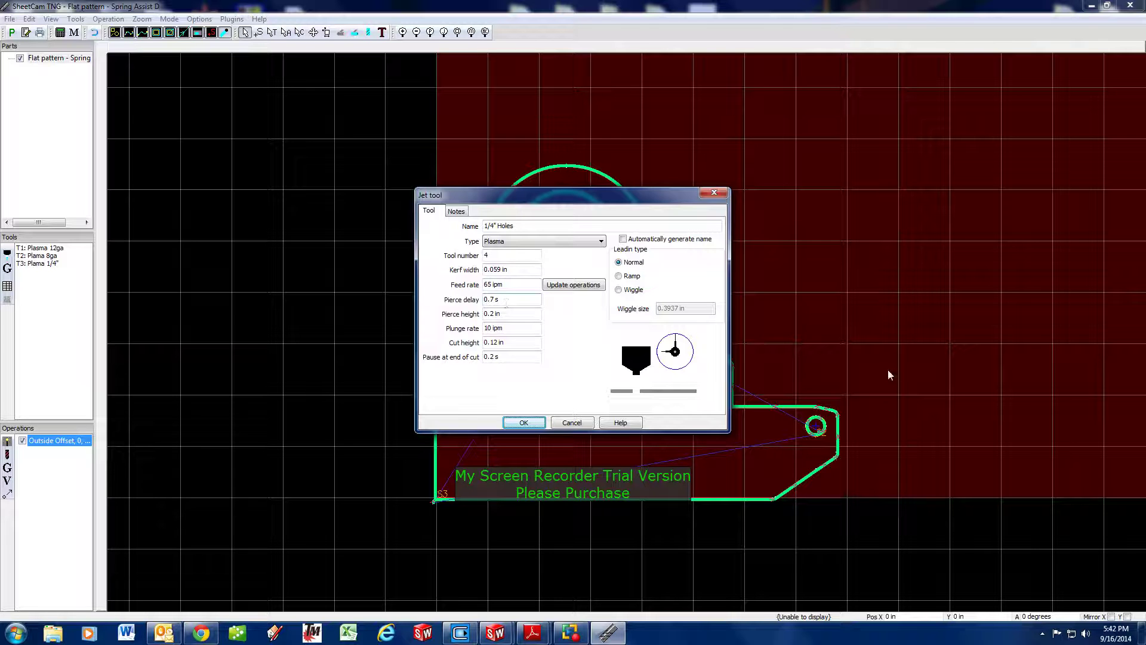
click(525, 423)
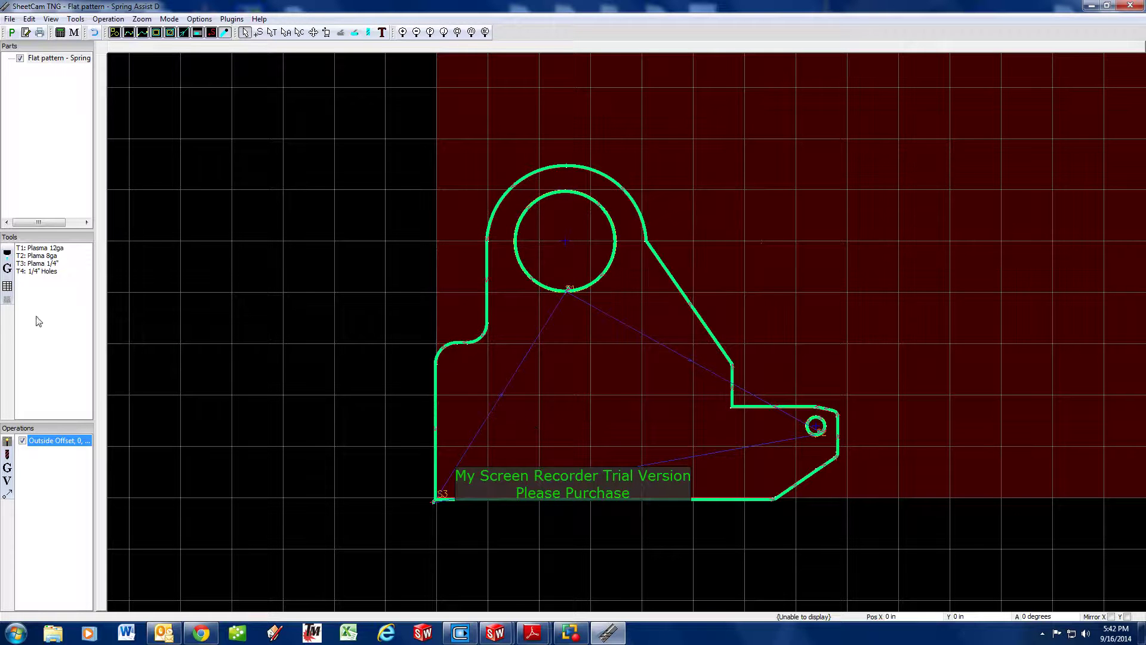
click(45, 272)
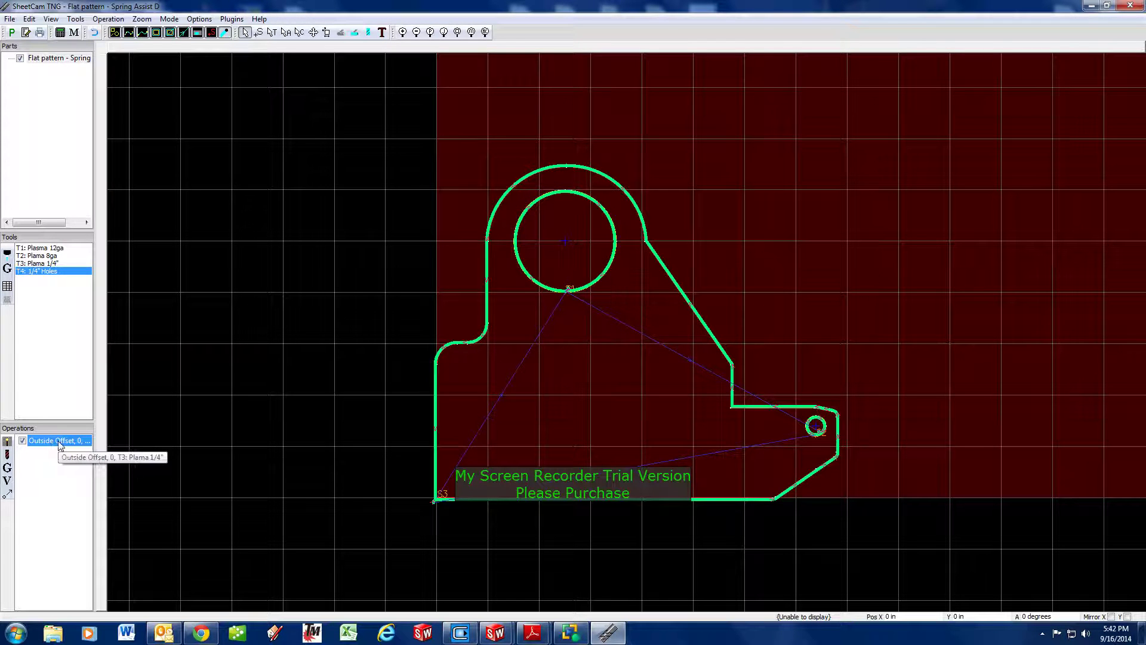
- Delete the Outside Offset cutting operation and move the large hole's contour to a new layer named 2
key(Delete)
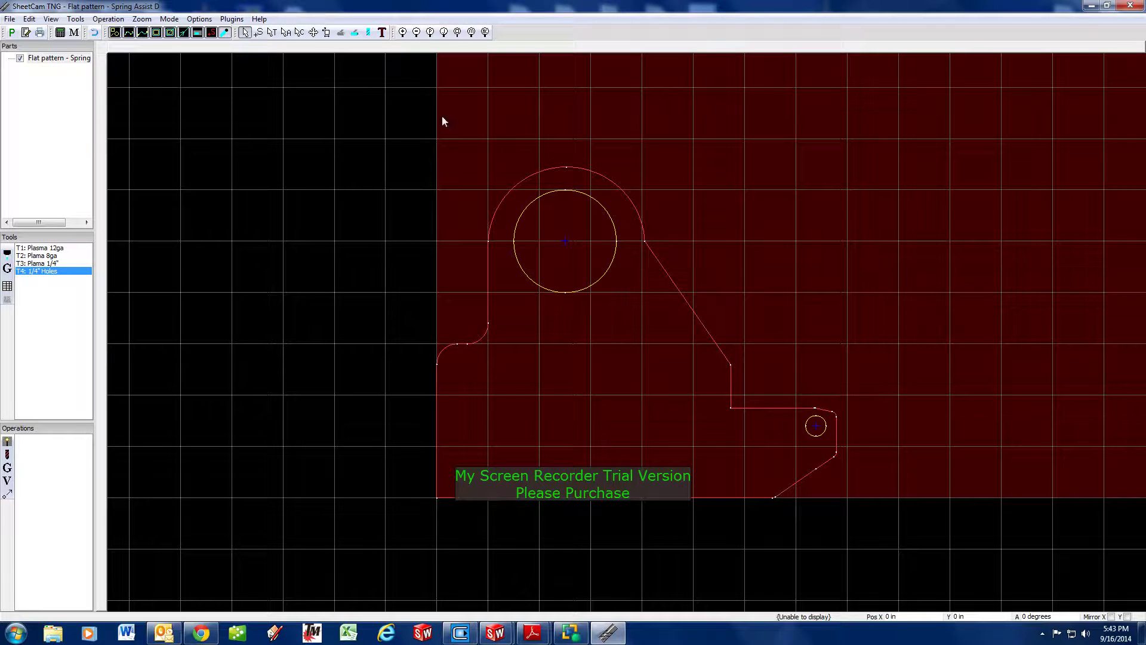
click(299, 33)
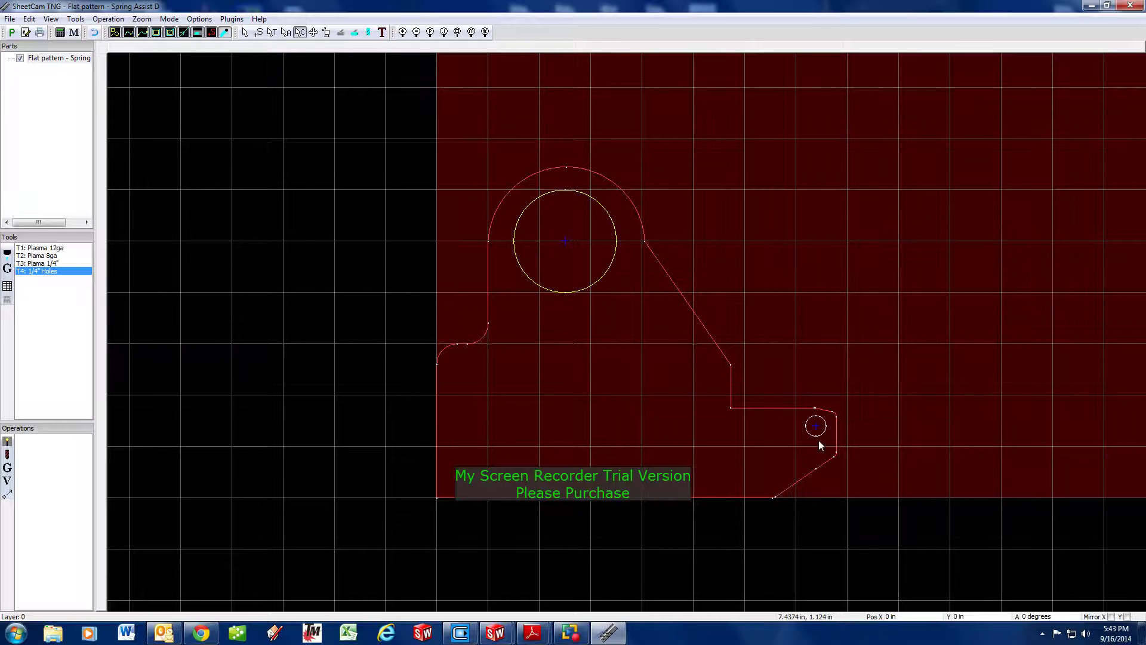
right_click(581, 294)
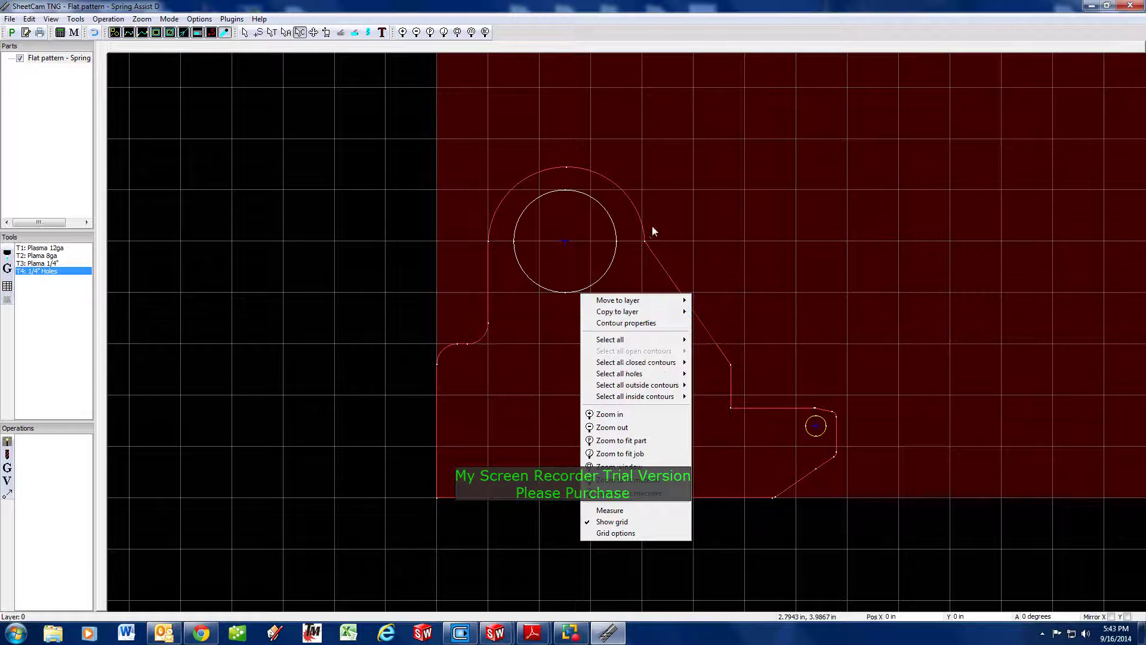
mouse_move(657, 299)
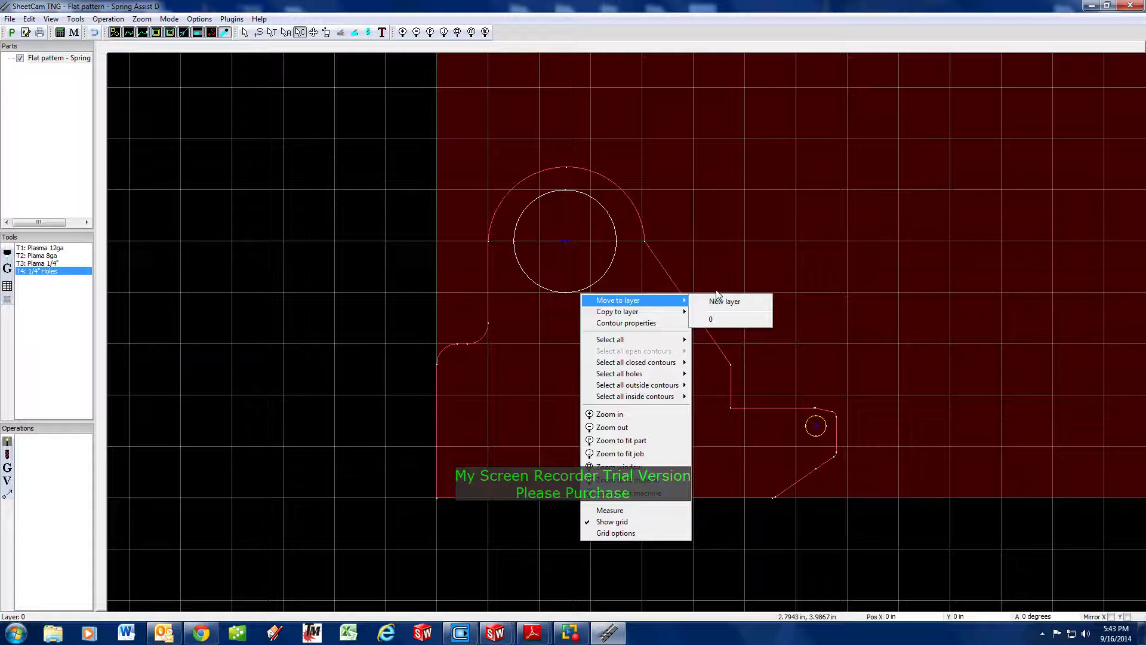
click(717, 302)
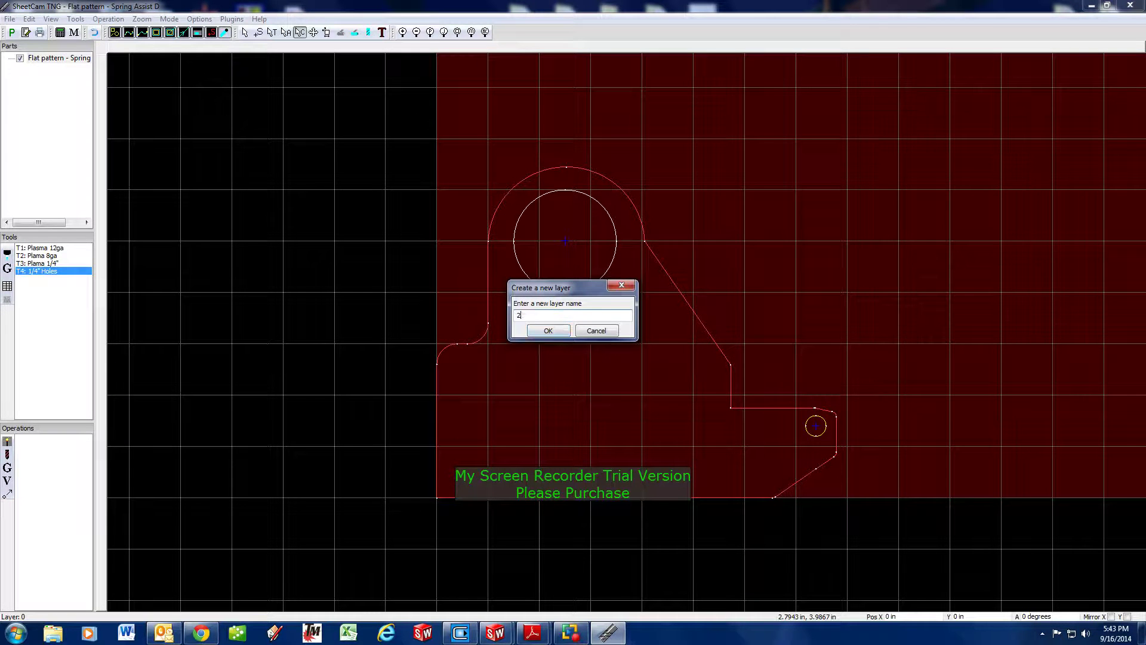
key(Return)
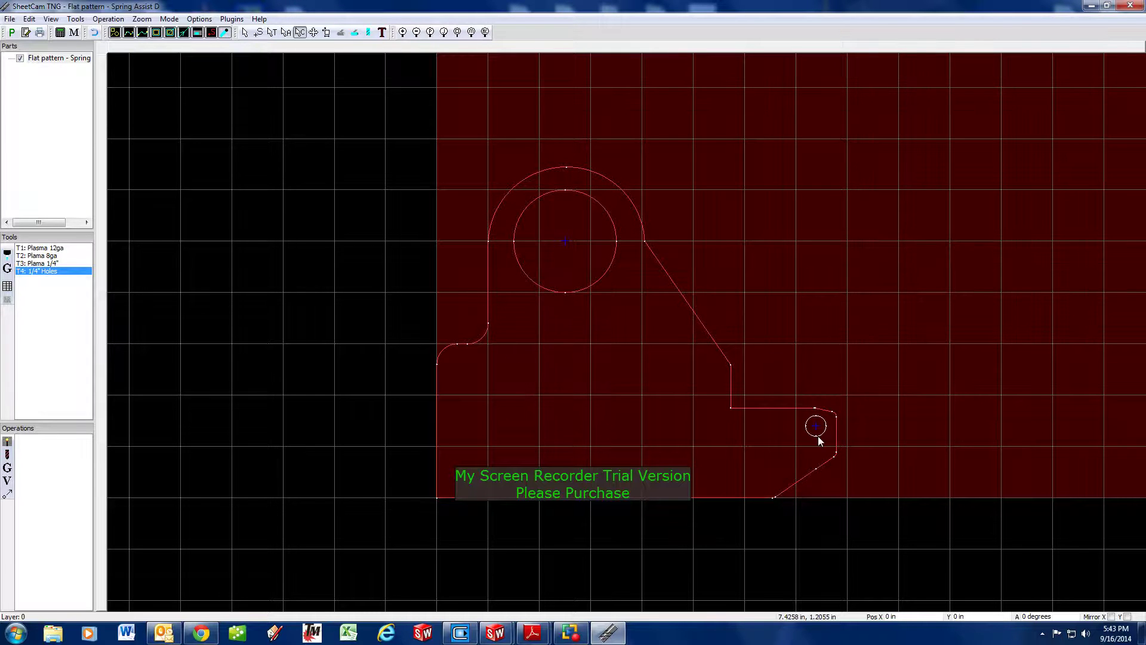
- Move the small hole's contour to layer 2 as well
right_click(818, 436)
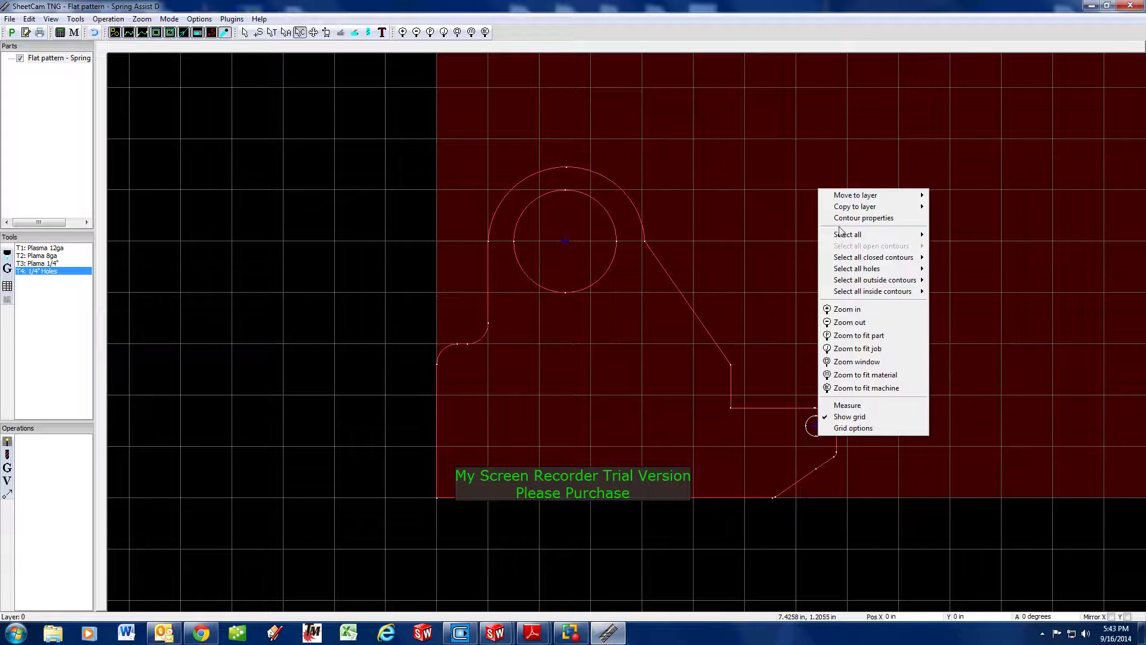
mouse_move(852, 201)
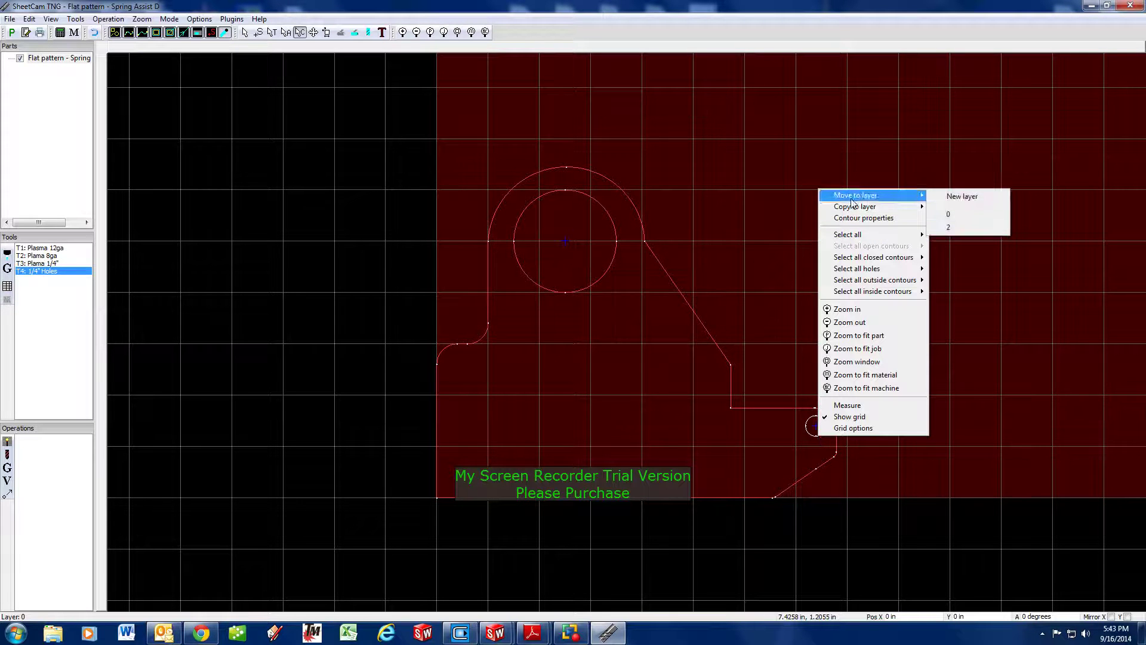
click(946, 228)
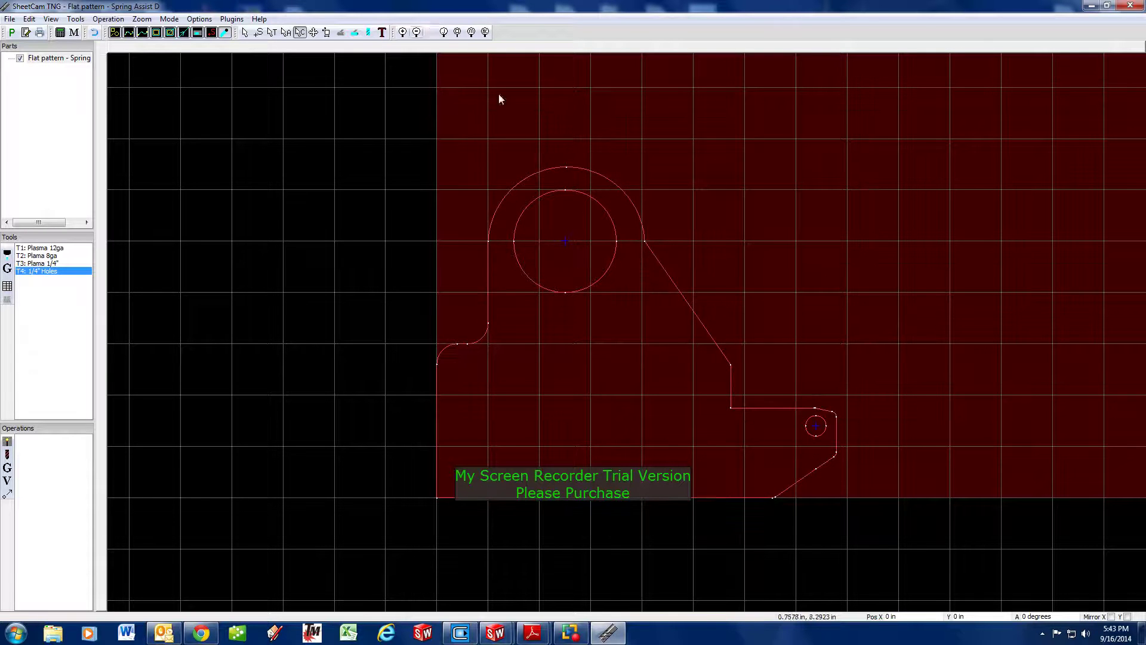
- Create a jet cutting operation with Inside Offset, using tool T4: 1/4" Holes
click(8, 442)
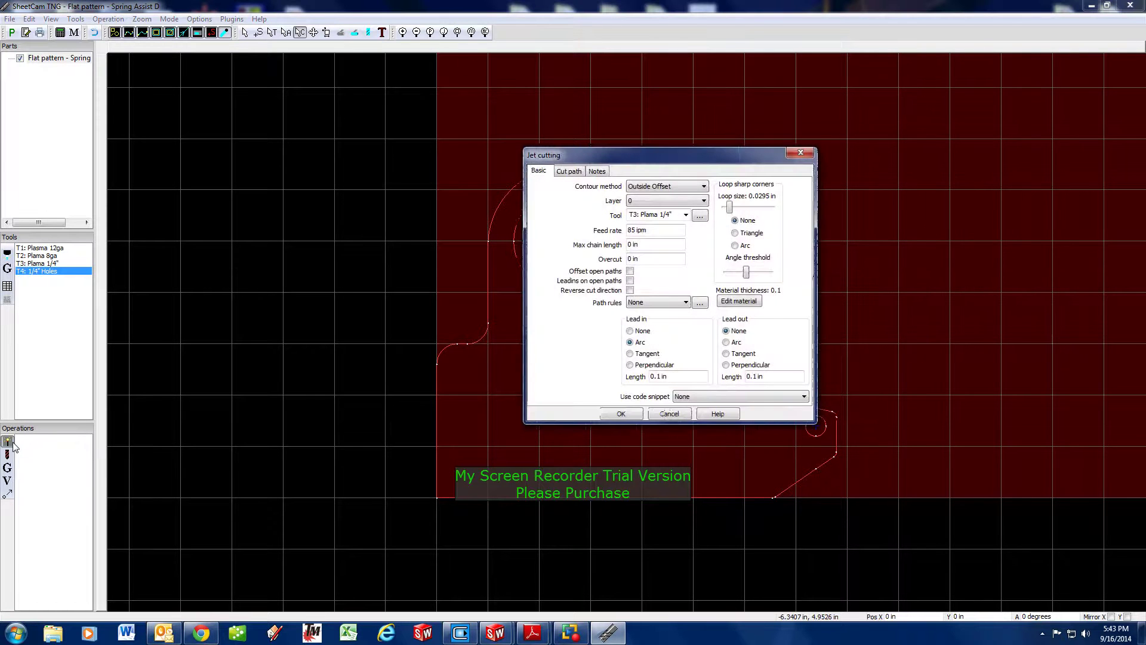
drag(622, 157, 800, 144)
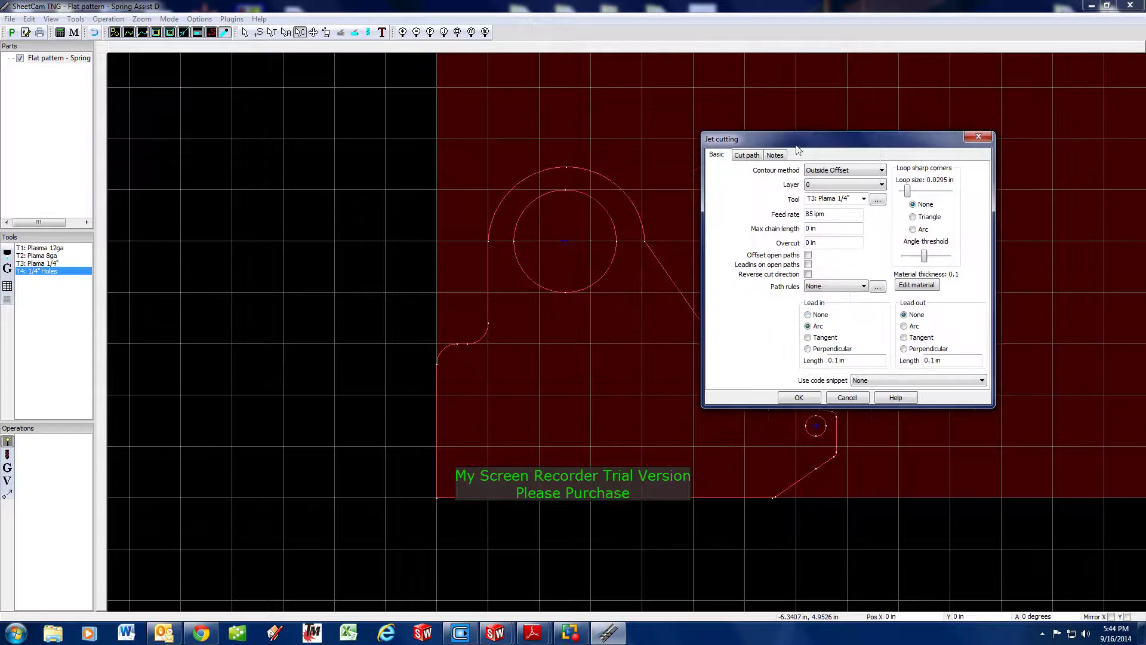
click(827, 172)
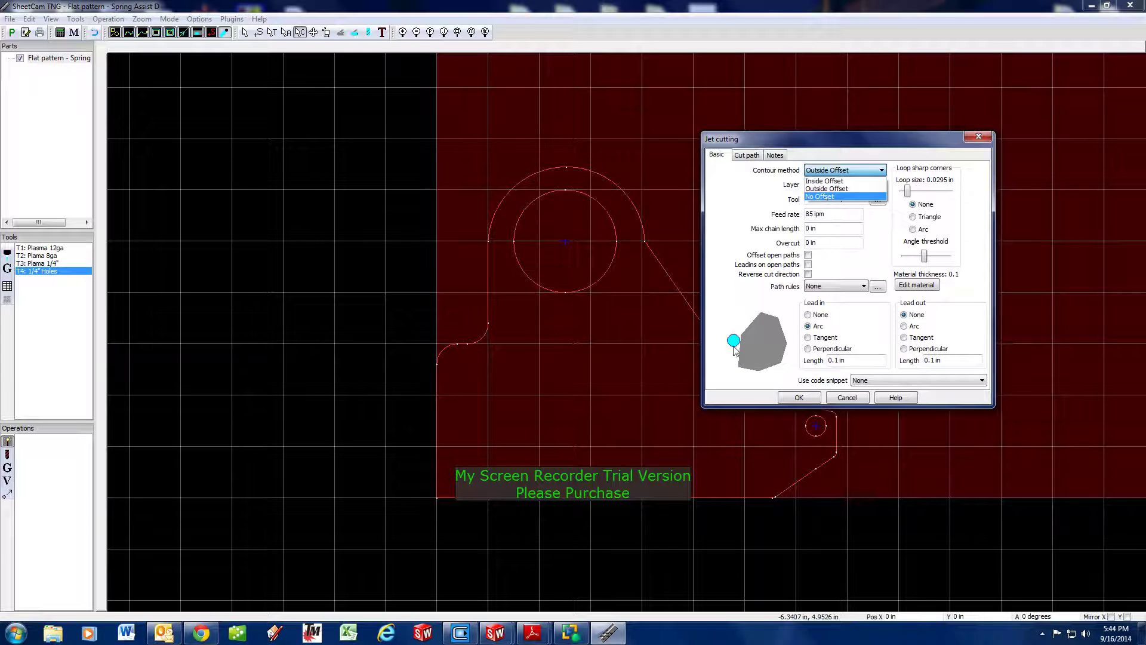
click(838, 181)
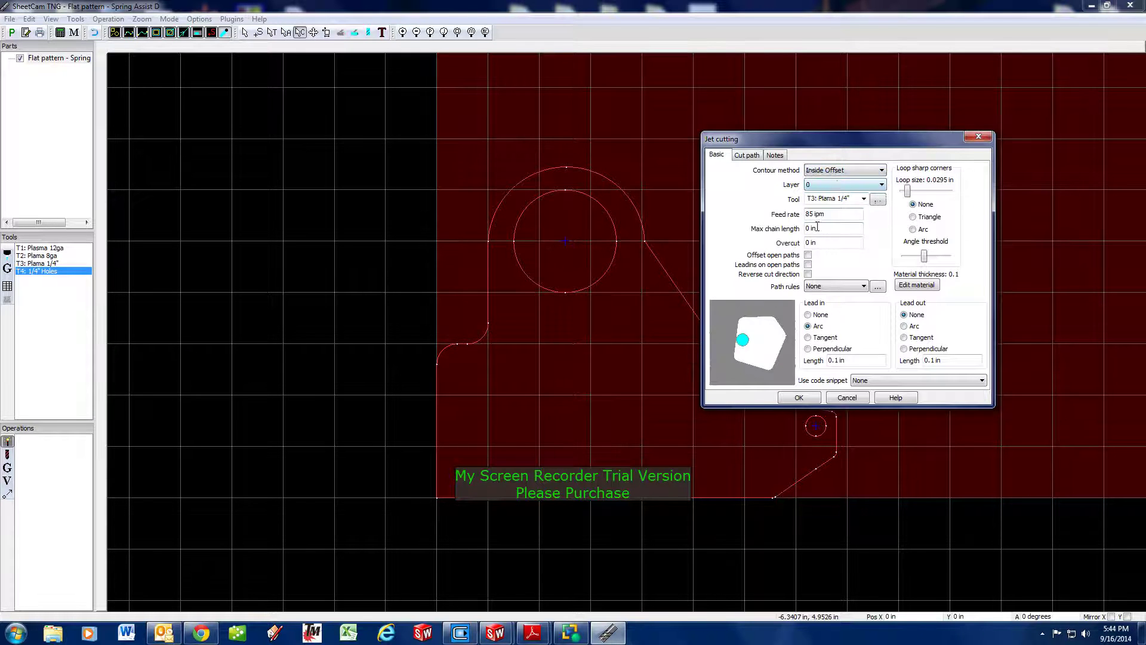
click(864, 199)
click(865, 233)
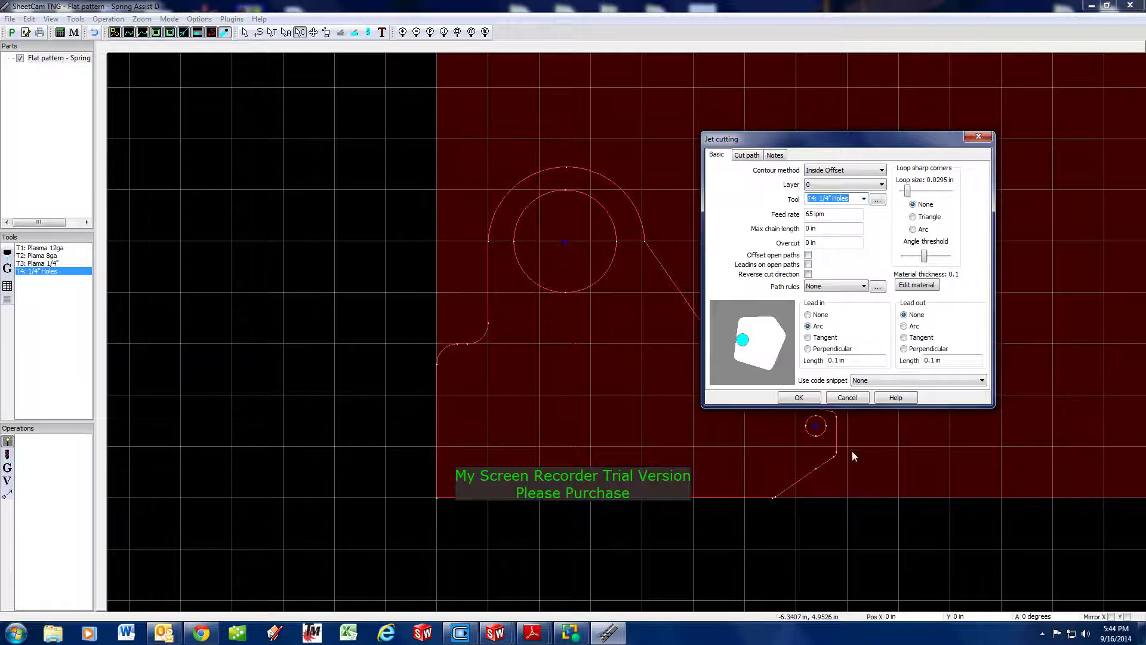
click(799, 397)
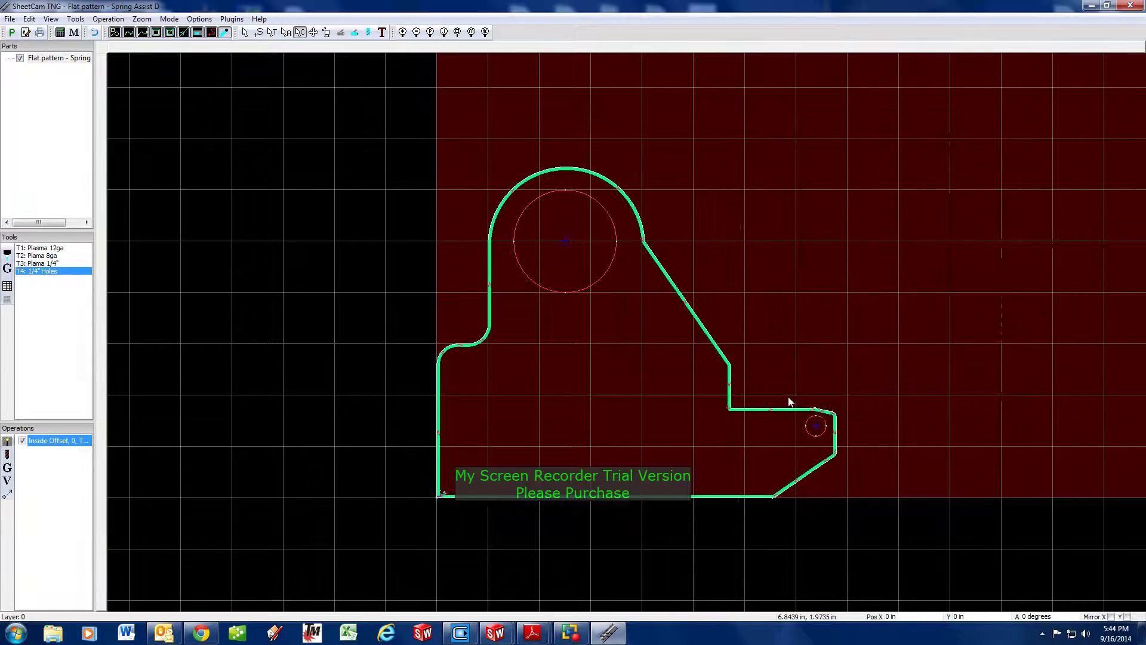
- Set the Inside Offset operation's layer to 2 so it cuts the two holes
double_click(58, 441)
click(864, 186)
click(853, 204)
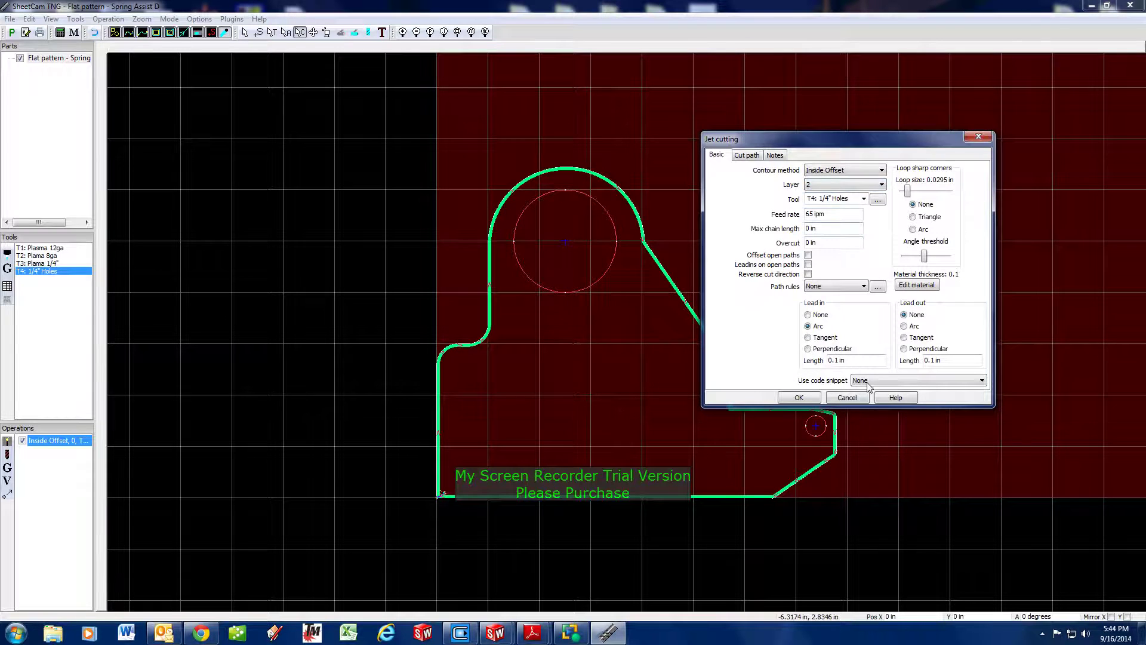
click(804, 403)
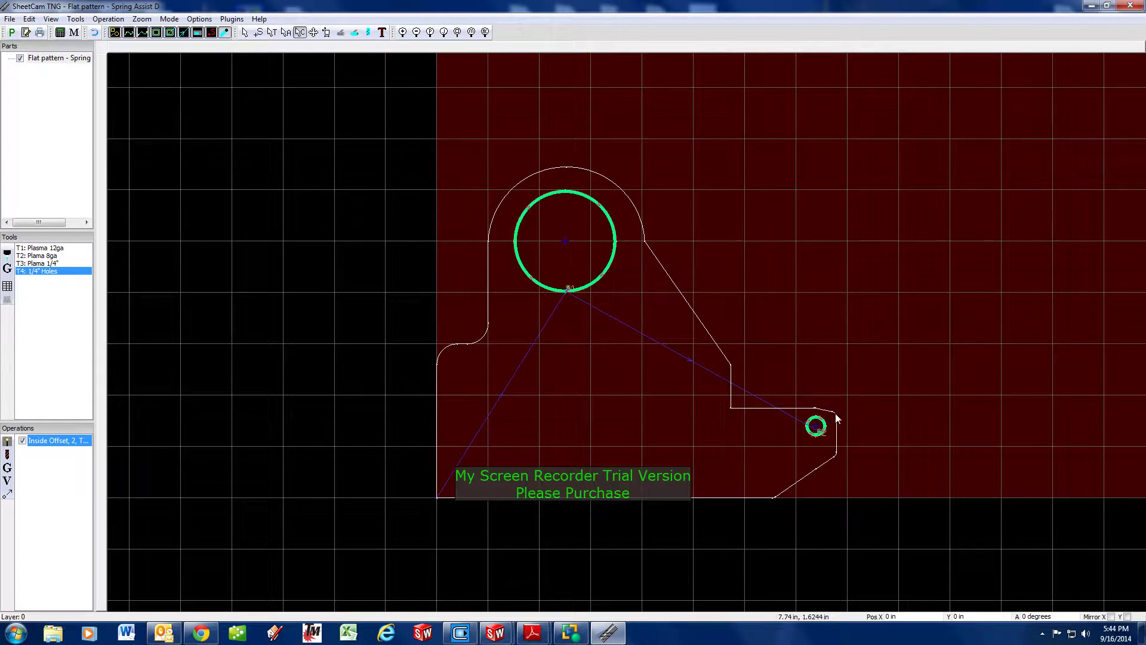
- Set the hole operation's arc lead-in length to 0.15 in, with no lead out
scroll(833, 422, up, 5)
scroll(823, 440, down, 4)
scroll(805, 295, up, 6)
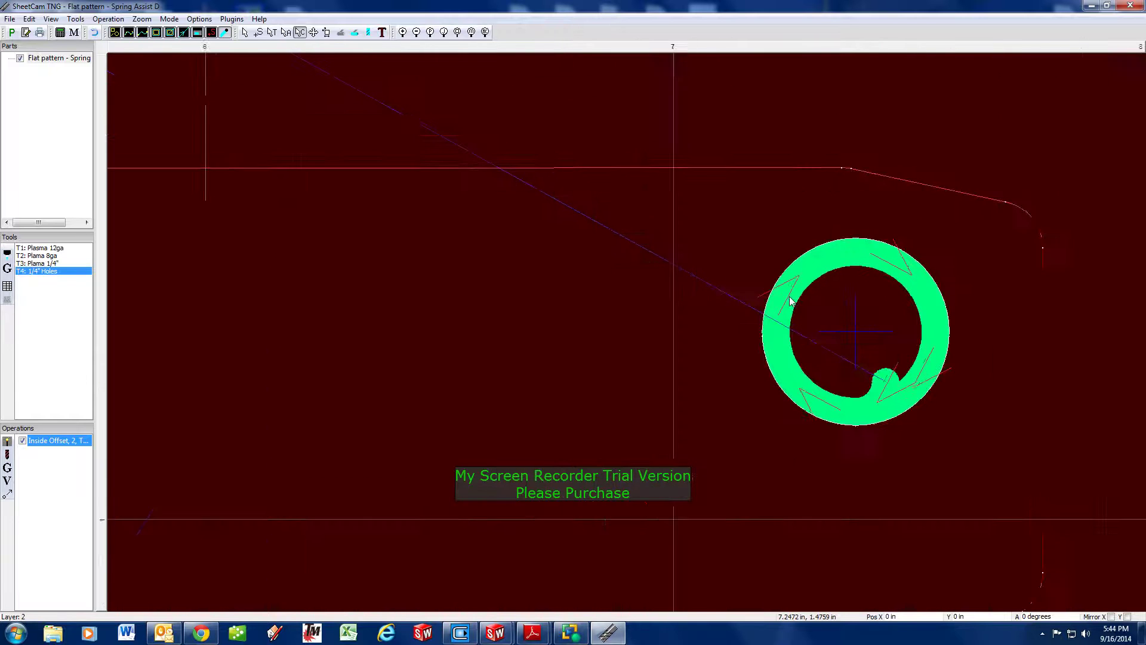
scroll(829, 330, down, 2)
scroll(852, 342, down, 4)
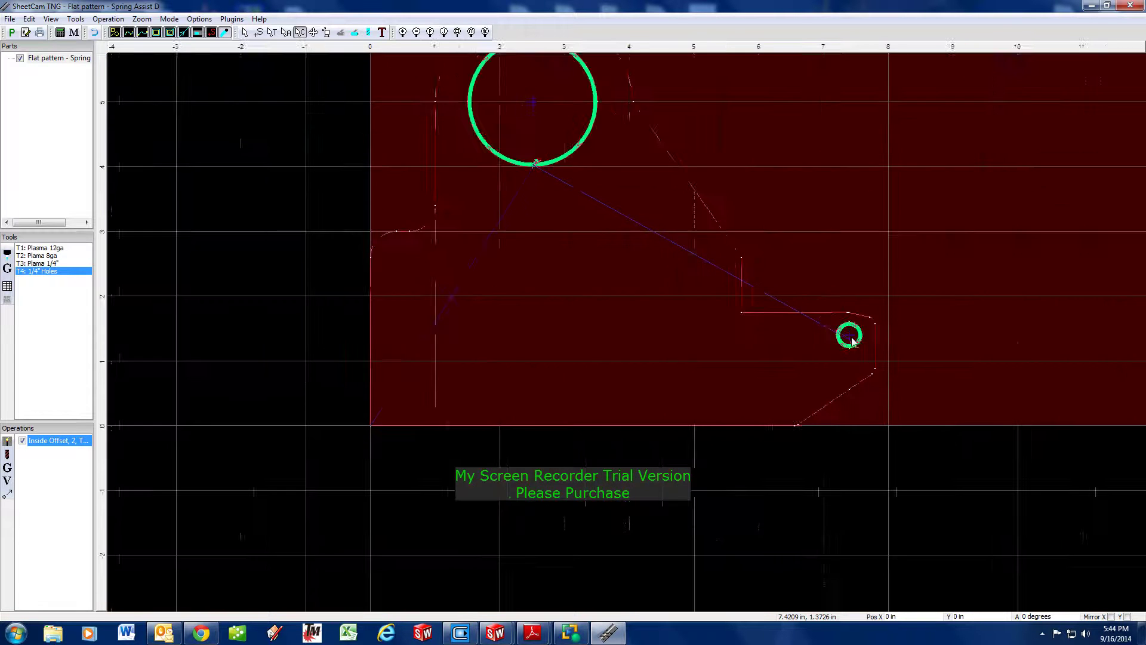
scroll(844, 436, up, 4)
scroll(856, 370, down, 5)
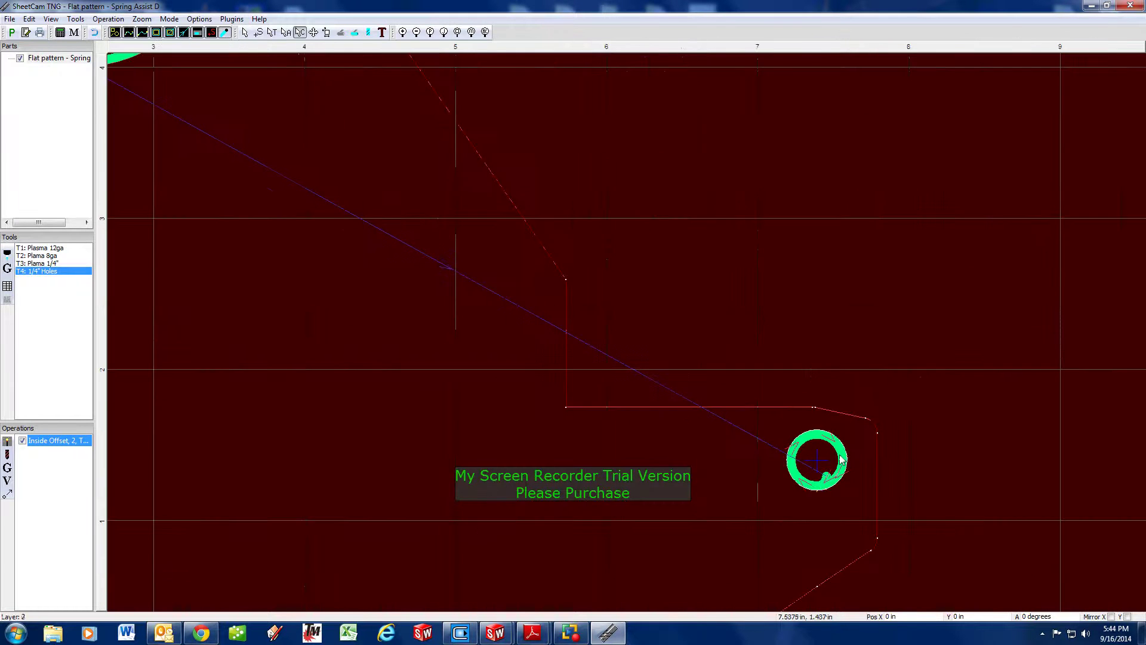
double_click(63, 441)
click(851, 360)
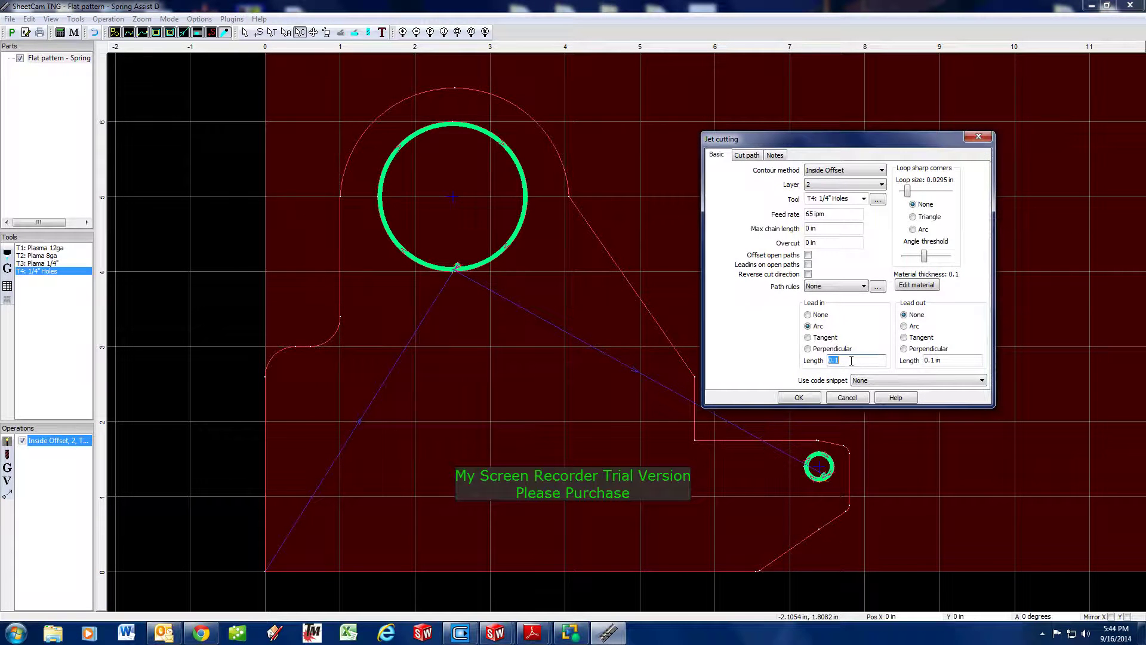
text(.15)
click(915, 314)
click(797, 398)
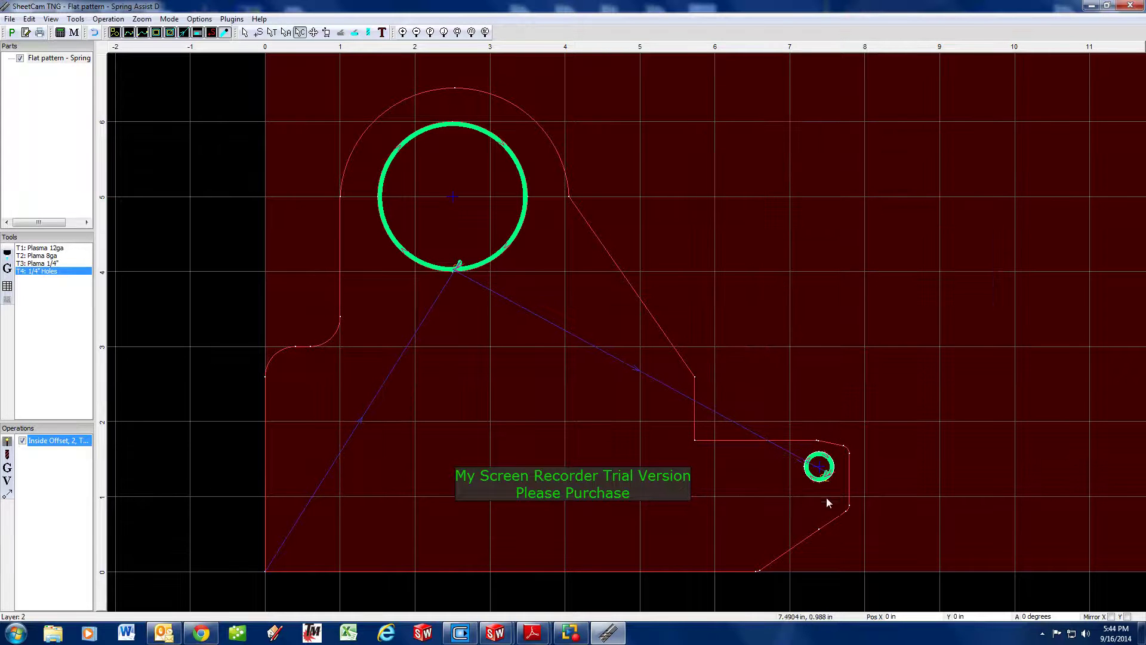
- Examine the lead-in and cut path of the small hole up close and against the whole part
scroll(807, 484, up, 8)
scroll(806, 485, up, 2)
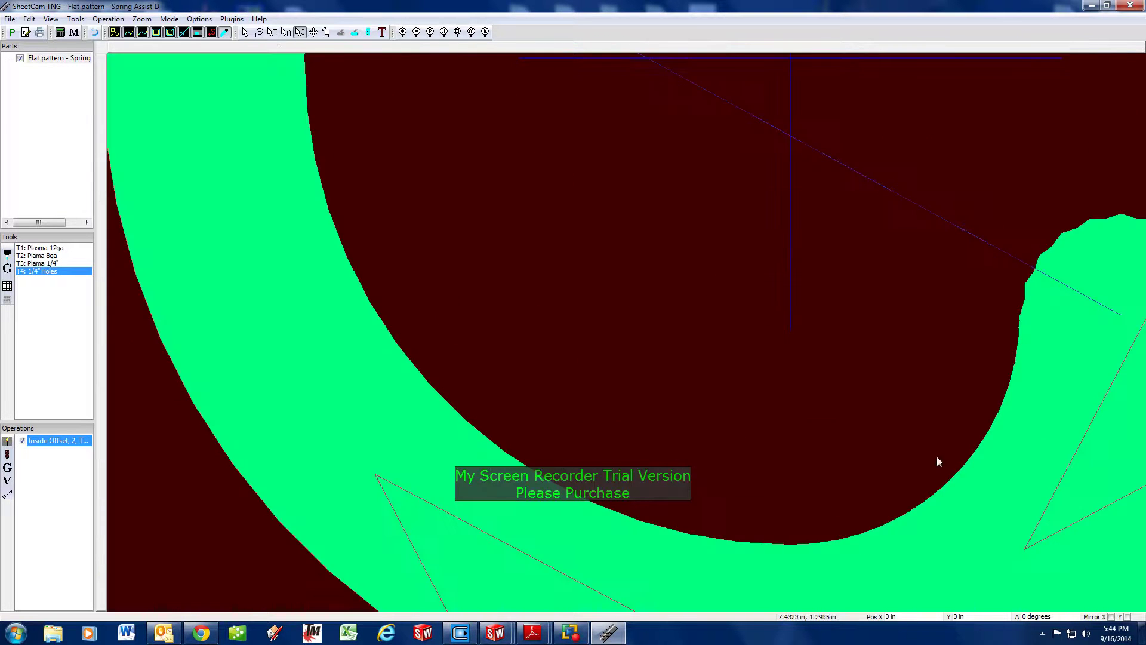
scroll(939, 460, down, 5)
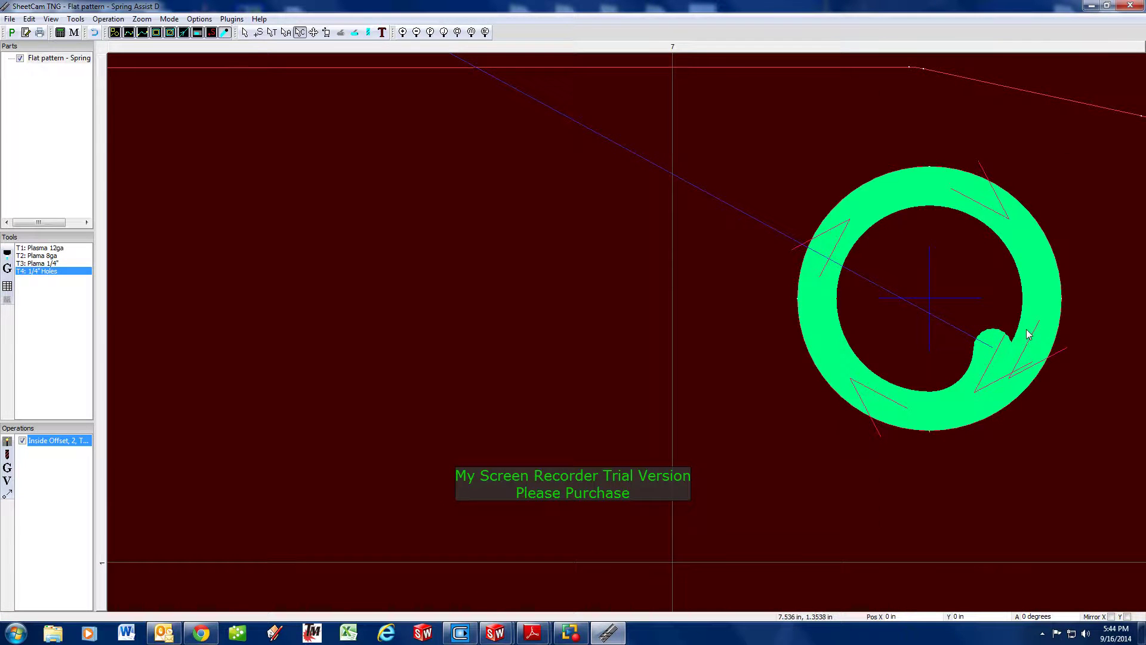
scroll(1023, 332, down, 5)
scroll(985, 337, down, 3)
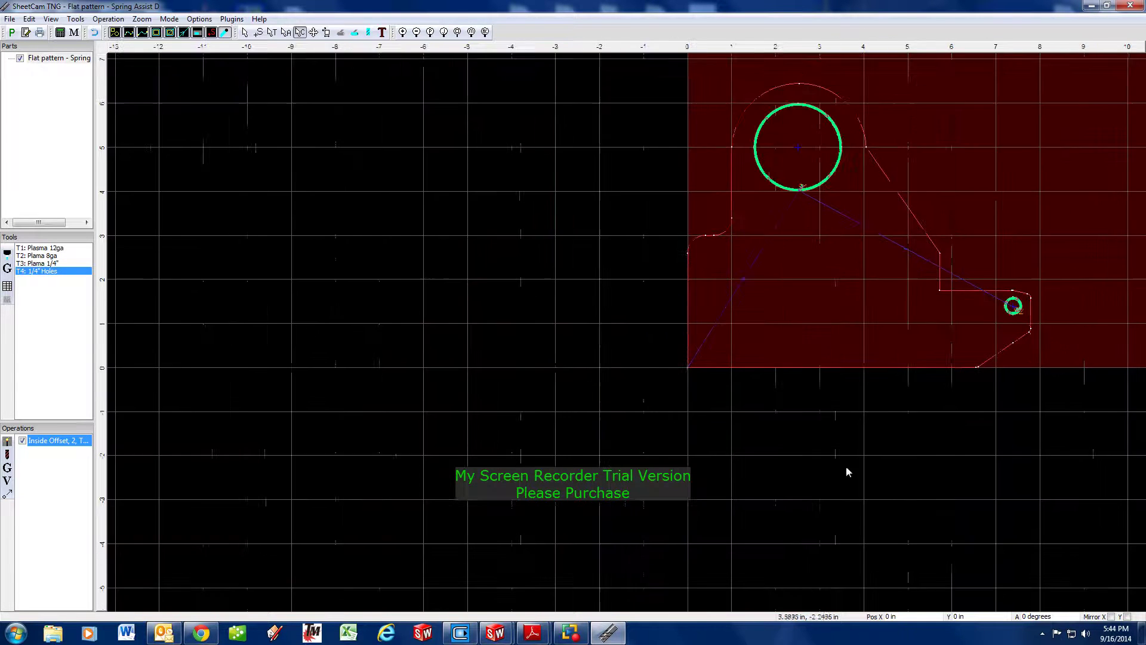
scroll(913, 328, up, 4)
scroll(992, 413, up, 5)
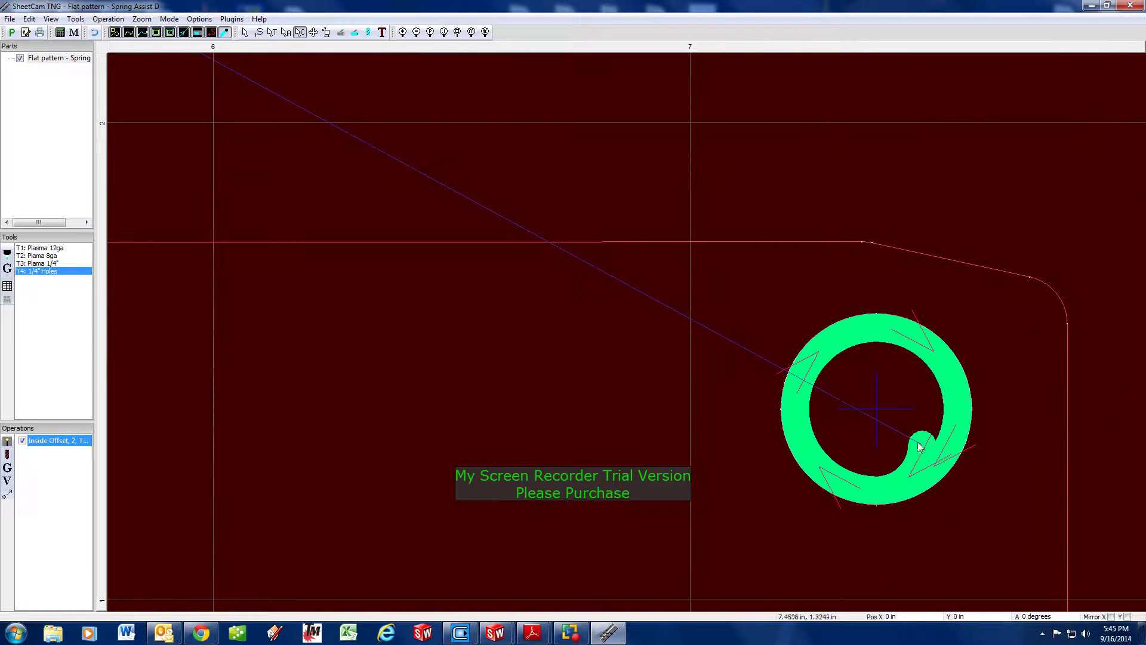
scroll(916, 442, down, 5)
scroll(909, 429, down, 2)
scroll(908, 426, up, 3)
scroll(908, 425, down, 2)
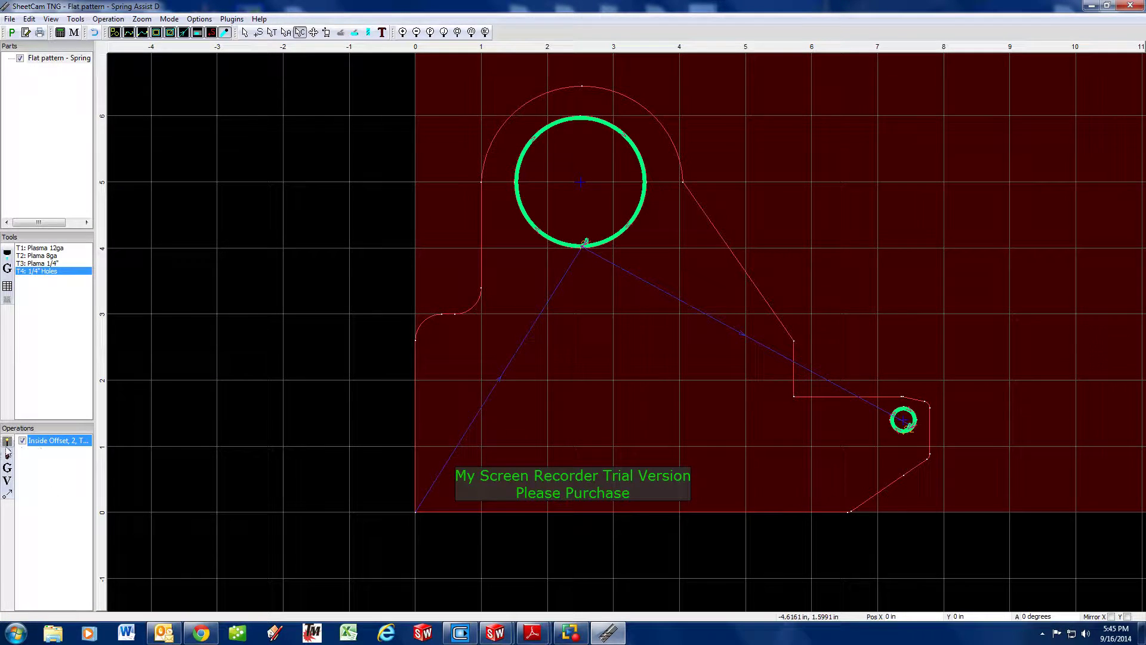
- Add a second jet cutting operation with Outside Offset on layer 0, using tool T3: Plama 1/4"
click(9, 447)
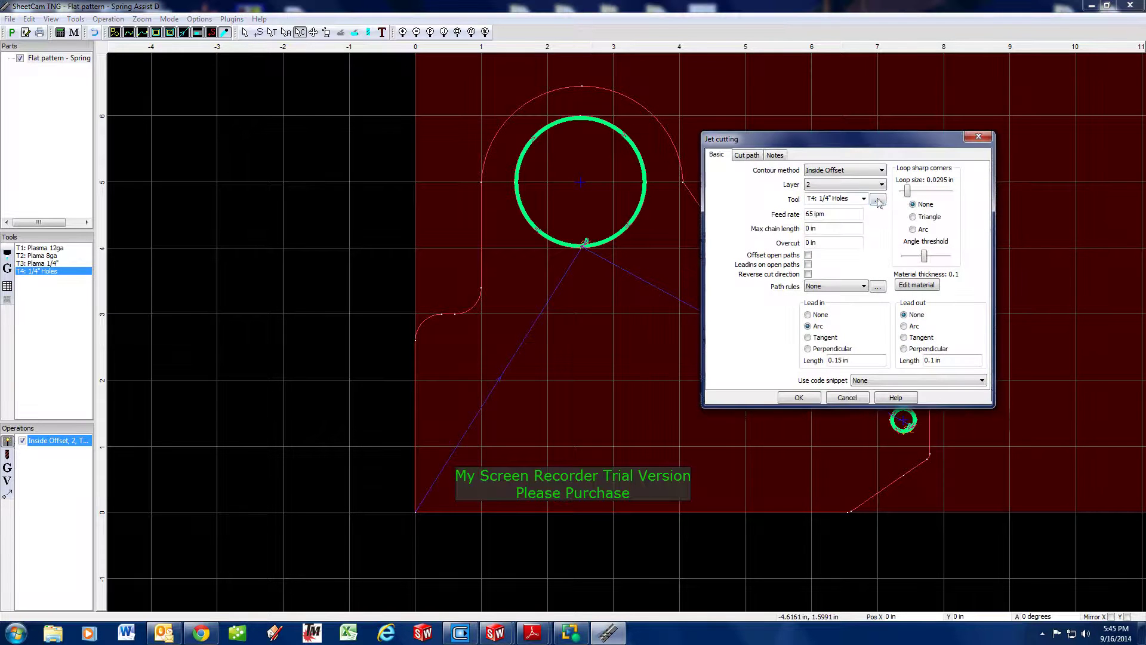
click(881, 170)
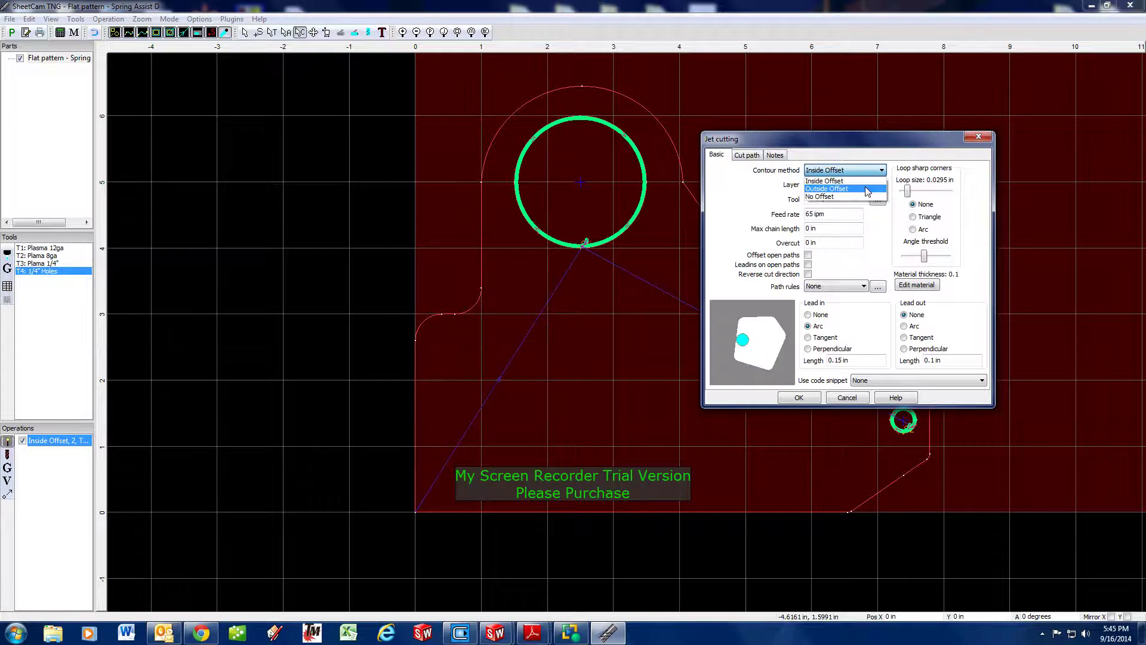
click(867, 190)
click(818, 185)
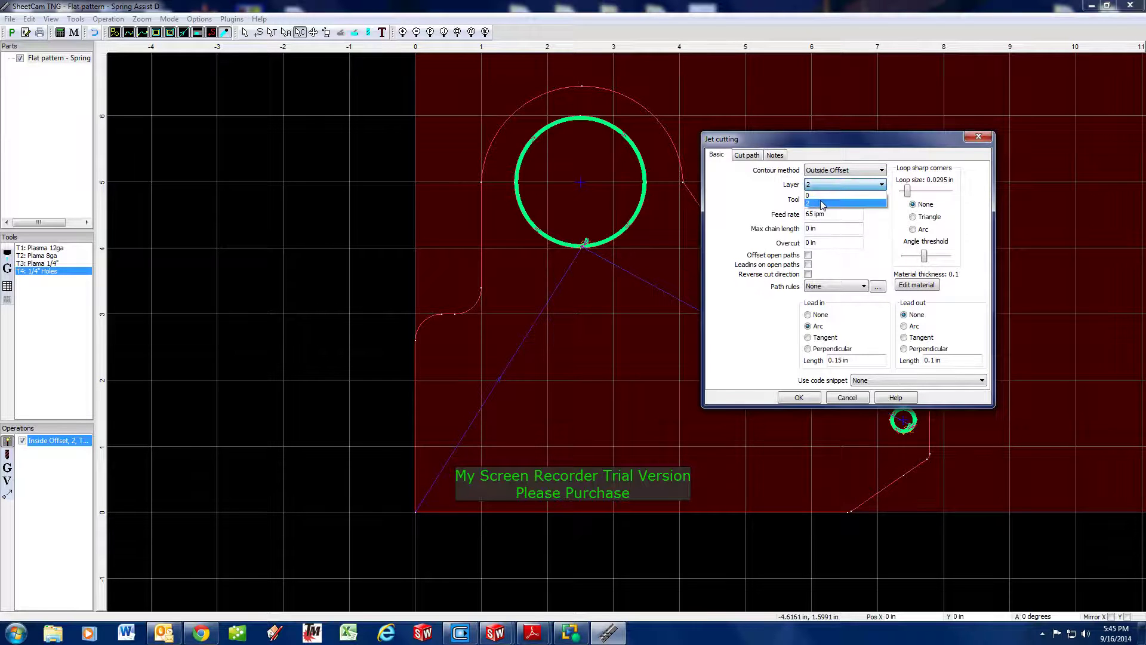
click(821, 196)
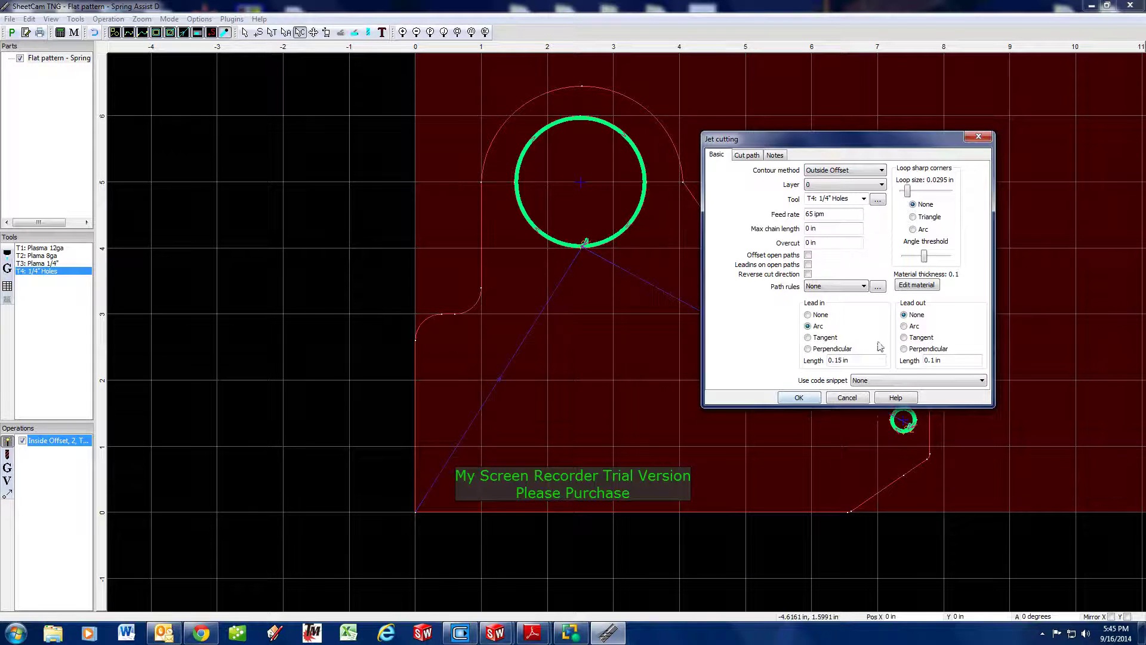
click(864, 199)
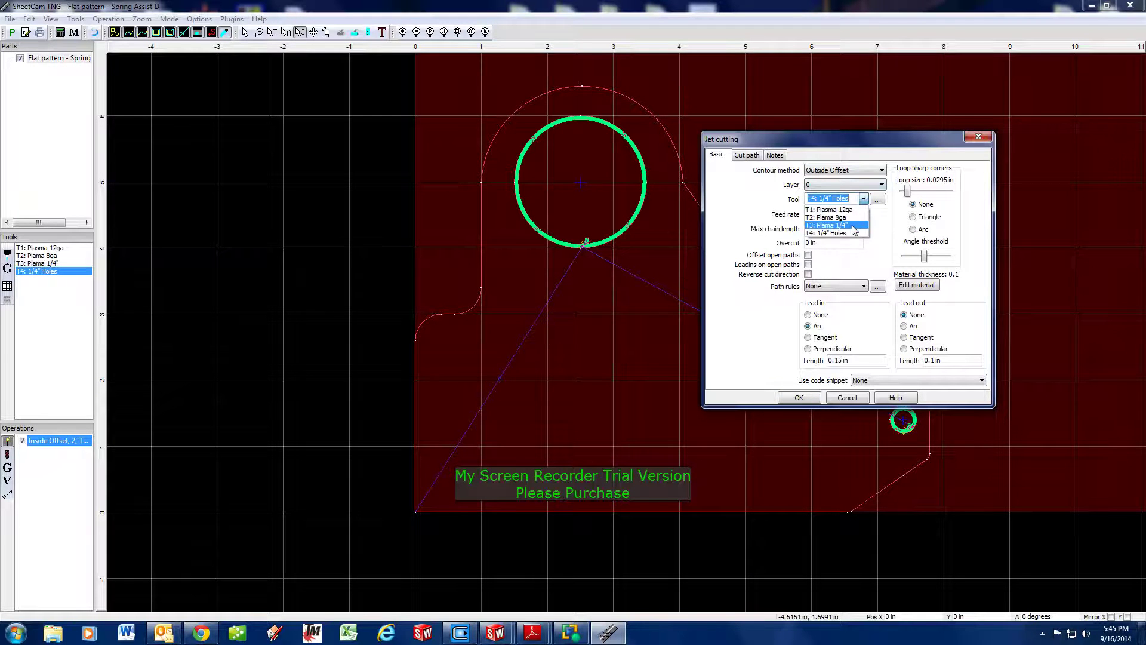
click(855, 227)
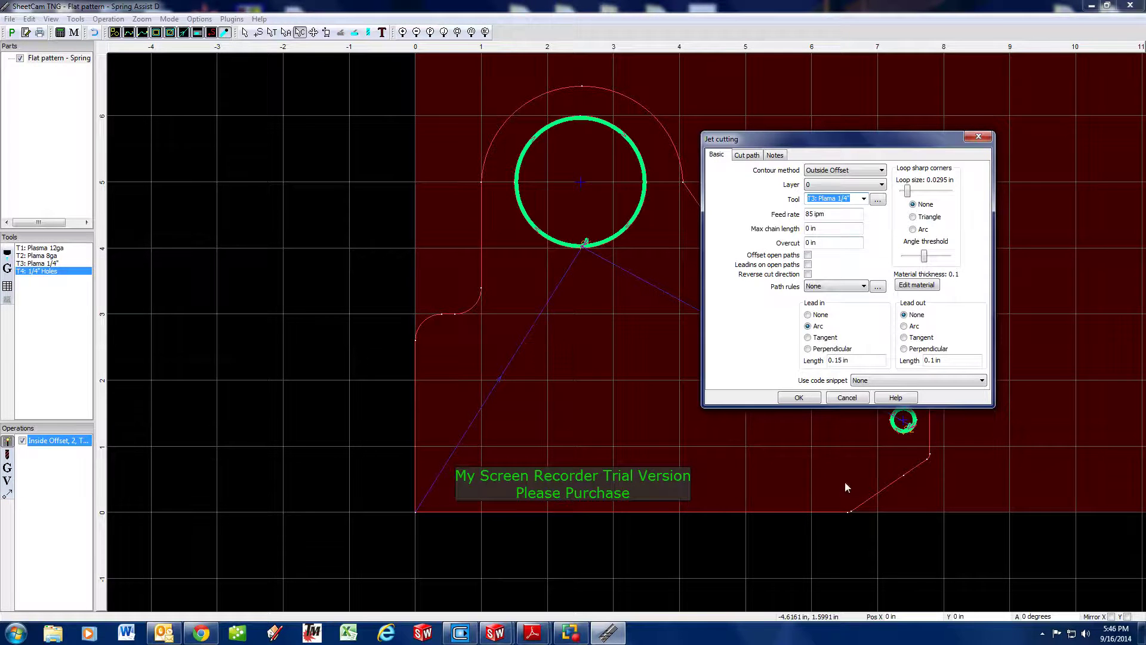
click(799, 397)
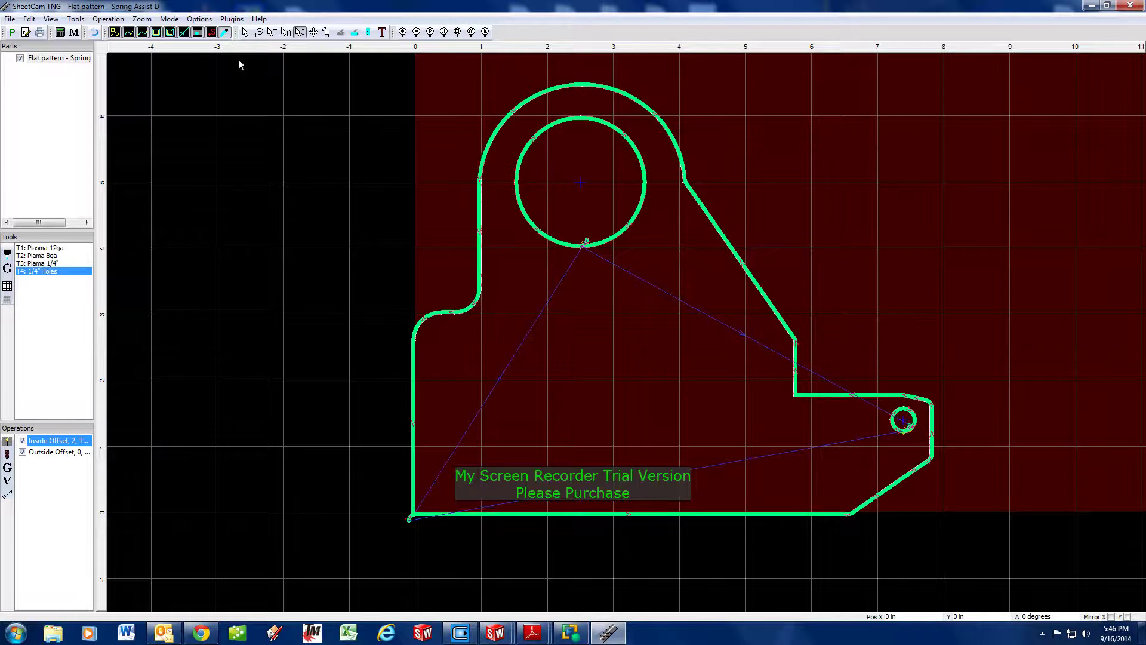
- Activate the start point tool and examine possible start points on the outside contour and the small hole
click(260, 32)
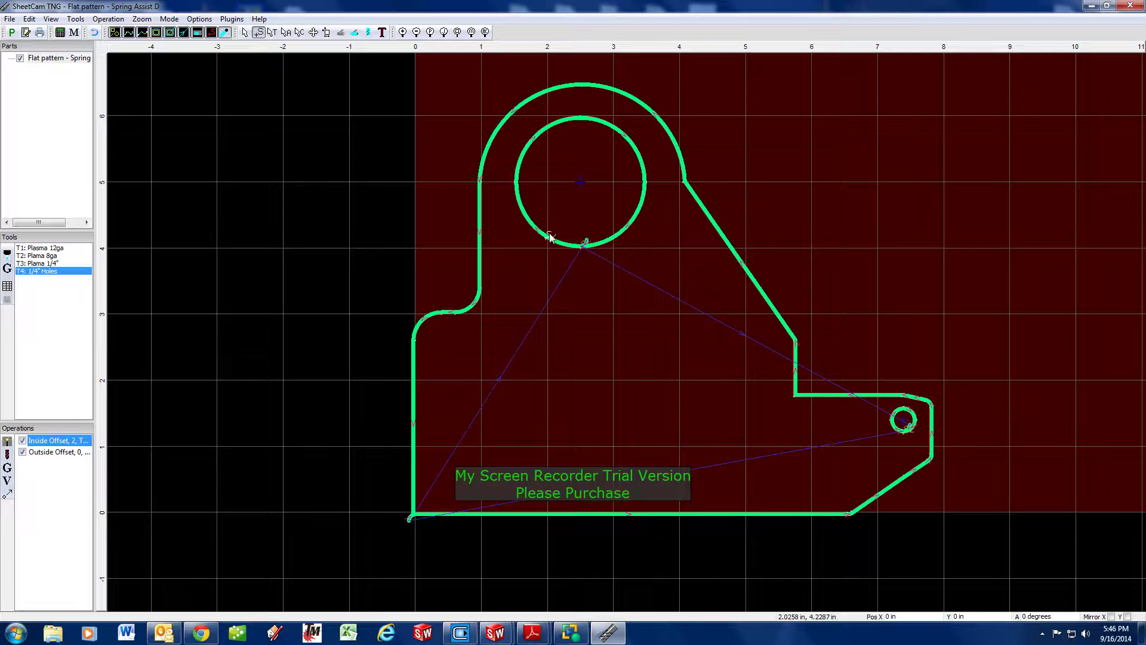
click(68, 453)
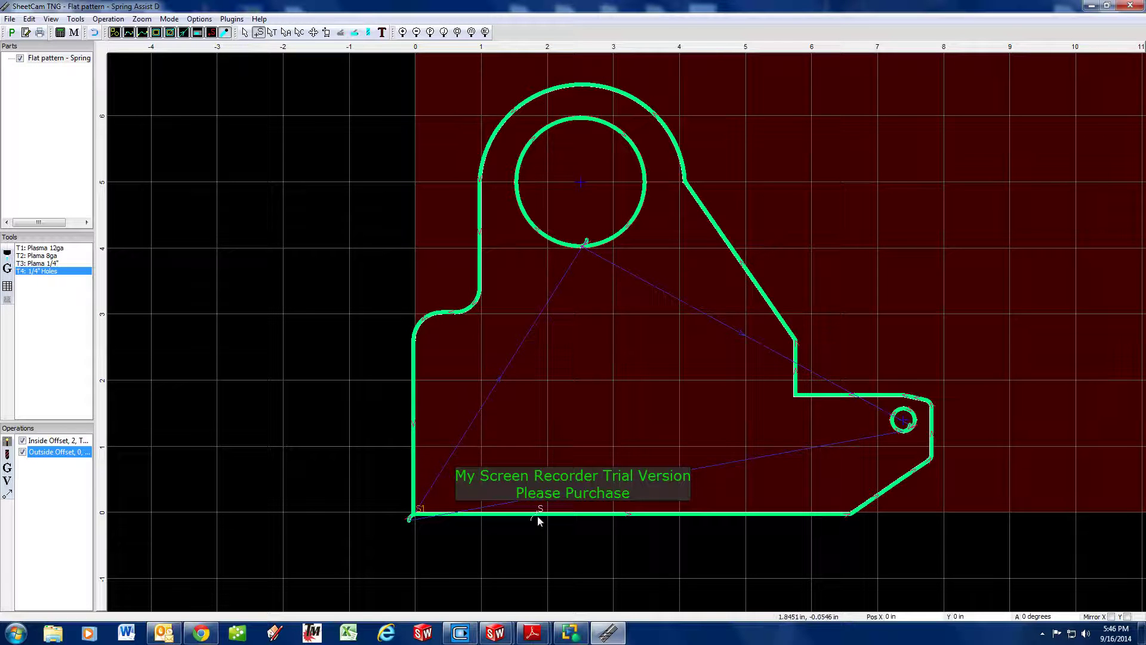
click(44, 441)
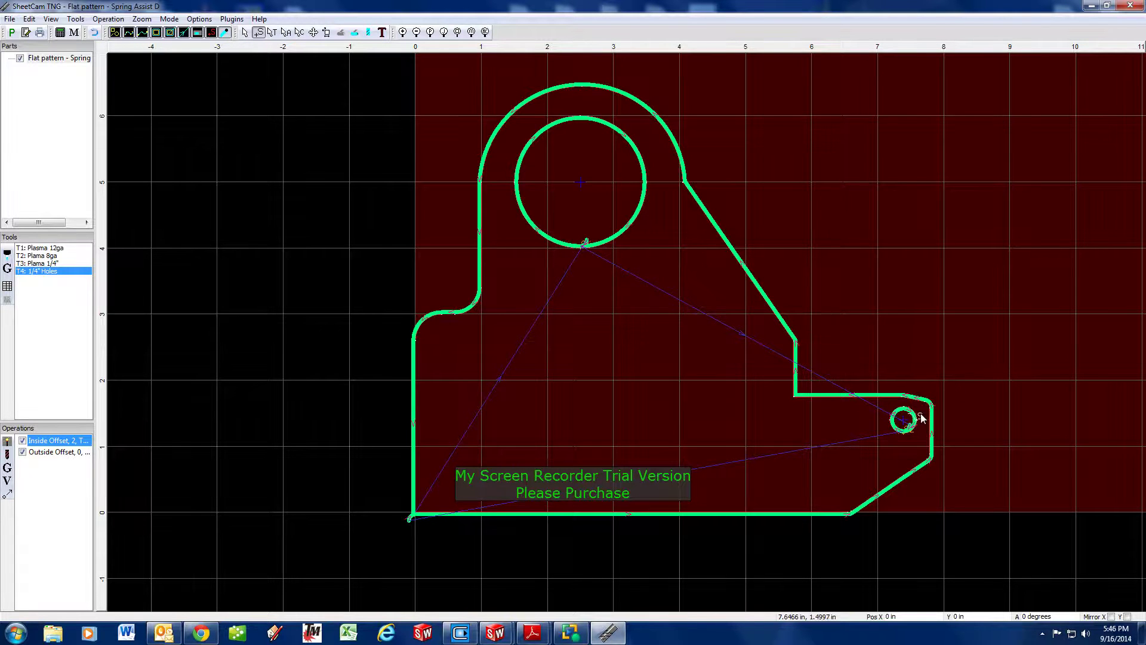
scroll(928, 413, up, 2)
scroll(931, 412, up, 4)
scroll(929, 410, down, 2)
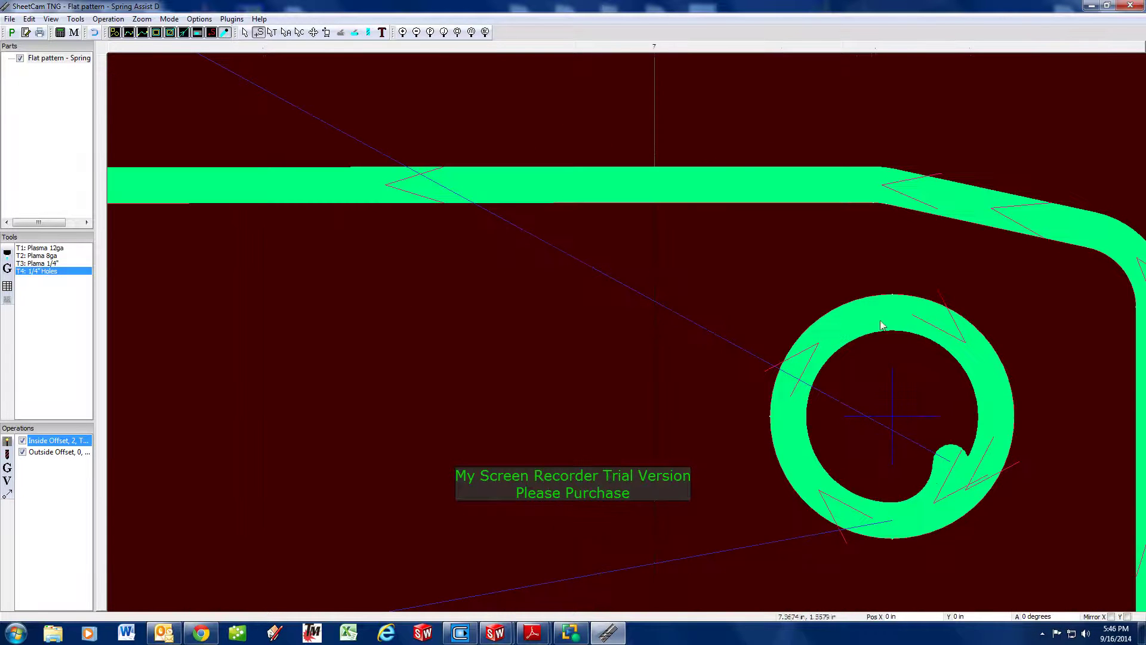
scroll(817, 441, down, 1)
scroll(817, 441, down, 3)
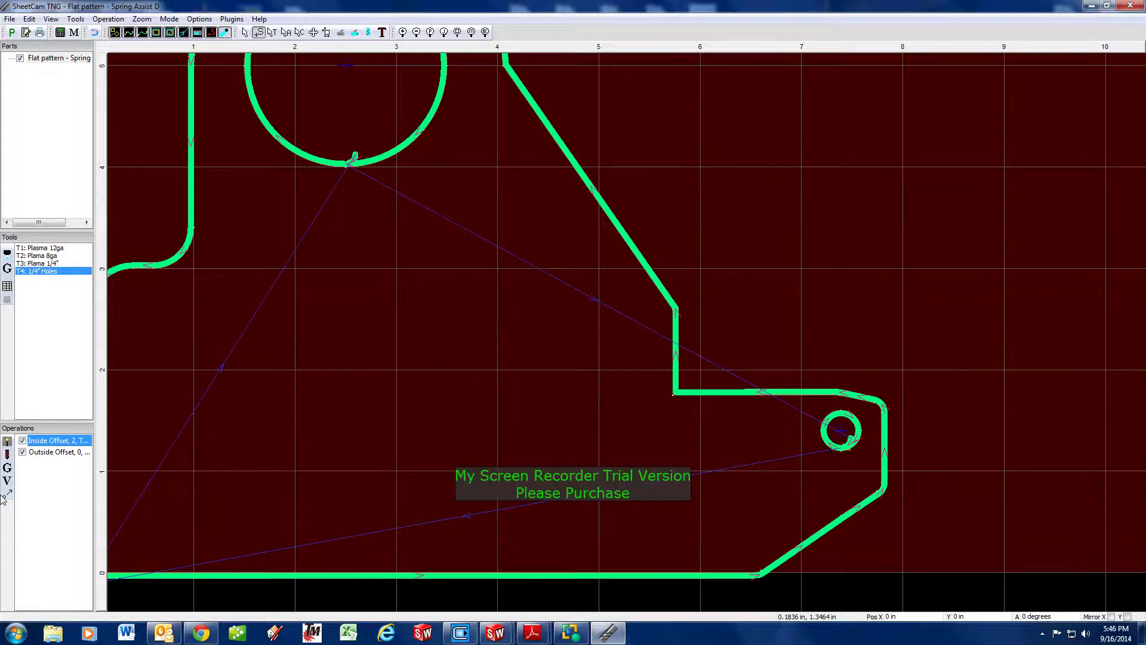
- Examine the Outside Offset operation's start point and alternative positions along the outside contour, including the rounded inner corner
click(60, 452)
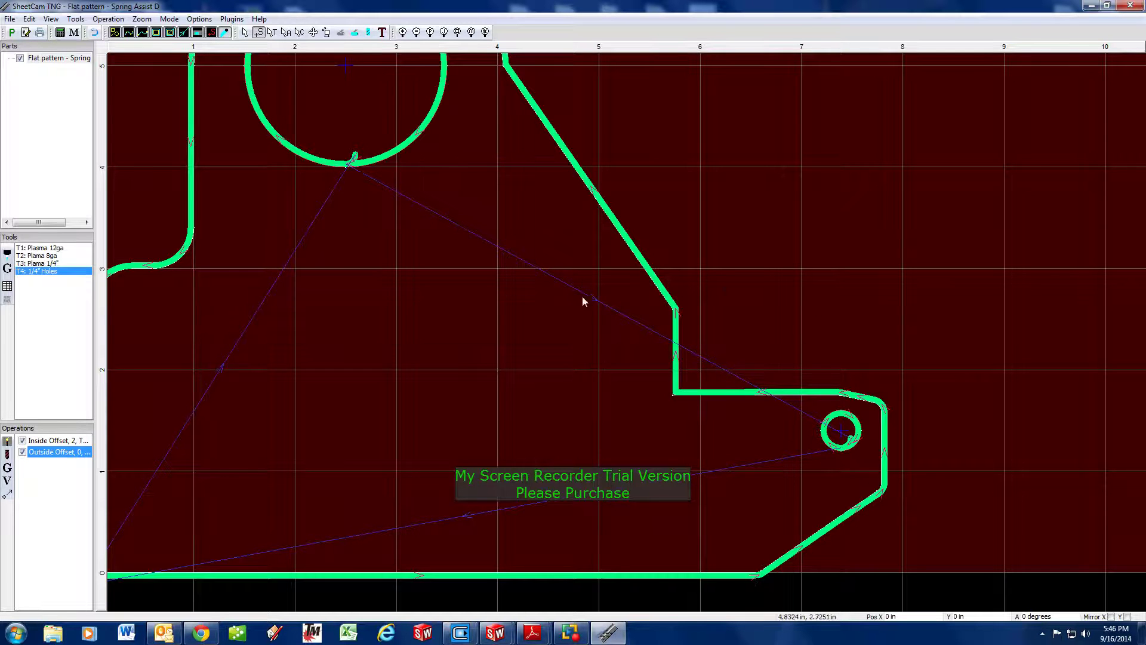
scroll(990, 202, down, 3)
scroll(872, 216, up, 3)
scroll(915, 174, down, 4)
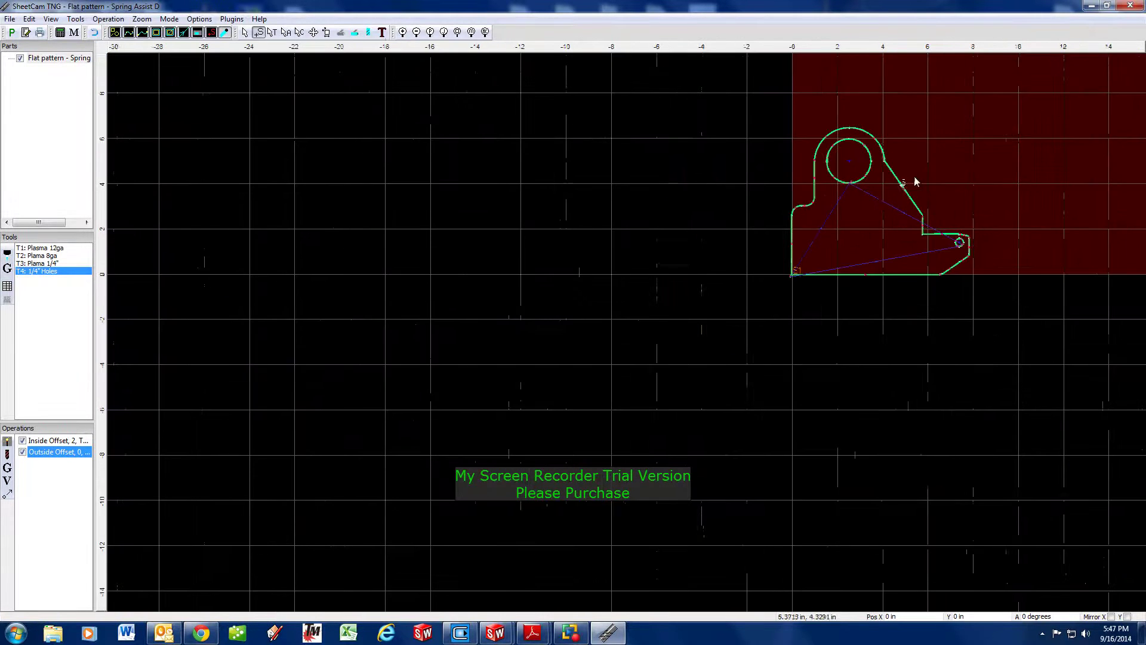
scroll(966, 146, up, 3)
scroll(447, 345, down, 4)
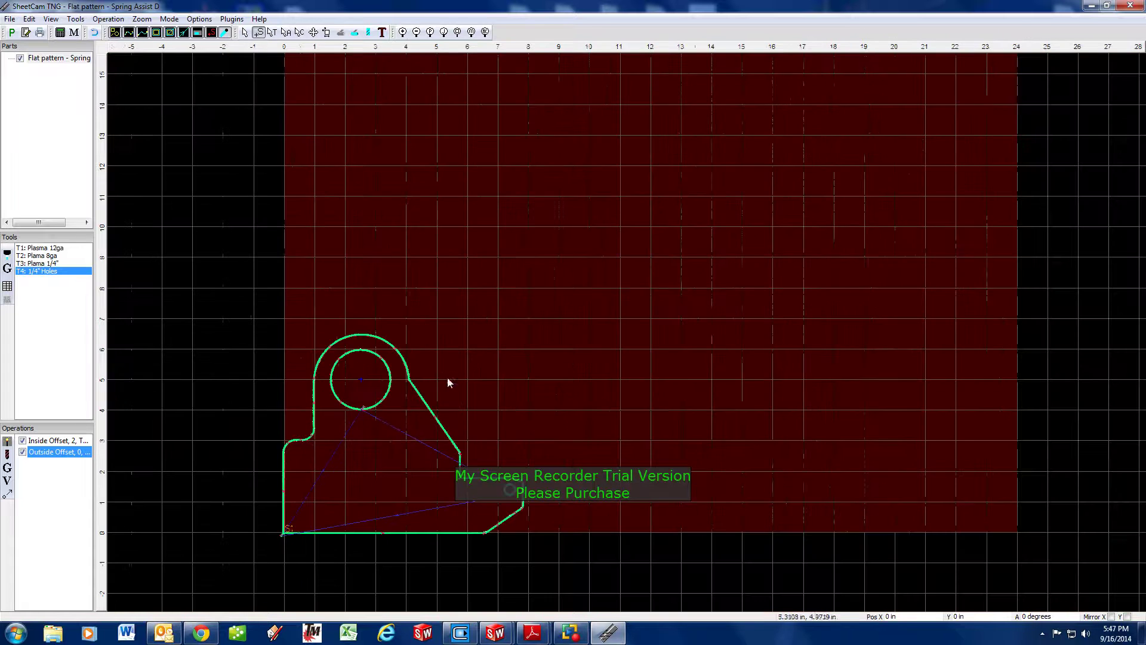
click(296, 494)
click(320, 422)
drag(323, 400, 319, 421)
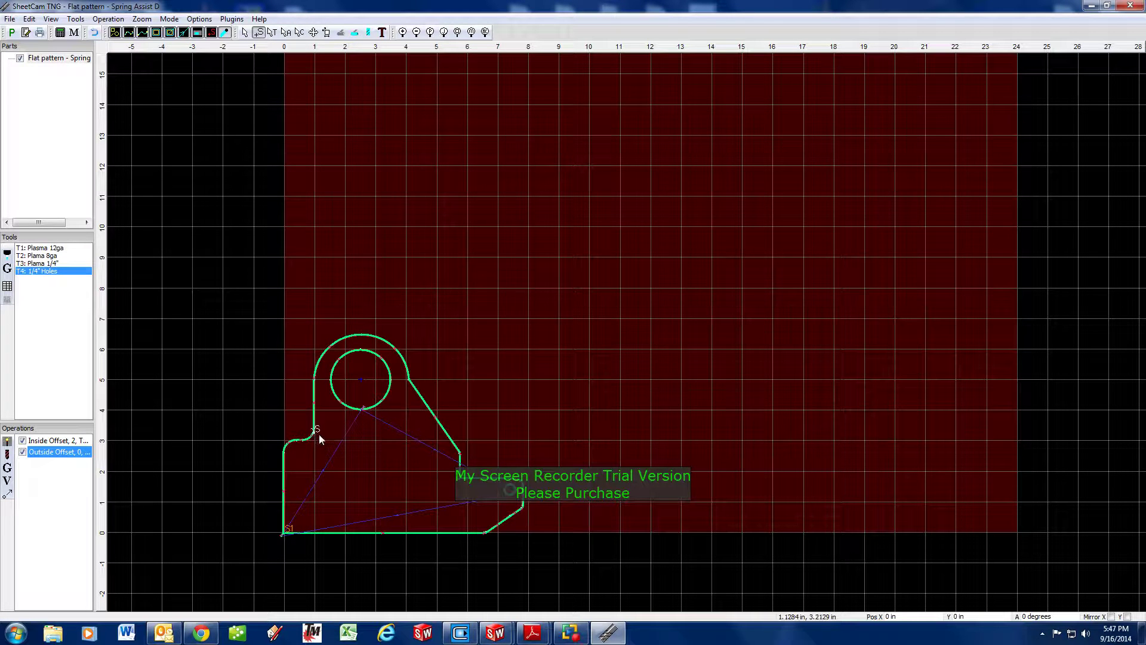
mouse_move(318, 434)
mouse_down()
mouse_move(448, 542)
mouse_move(508, 489)
mouse_up()
drag(375, 411, 437, 417)
drag(310, 433, 310, 432)
drag(313, 427, 285, 443)
scroll(345, 449, up, 2)
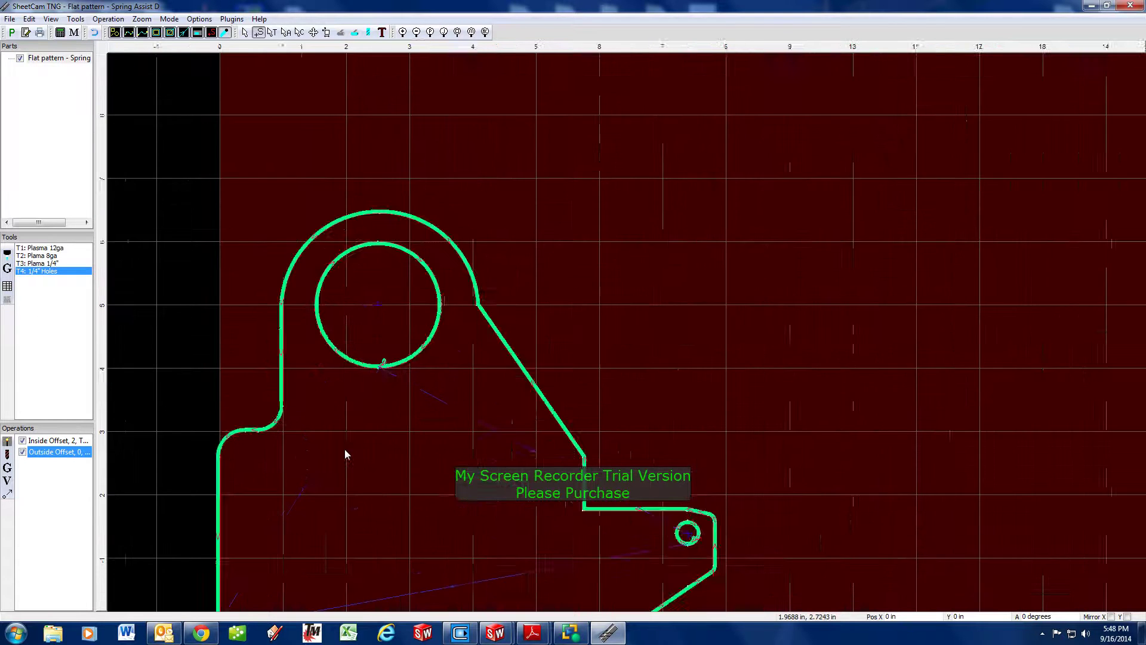
- Switch to nesting mode and move the part 1 in along X on the sheet
scroll(345, 449, down, 2)
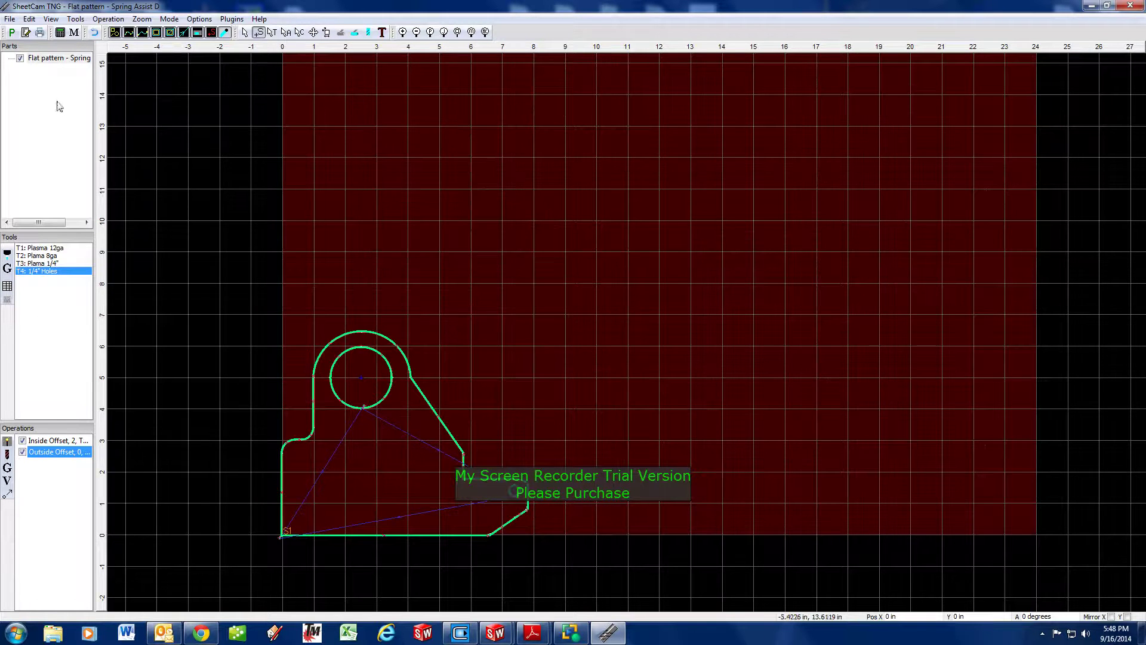
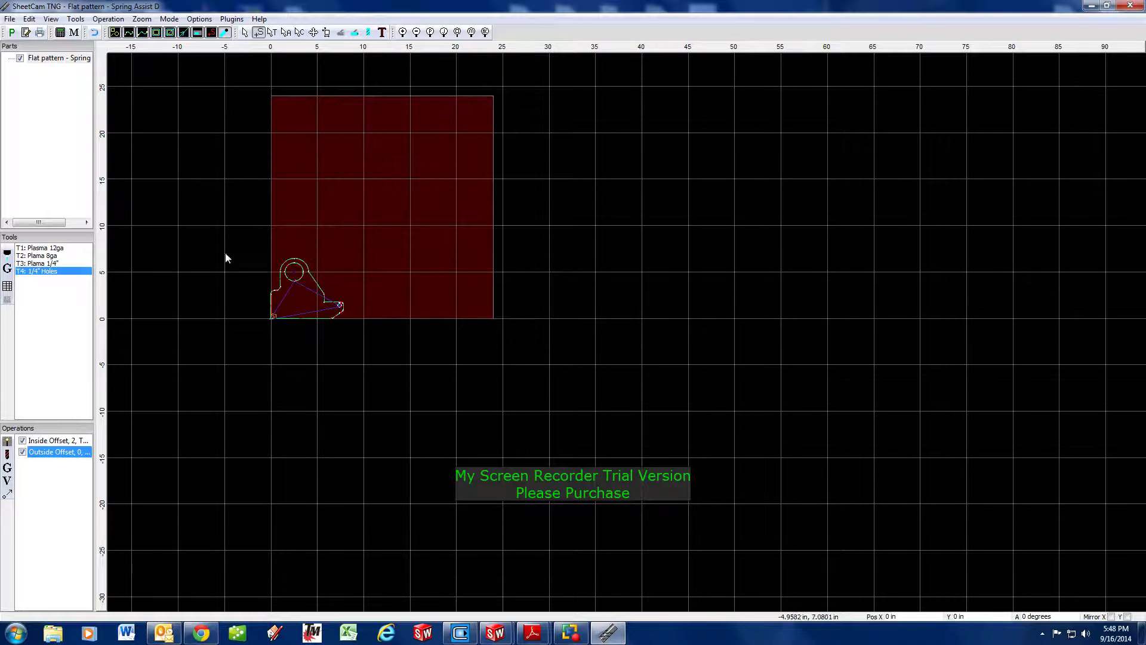
scroll(305, 283, up, 3)
scroll(322, 230, down, 3)
scroll(314, 233, up, 3)
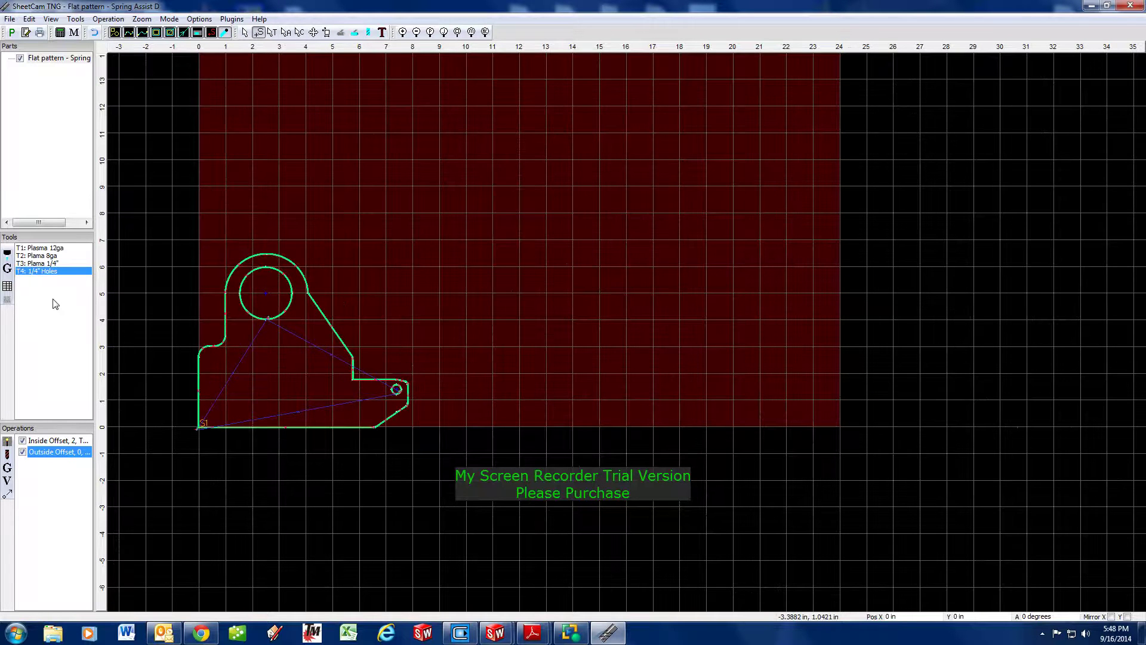
scroll(233, 164, down, 3)
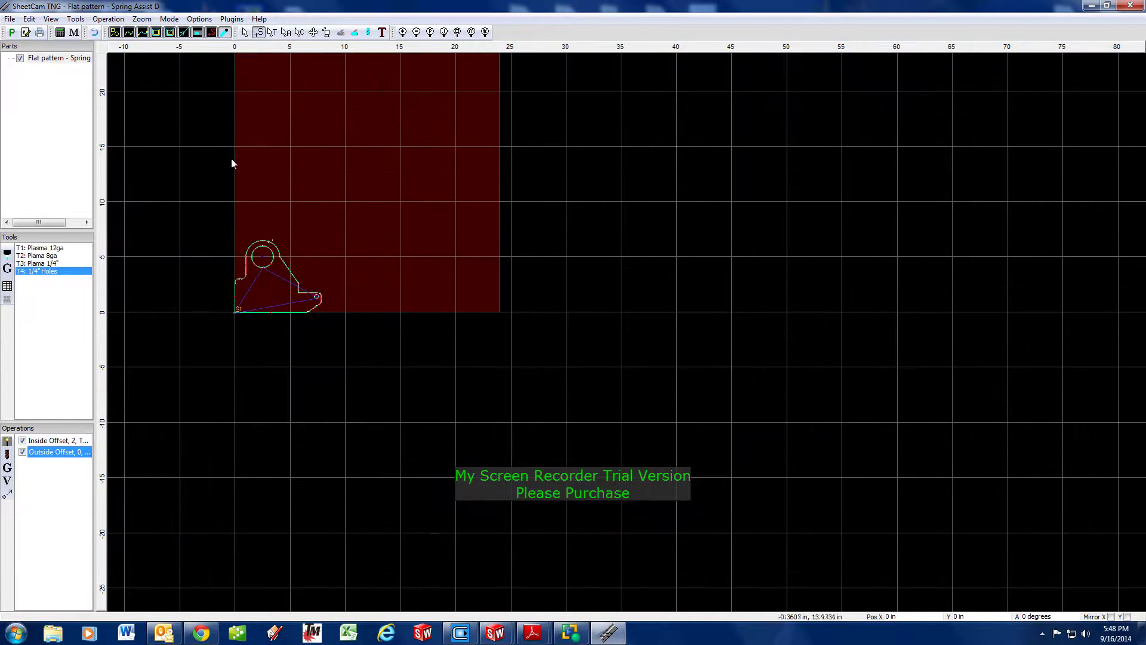
scroll(287, 141, up, 1)
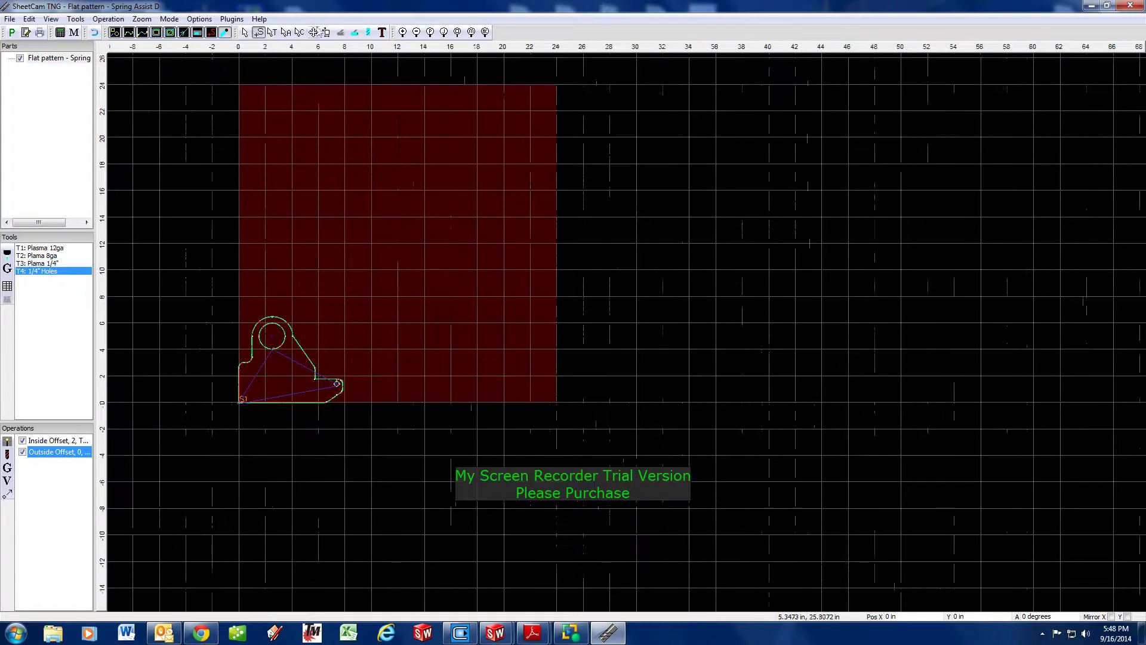
click(313, 33)
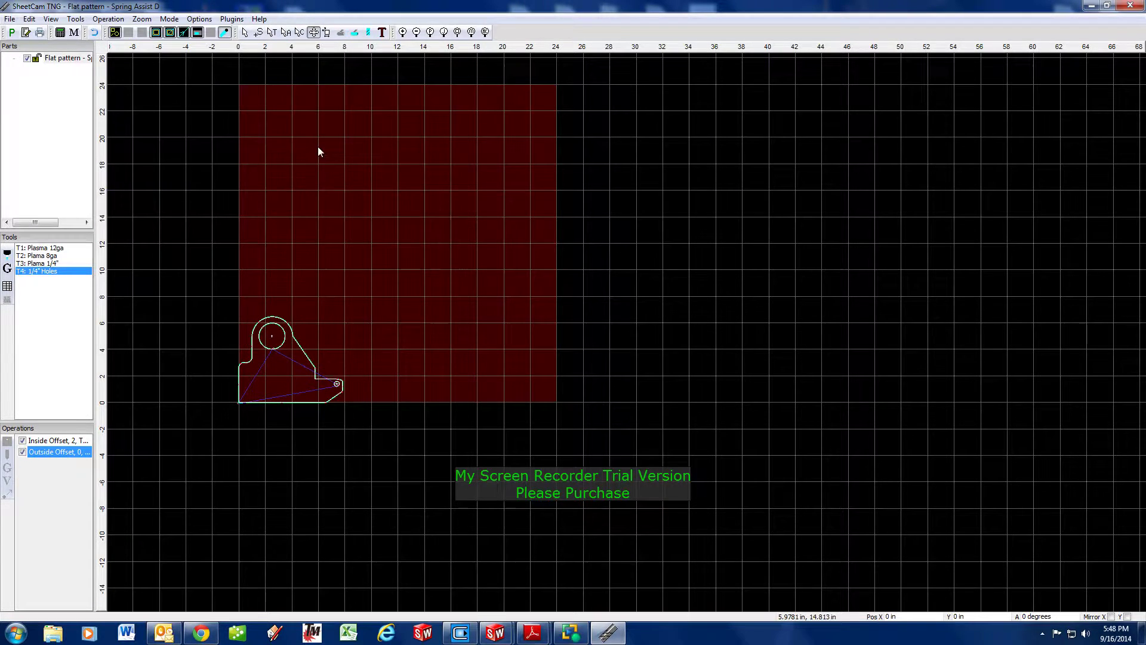
scroll(270, 355, up, 2)
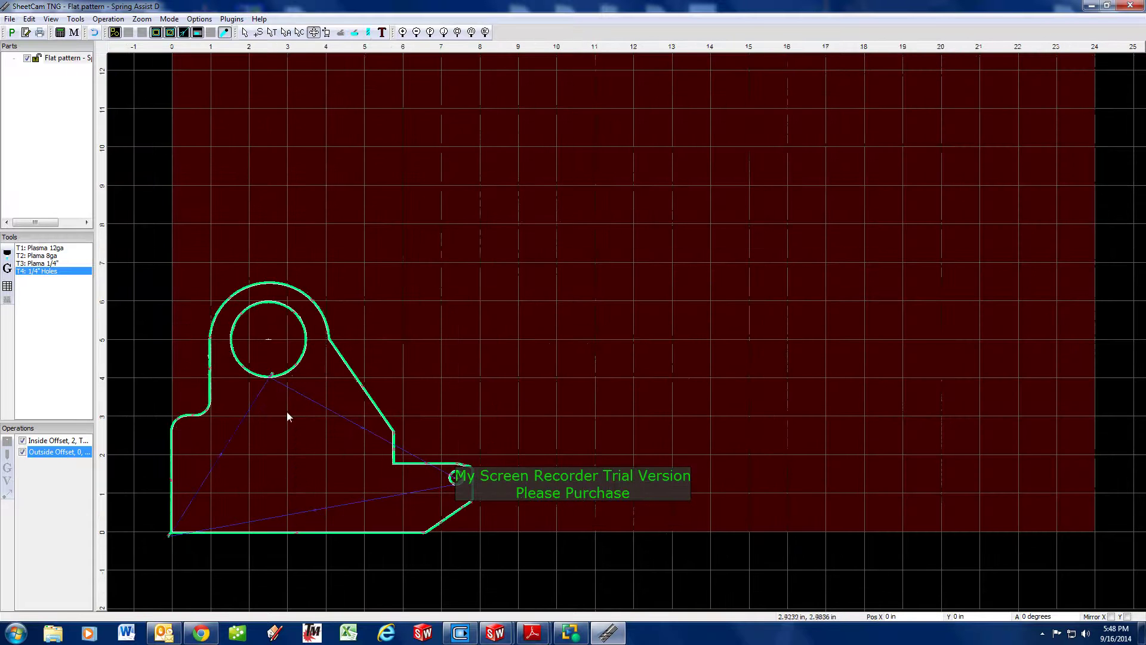
drag(247, 370, 295, 340)
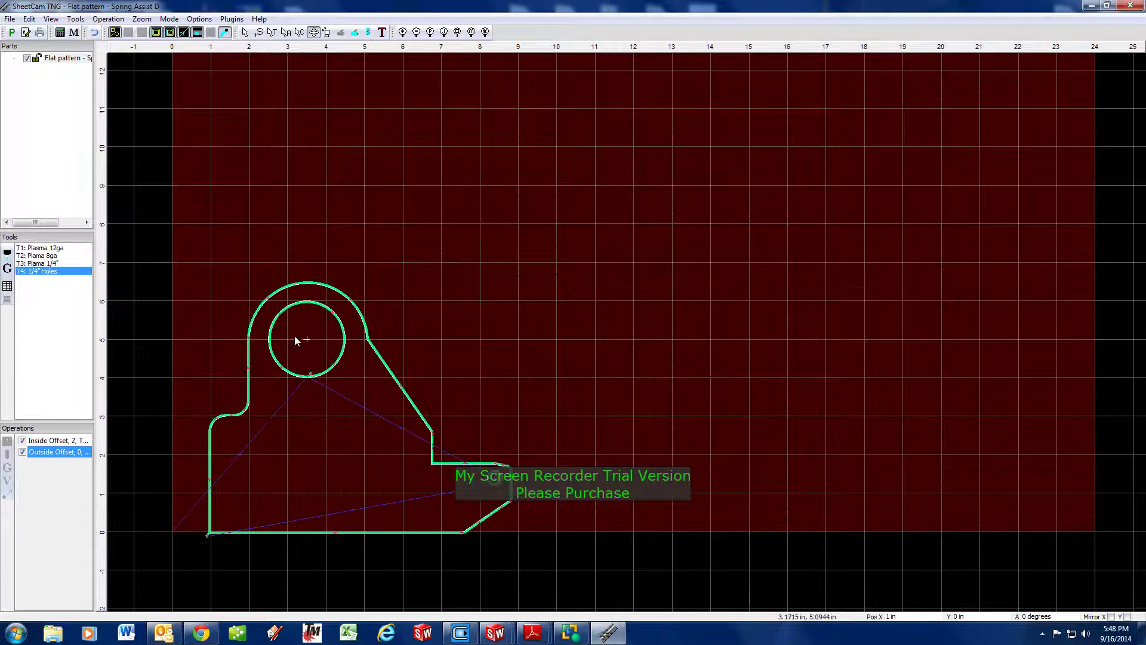
- Bump the part one increment up and four increments left to X 0.2126 in, Y 0.1969 in
key(Up)
key(Left)
key(Left)
key(Left)
key(Left)
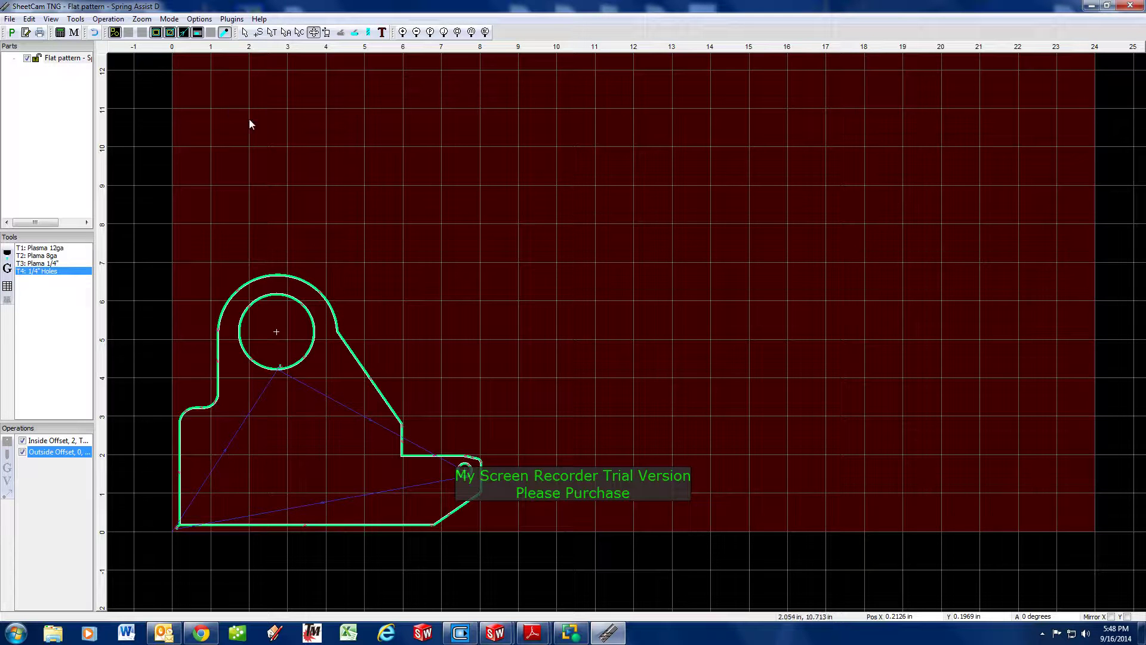
key(ctrl+v)
drag(591, 226, 681, 358)
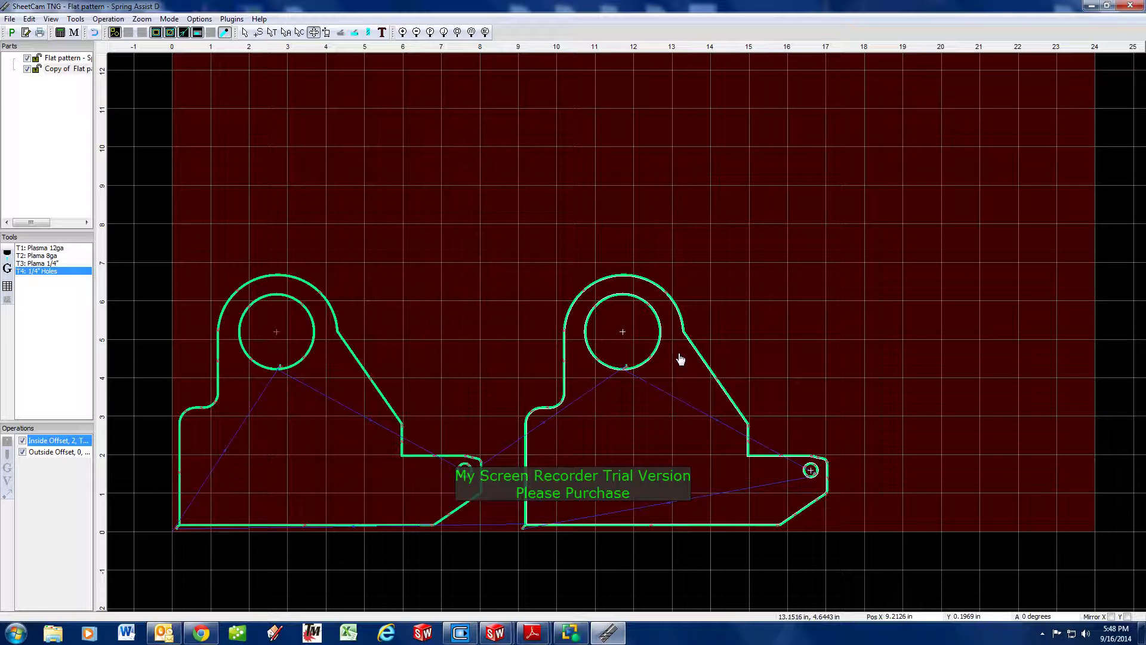
scroll(678, 353, up, 10)
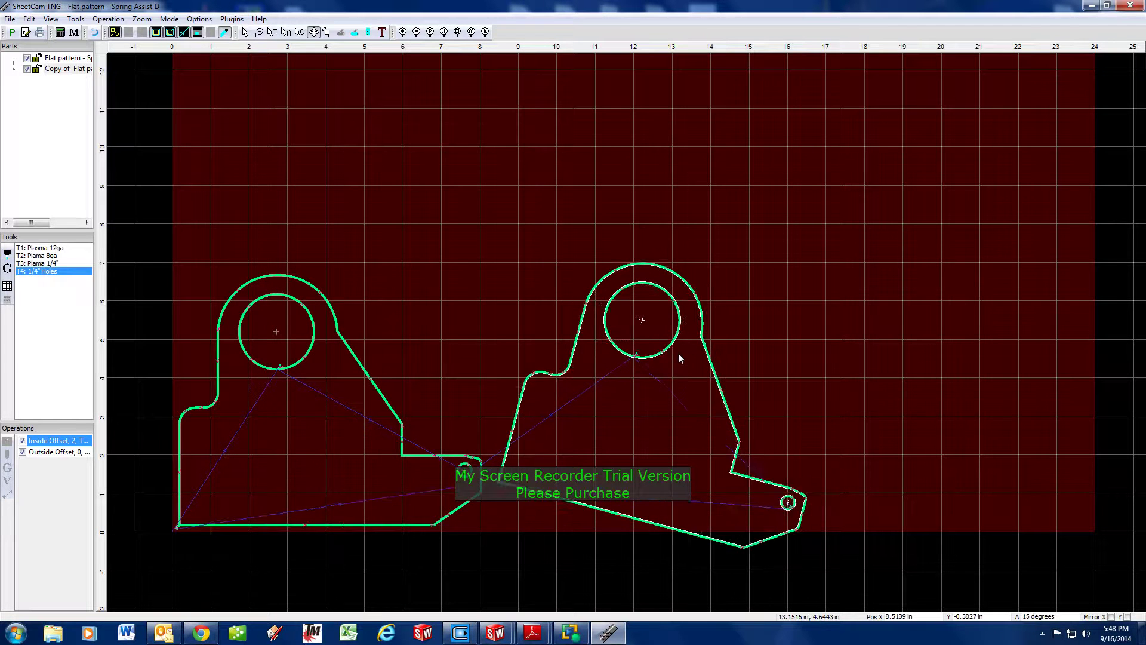
scroll(678, 353, up, 2)
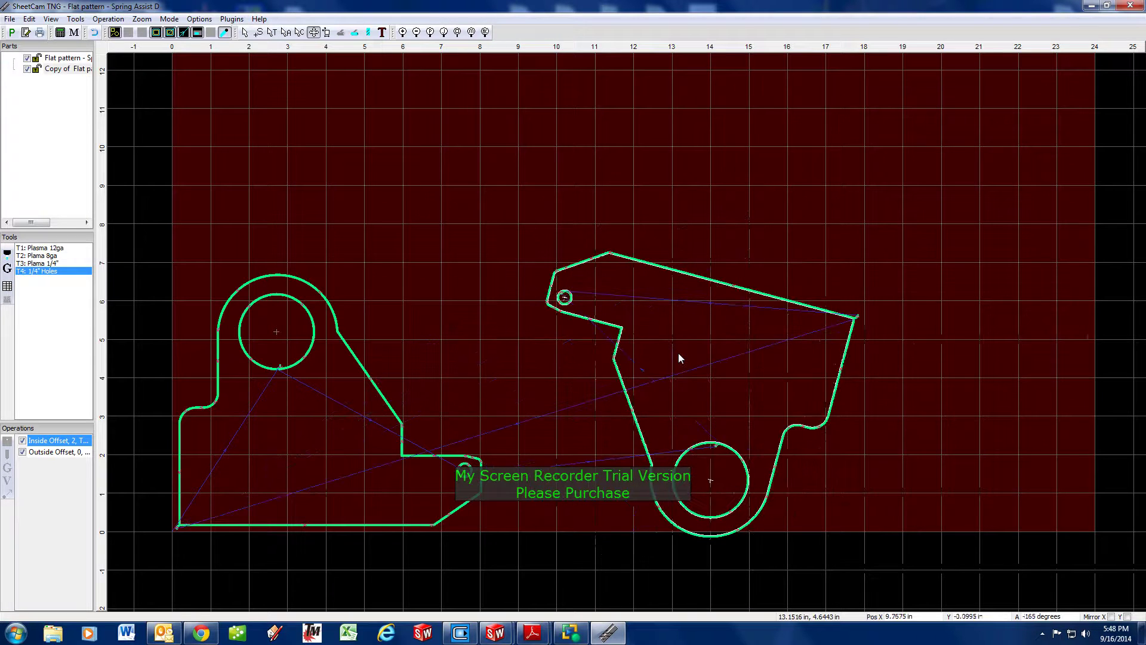
key(Escape)
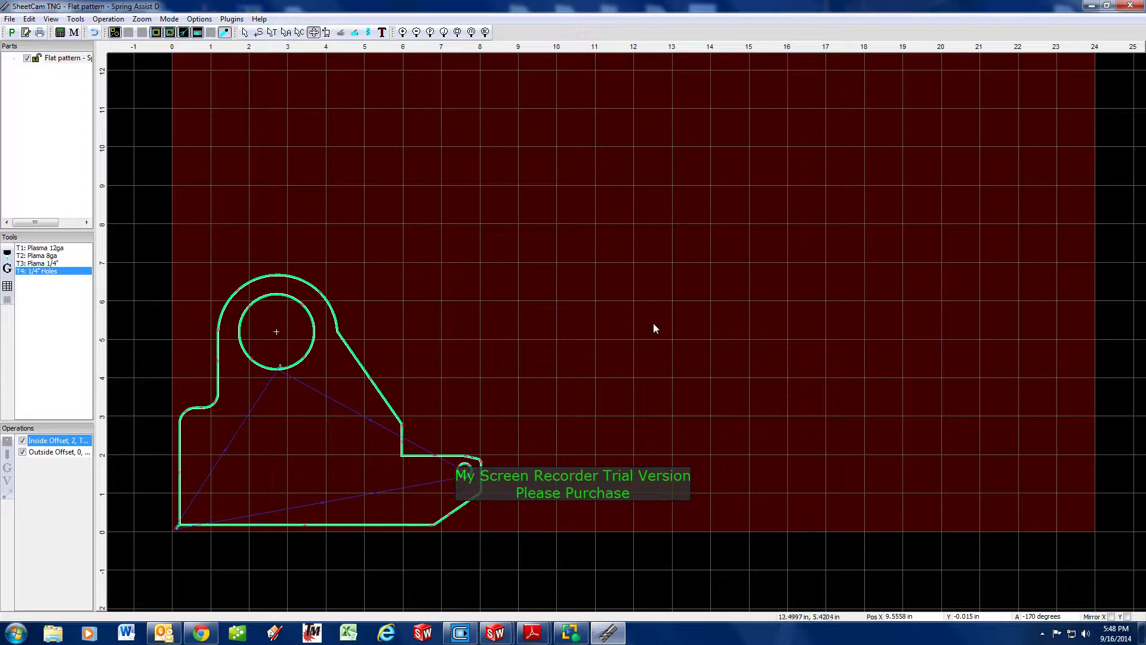
- Set the grid's bump increment to 0.01 in for both X and Y
right_click(660, 333)
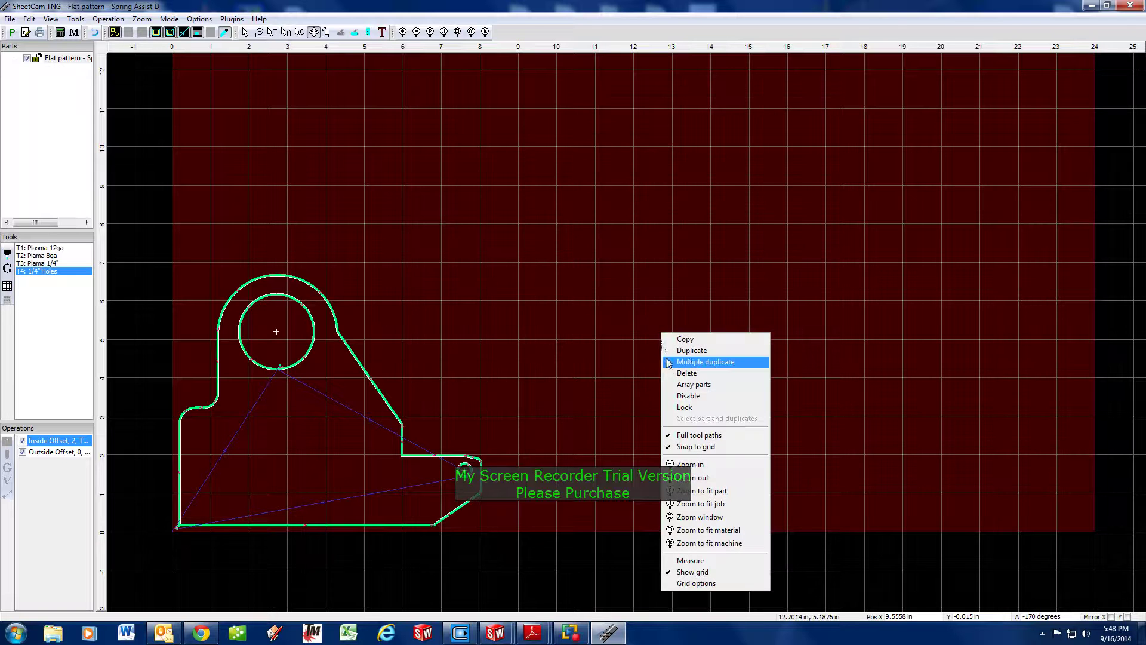
click(719, 584)
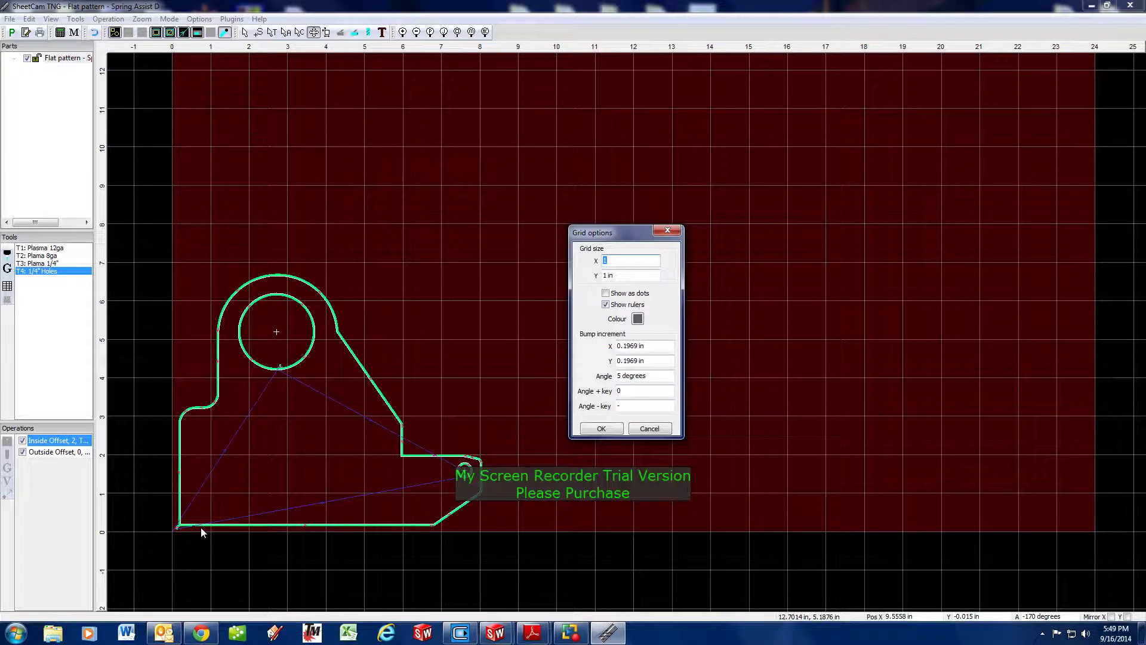
click(662, 345)
text(.)
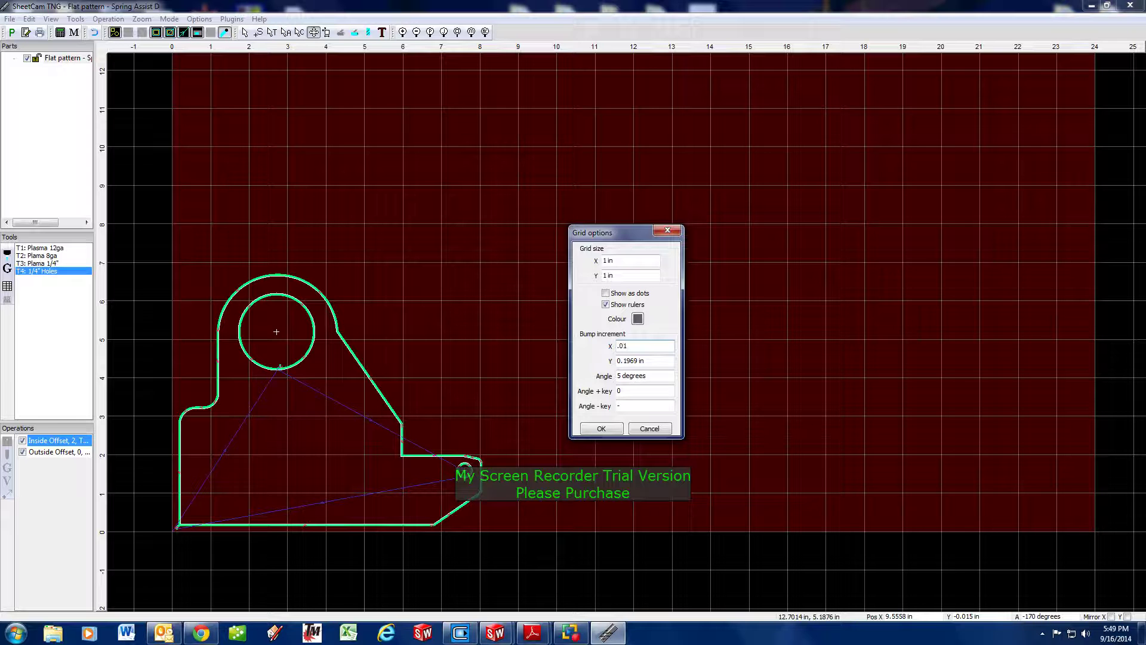
text(01)
key(Tab)
text(.01)
key(Tab)
click(601, 428)
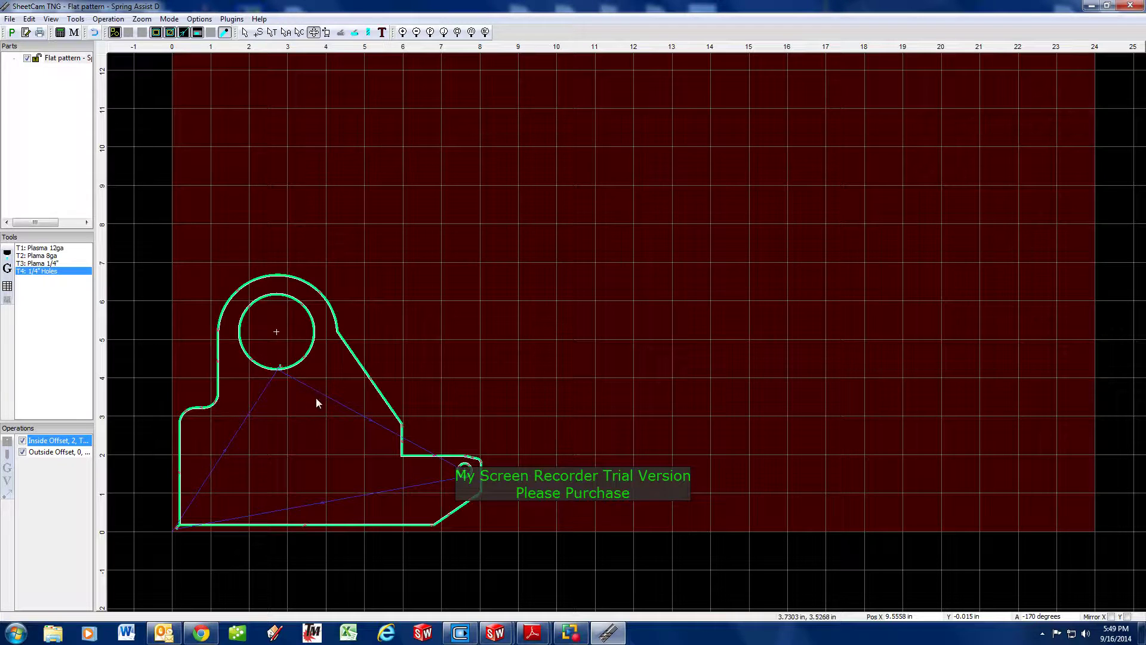
- Bump the part down and left toward the sheet corner to X 0.1026 in, Y 0.1469 in
key(Down)
key(Down)
key(Down)
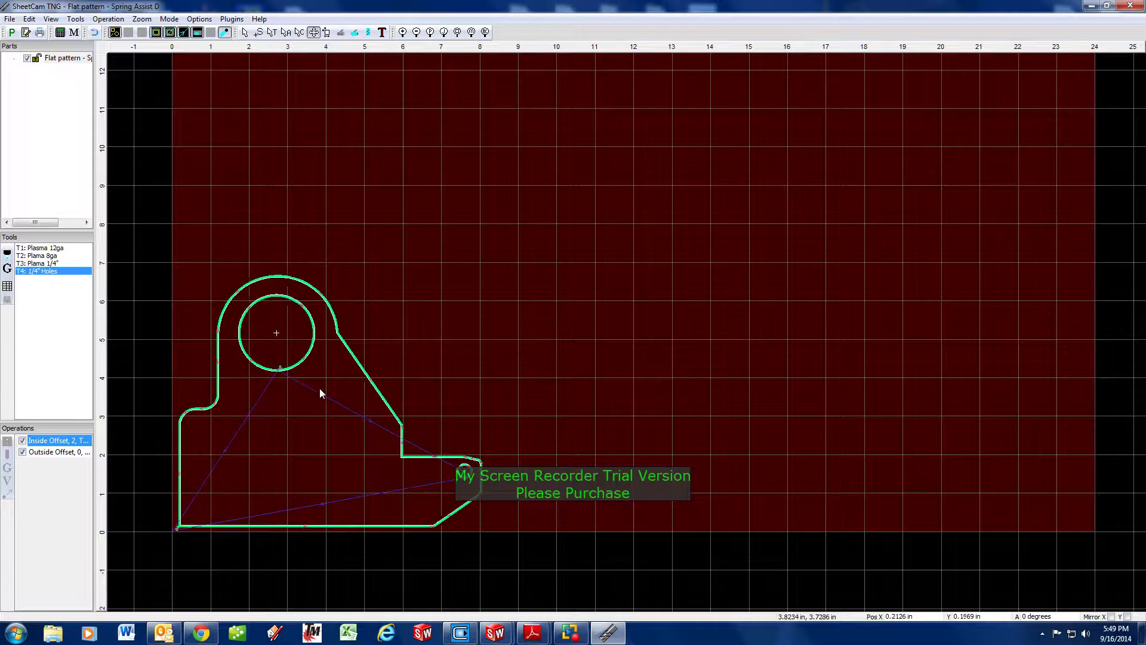
key(Left)
key(Left)
key(Left)
key(Left)
key(Left)
key(Left)
key(Left)
key(Left)
key(Left)
key(Left)
key(Left)
key(Left)
key(Left)
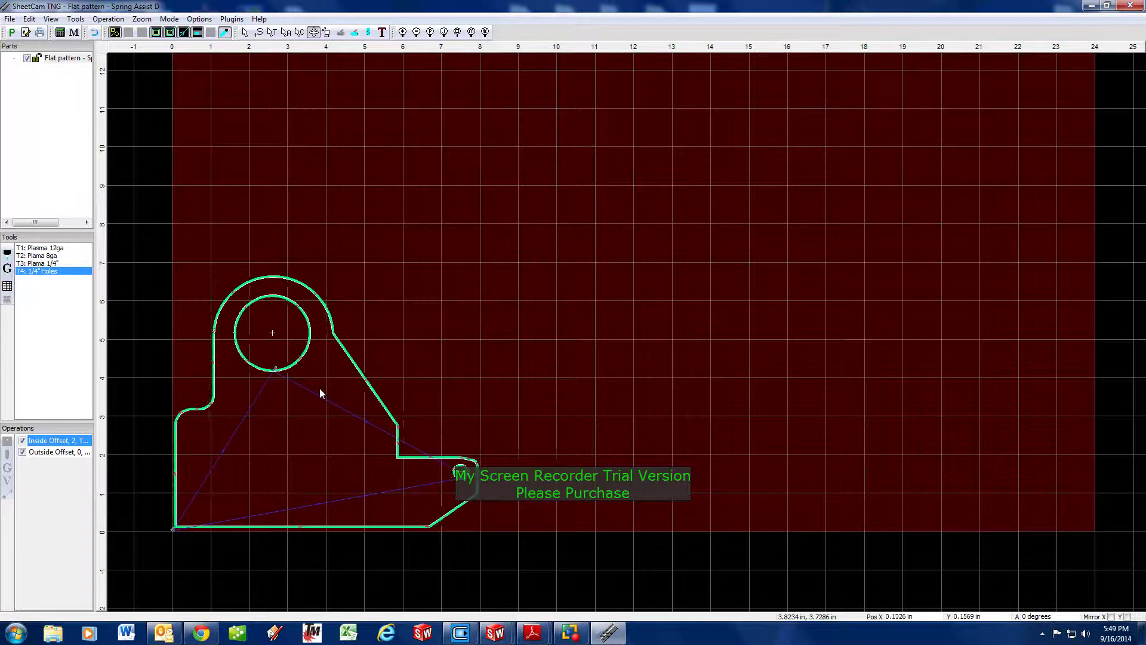
key(Down)
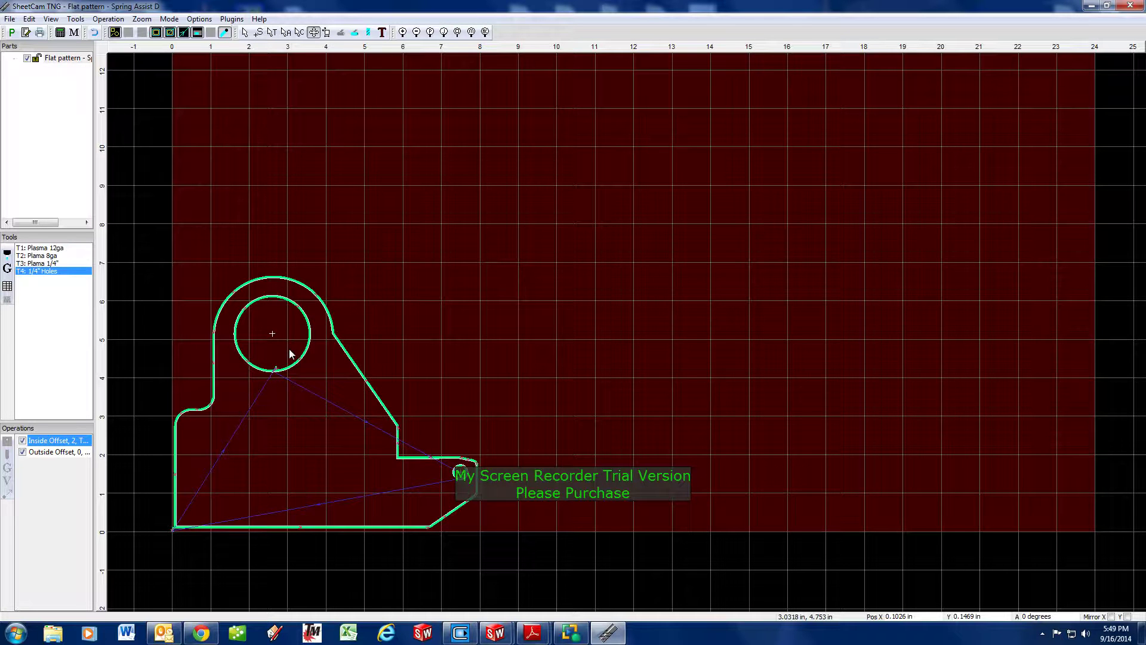
- Copy the part, rotate the copy to 180 degrees and nest it beside the original at X 4.8226 in, Y 0.1469 in
ctrl+drag(289, 348, 469, 389)
scroll(606, 230, down, 15)
ctrl+scroll(583, 339, down, 1)
key(Left)
key(Left)
key(Left)
key(Left)
key(Left)
key(Left)
key(Left)
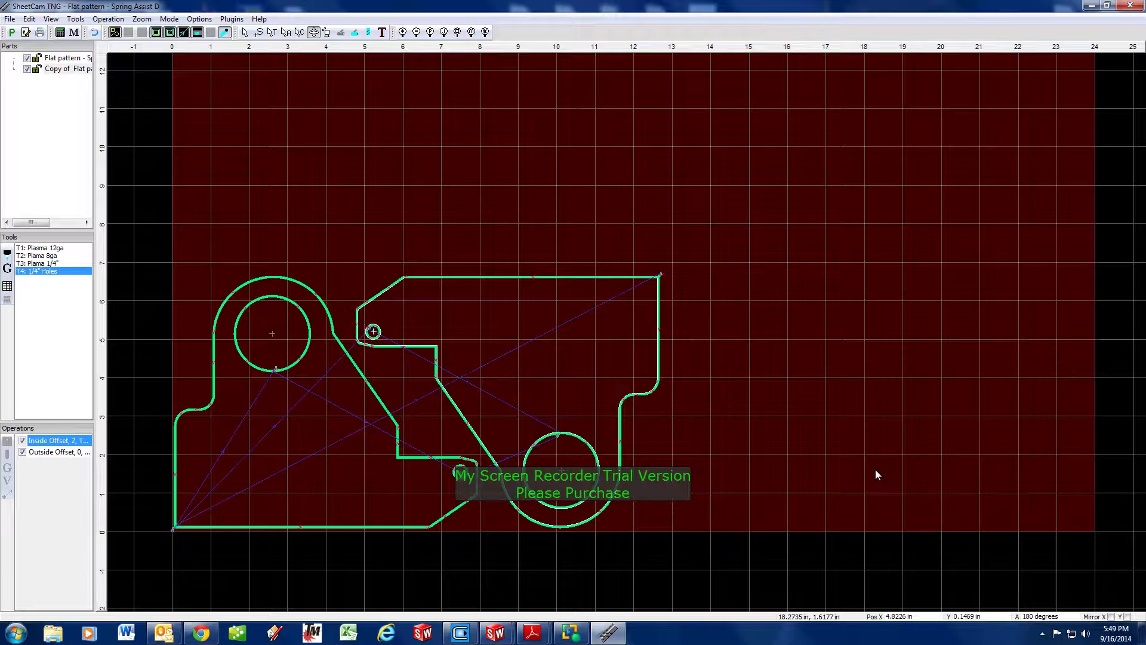
- Bump the rotated copy down and slightly right to X 4.8326 in, Y 0.0969 in
key(Down)
key(Down)
key(Down)
key(Down)
key(Down)
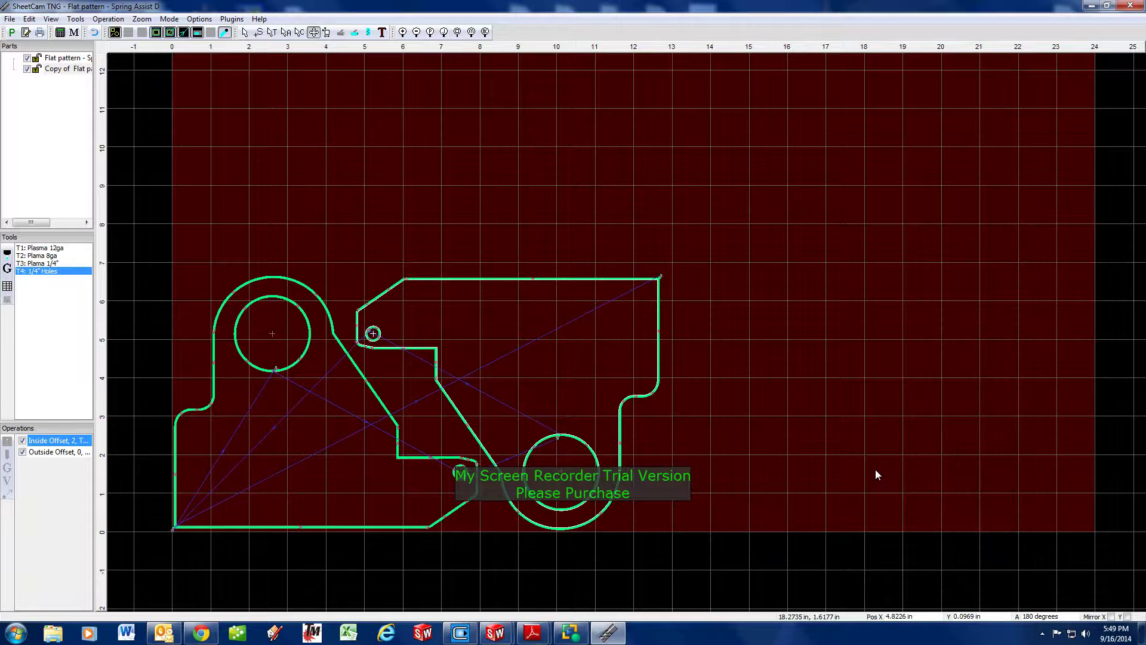
key(Right)
scroll(501, 299, down, 2)
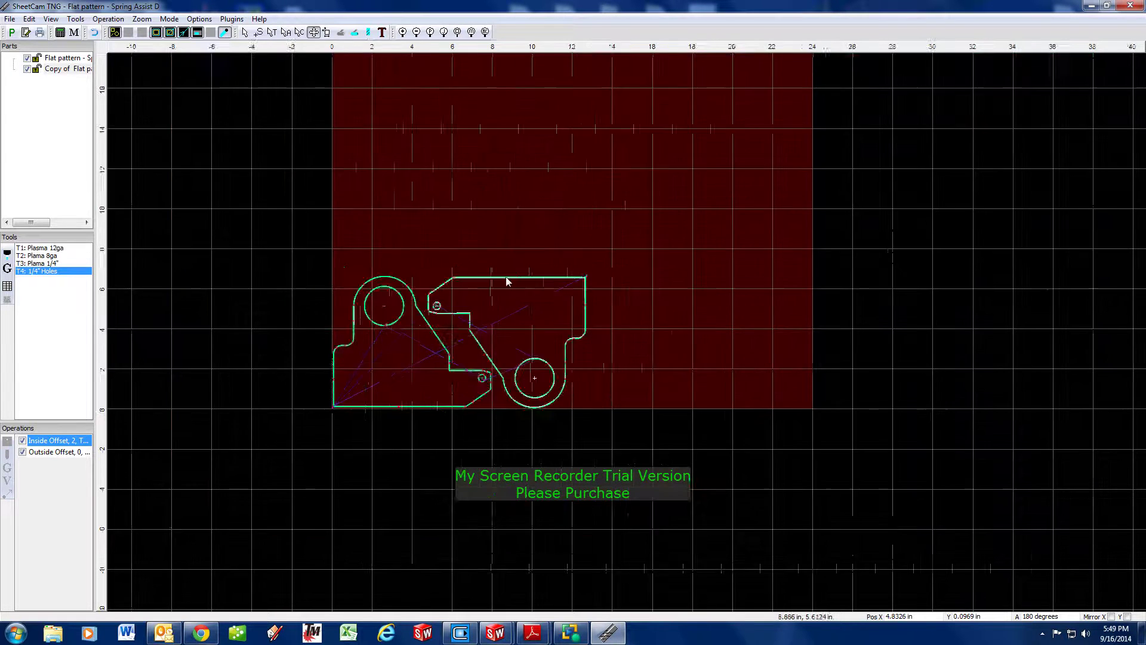
scroll(458, 254, up, 4)
scroll(458, 251, down, 2)
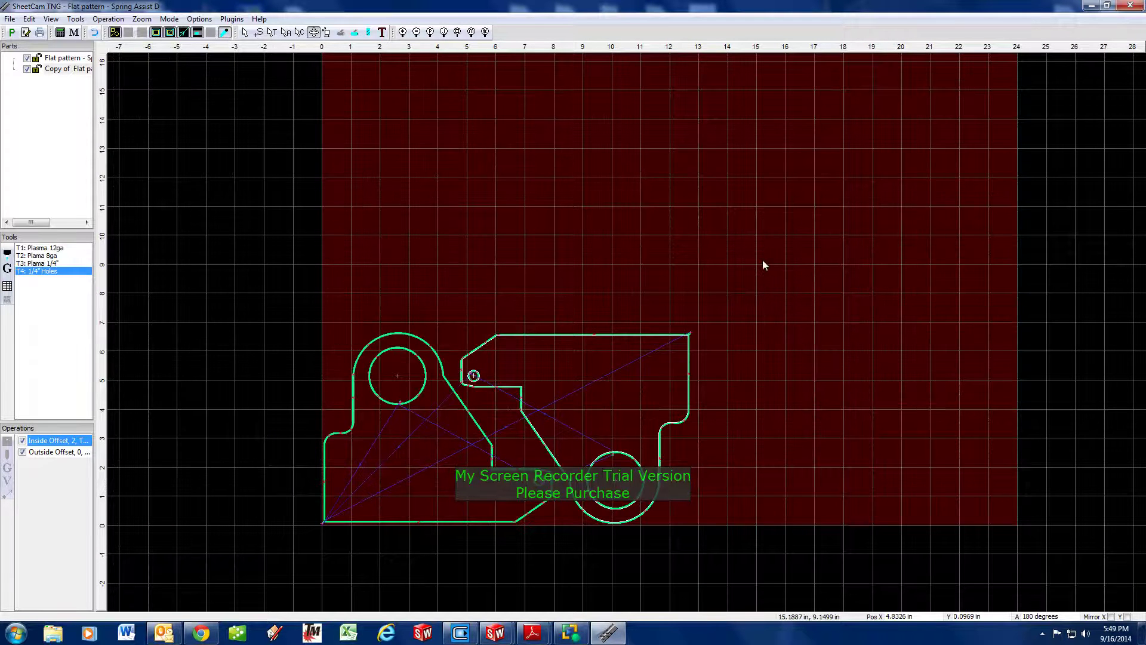
scroll(762, 260, down, 1)
scroll(775, 252, down, 2)
scroll(756, 226, up, 2)
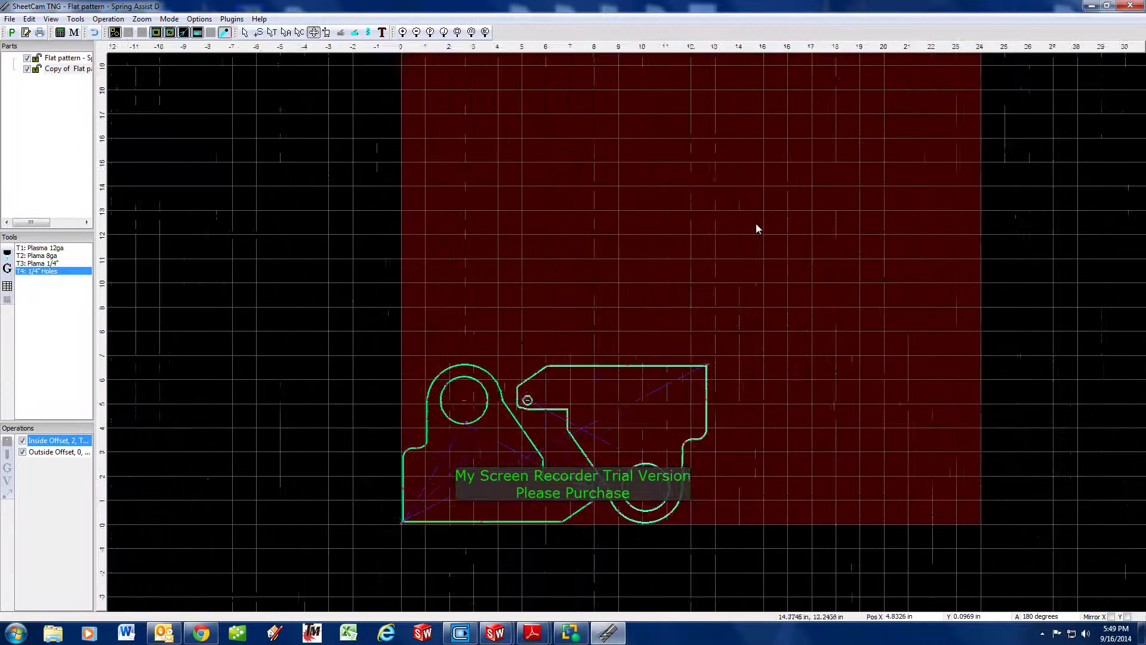
- Try to duplicate the two nested parts beside the originals at X 12.1026 in, Y 0.1469 in
scroll(794, 292, down, 2)
drag(816, 253, 381, 600)
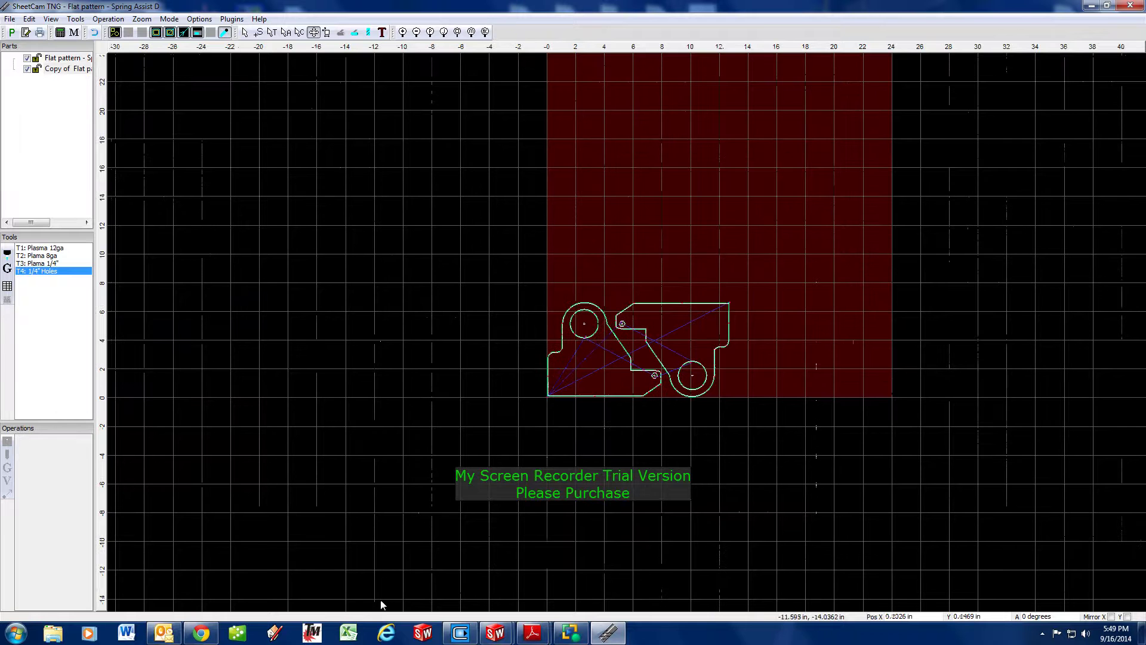
key(ctrl+c)
key(ctrl+v)
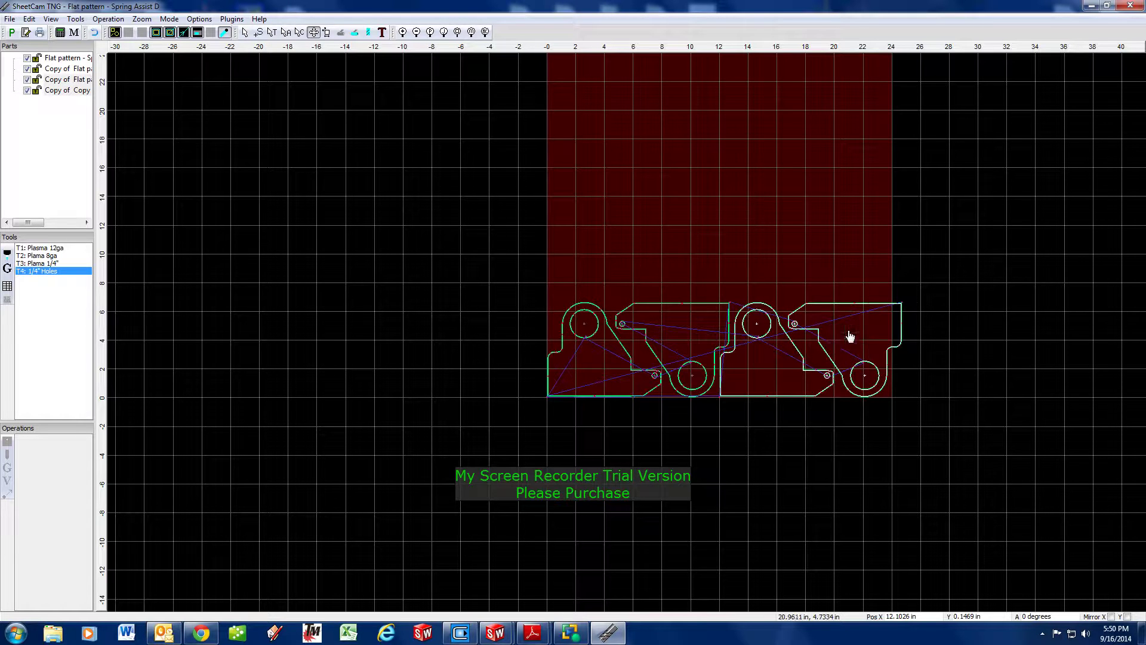
key(Delete)
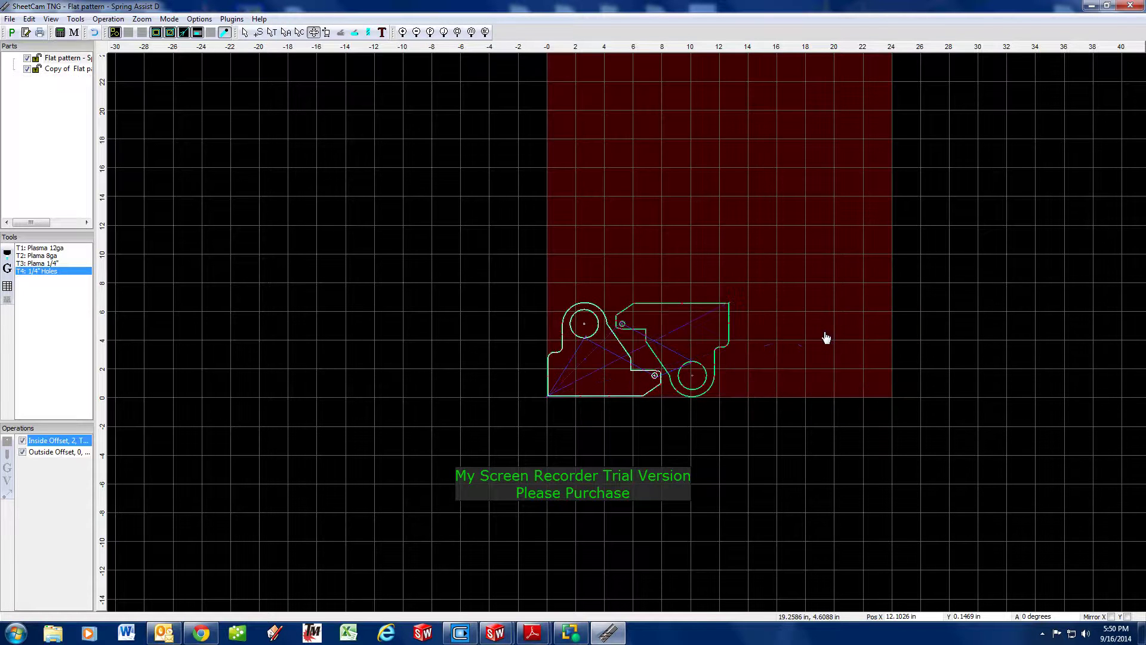
- Move the original part back to X 0.1026 in, Y 0.1469 in and delete the extra rotated copy beyond the nested pair
click(664, 278)
key(ctrl+v)
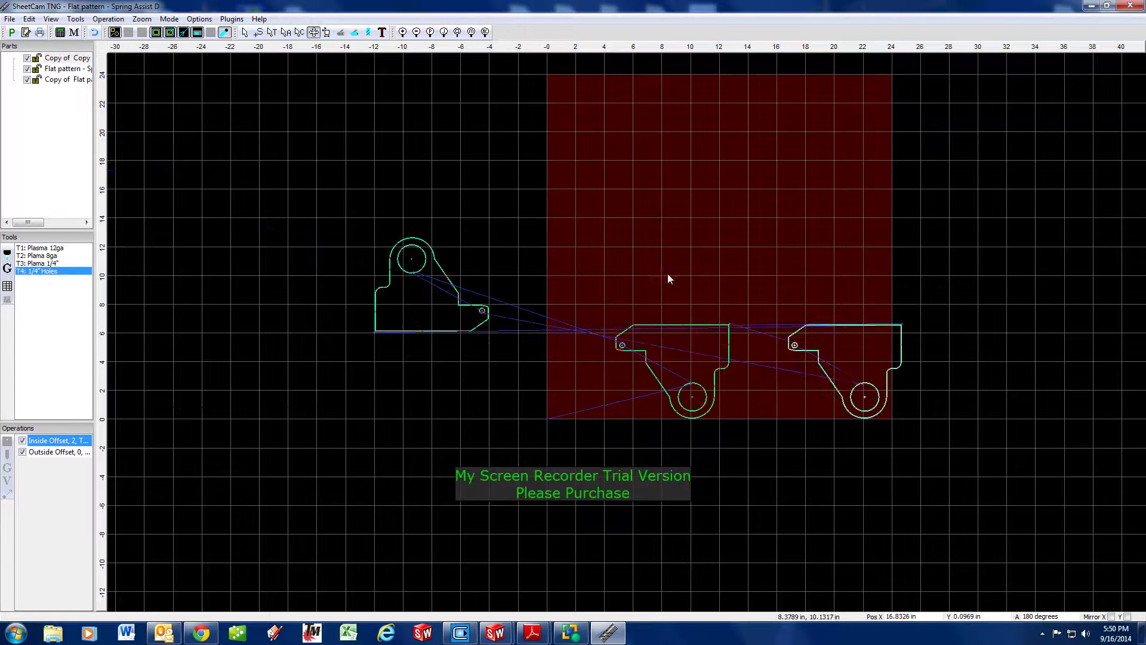
drag(449, 314, 618, 399)
scroll(620, 398, up, 3)
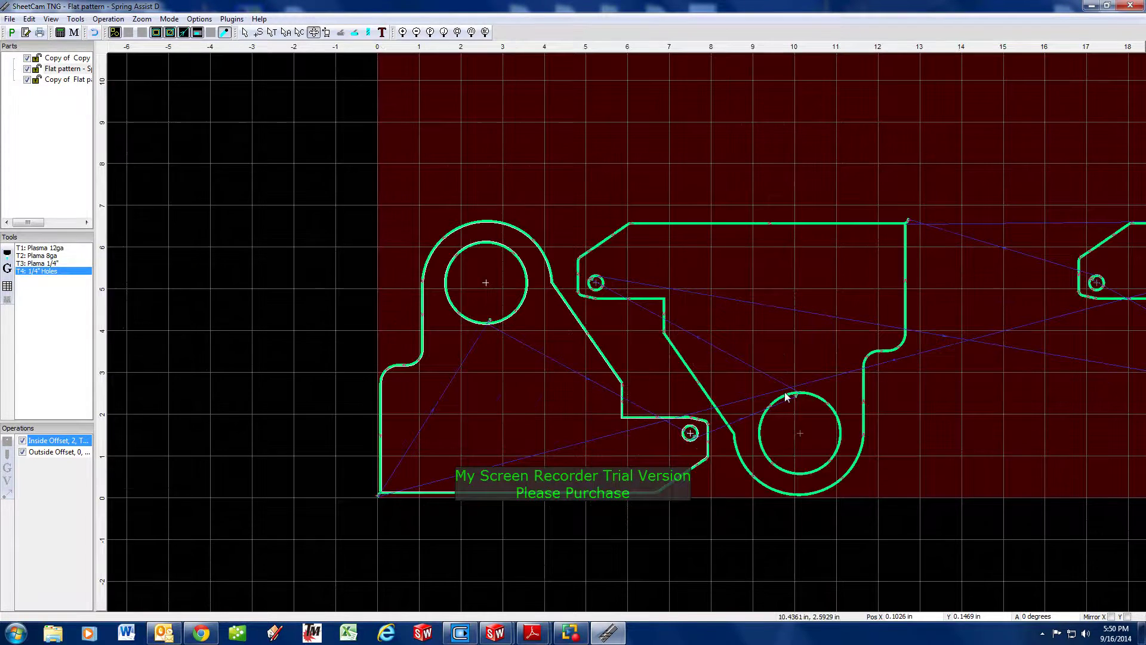
scroll(862, 378, down, 3)
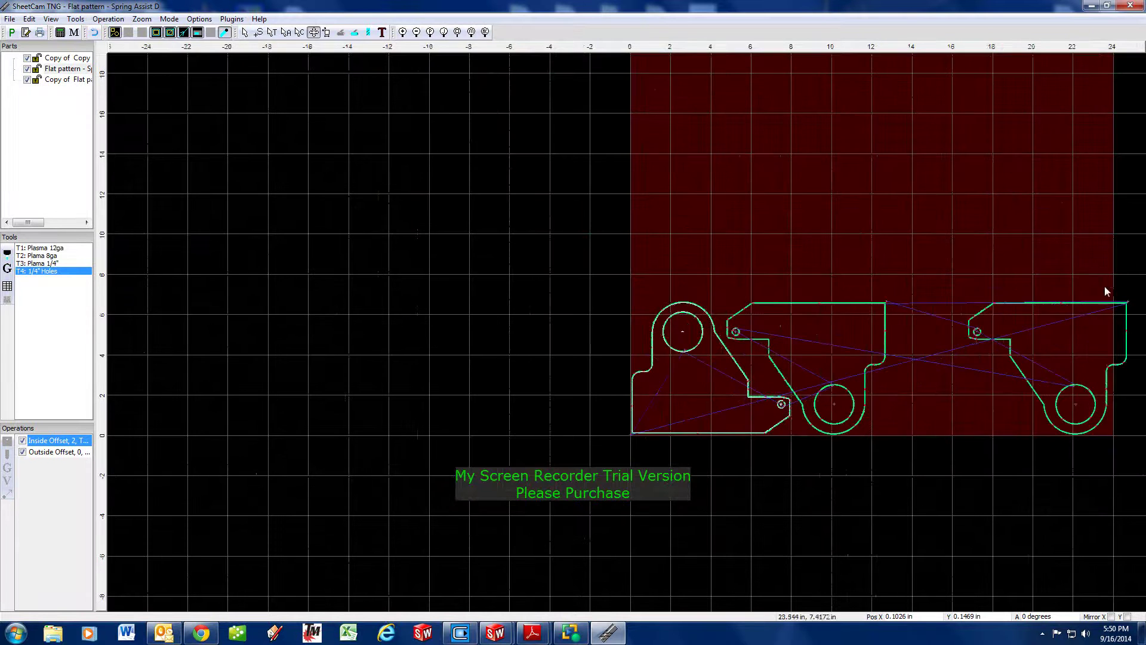
click(1076, 324)
key(Delete)
scroll(815, 327, up, 3)
scroll(736, 385, down, 2)
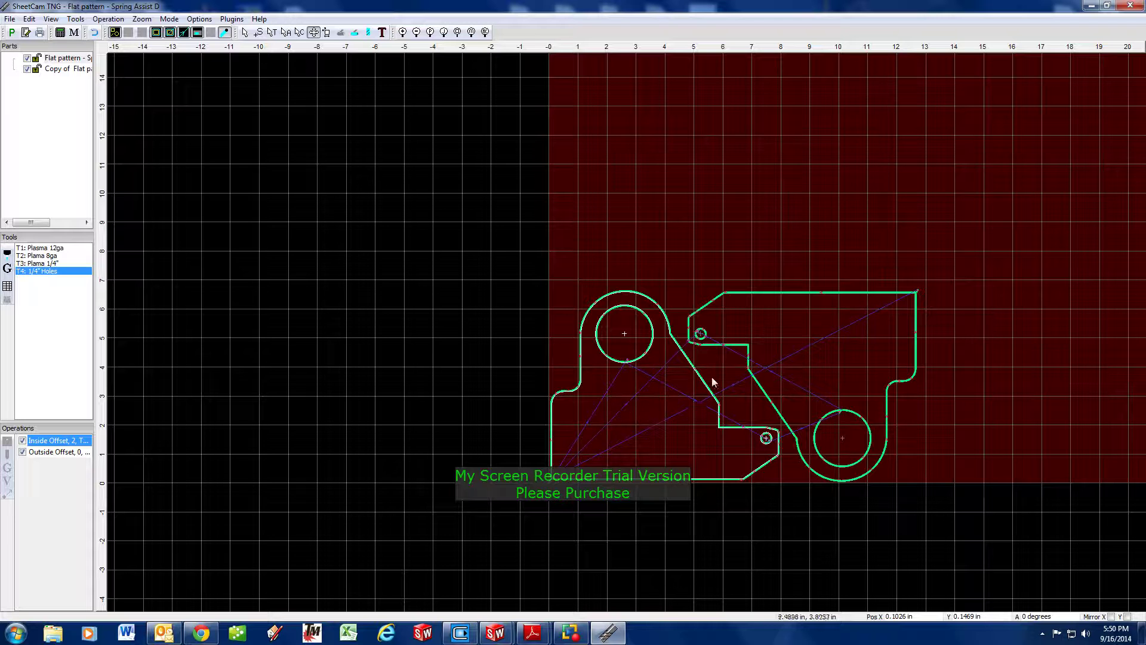
scroll(729, 251, down, 3)
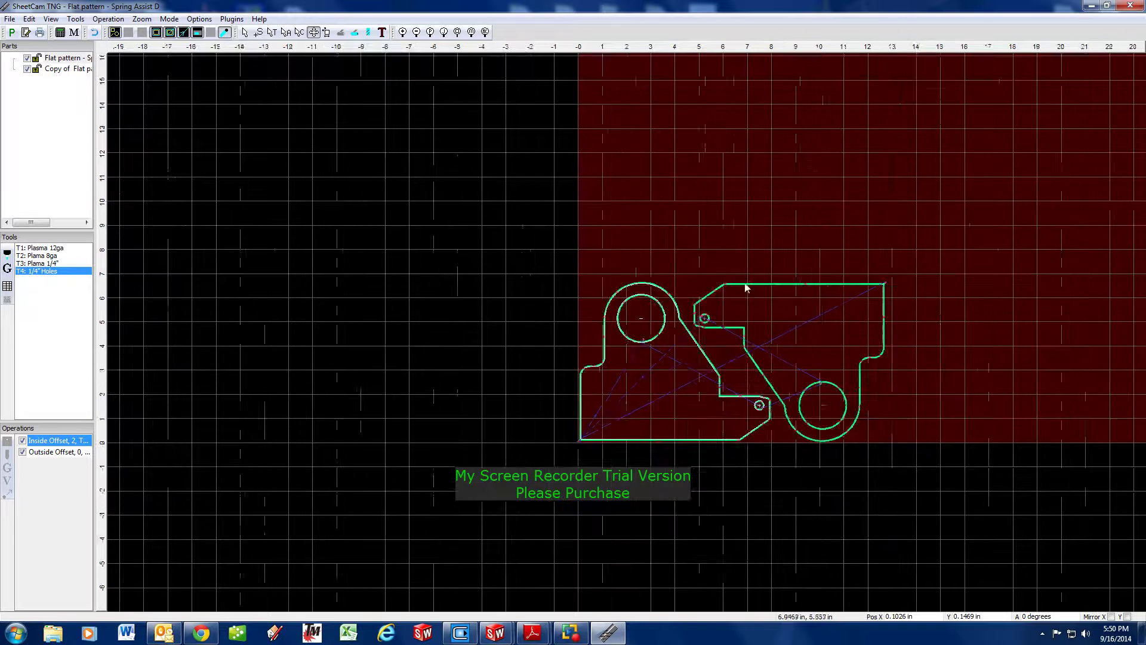
scroll(995, 289, down, 2)
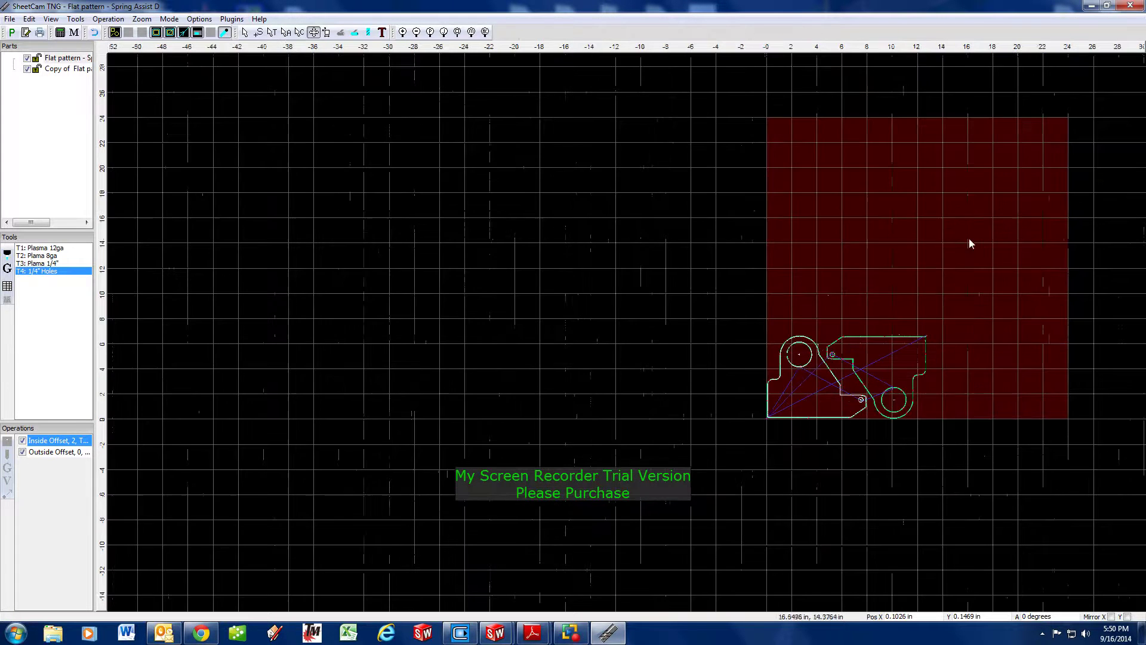
scroll(550, 274, down, 1)
scroll(736, 281, up, 2)
scroll(742, 256, up, 1)
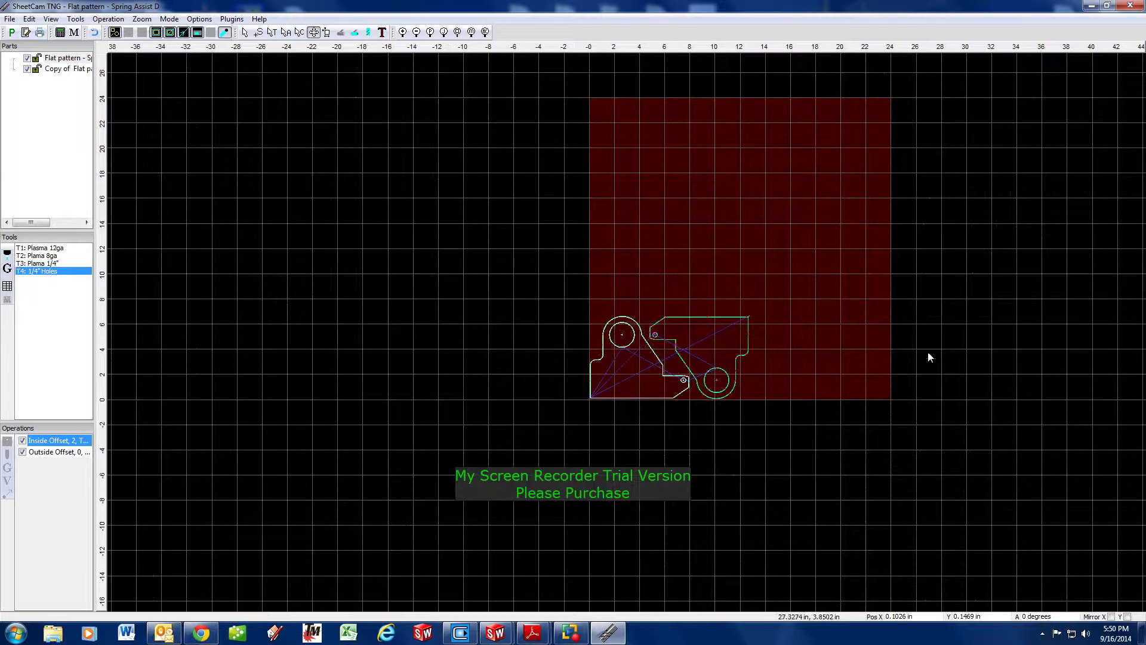
- Set the material's X size to 25 in in the job options
click(192, 22)
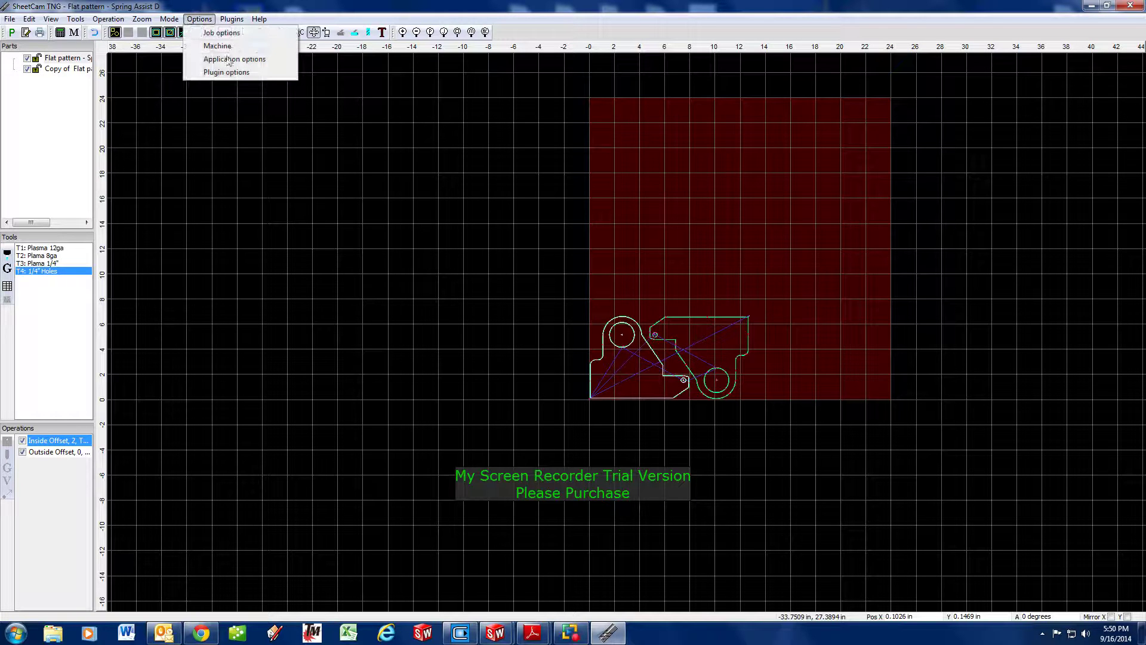
click(254, 34)
double_click(539, 253)
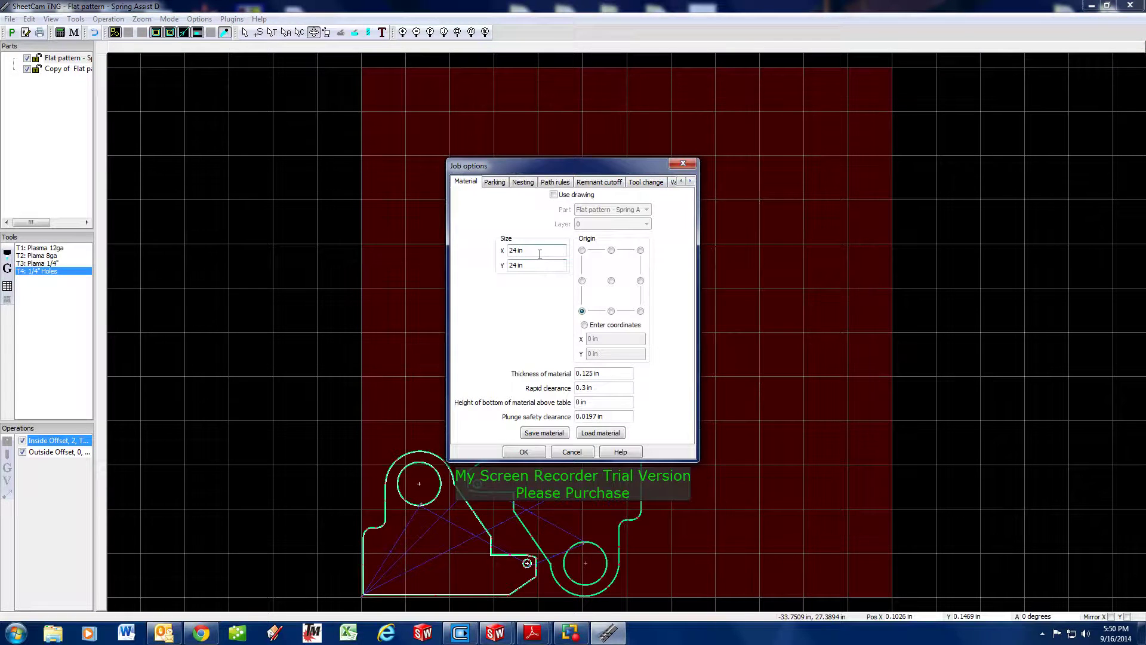
text(02)
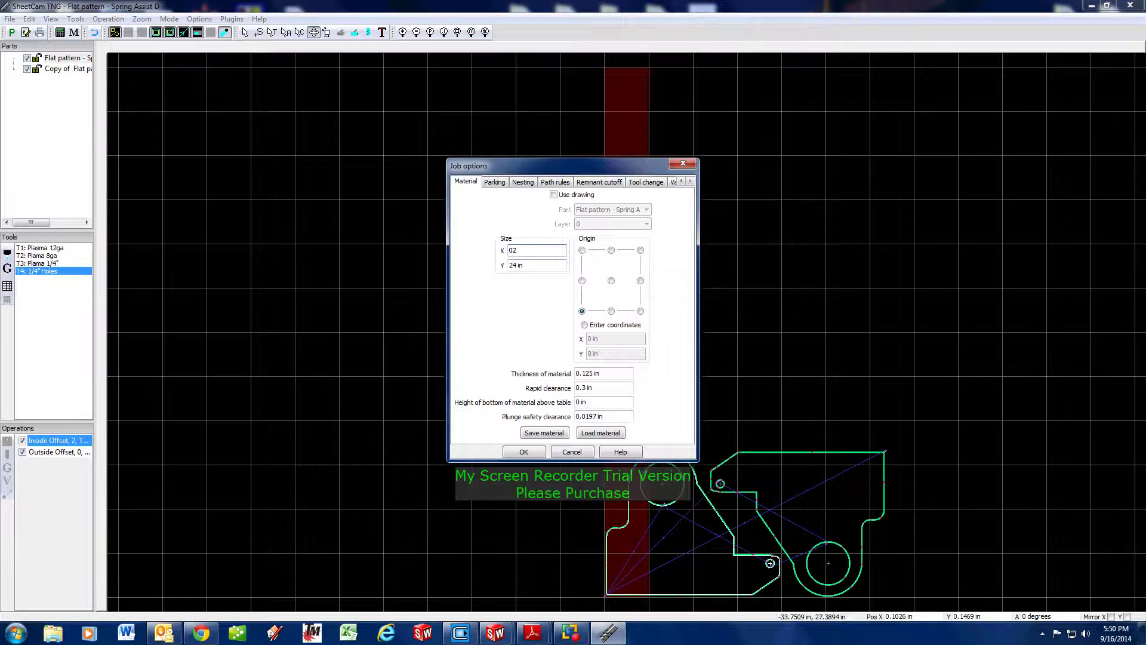
key(BackSpace)
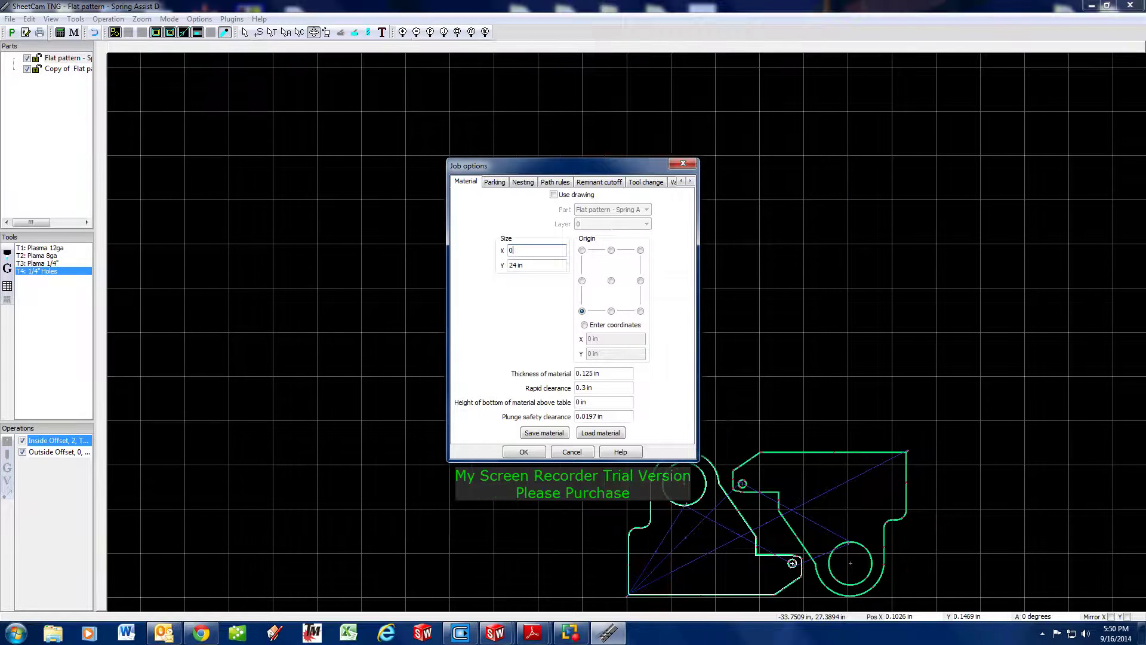
text(25)
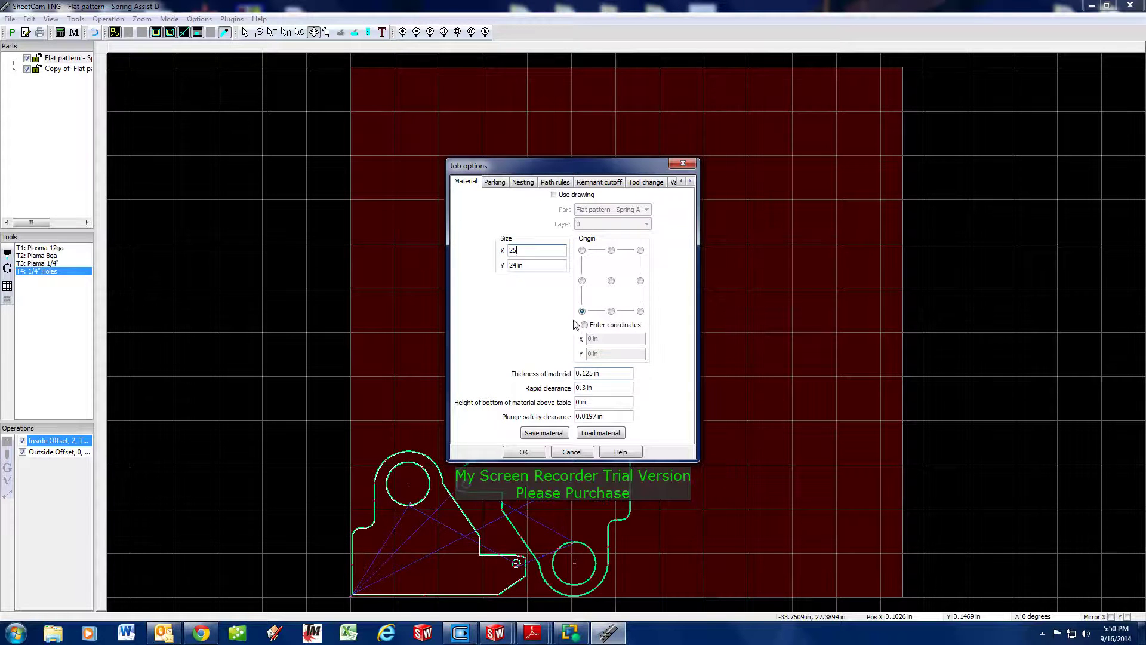
- Try the material origin at the sheet's upper-left corner, return it to the lower-left corner and apply the job options
click(582, 250)
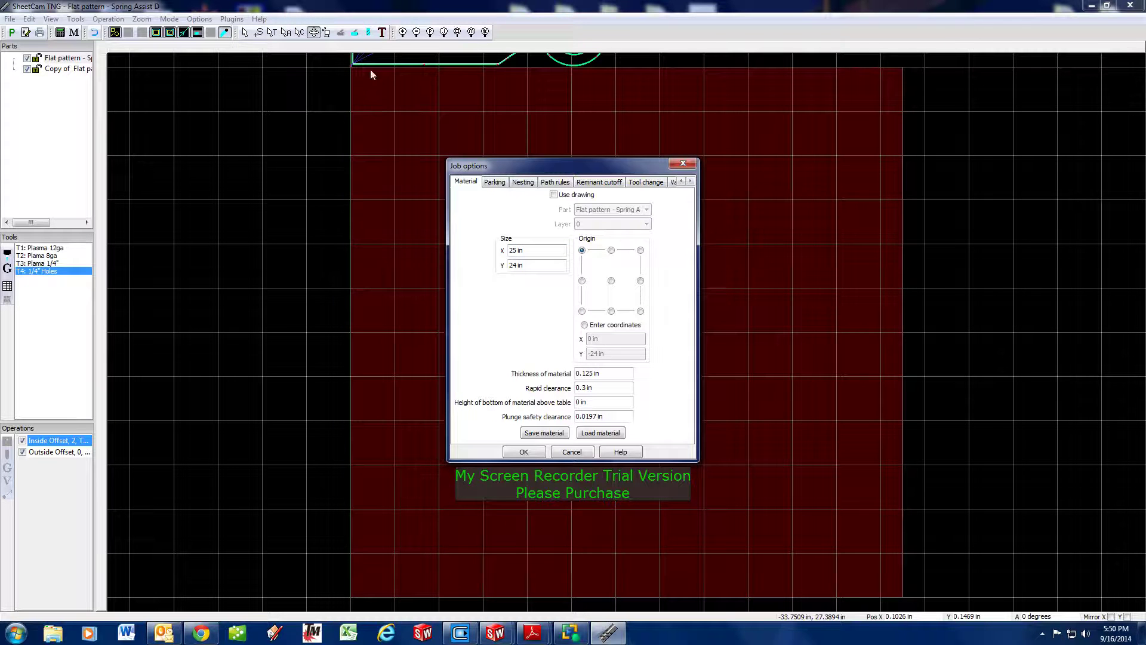
click(582, 313)
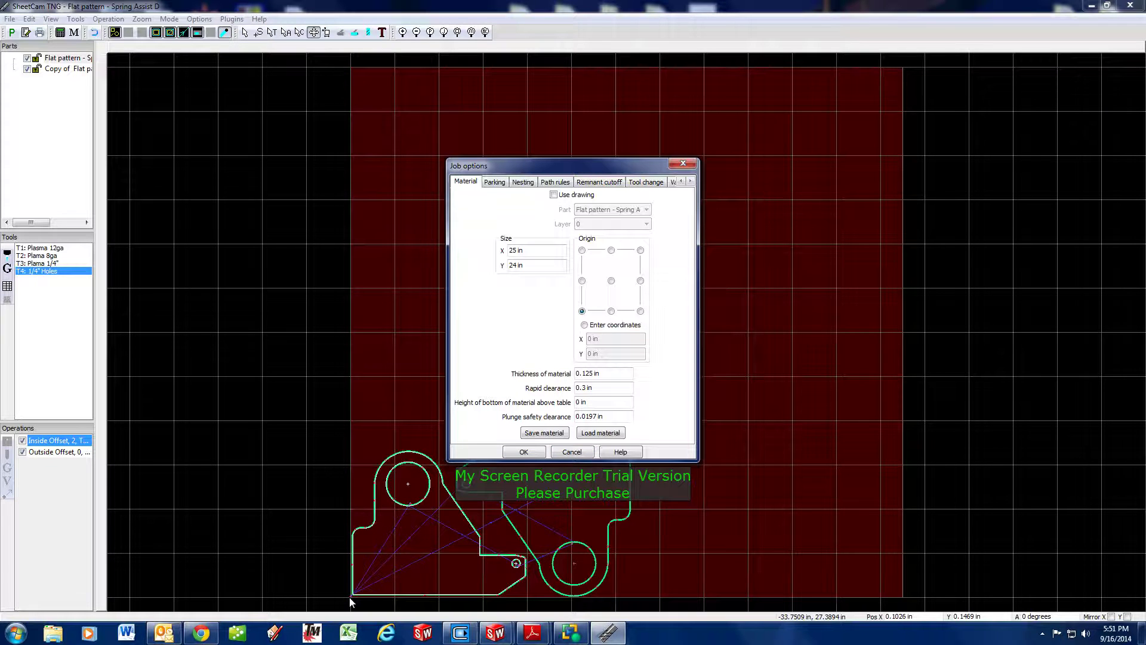
click(522, 452)
- Duplicate both nested parts and bump the new pair left against the first pair to X 12.1026 in, Y 0.1469 in
scroll(850, 268, down, 4)
scroll(842, 278, up, 5)
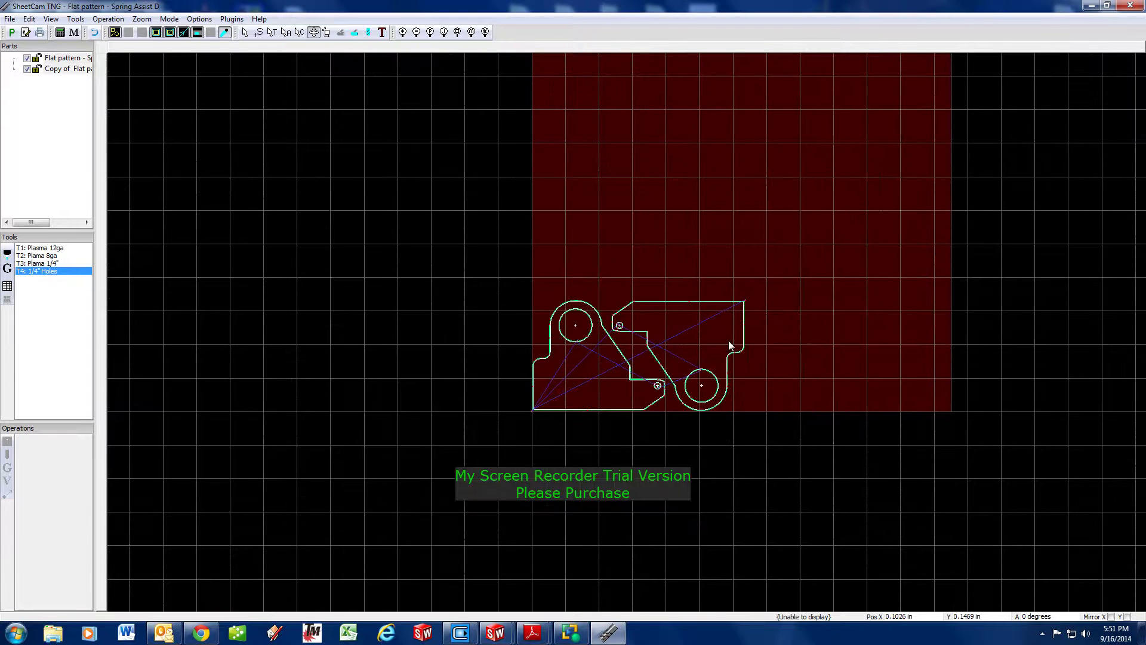
drag(861, 230, 477, 567)
drag(822, 203, 336, 505)
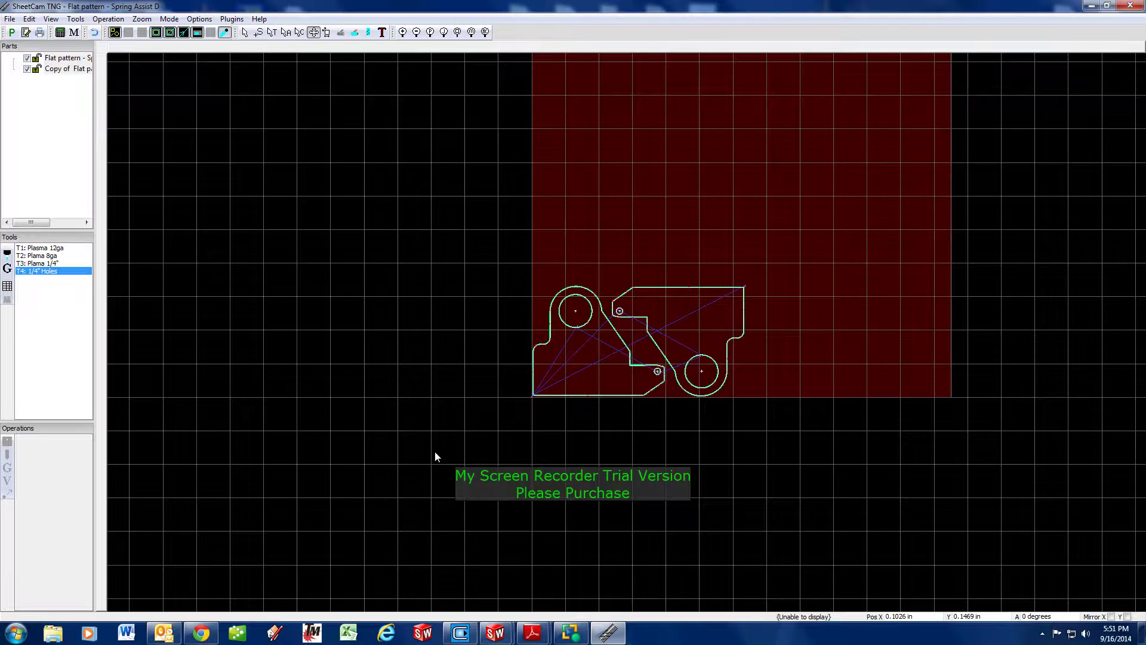
key(ctrl+v)
click(968, 296)
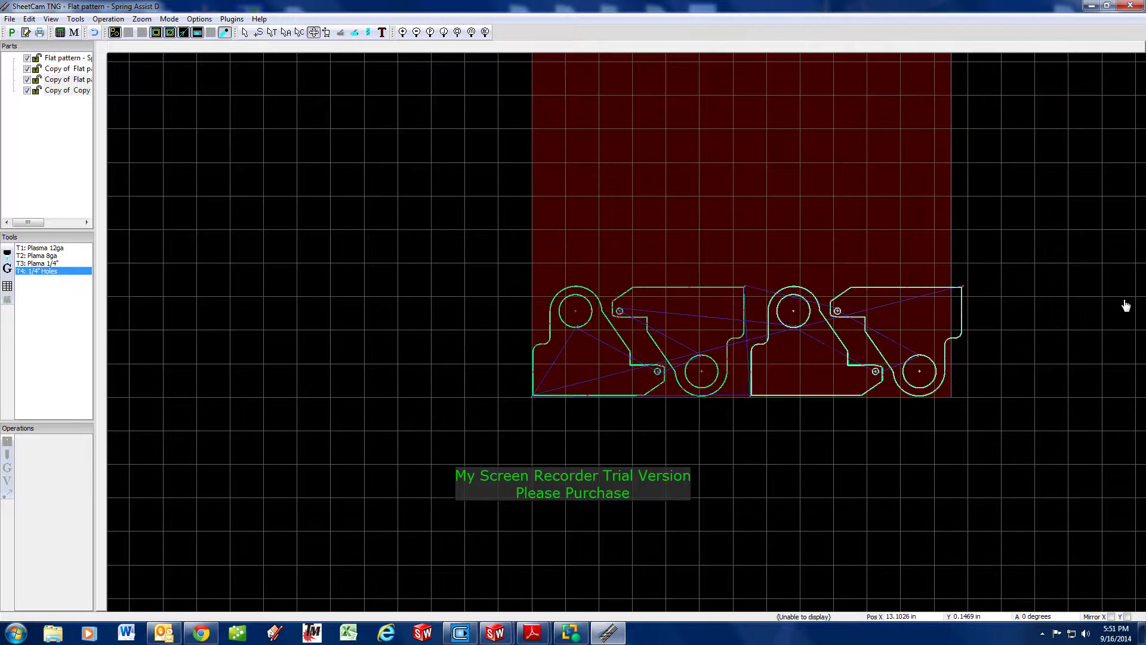
key(Left)
key(Left)
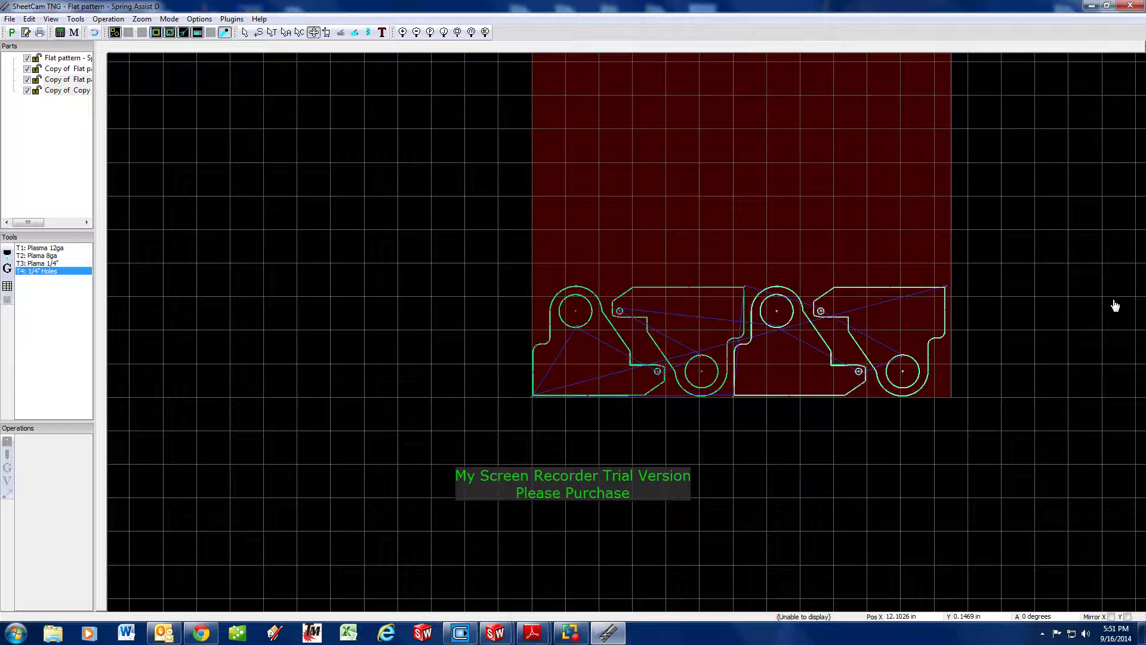
- Undo the duplication and bumping of the second nested pair
key(ctrl+z)
key(ctrl+z)
key(ctrl+z)
key(ctrl+z)
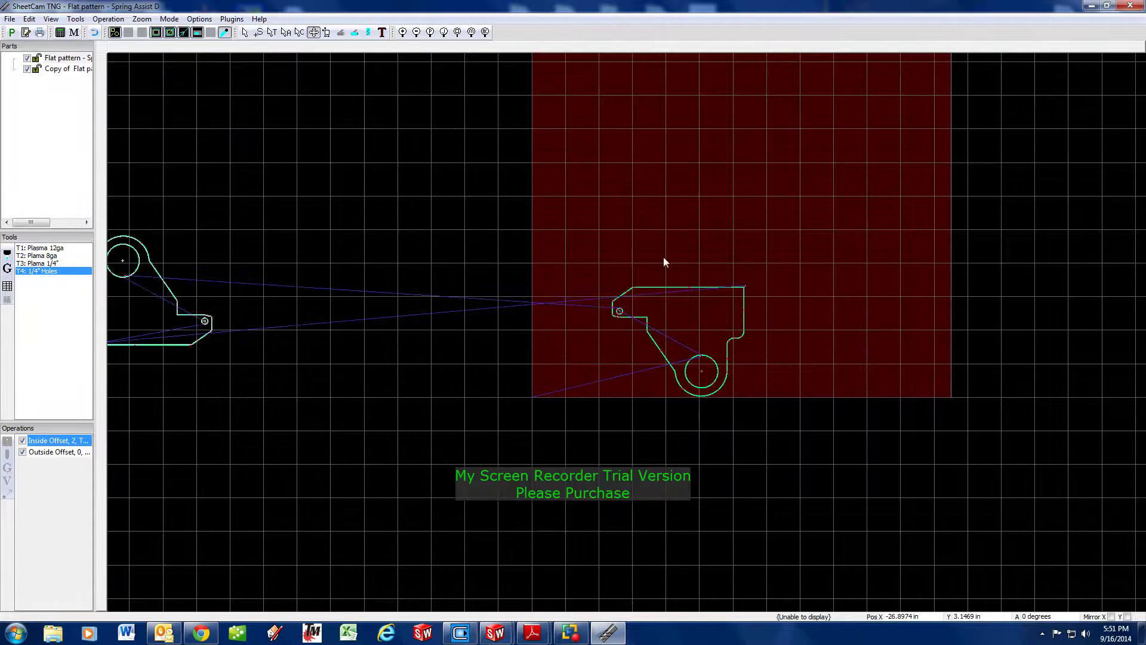
key(ctrl+z)
key(ctrl+z)
key(ctrl+z)
key(ctrl+z)
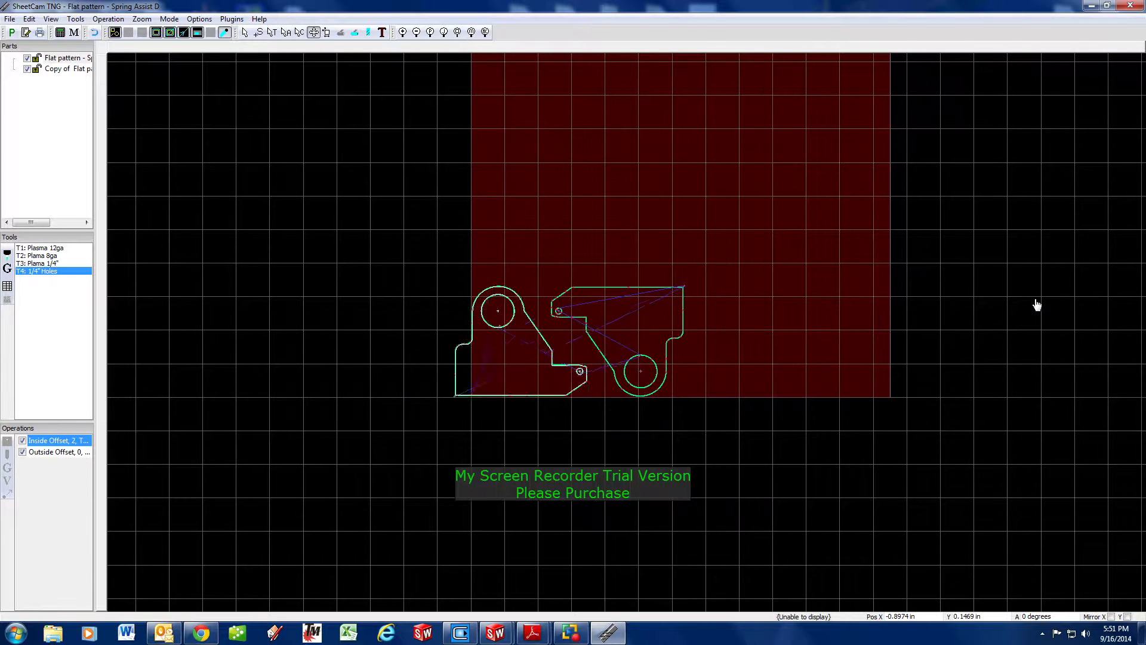
- Start an array of both nested parts and fit it to the material
scroll(563, 348, up, 3)
scroll(563, 348, down, 1)
scroll(407, 436, up, 3)
scroll(388, 395, up, 2)
scroll(832, 188, down, 2)
scroll(698, 249, up, 2)
drag(745, 220, 266, 555)
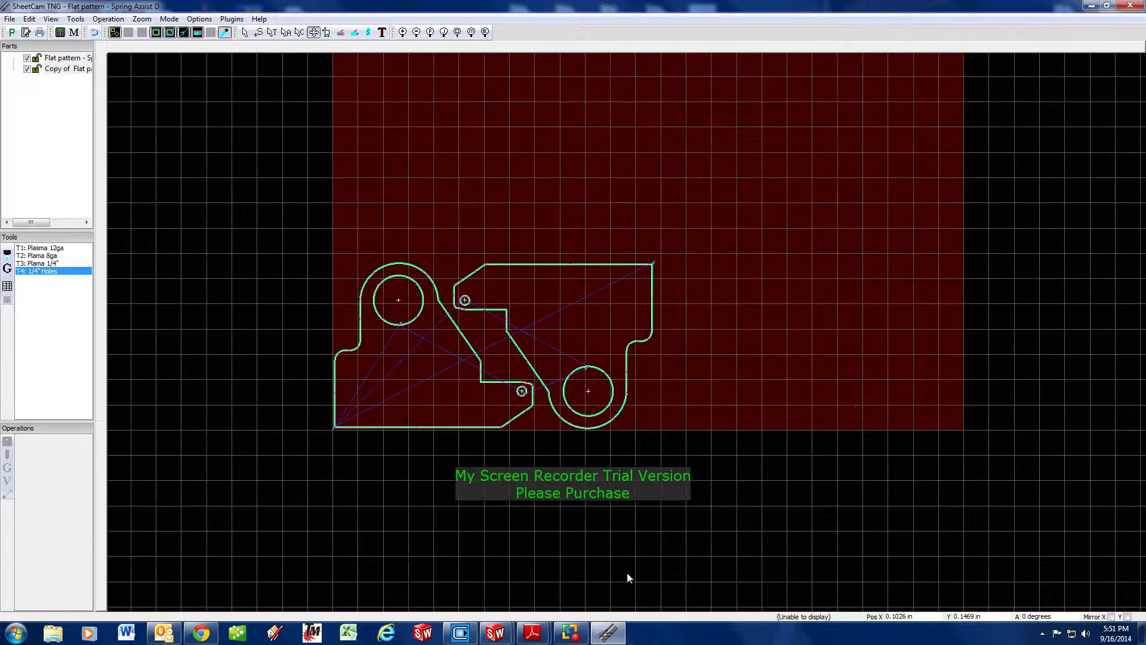
drag(863, 136, 198, 590)
right_click(531, 338)
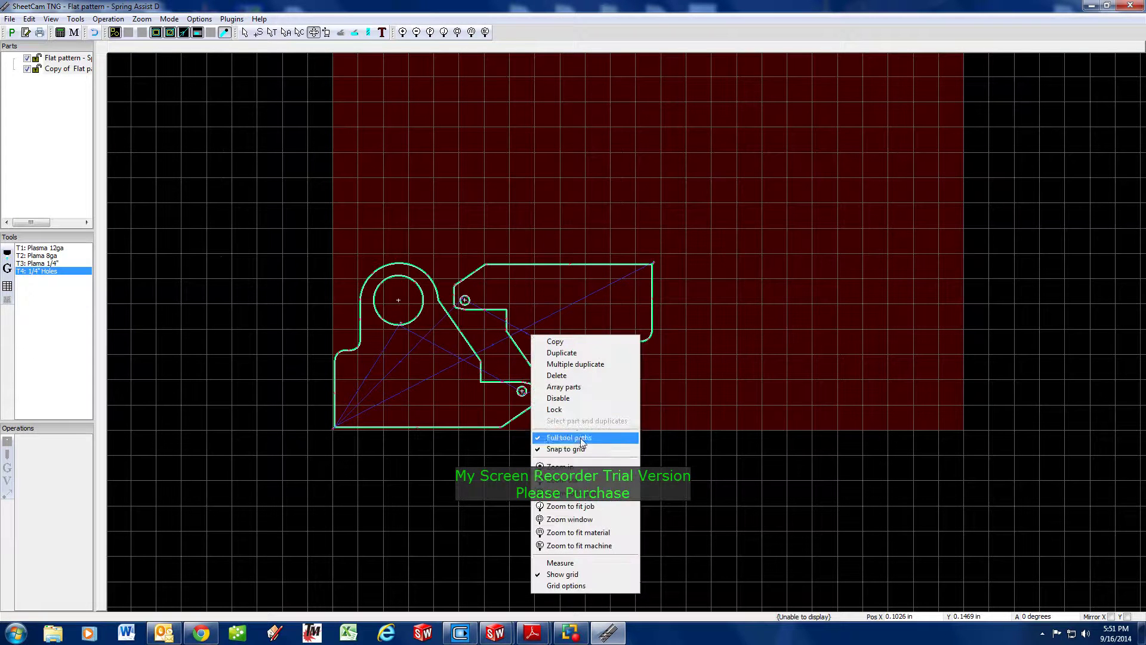
click(591, 388)
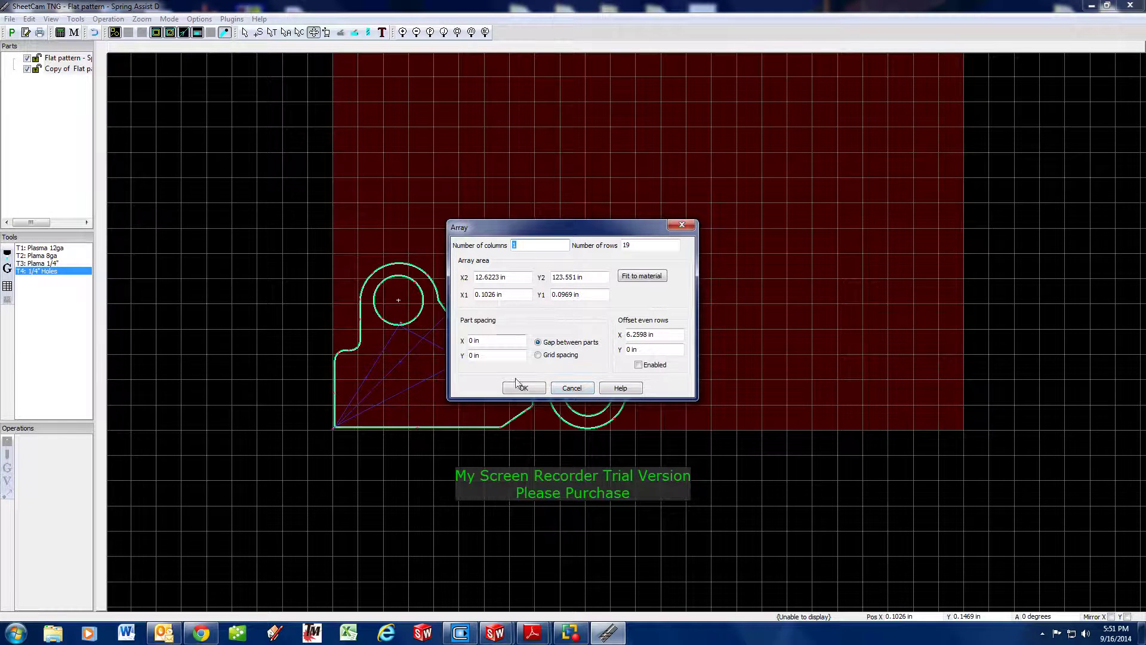
click(647, 282)
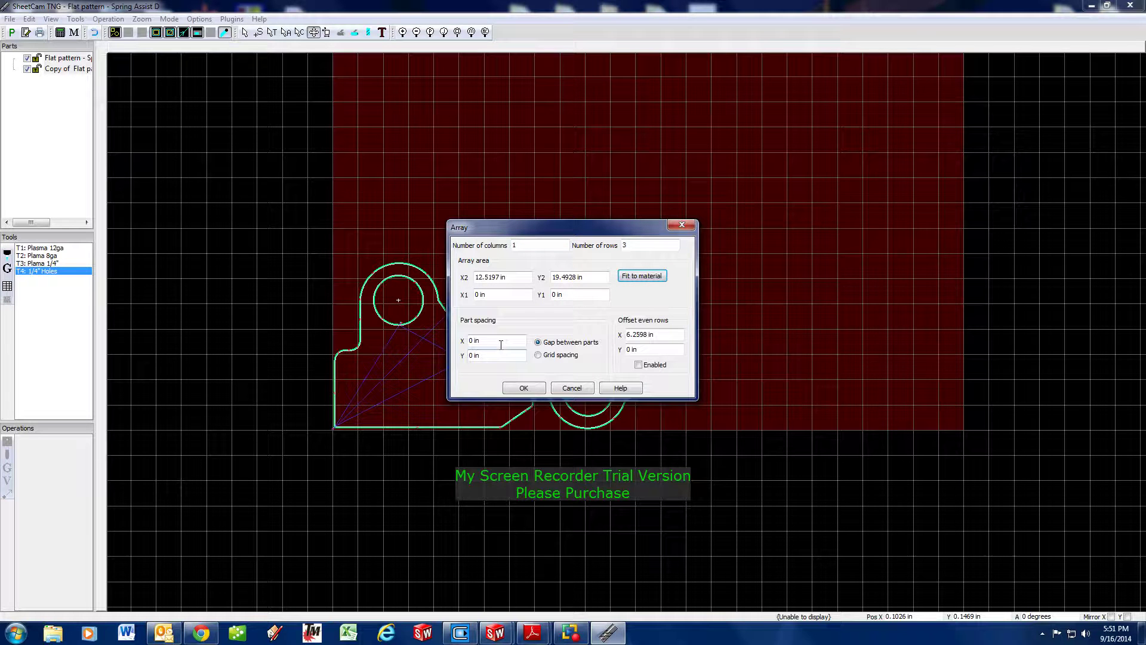
- Set the gap between arrayed parts to 0.13 in for X and Y, refit to the material and create the array
click(475, 340)
key(Tab)
key(Tab)
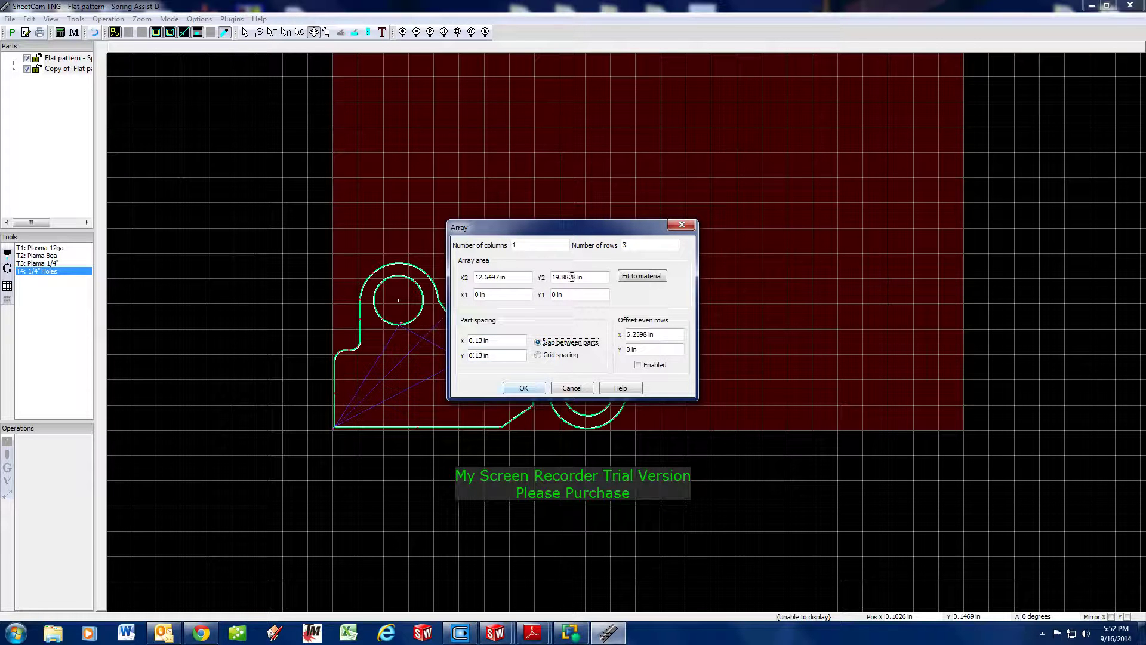
click(653, 280)
click(522, 388)
- Inspect the spacing of the arrayed pairs on the sheet, and undo the array
scroll(522, 387, down, 5)
scroll(564, 291, up, 7)
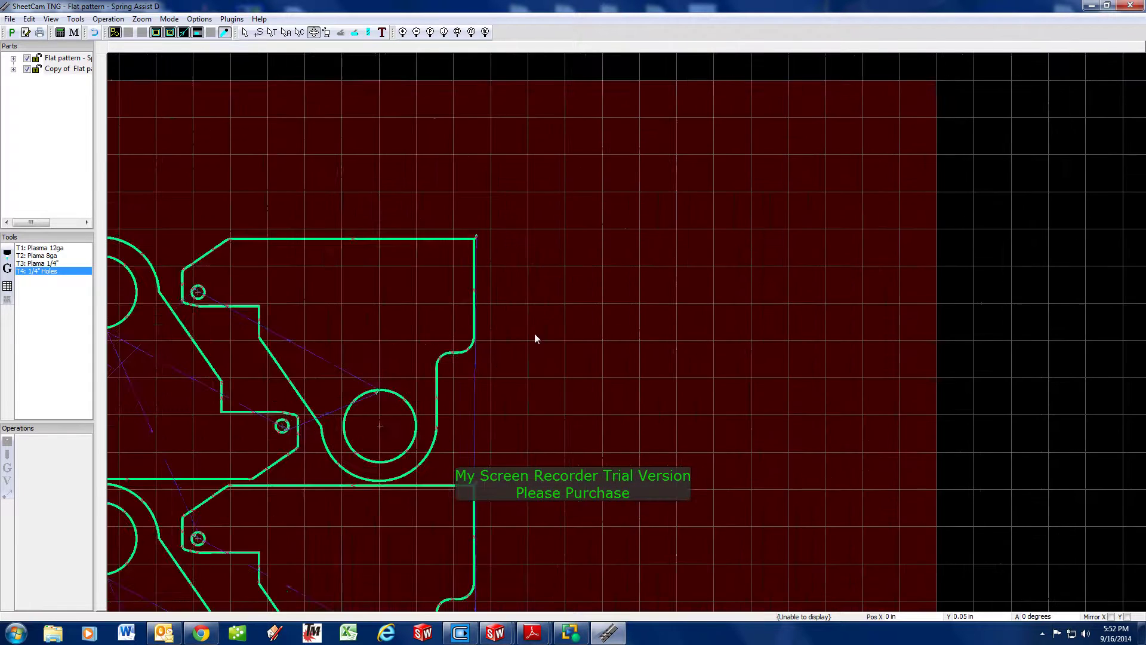
scroll(497, 363, down, 4)
scroll(444, 406, up, 3)
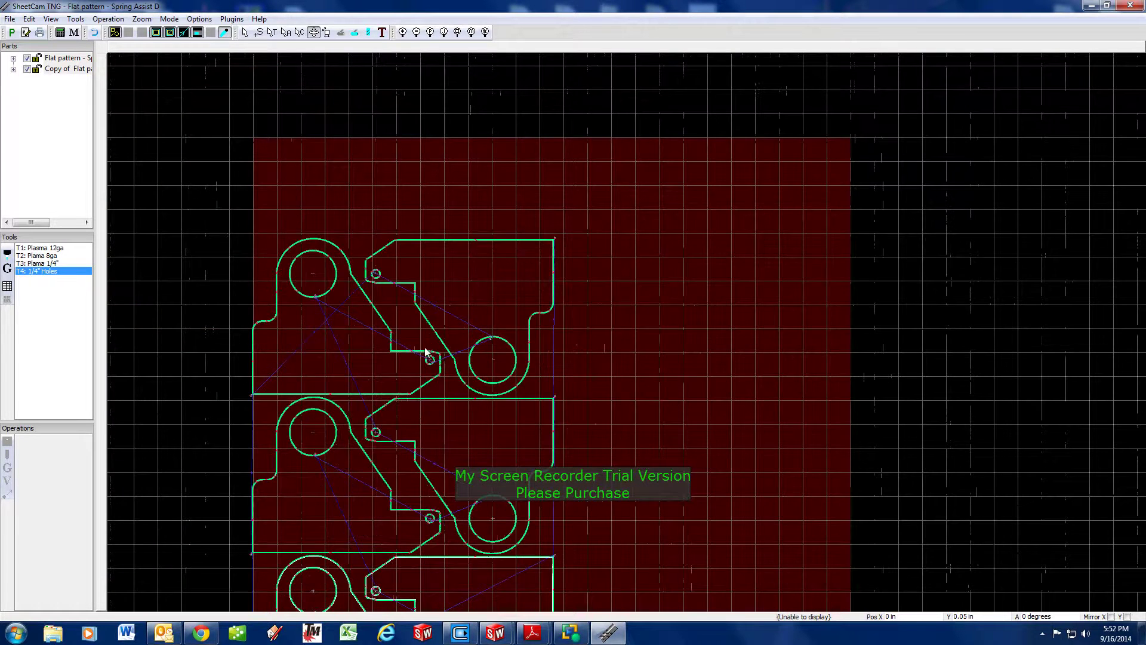
scroll(424, 346, up, 2)
scroll(435, 387, down, 4)
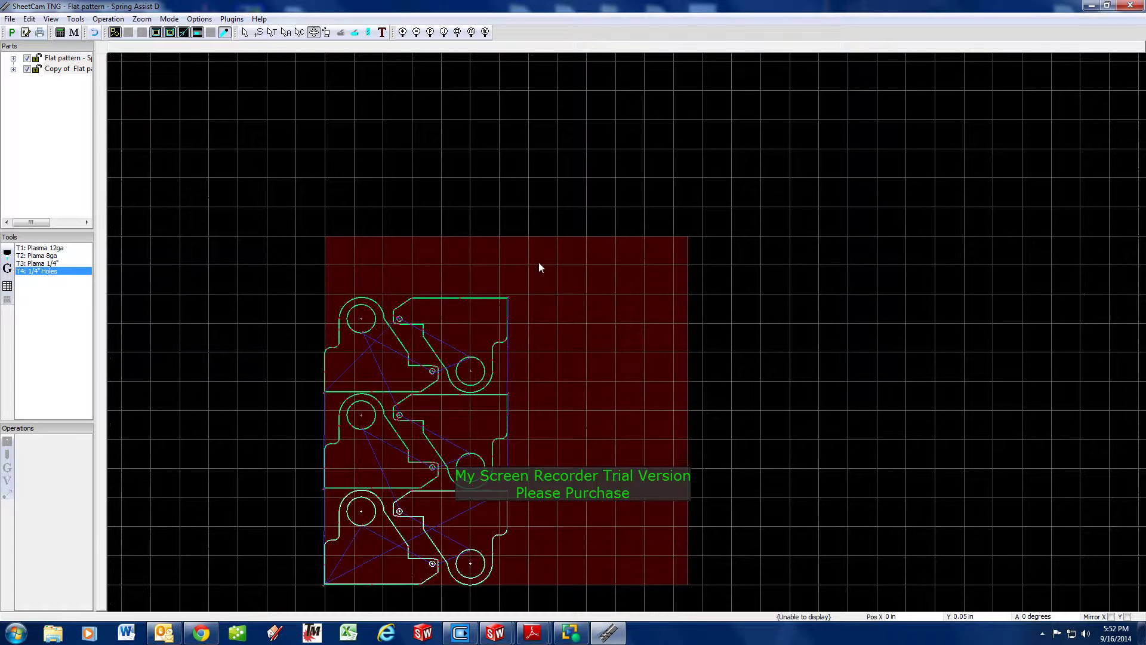
key(ctrl+z)
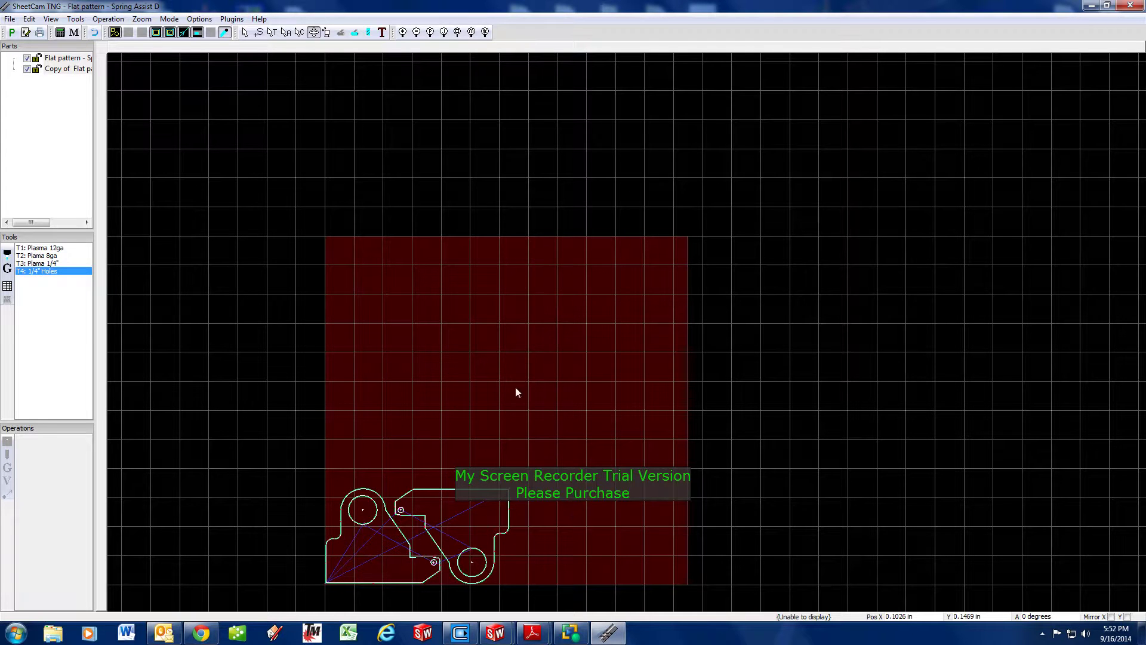
- Start a multiple duplicate of both nested parts and place copies beside the original pair and directly above it
drag(561, 398, 303, 544)
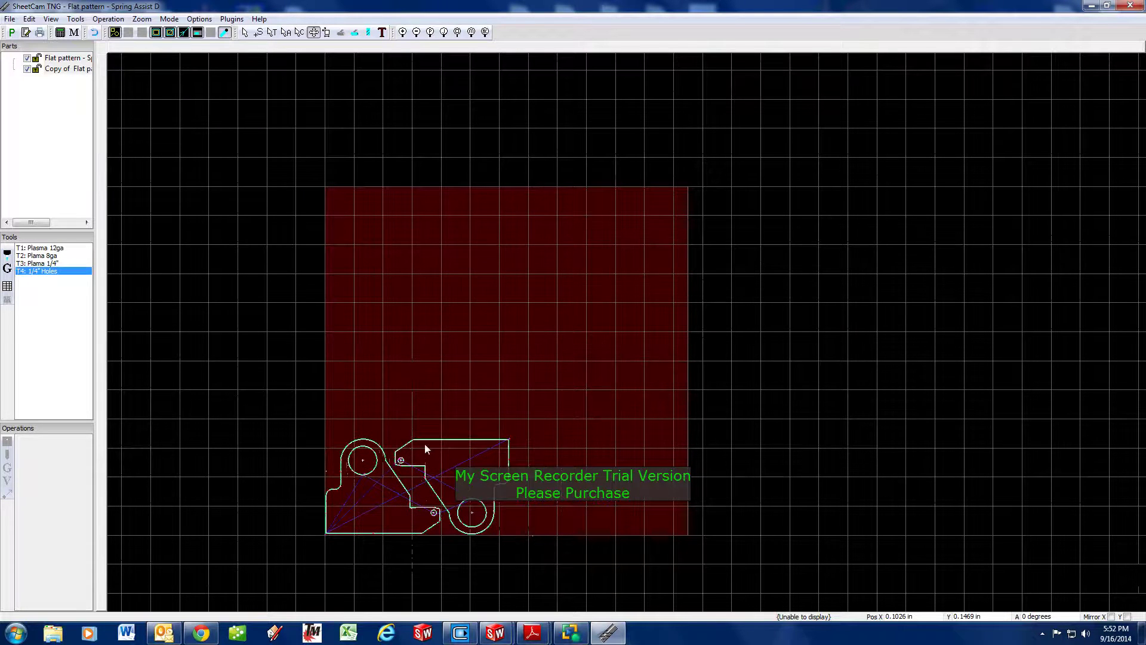
right_click(427, 190)
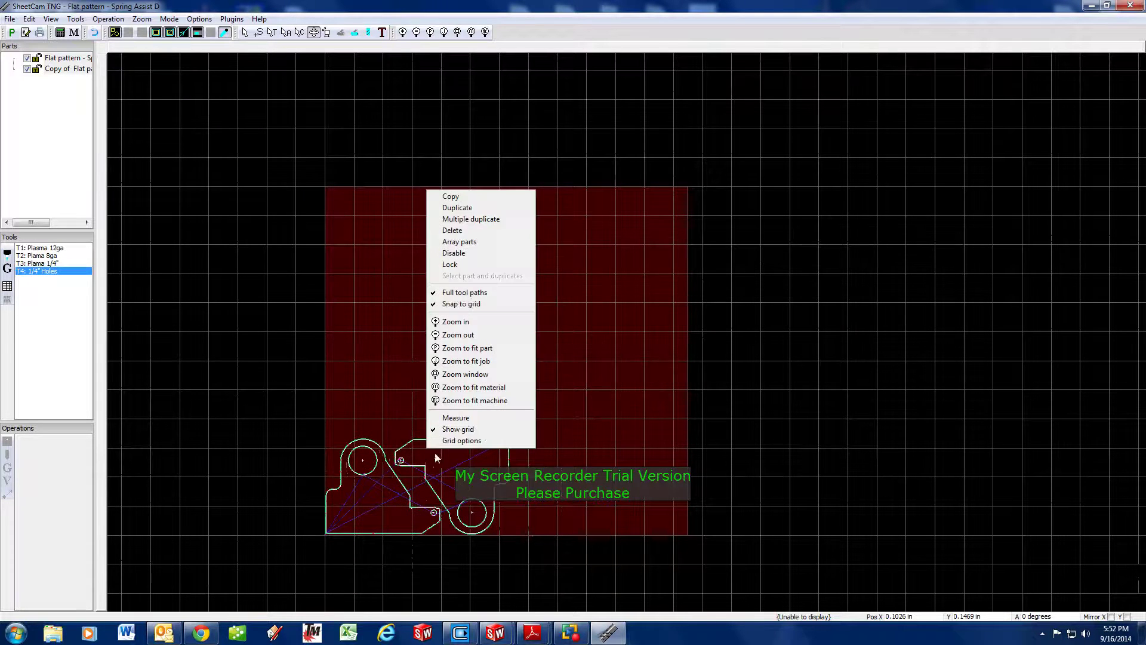
click(496, 220)
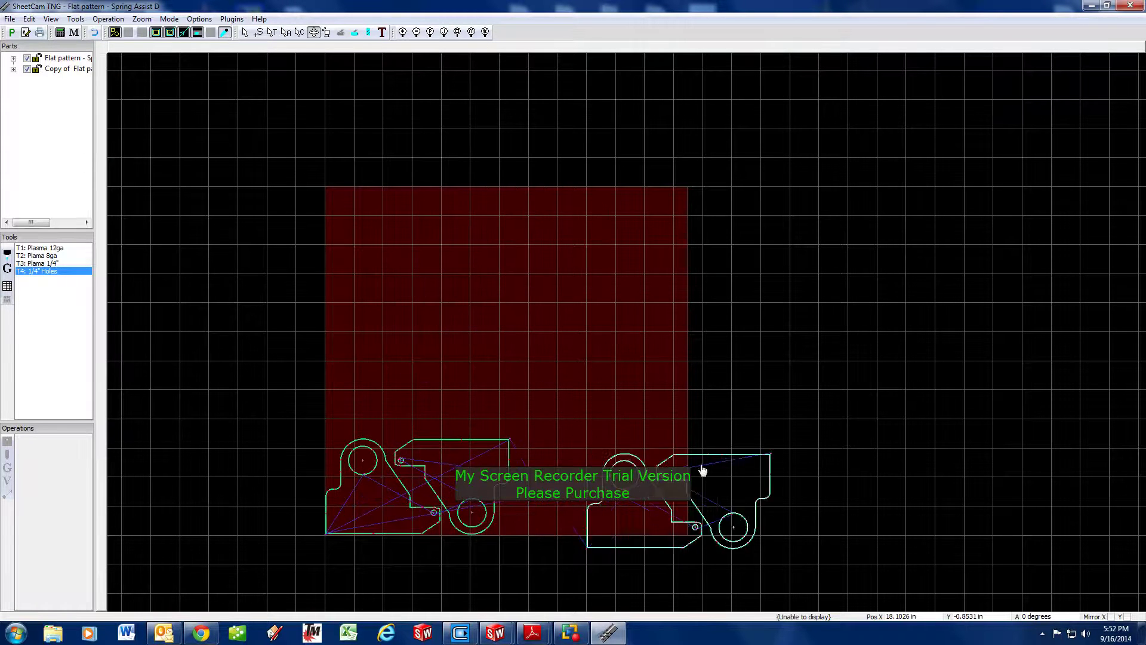
click(599, 455)
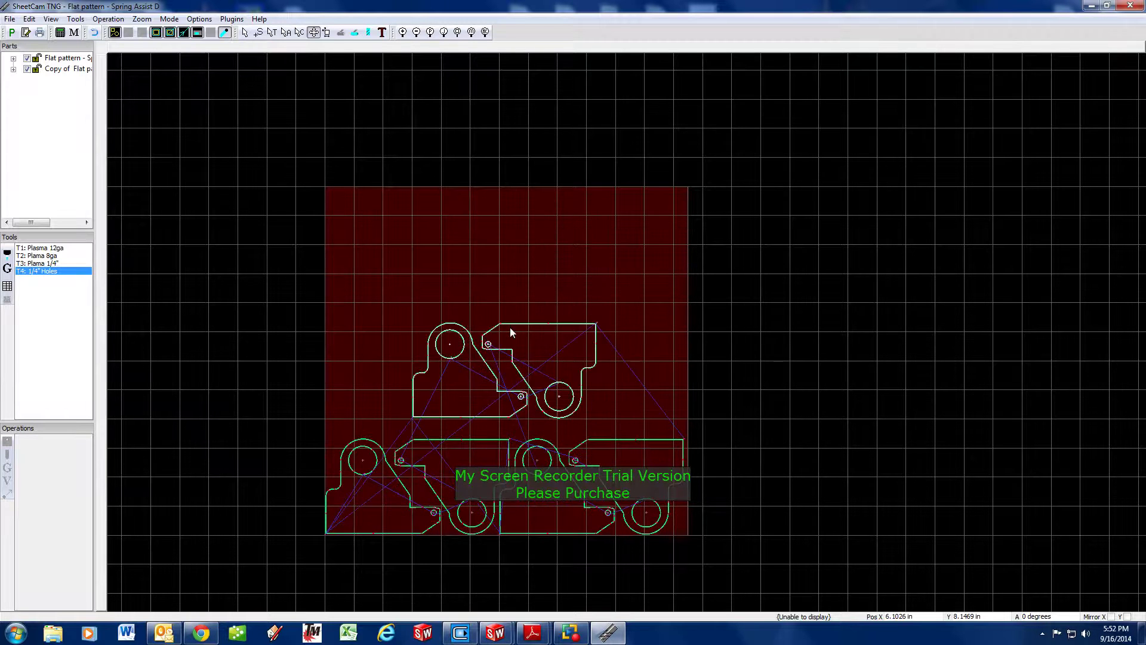
click(426, 366)
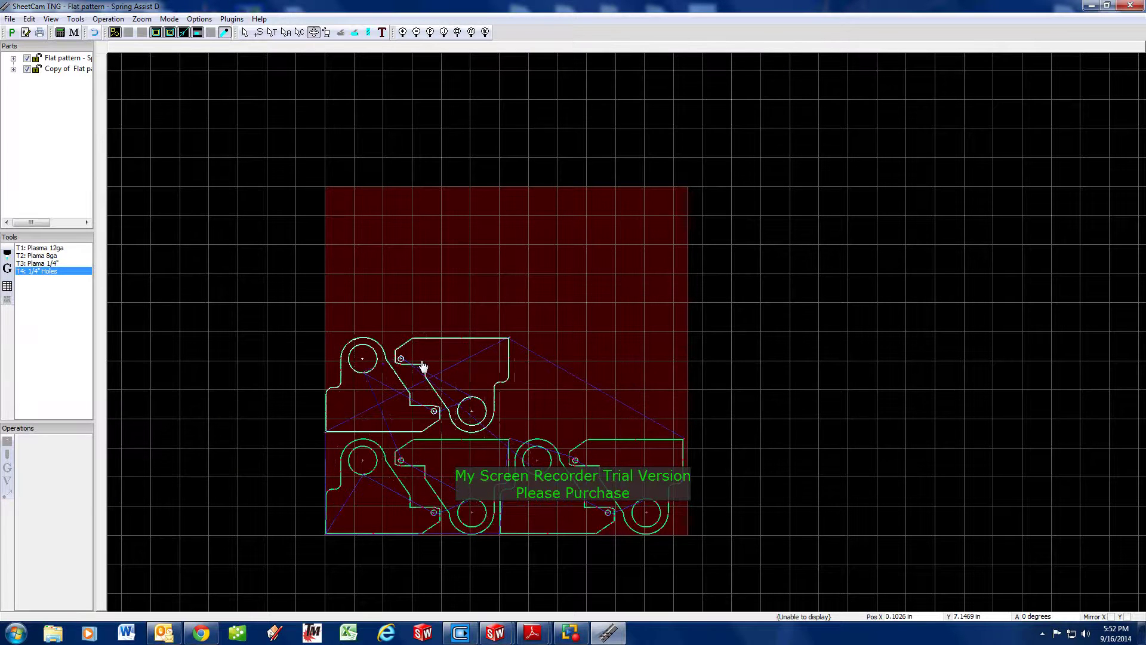
- Place three more copies of the pair to complete two columns by three rows on the sheet, and end the duplication
click(602, 347)
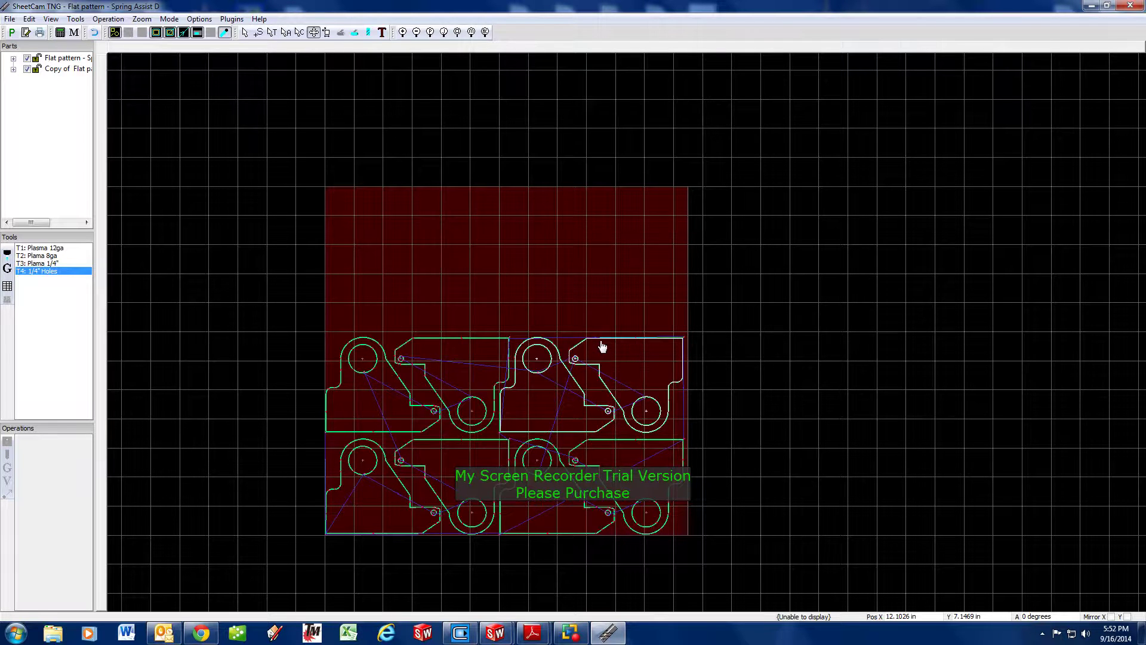
click(422, 256)
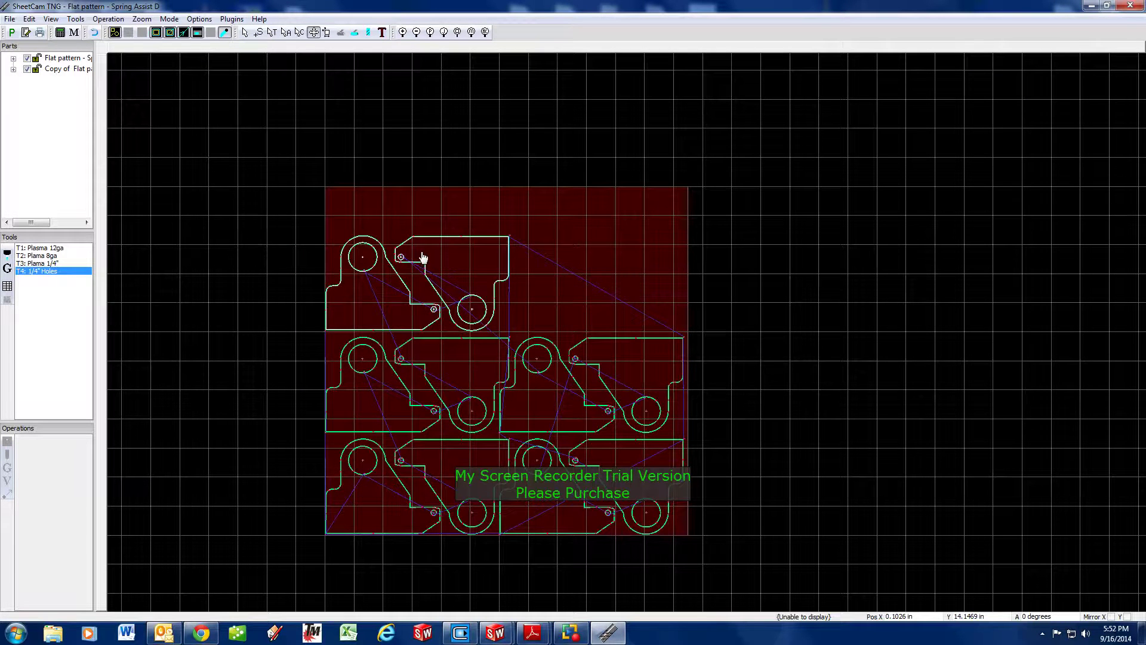
click(607, 256)
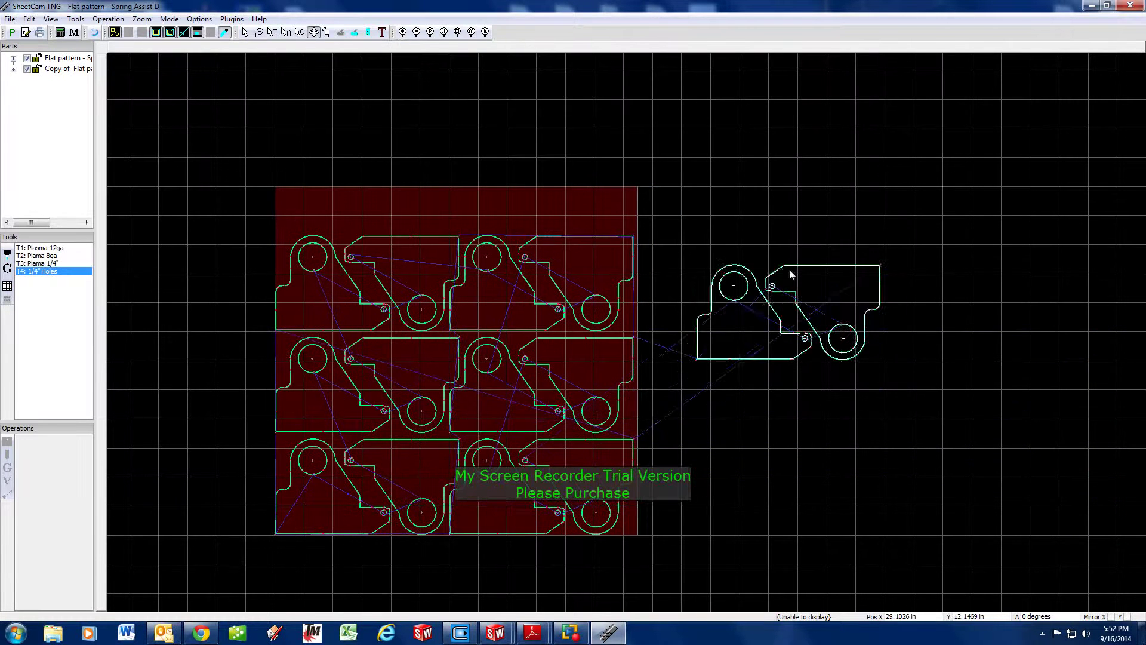
key(Escape)
- Examine the gaps between the nested pairs, their lead-ins and rapid moves, and the unused material around them
scroll(524, 263, down, 3)
scroll(525, 290, up, 2)
drag(742, 167, 193, 552)
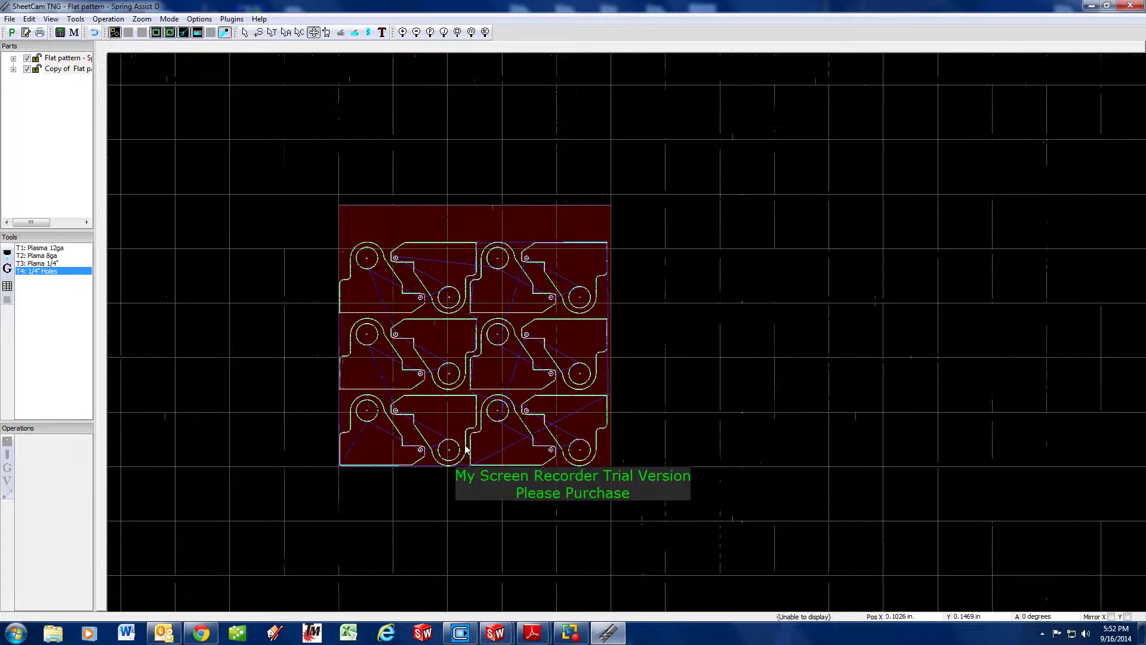
drag(716, 146, 167, 533)
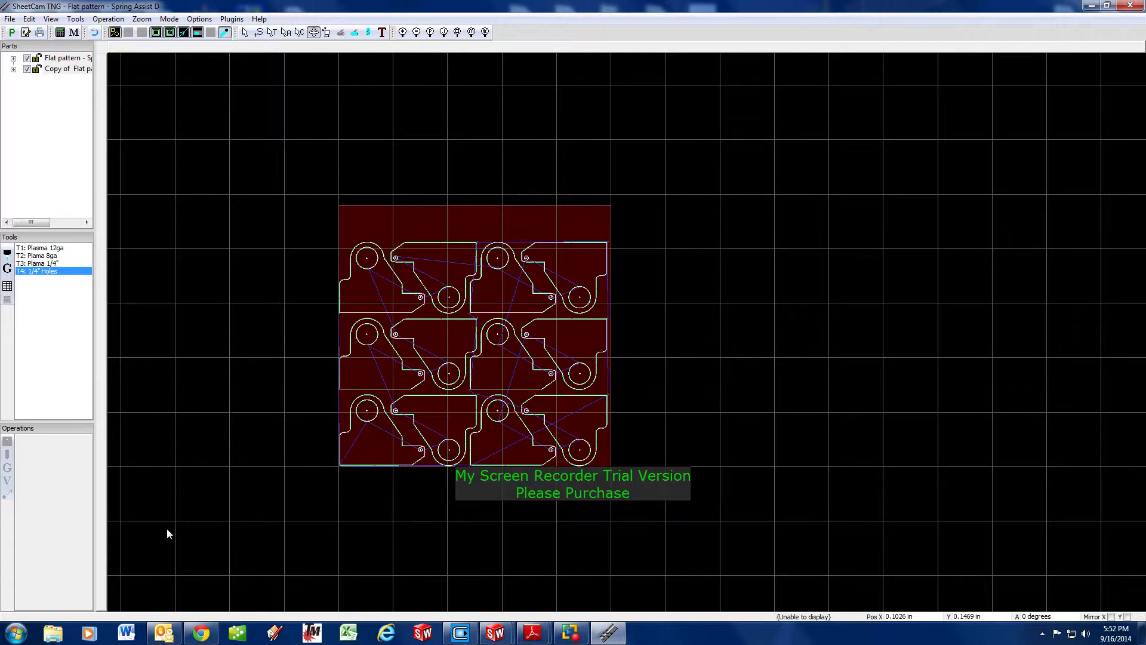
drag(341, 533, 887, 256)
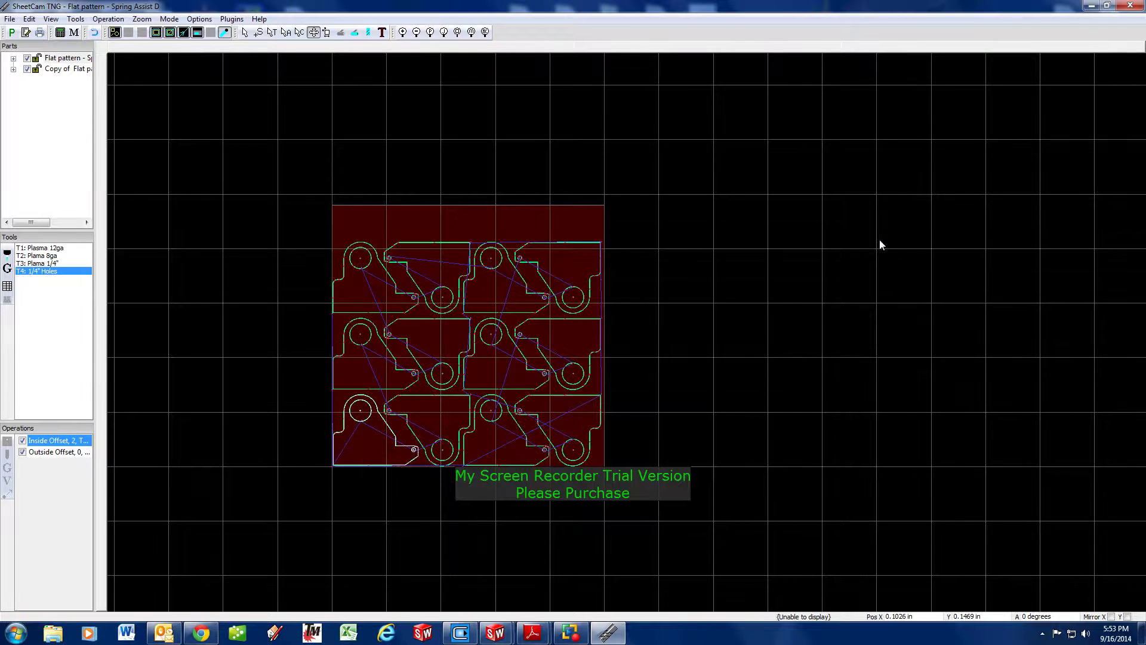
scroll(409, 404, up, 8)
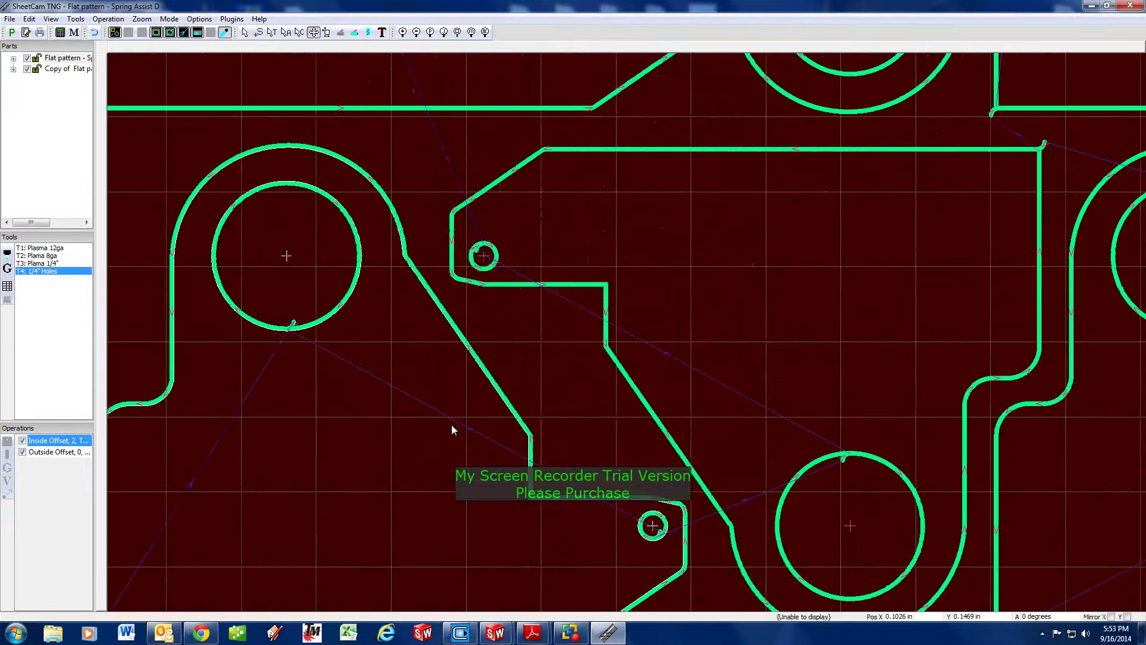
scroll(338, 460, up, 2)
scroll(346, 457, down, 5)
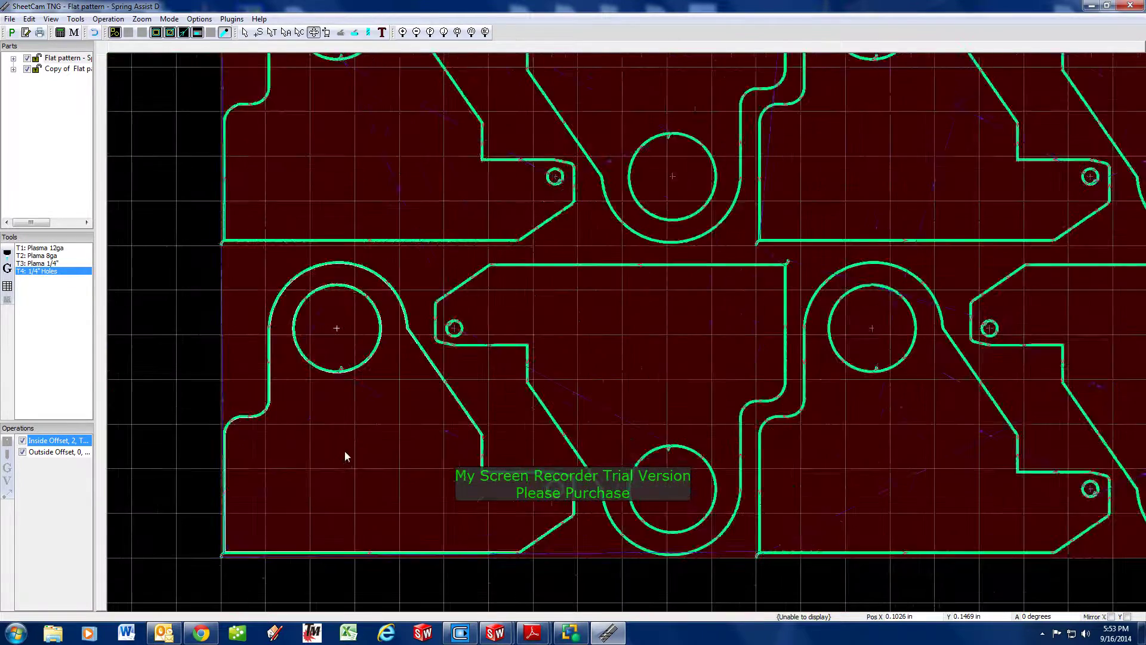
scroll(310, 490, up, 2)
scroll(260, 513, up, 2)
scroll(383, 359, down, 6)
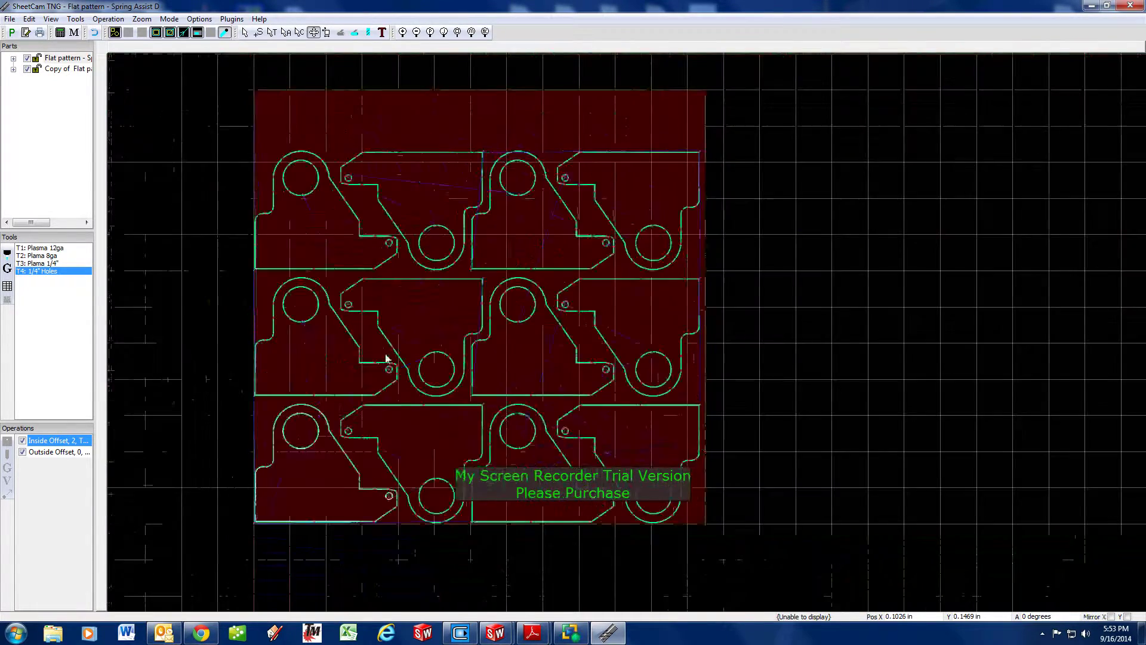
scroll(359, 315, up, 1)
scroll(357, 296, up, 2)
scroll(468, 271, down, 3)
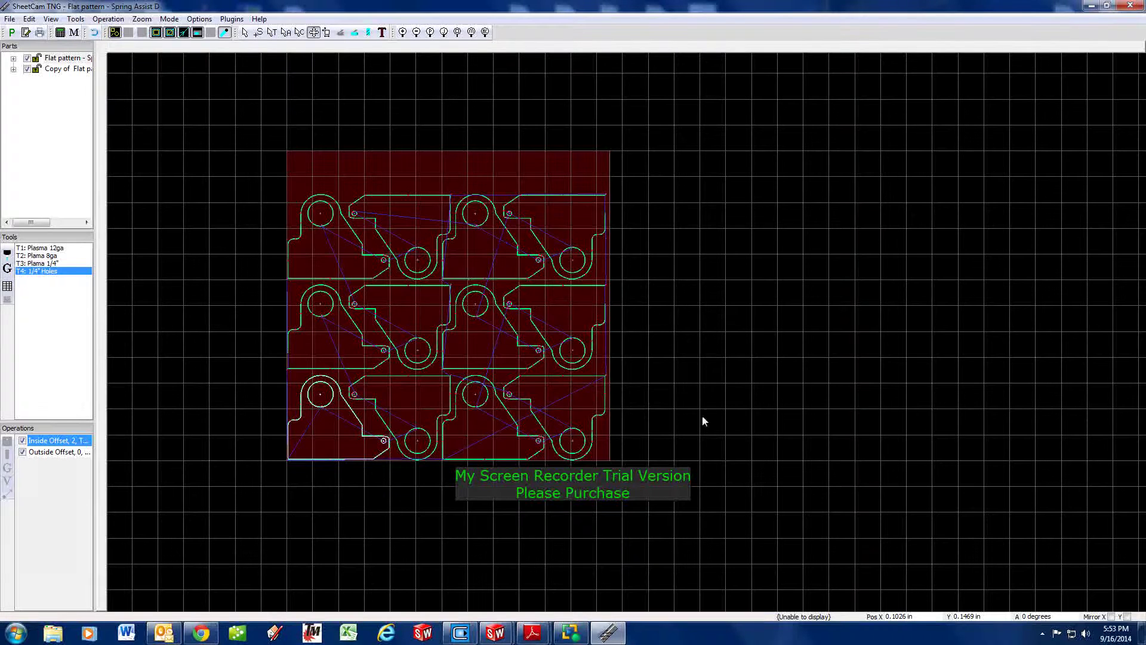
scroll(399, 283, up, 1)
scroll(394, 293, down, 3)
scroll(583, 370, up, 7)
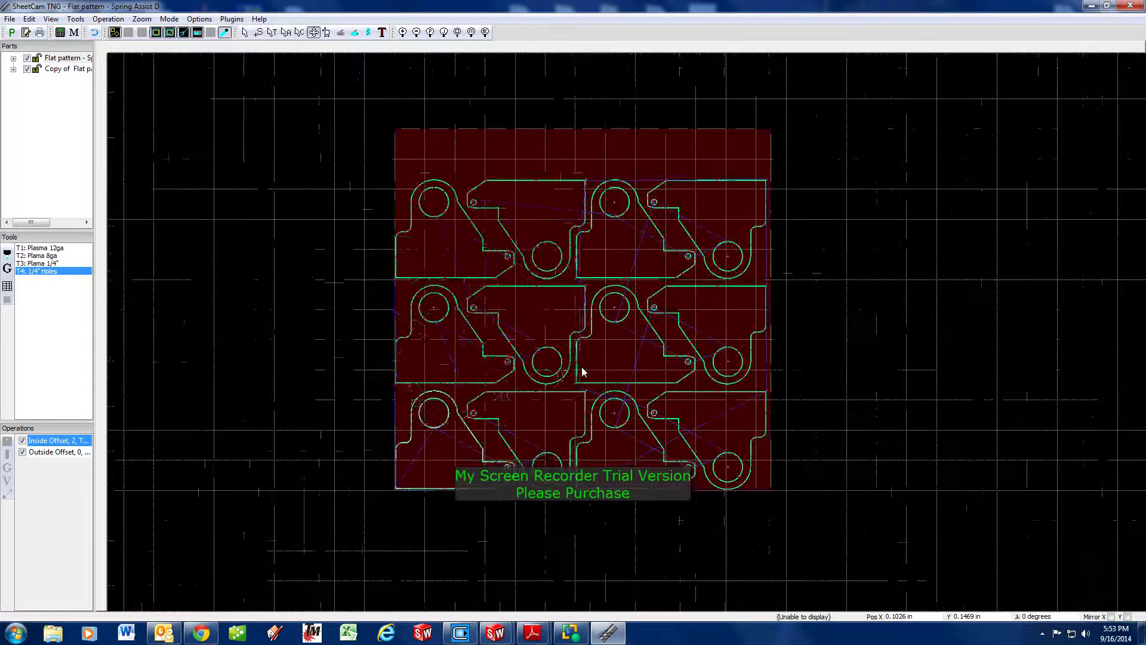
scroll(532, 133, down, 8)
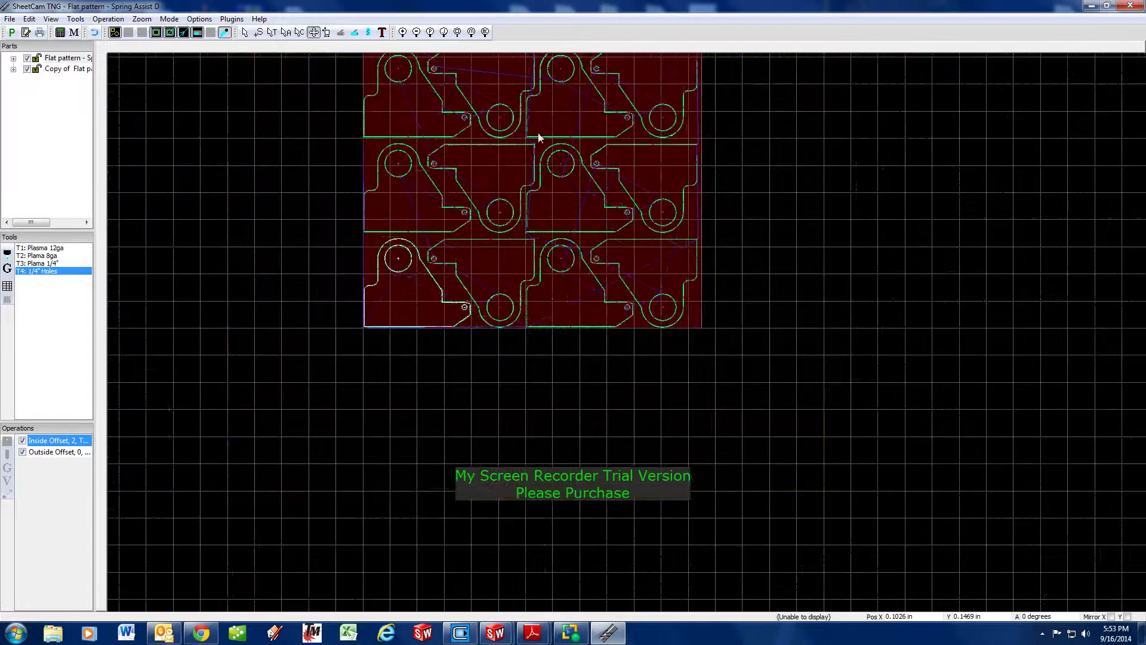
scroll(552, 213, up, 3)
scroll(561, 300, up, 5)
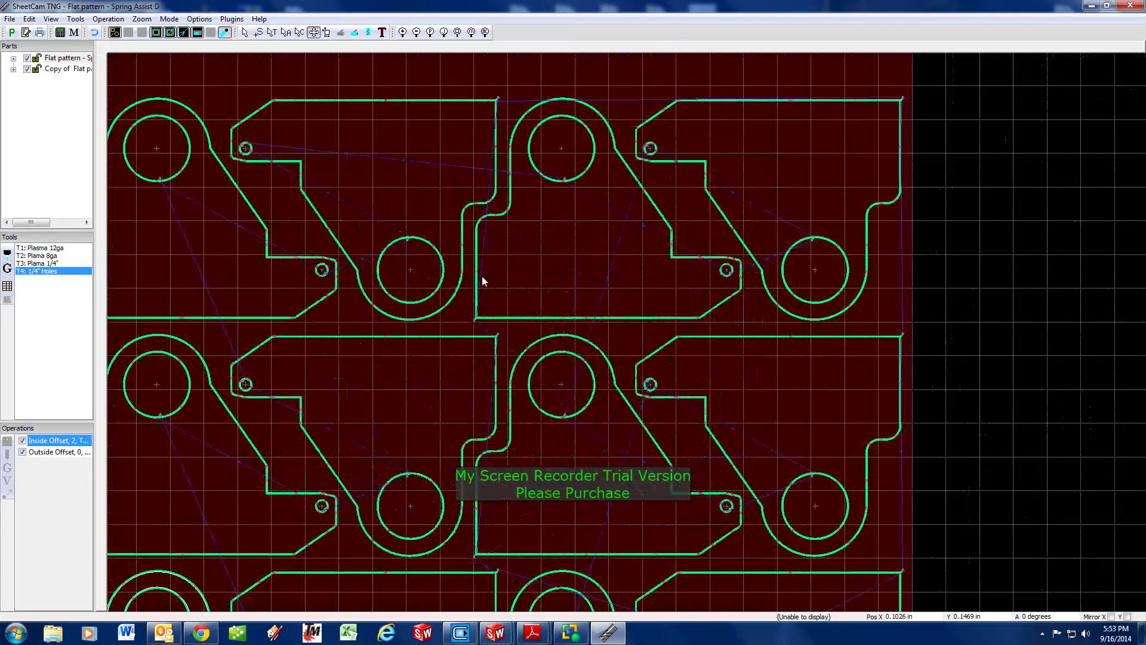
scroll(502, 271, down, 1)
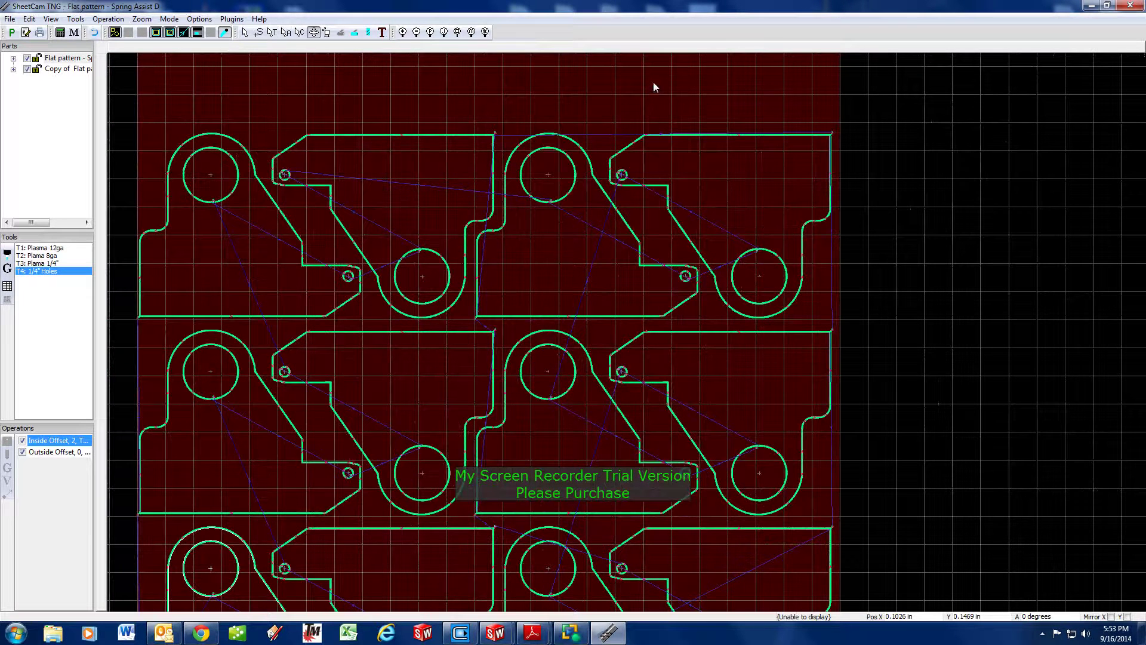
- Try to post-process the job to G-code, saving it as Flat pattern - Spring Assist D.tap in the Burn Table folder
click(10, 35)
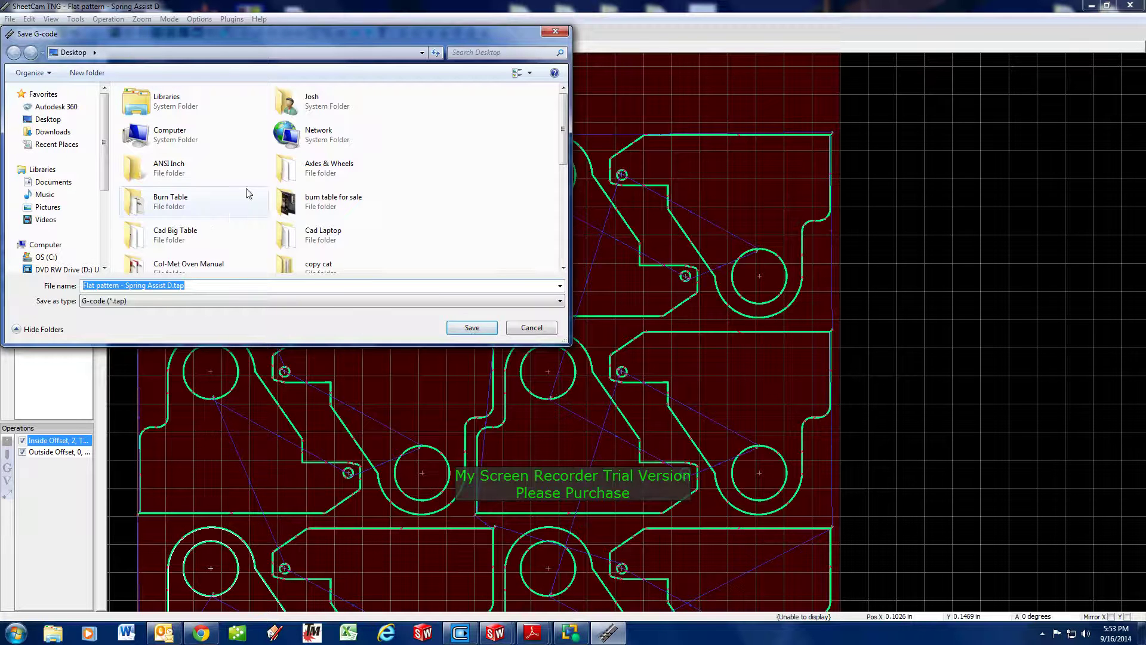
click(203, 210)
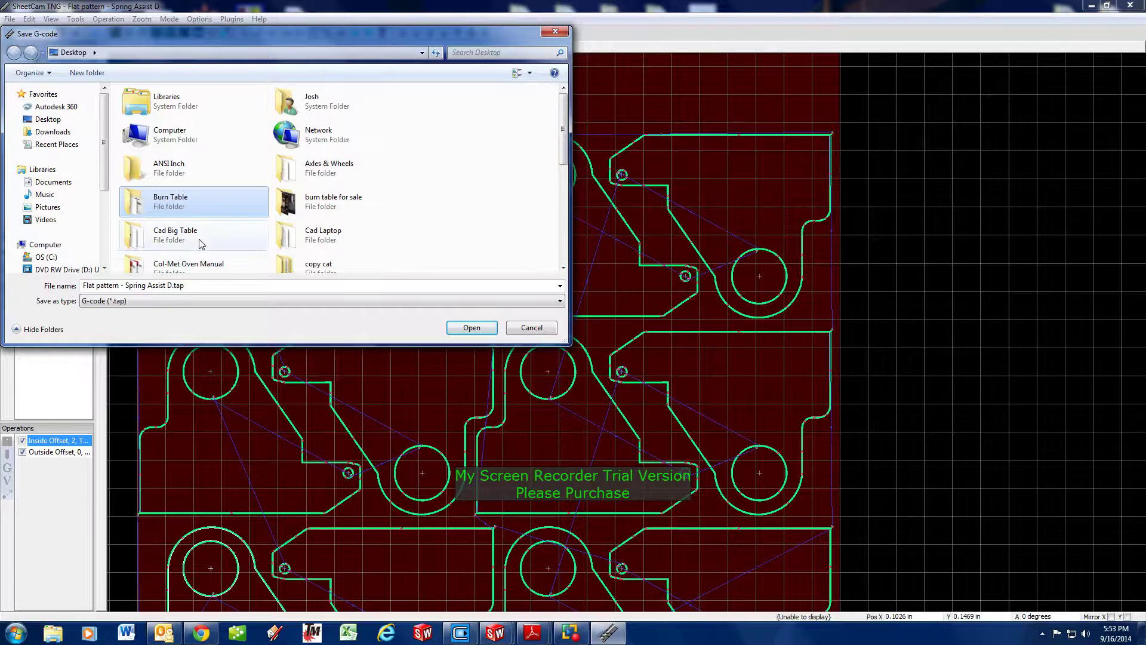
double_click(205, 204)
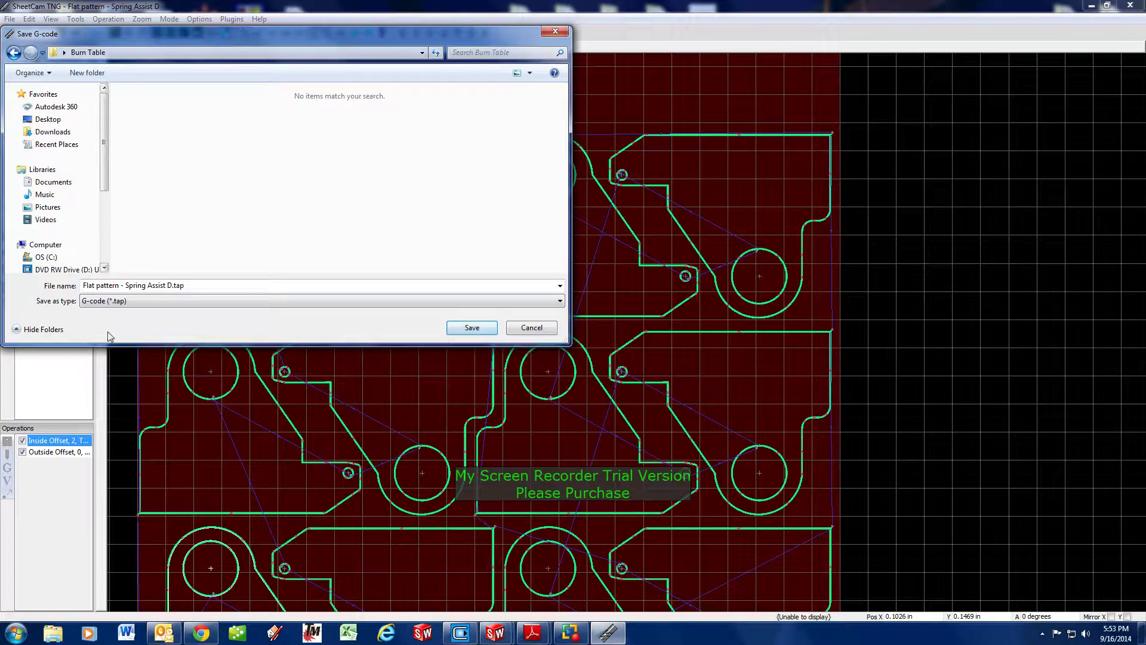
click(471, 328)
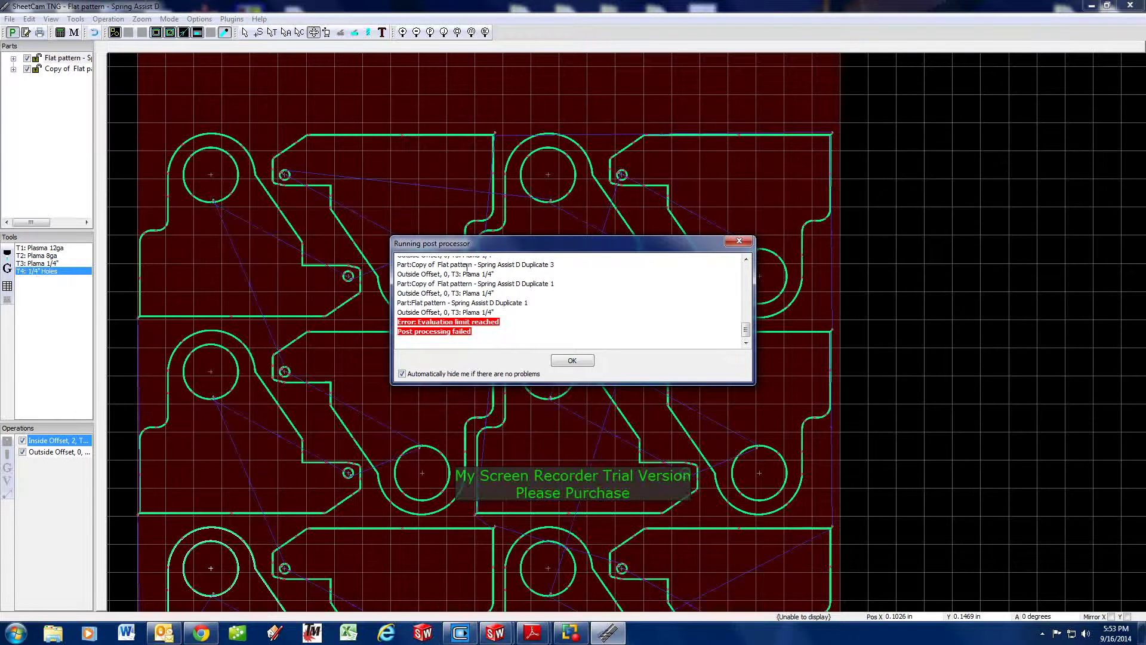
click(573, 360)
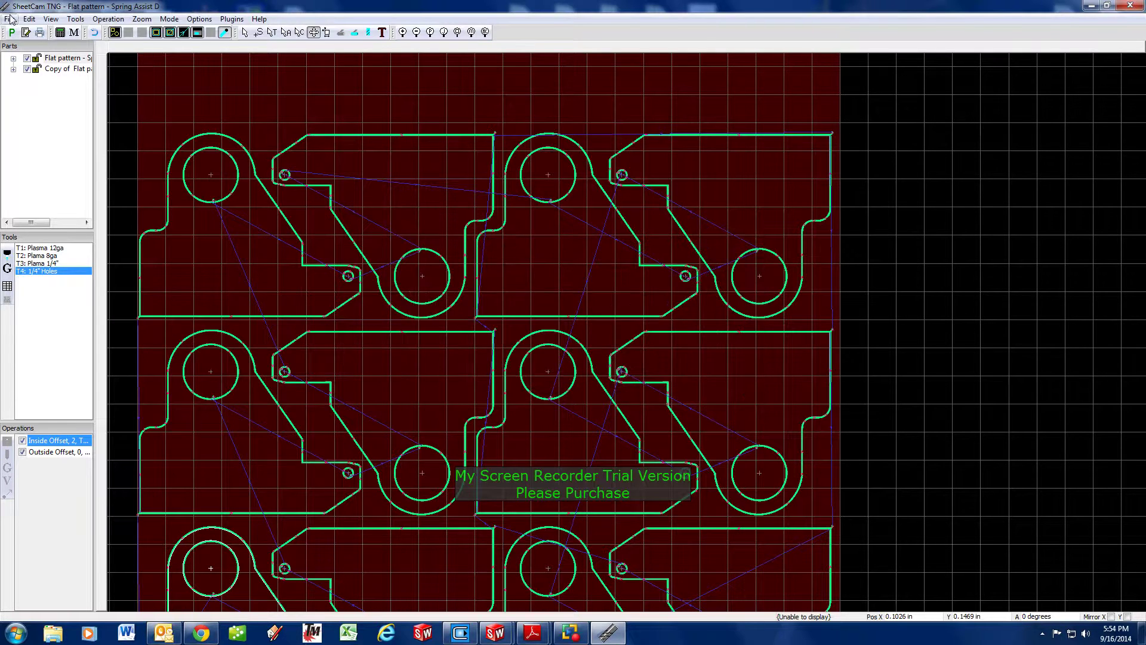
- Try to post-process the job again, saving the G-code in the Burn Table folder under the name drop
scroll(576, 216, down, 3)
scroll(341, 156, up, 3)
scroll(341, 156, up, 1)
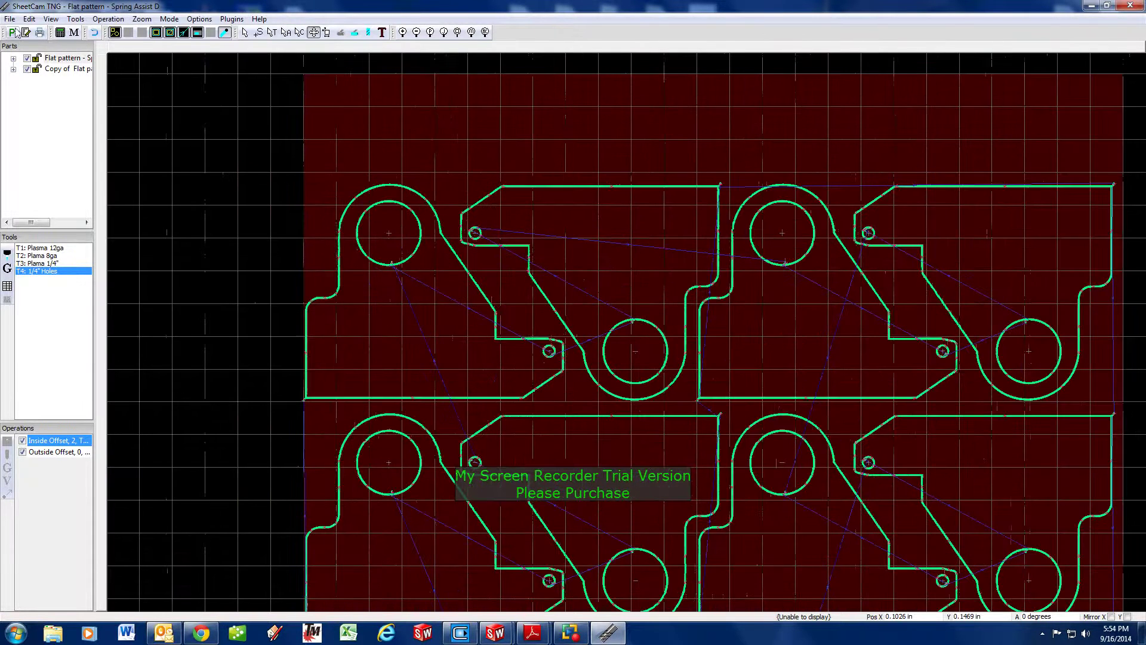
click(11, 32)
click(158, 149)
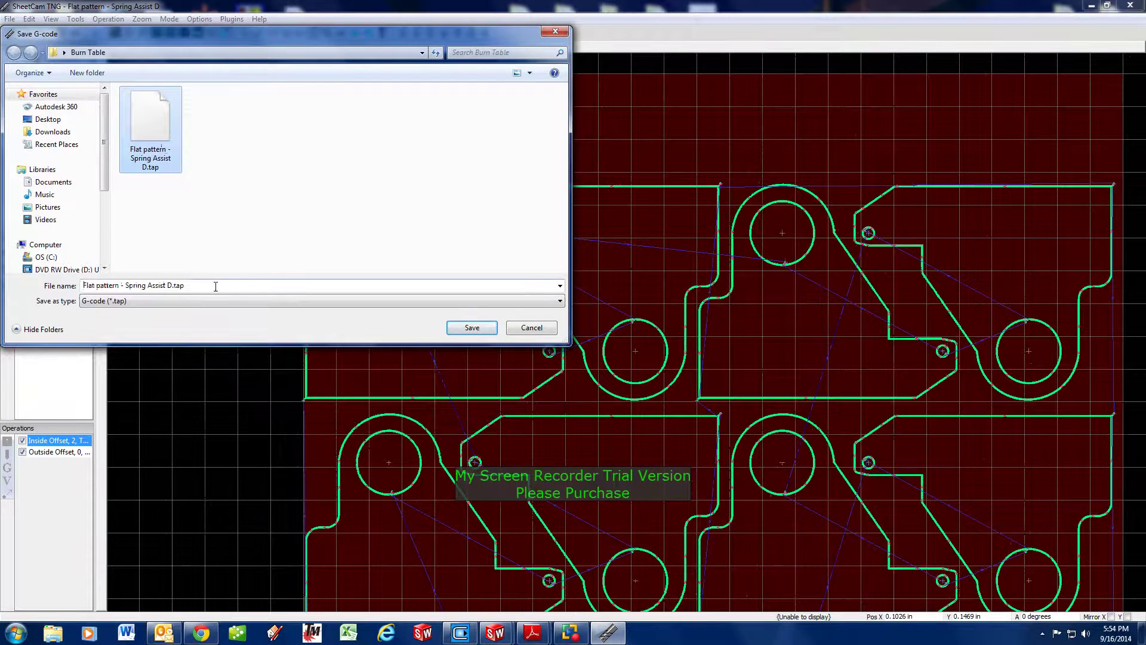
click(162, 285)
text(drop)
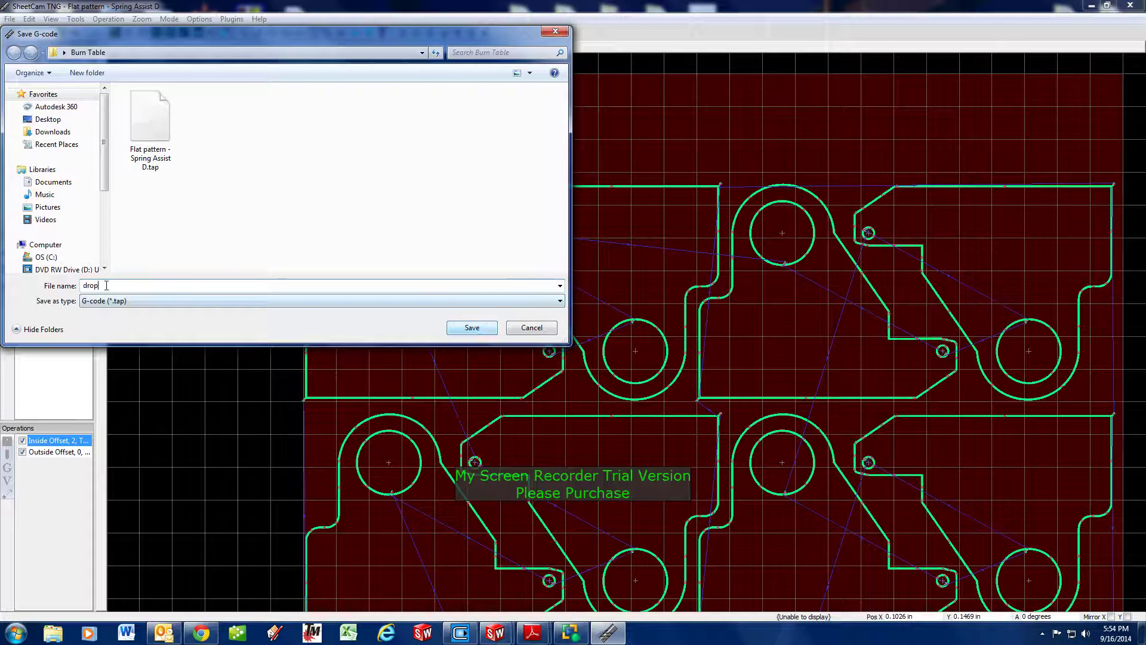
click(471, 327)
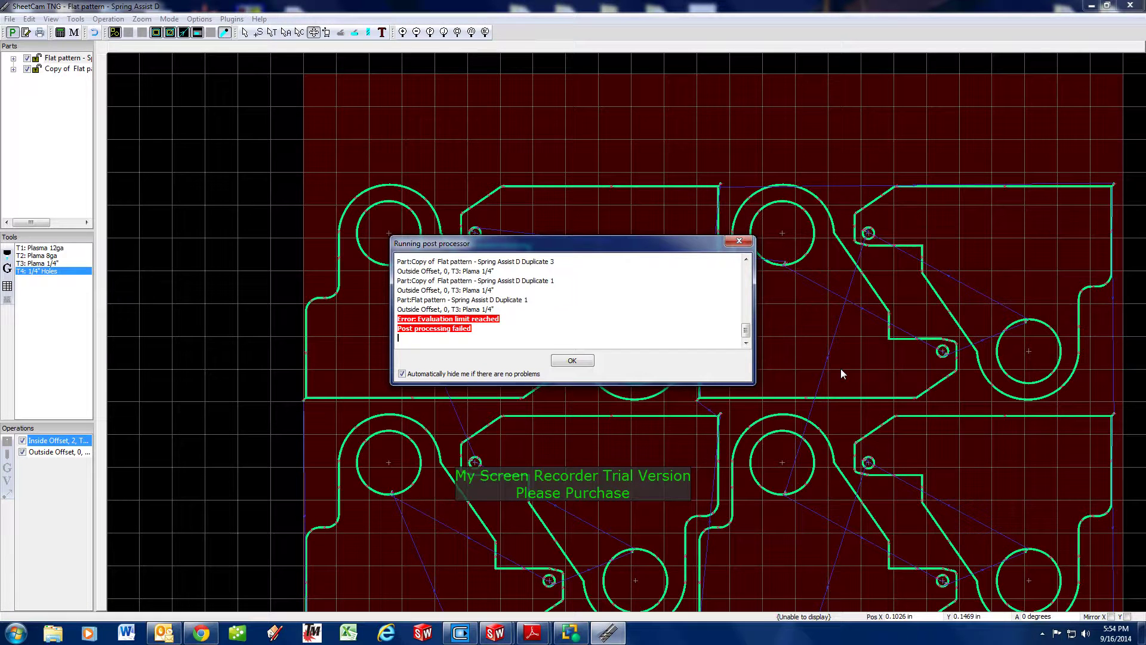
click(739, 242)
- Review the cutting paths and rapid moves of all the nested pairs, from the whole sheet to the starting corner
scroll(741, 248, down, 3)
scroll(744, 174, down, 1)
scroll(710, 302, up, 2)
scroll(719, 307, down, 1)
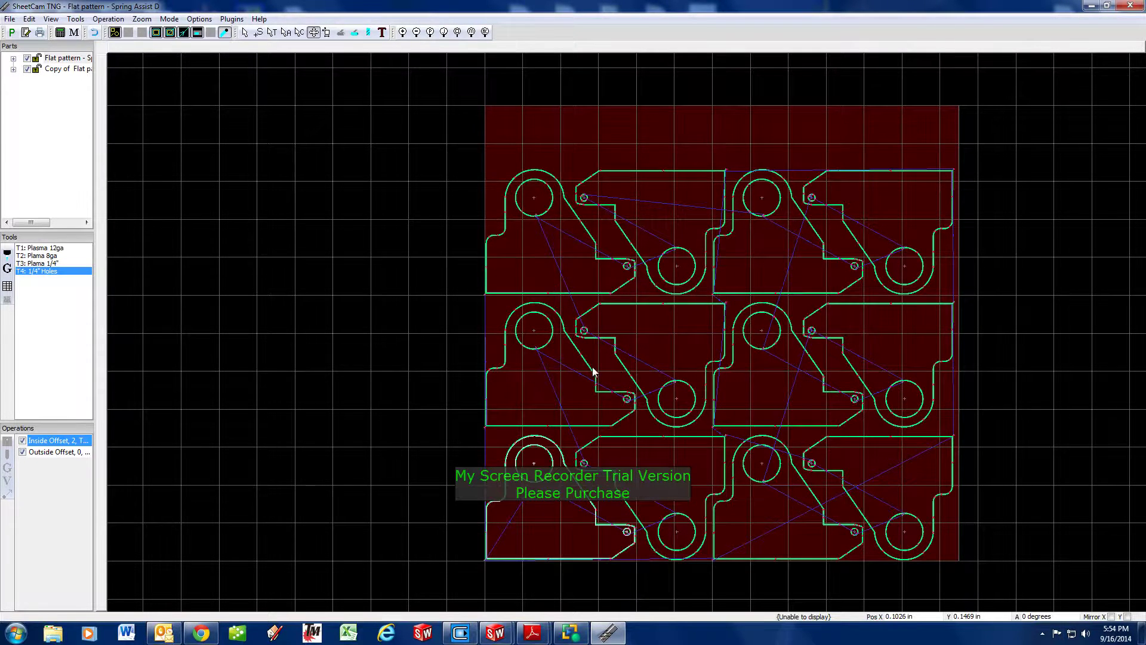
scroll(621, 396, down, 1)
scroll(621, 396, up, 3)
scroll(621, 397, down, 2)
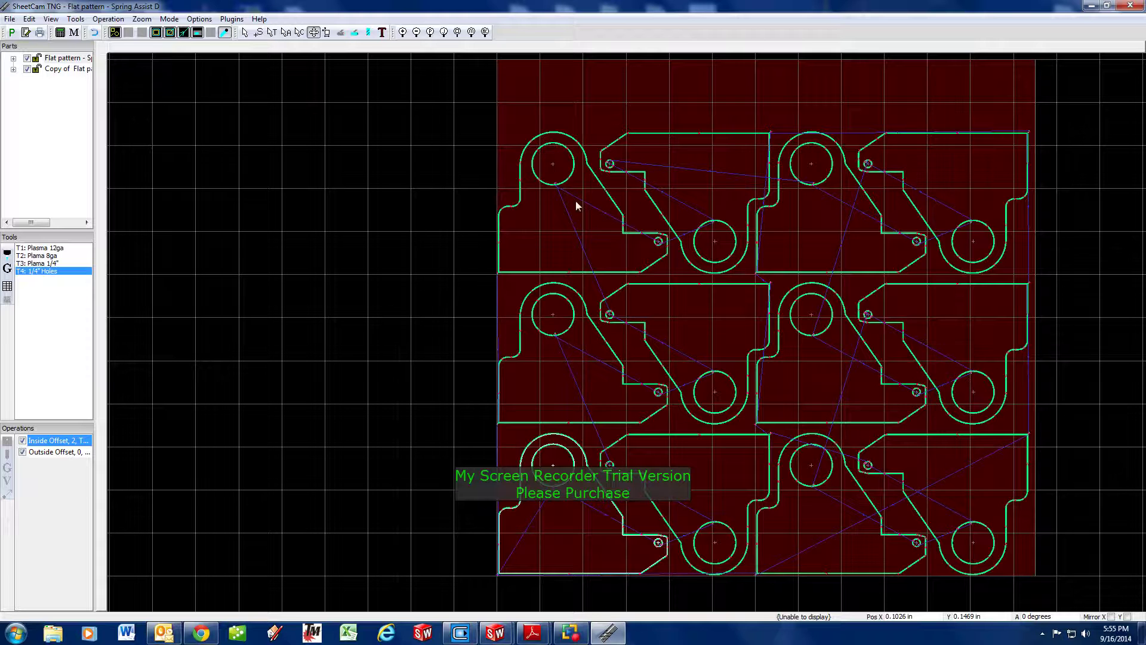
scroll(641, 484, down, 1)
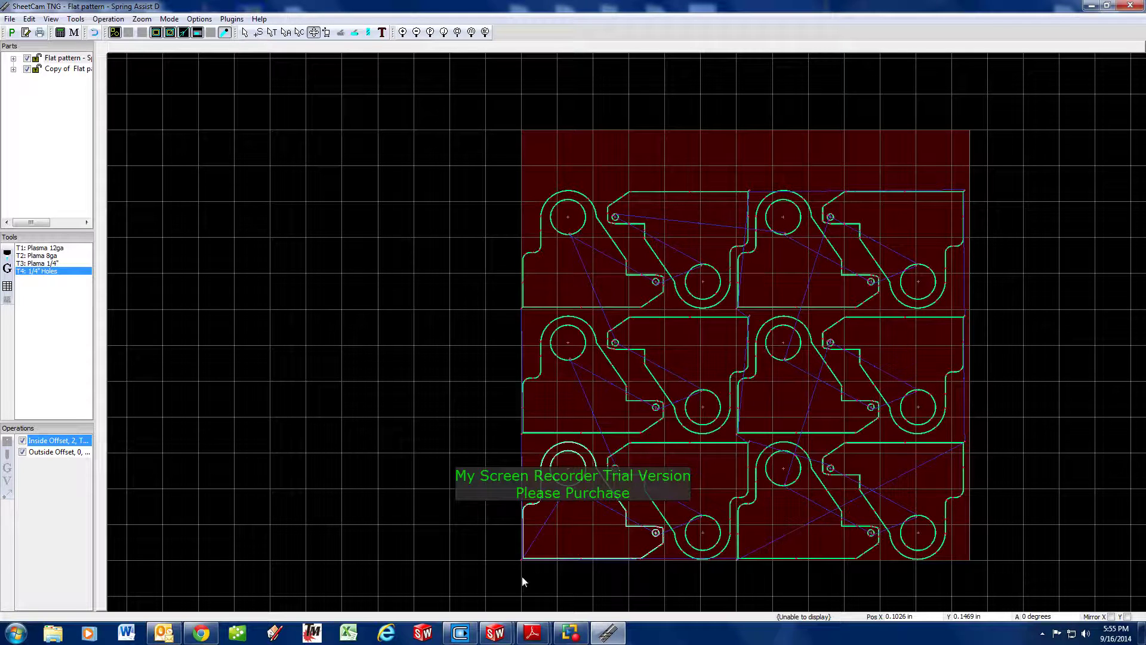
scroll(564, 511, up, 4)
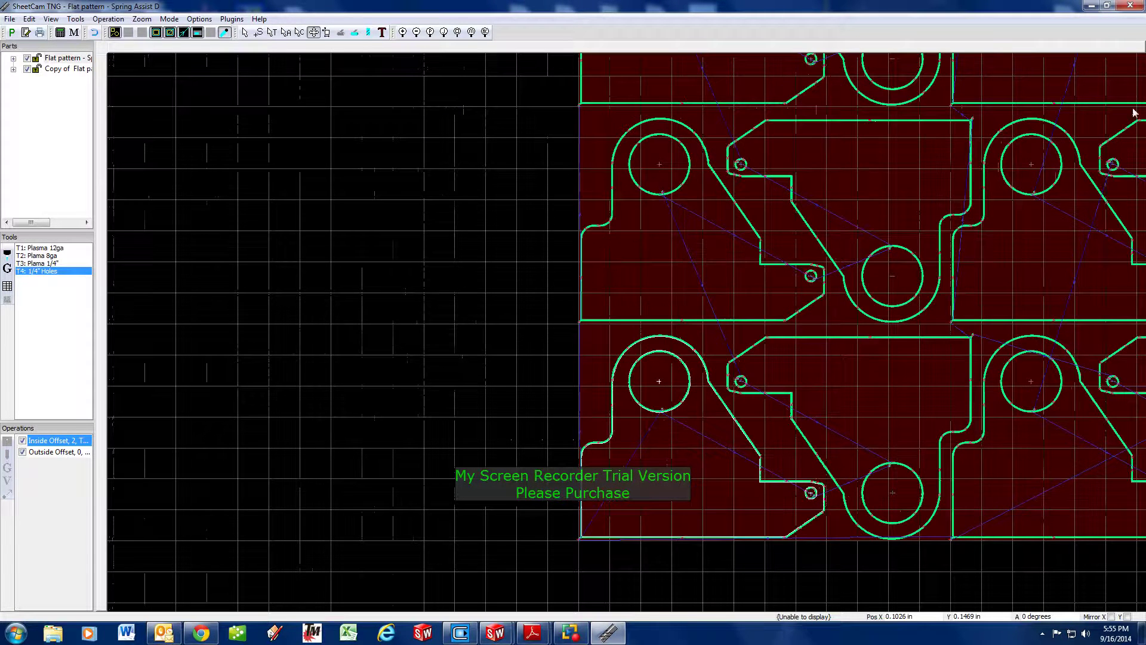
- Start a cutting simulation of the nested job and dismiss the post processor report
click(369, 34)
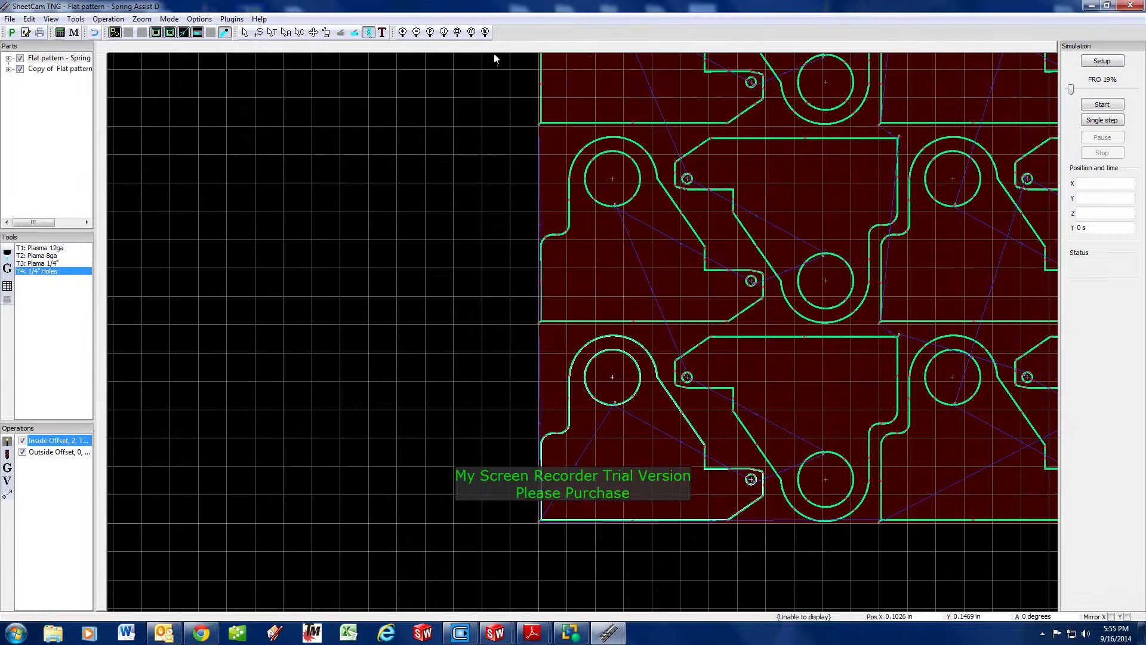
click(1102, 105)
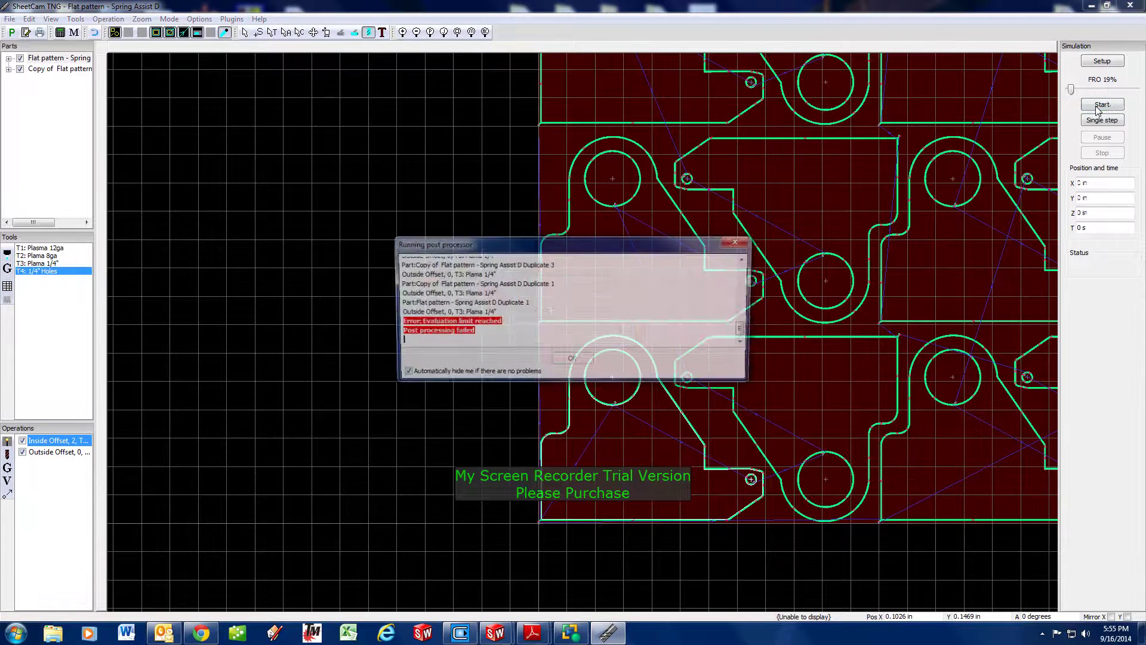
click(739, 241)
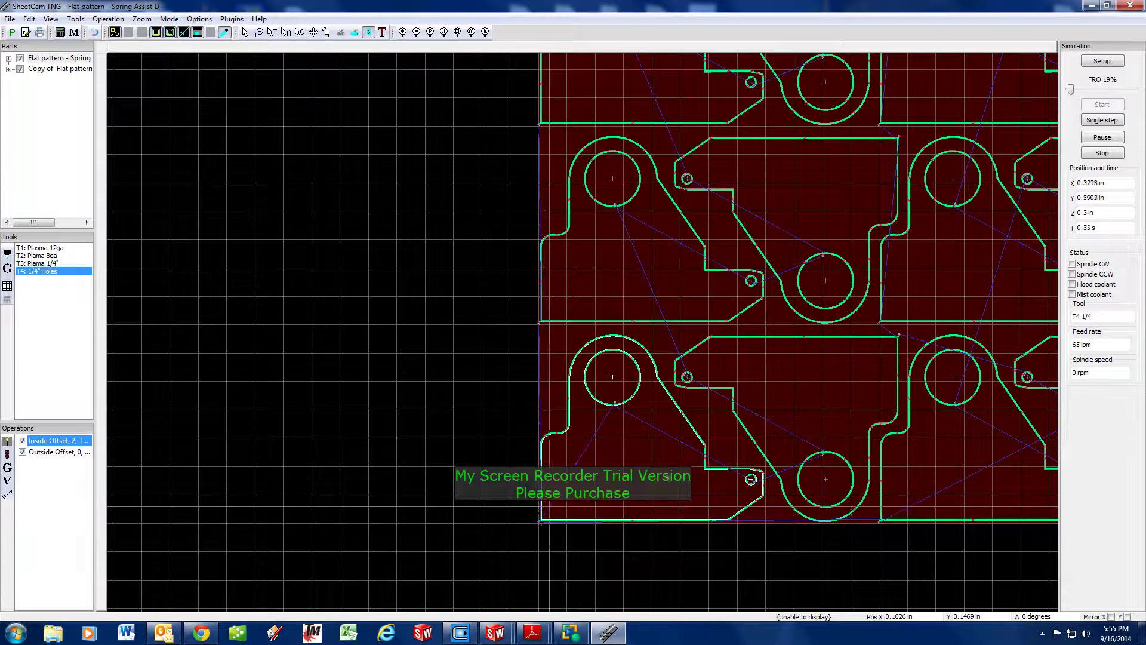
- Speed up the cutting simulation to a 296% feed rate override and check the settings of the 1/4" Holes tool
drag(1071, 91, 1107, 95)
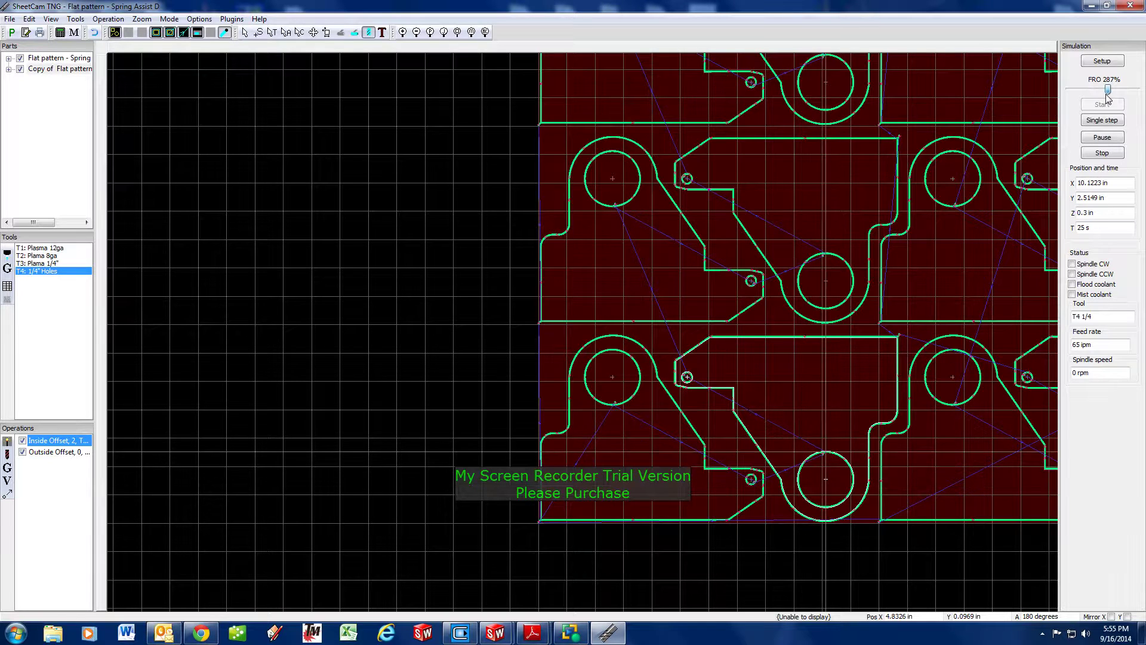
drag(1107, 97, 1110, 98)
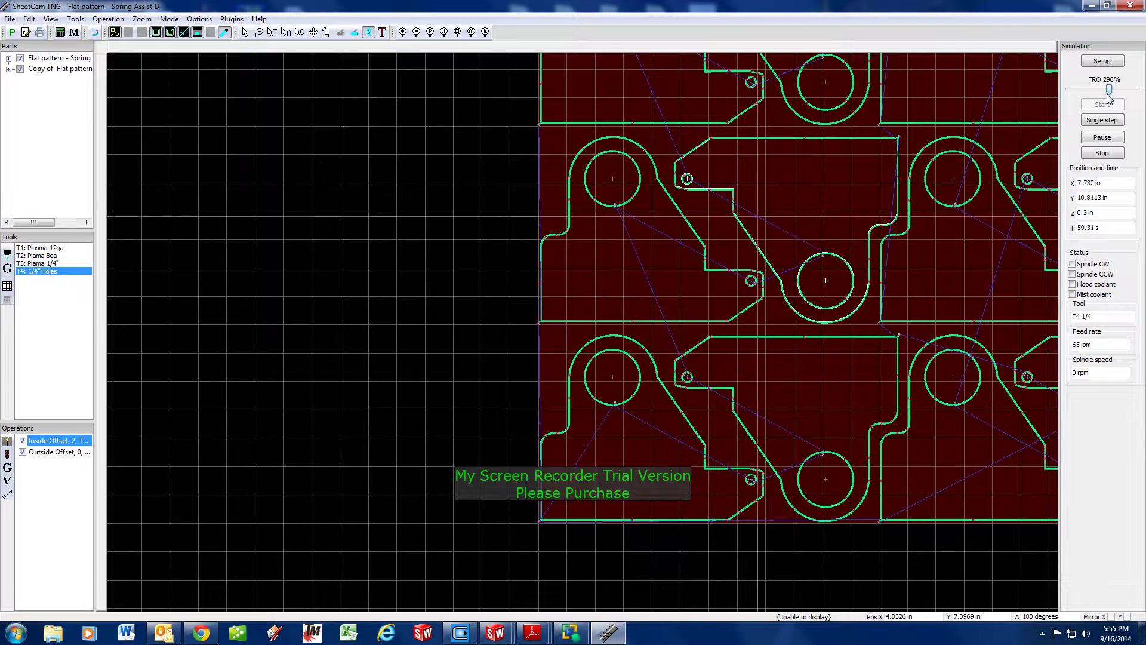
double_click(54, 272)
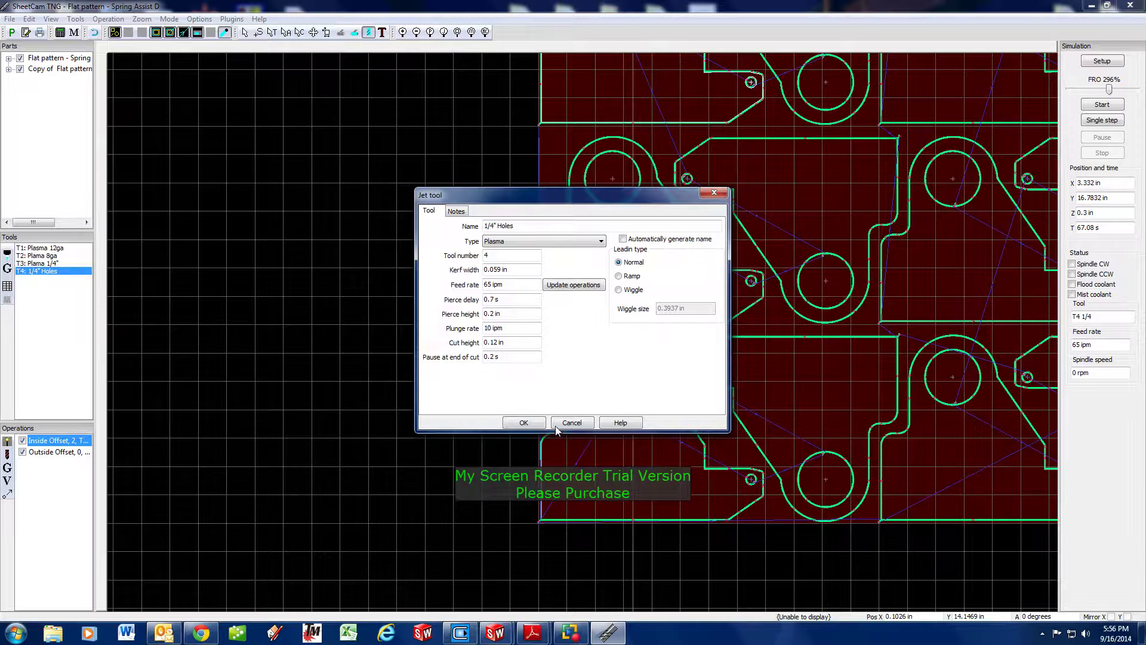
click(537, 423)
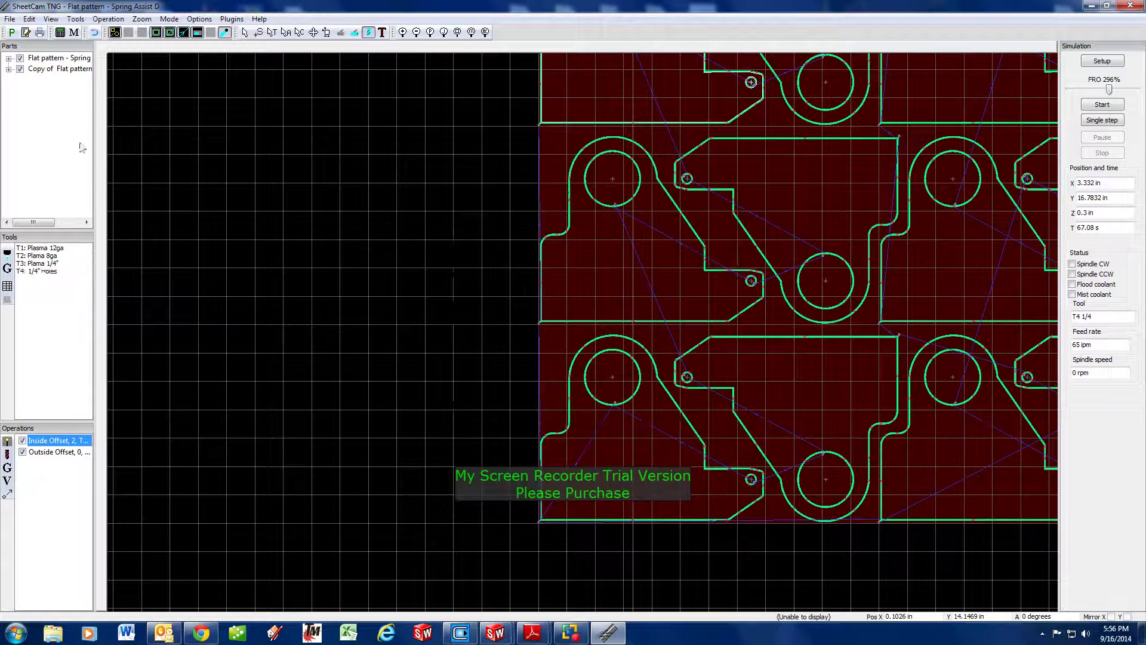
- Examine the duplicates belonging to the flat pattern part and its copy
click(76, 59)
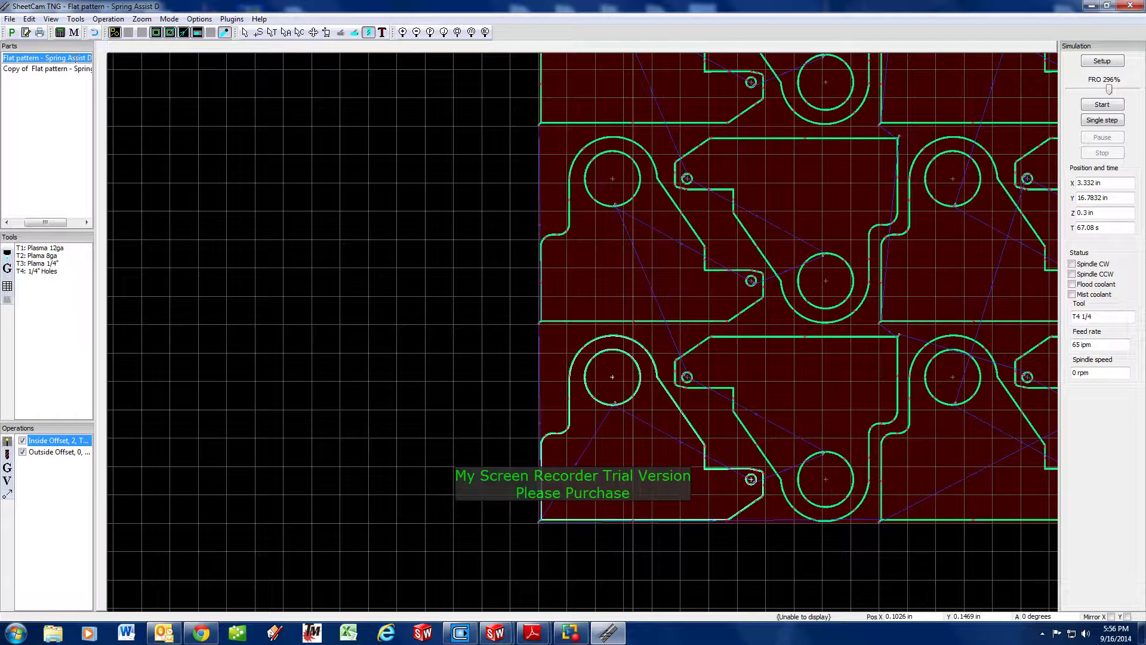
key(Return)
drag(48, 222, 35, 222)
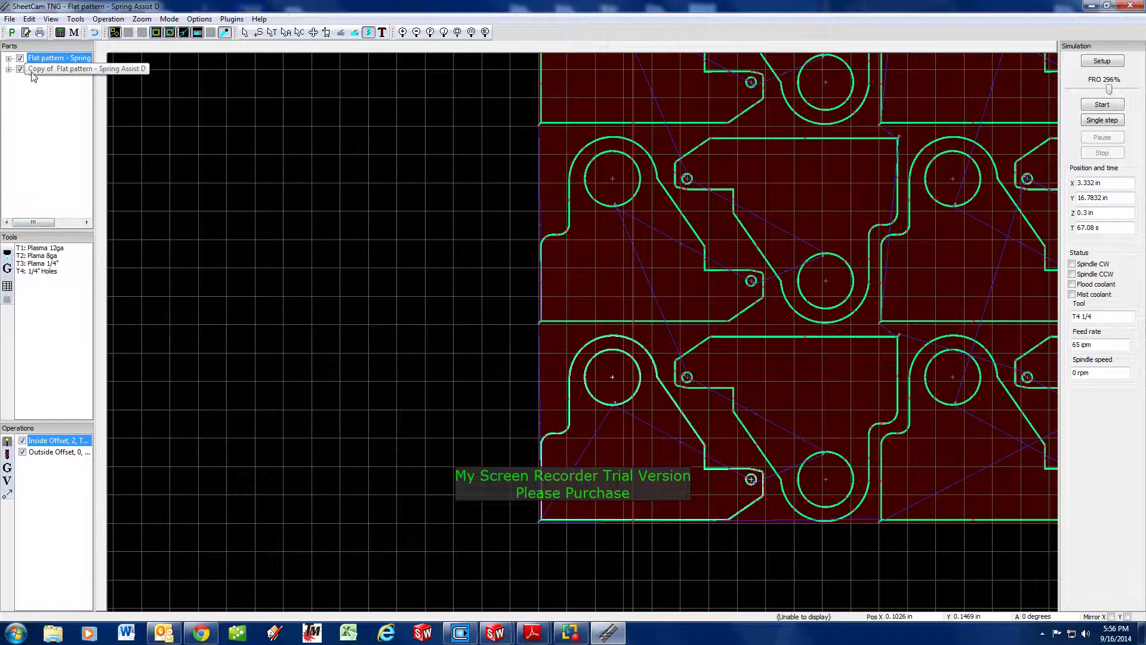
click(9, 58)
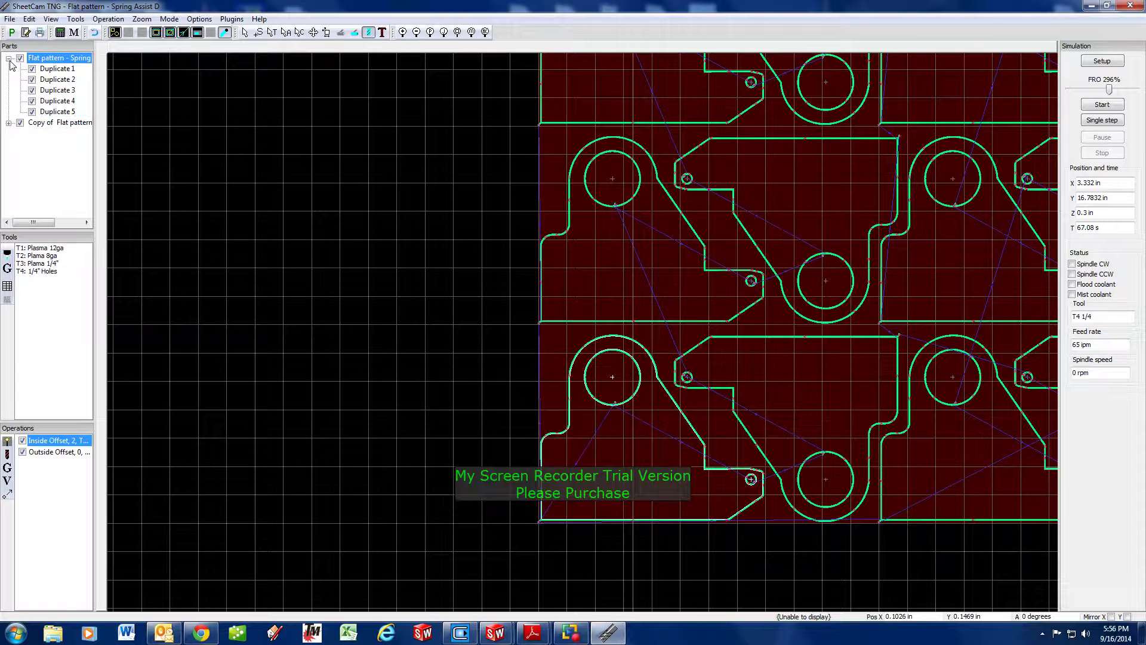
click(8, 123)
click(8, 123)
click(64, 60)
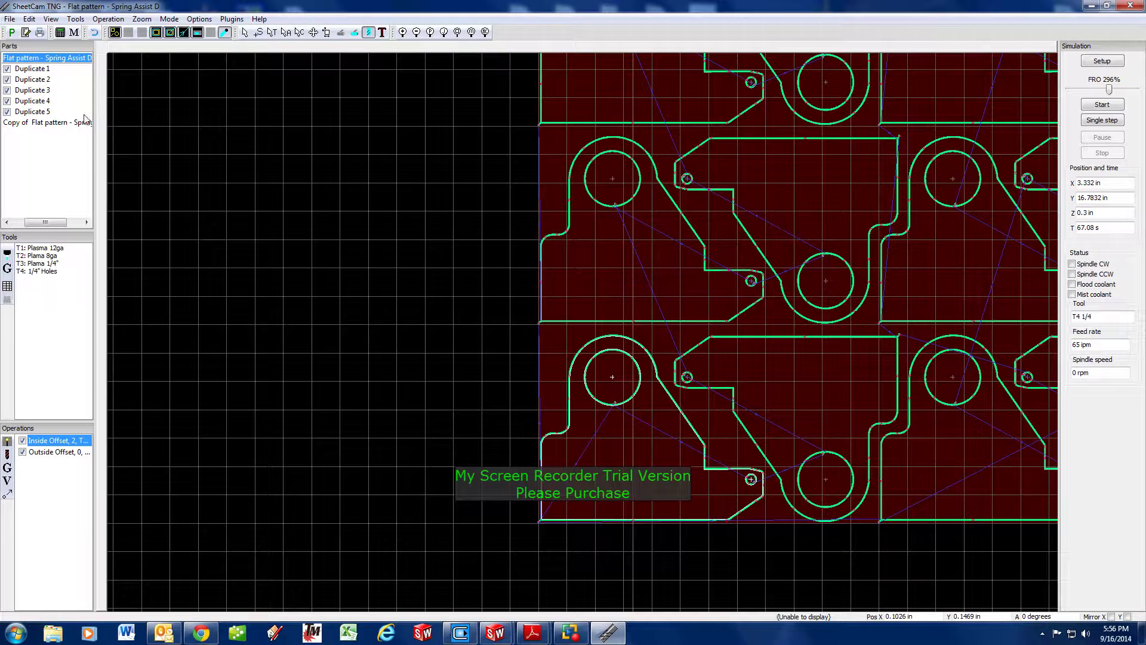
- Check the cut ordering, start position and cutting rules of the Inside Offset operation
click(58, 453)
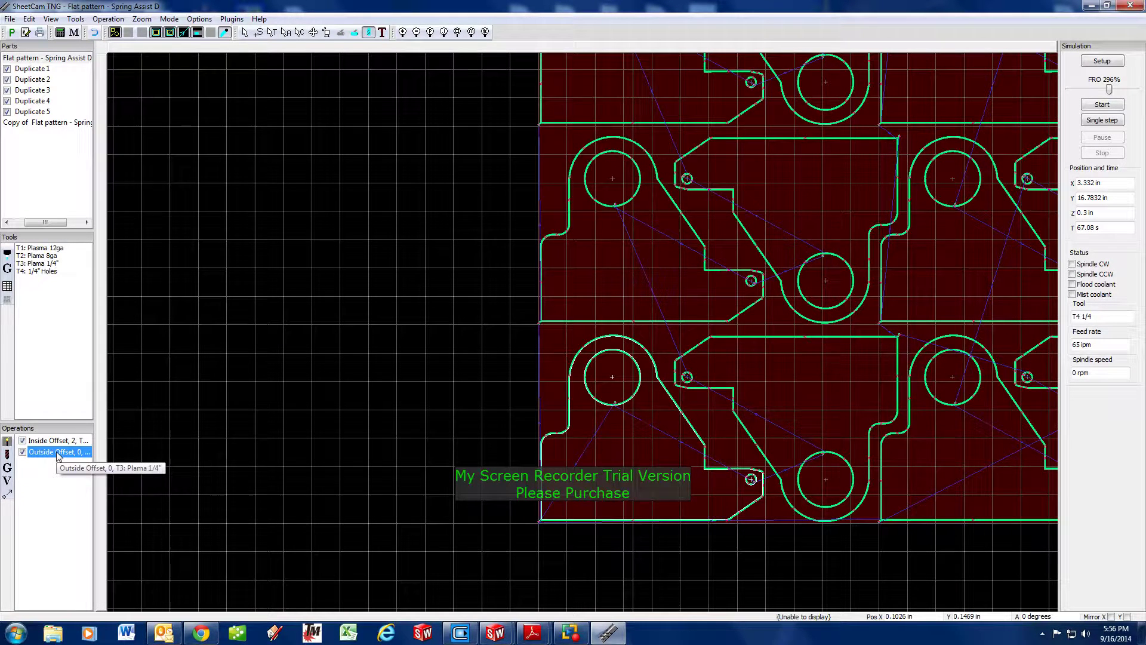
double_click(58, 440)
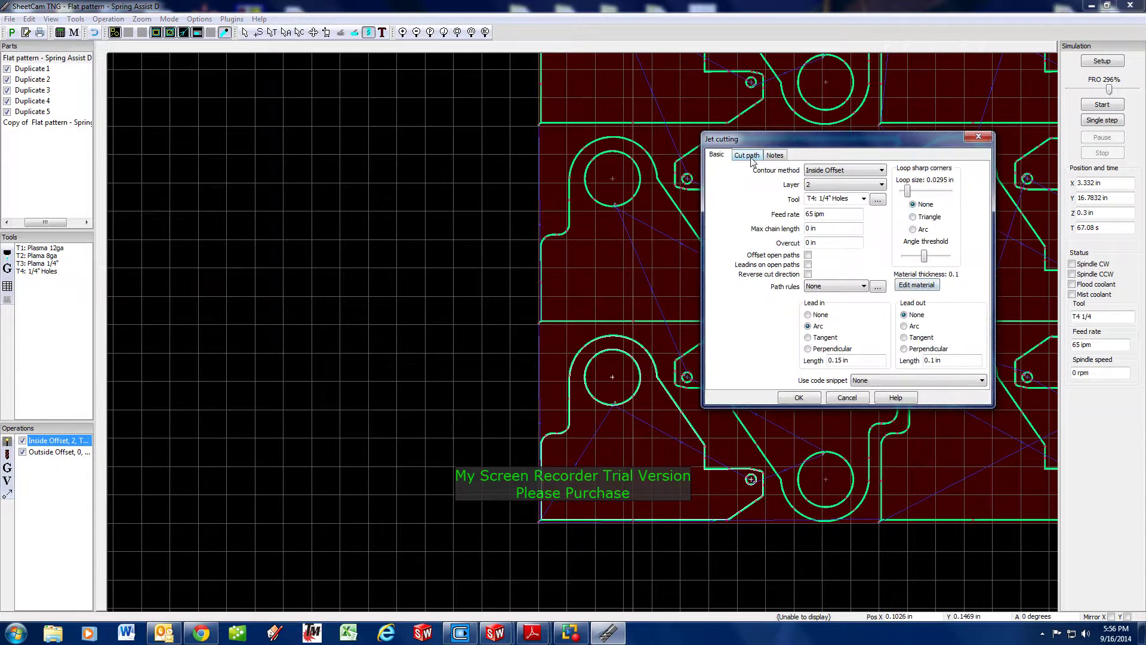
click(747, 156)
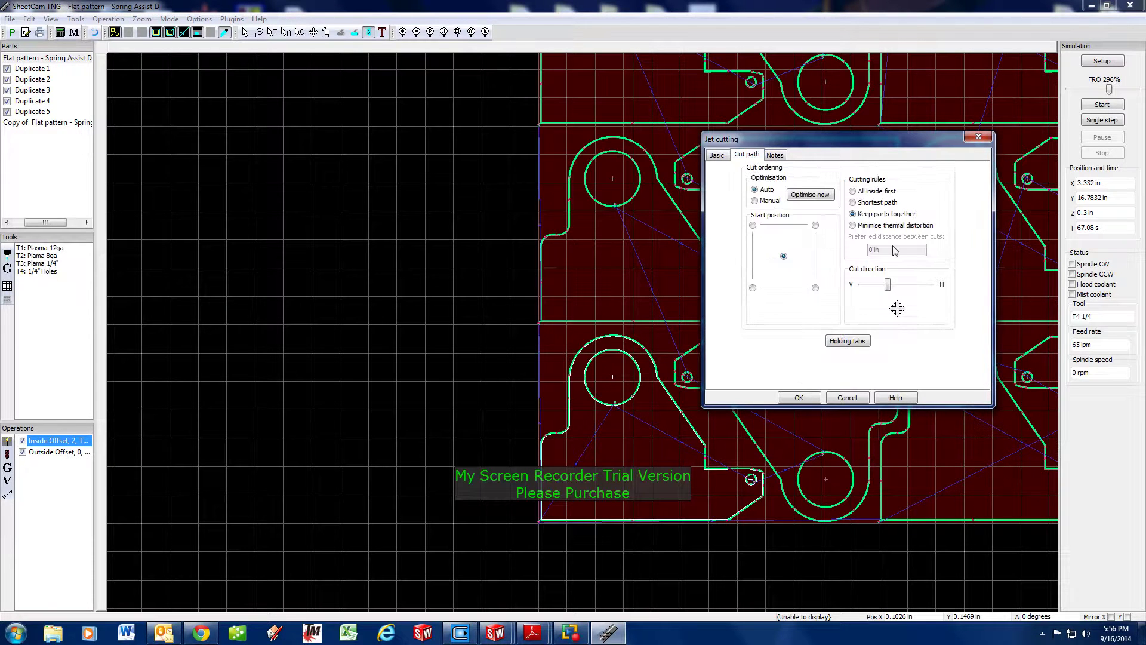
click(798, 398)
- Review the Outside Offset operation's cut path, basic and path rules settings, and close it without changes
double_click(58, 452)
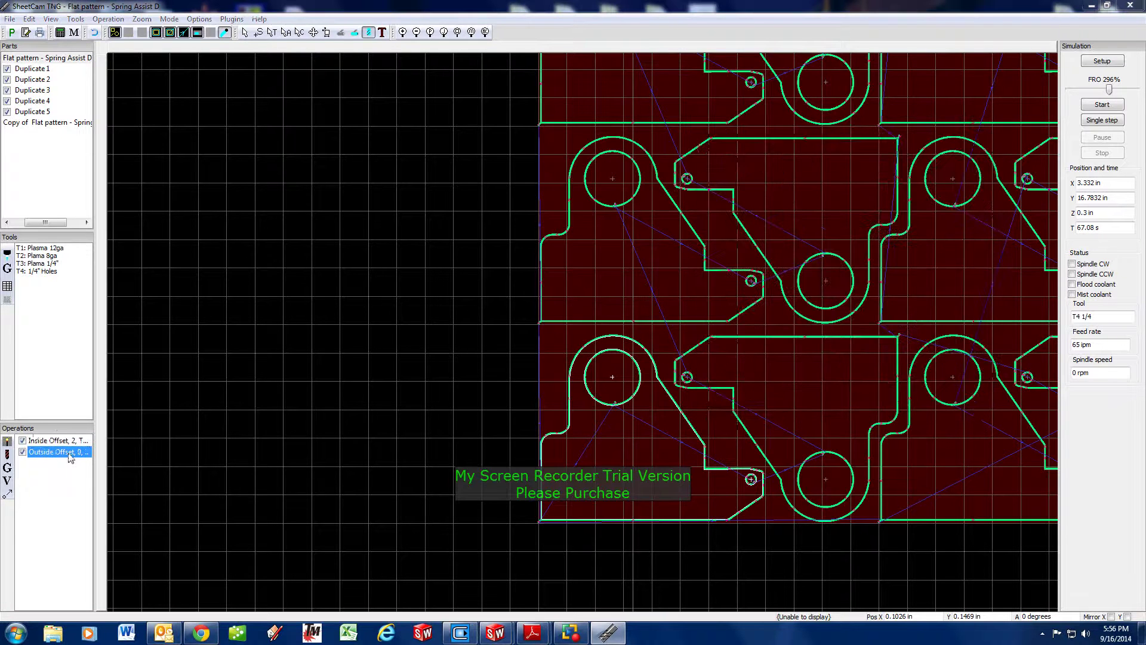
click(749, 157)
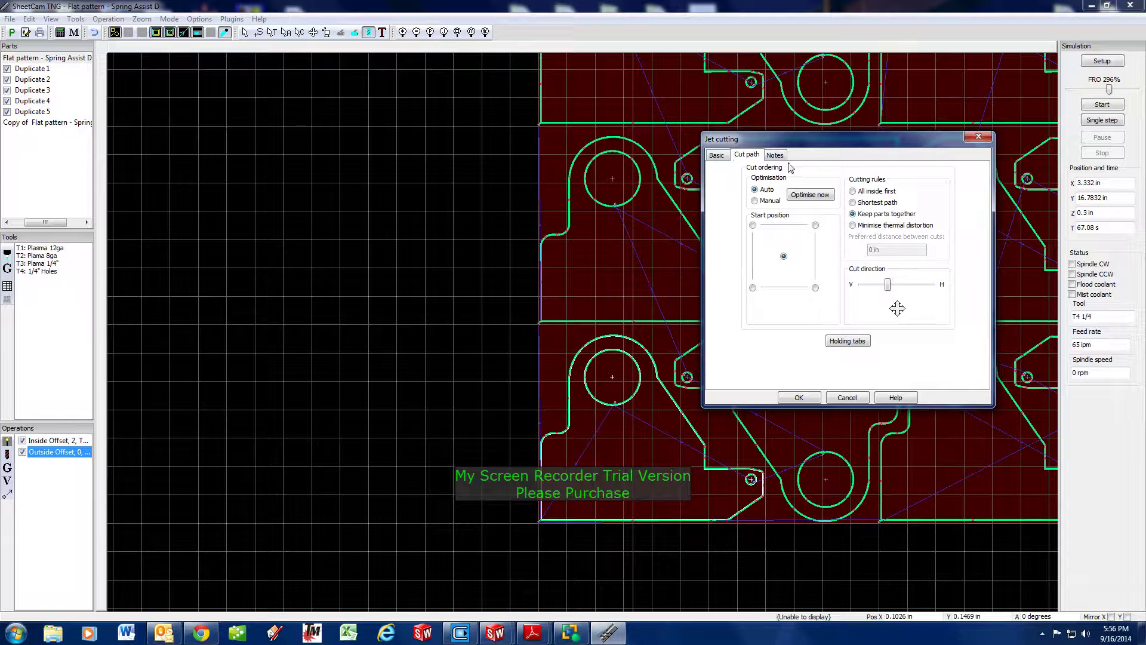
click(715, 156)
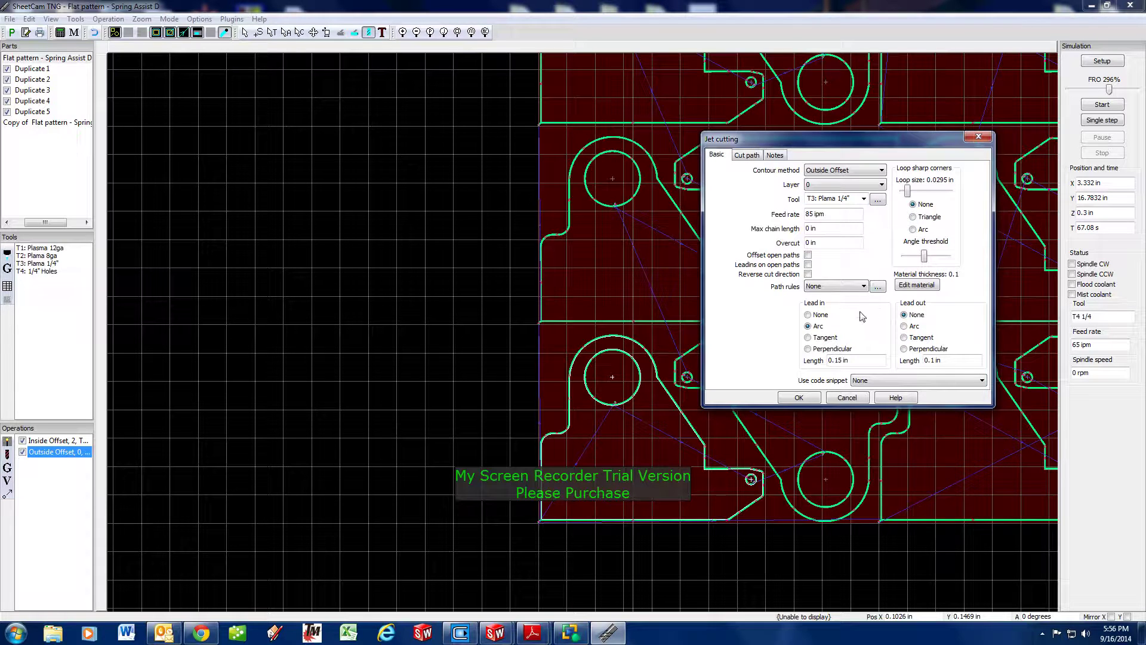
click(858, 288)
click(858, 287)
click(877, 287)
click(566, 257)
click(566, 257)
click(666, 240)
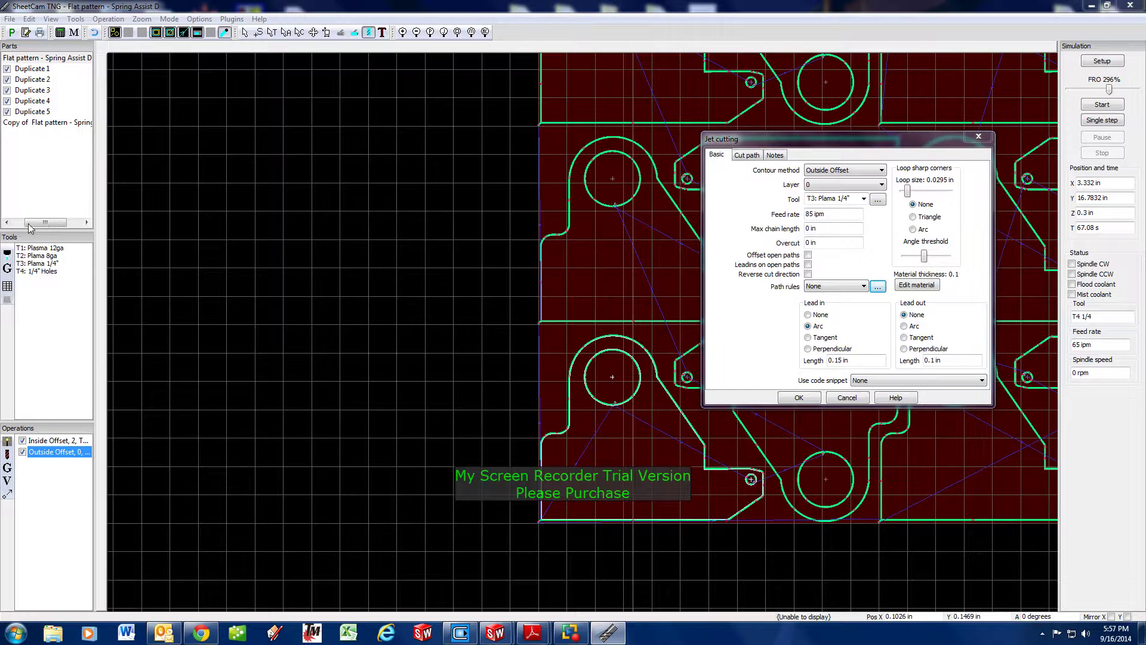
click(978, 136)
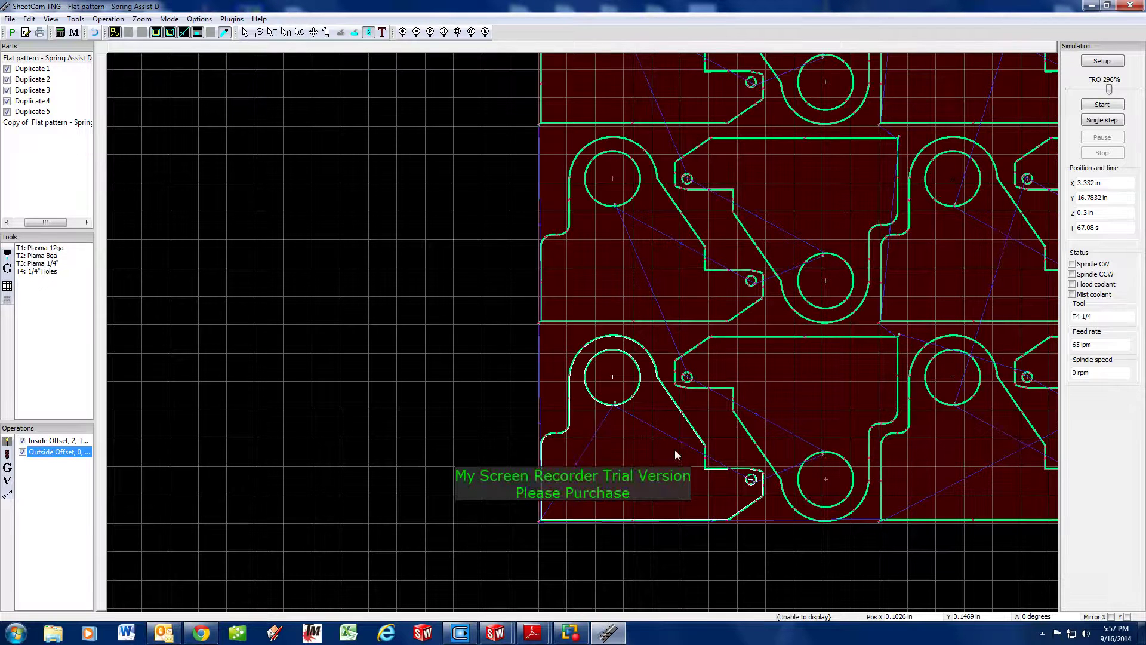
- Set the Inside Offset operation to cut all inside first, with the cut direction shifted towards horizontal
click(56, 442)
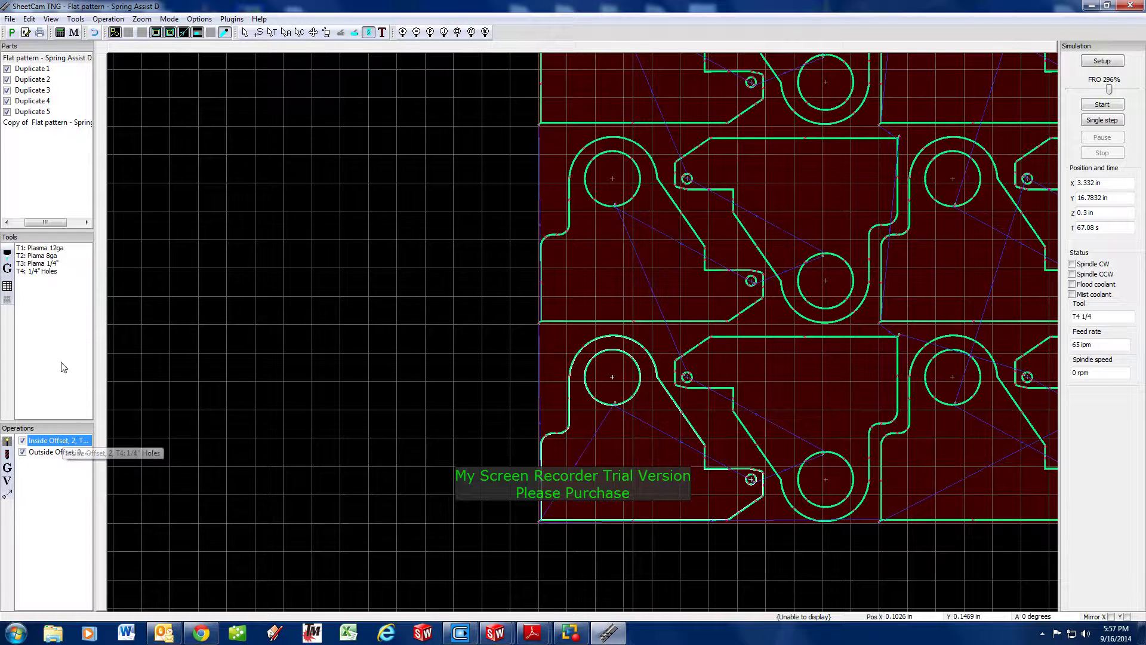
double_click(60, 441)
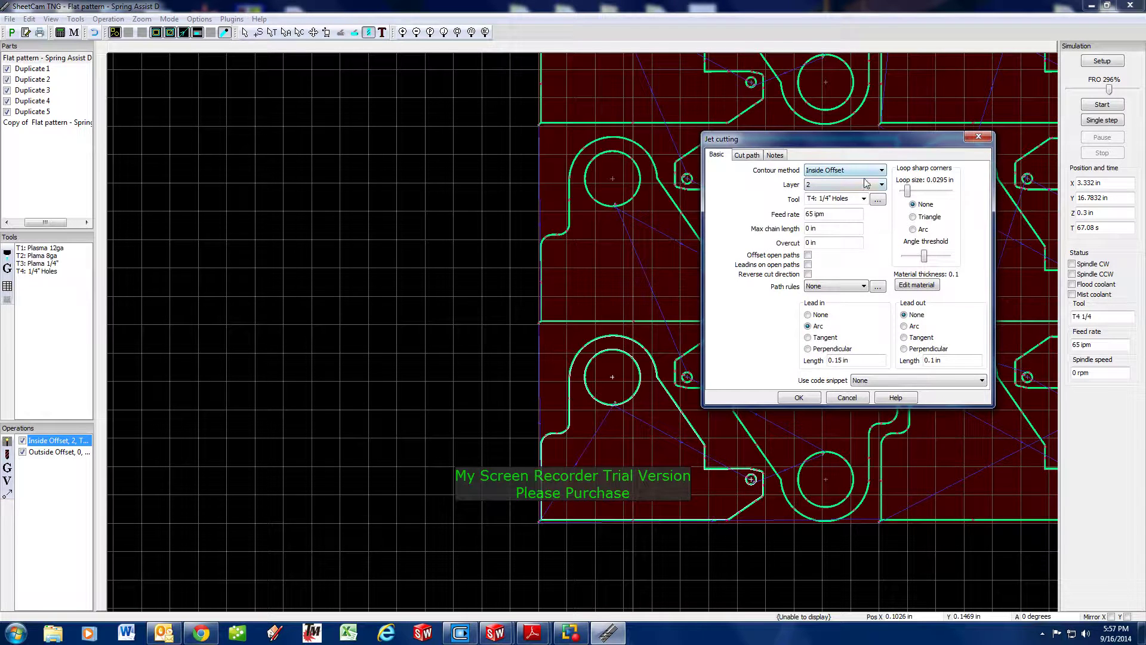
click(745, 156)
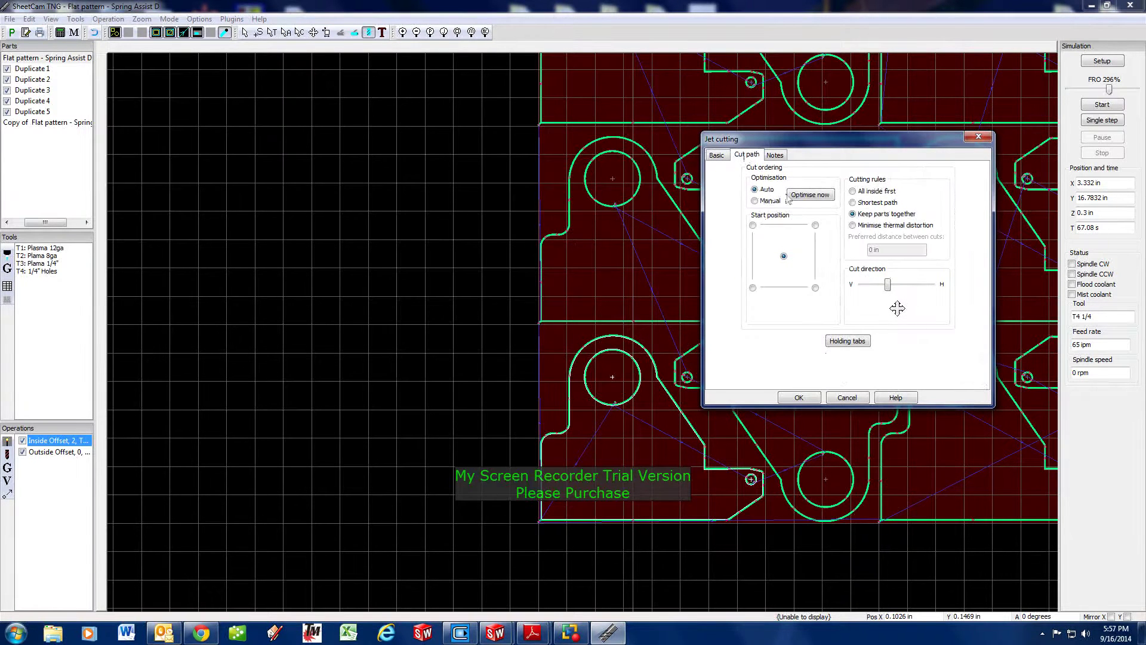
drag(888, 284, 915, 293)
click(852, 191)
click(799, 398)
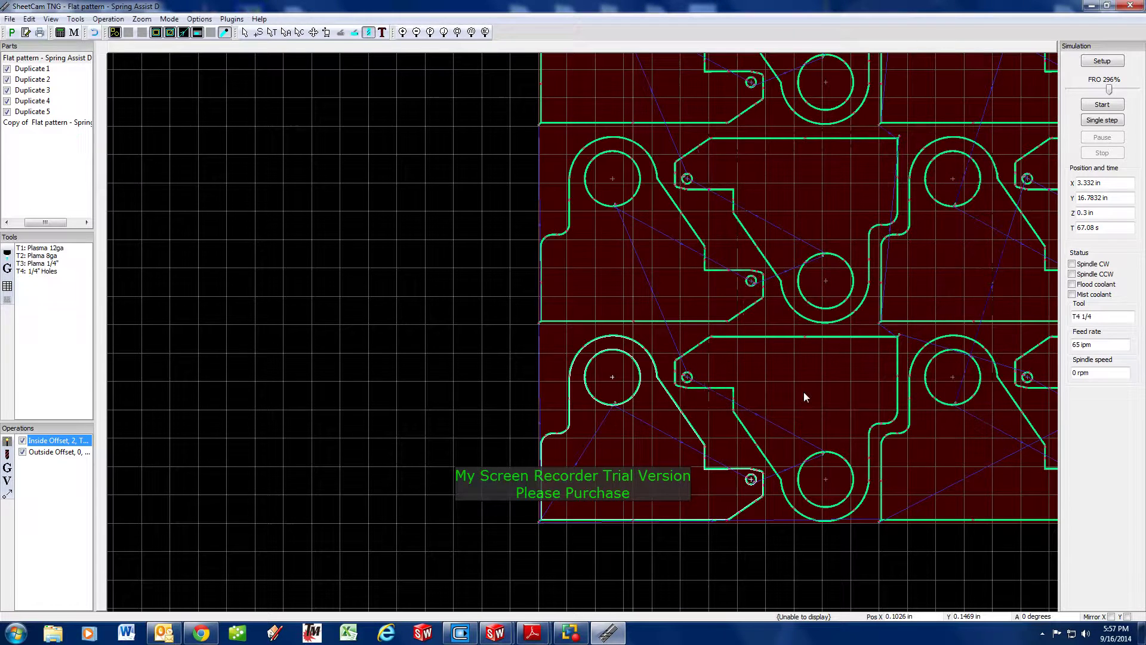
- Set the Outside Offset operation to cut all inside first and shift its cut direction towards horizontal
double_click(69, 451)
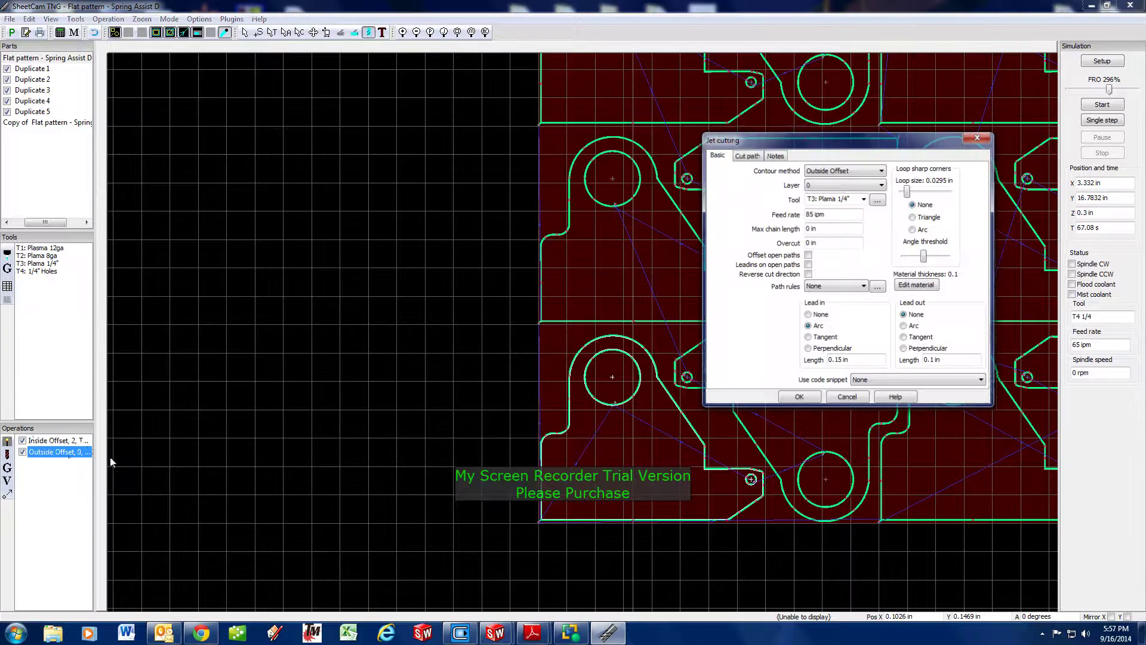
click(746, 156)
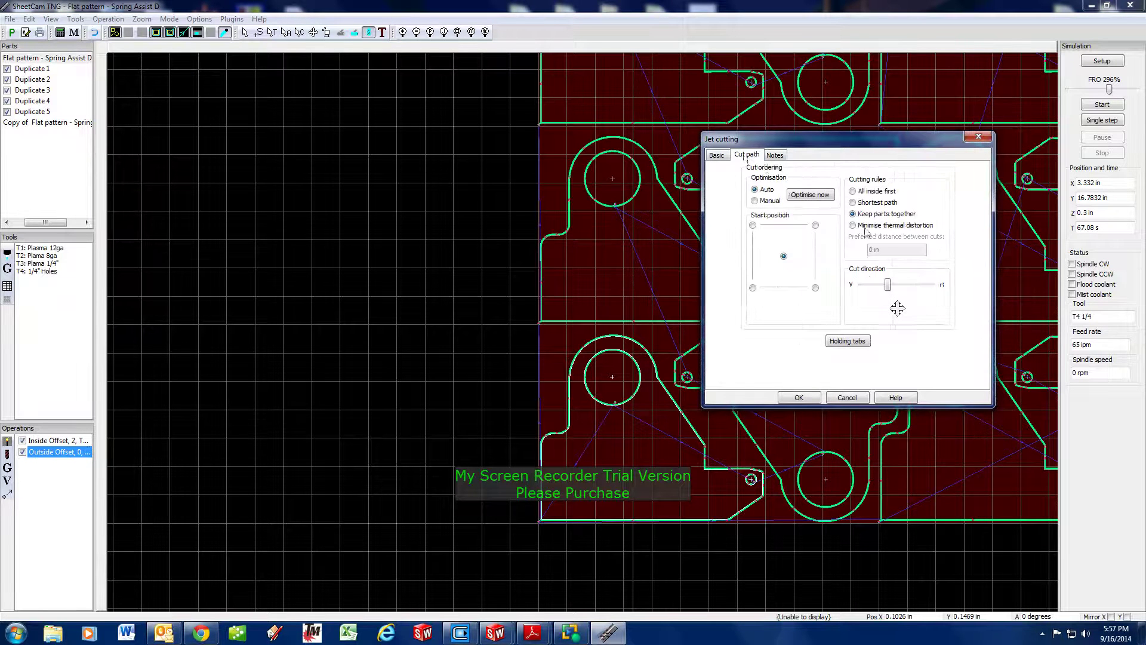
click(852, 191)
drag(887, 285, 912, 286)
click(819, 397)
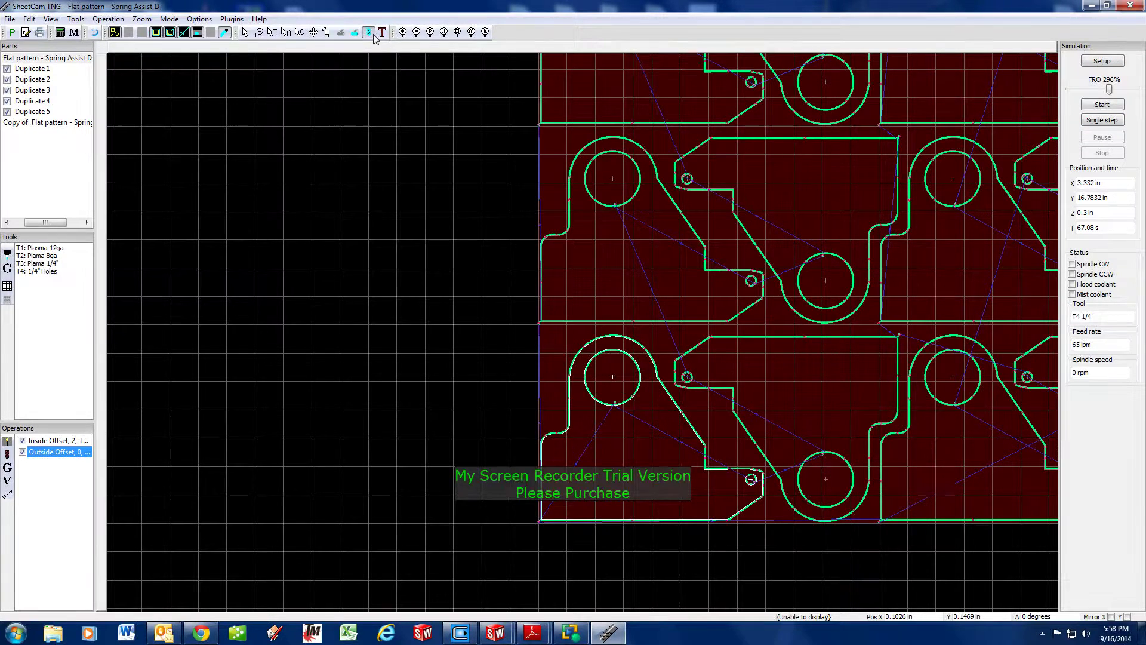
- Inspect the cutting paths and rapid moves across the nested sheet, close up and as a whole
scroll(597, 223, up, 1)
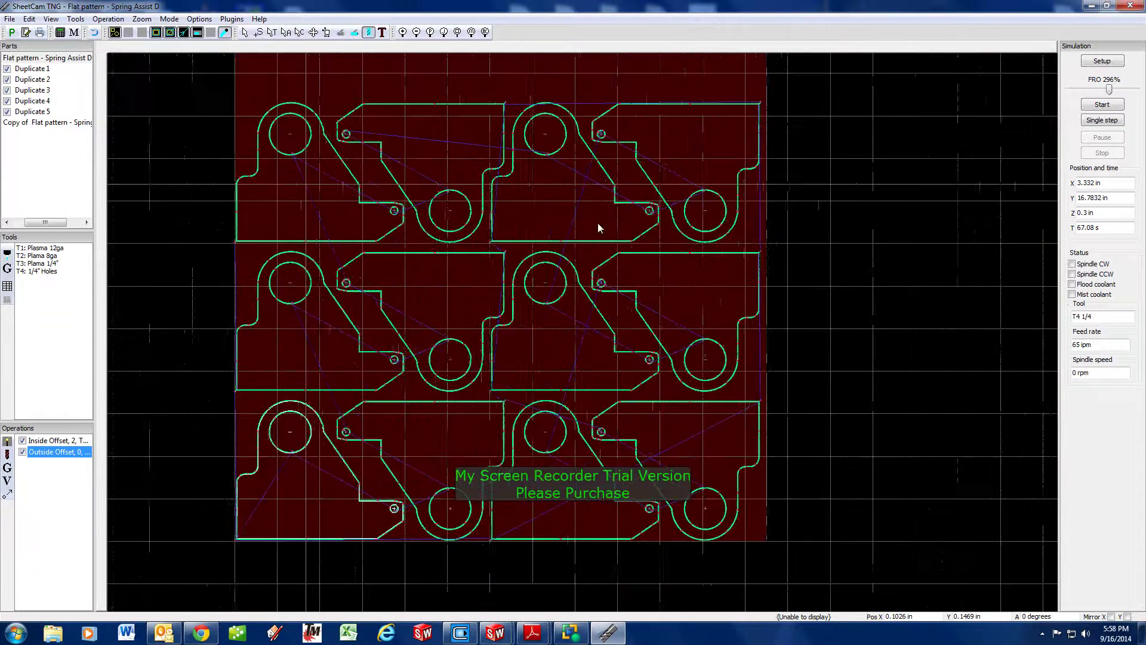
scroll(597, 223, down, 3)
scroll(497, 245, up, 3)
scroll(621, 366, up, 4)
scroll(620, 365, down, 5)
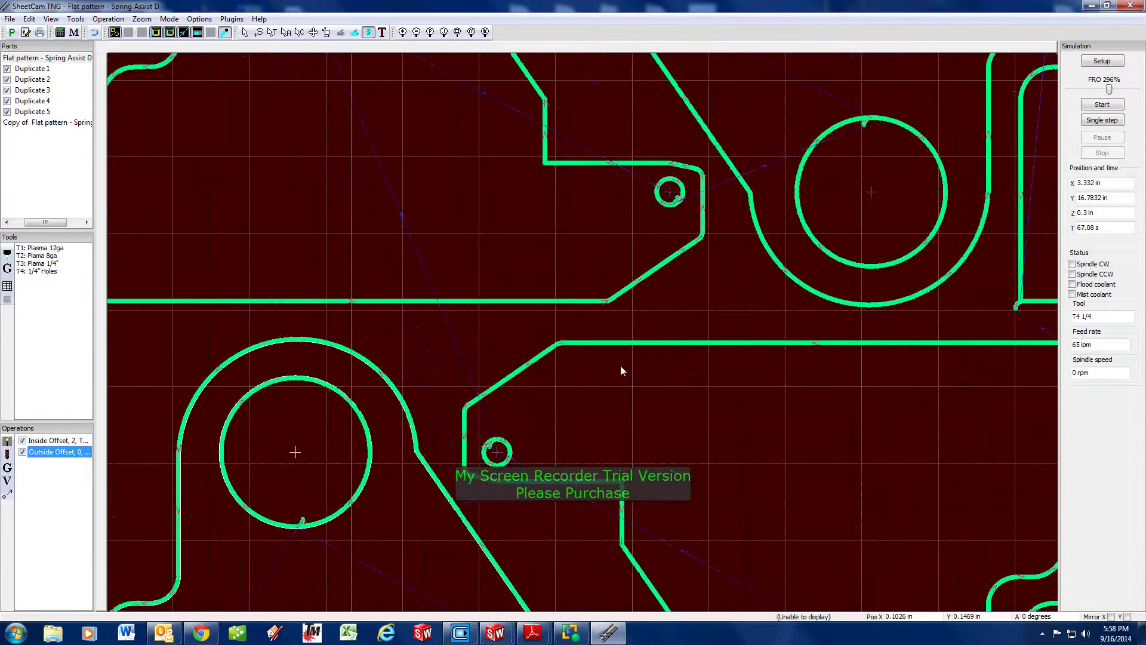
scroll(655, 504, up, 3)
scroll(725, 400, down, 3)
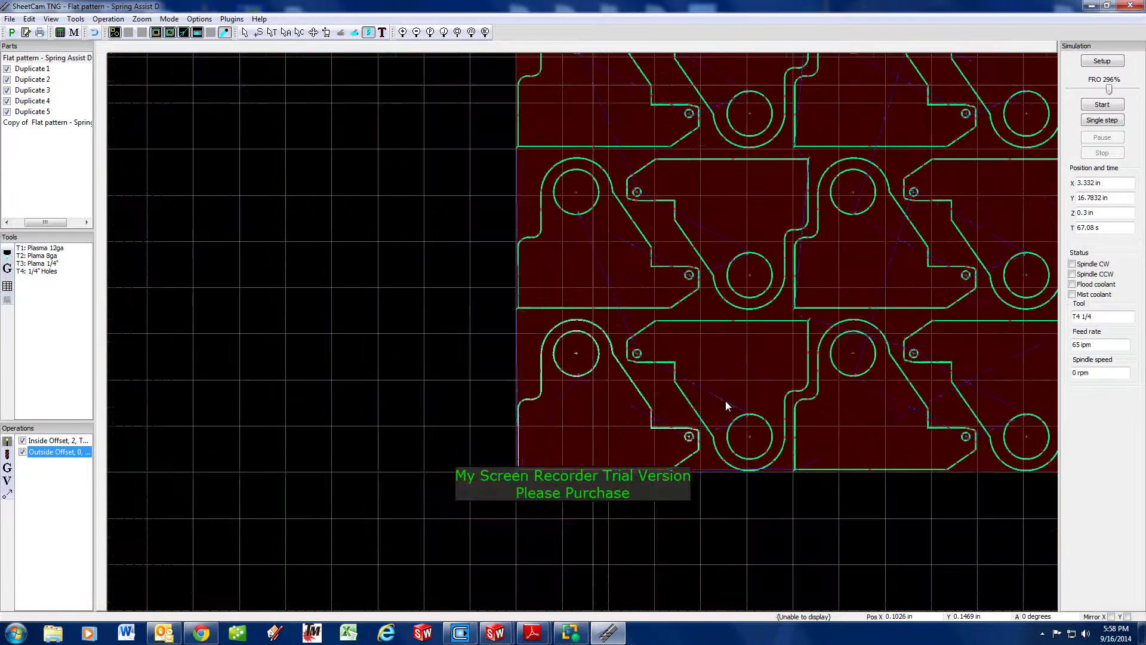
scroll(678, 396, up, 1)
scroll(514, 318, down, 1)
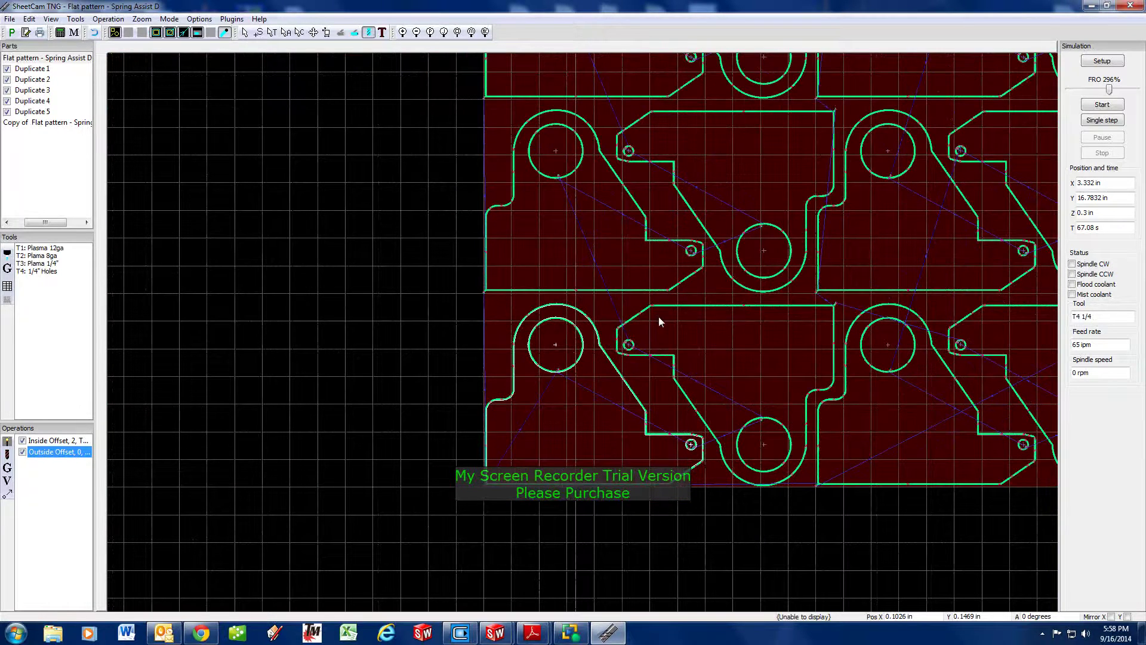
scroll(658, 314, down, 4)
right_drag(1000, 72, 829, 217)
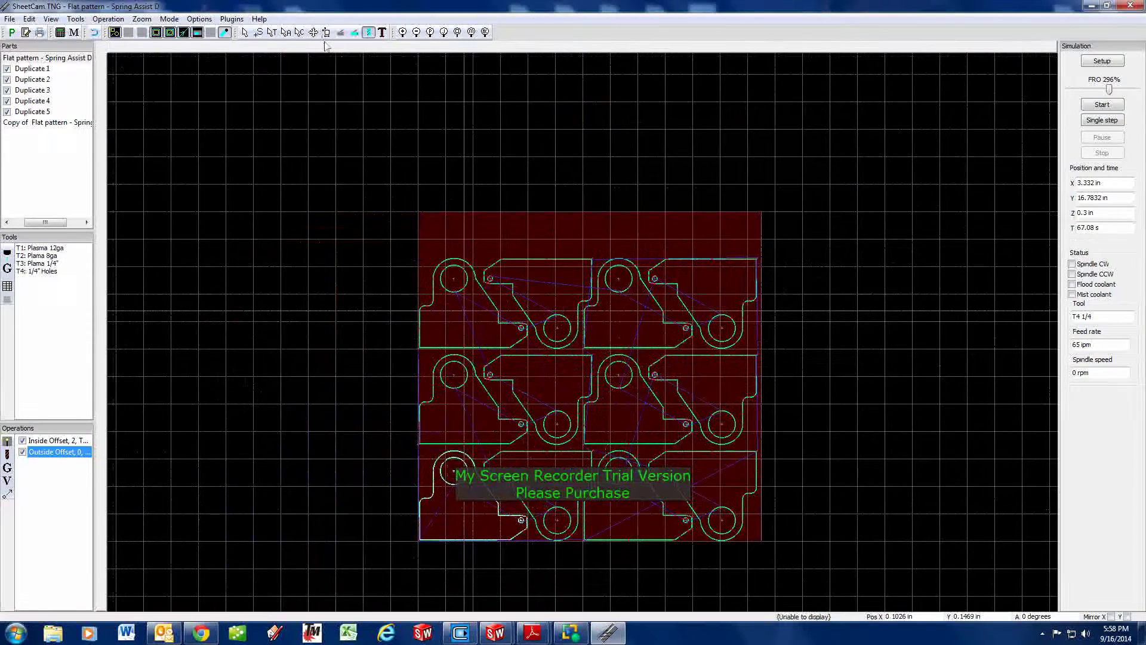
- Delete all duplicated part pairs in nesting mode, keeping the original pair at the sheet's origin corner
click(314, 32)
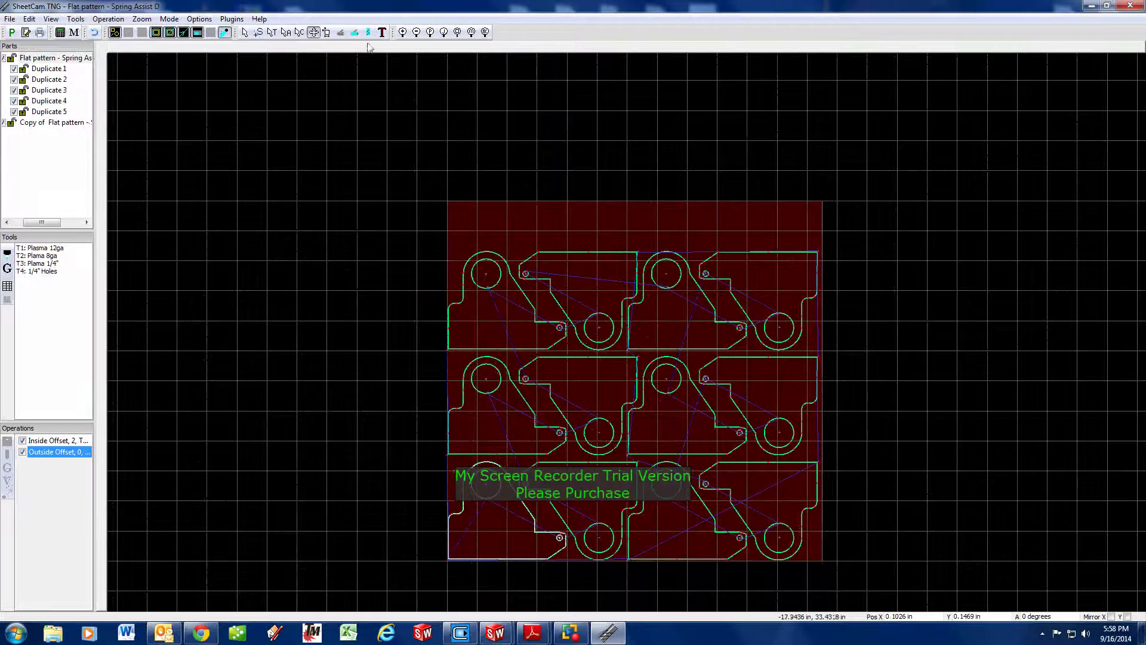
drag(871, 193, 388, 492)
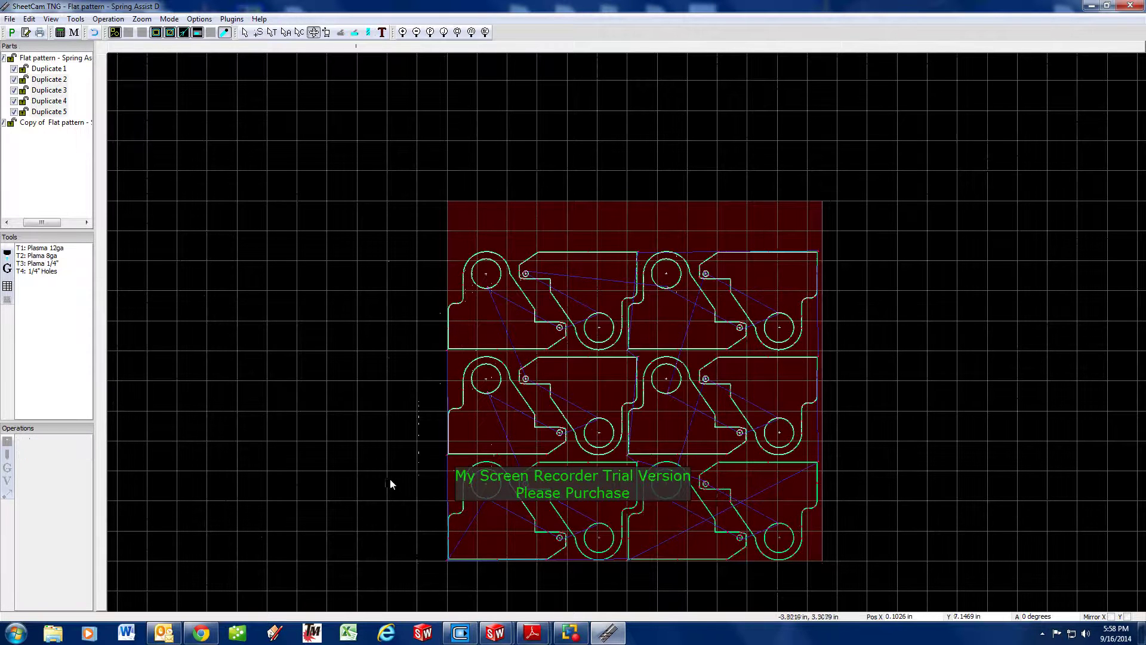
key(Delete)
drag(926, 402, 509, 552)
key(Delete)
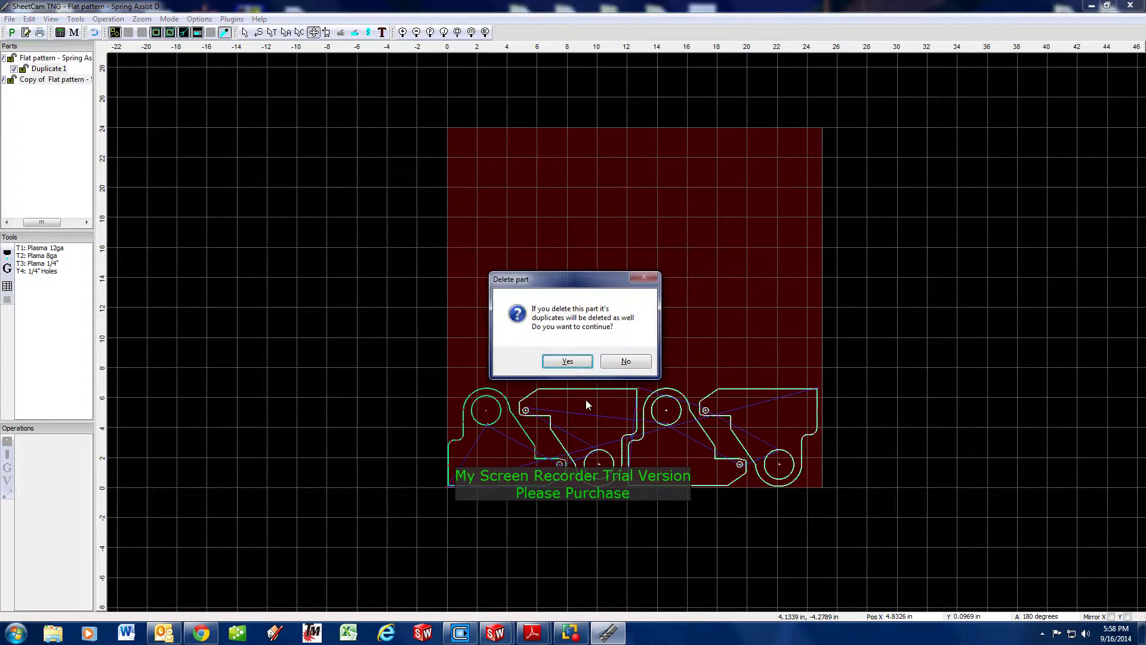
click(625, 362)
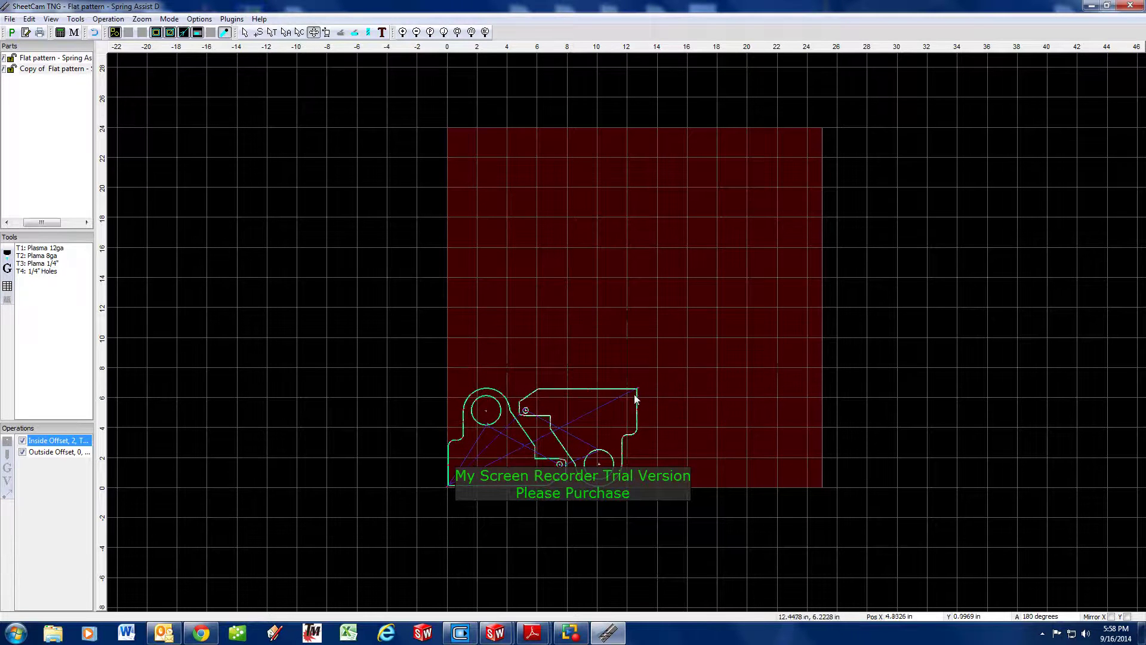
- Delete the copied flat pattern and add a new empty part to the job
scroll(513, 454, up, 5)
scroll(418, 447, down, 1)
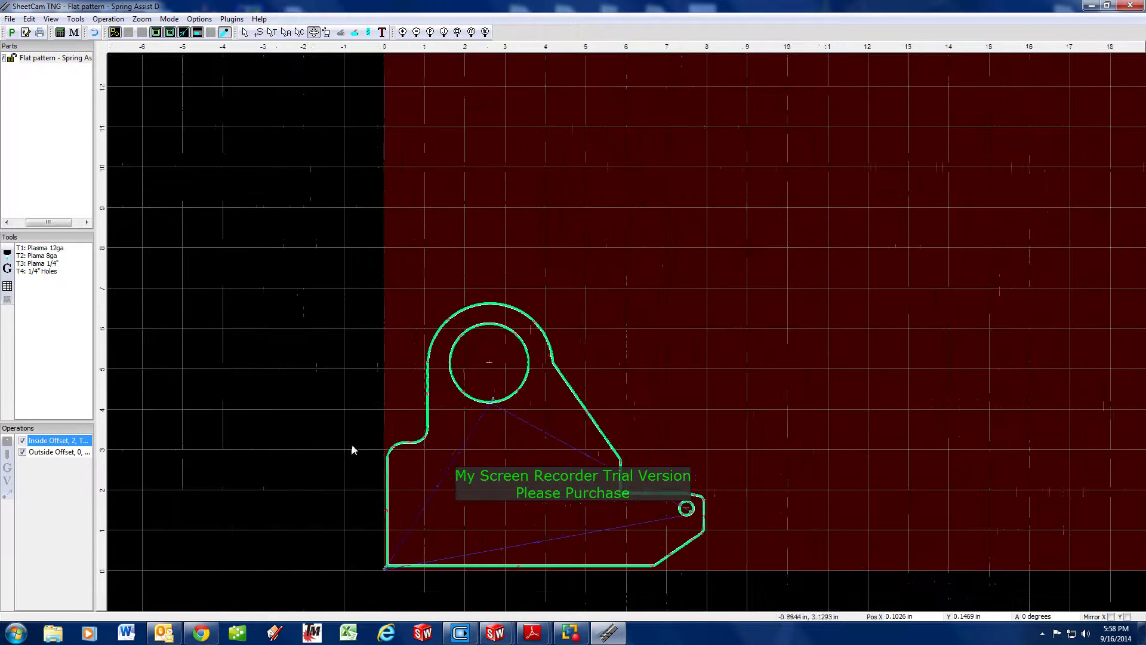
key(ctrl+n)
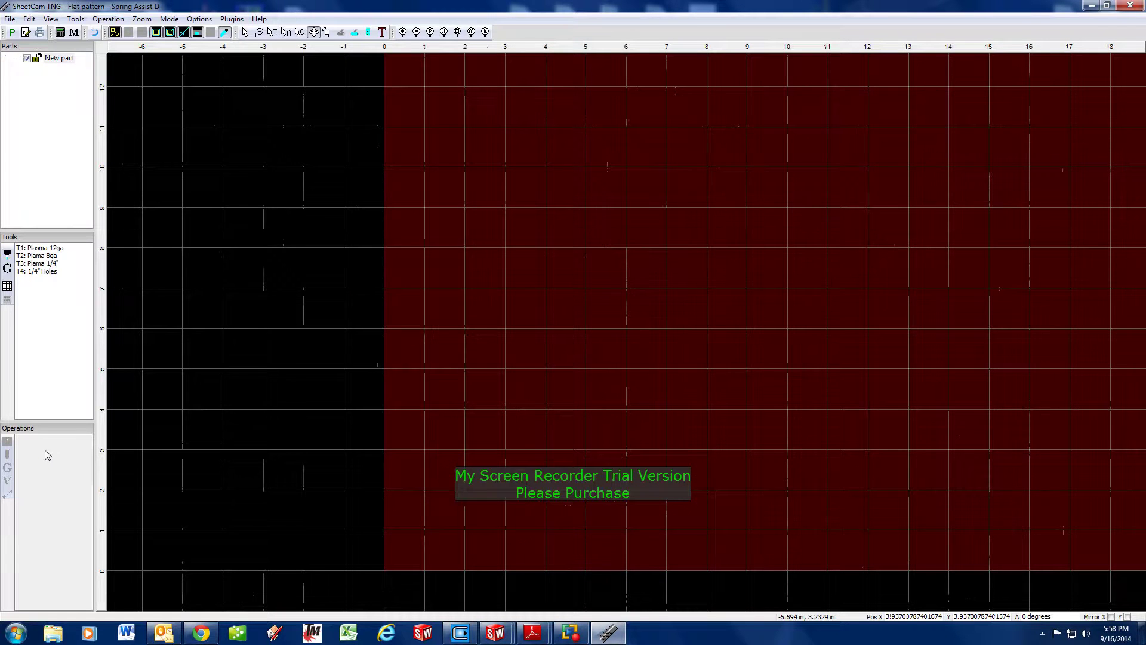
right_click(52, 96)
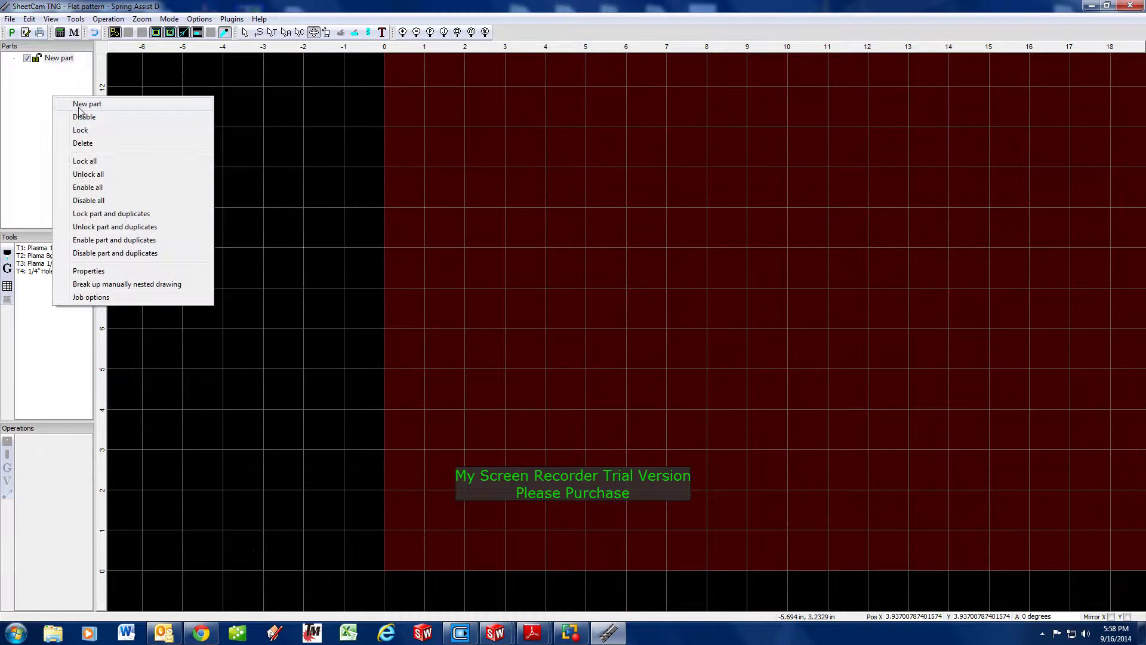
click(271, 148)
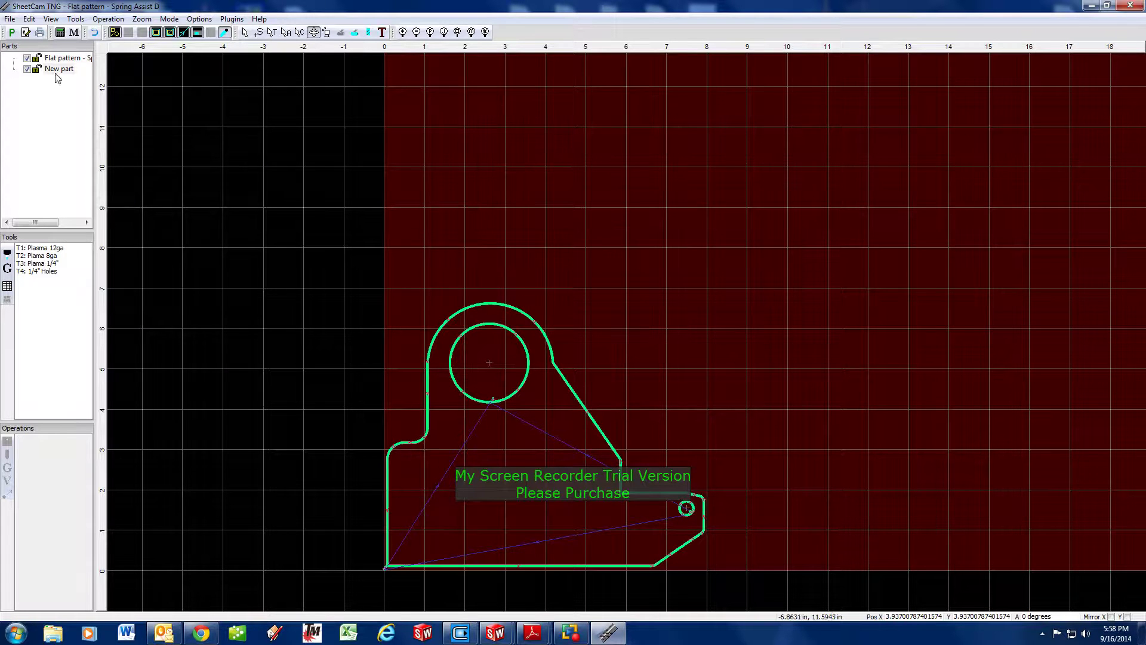
- Make the flat pattern the active part and change from nesting mode to the toolpath view
click(59, 58)
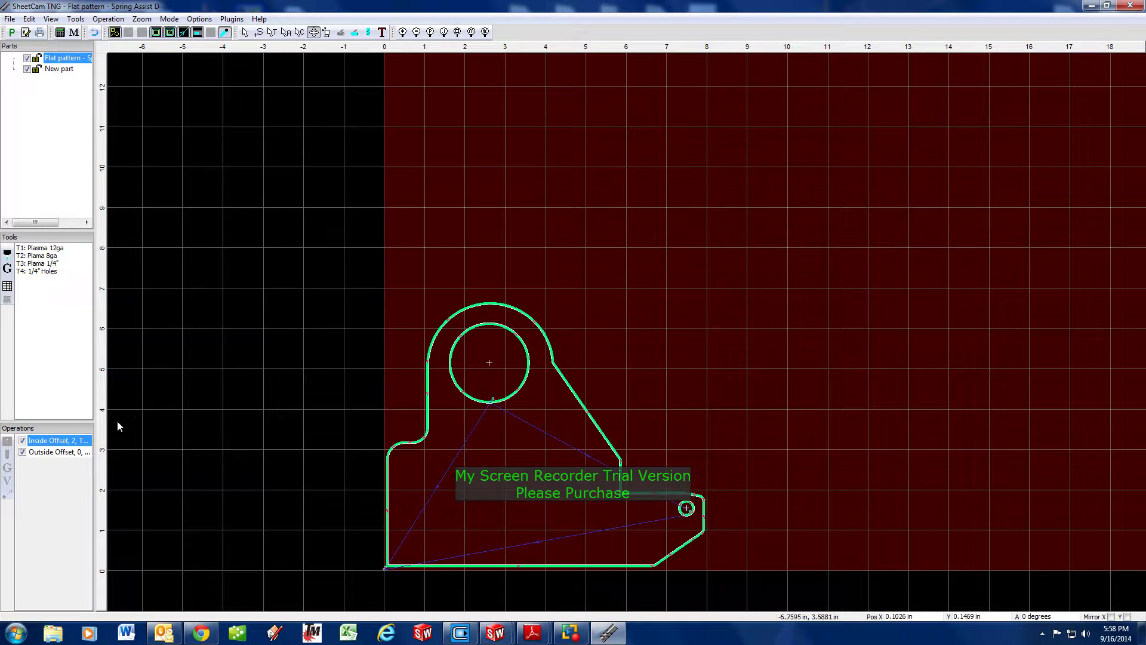
click(79, 412)
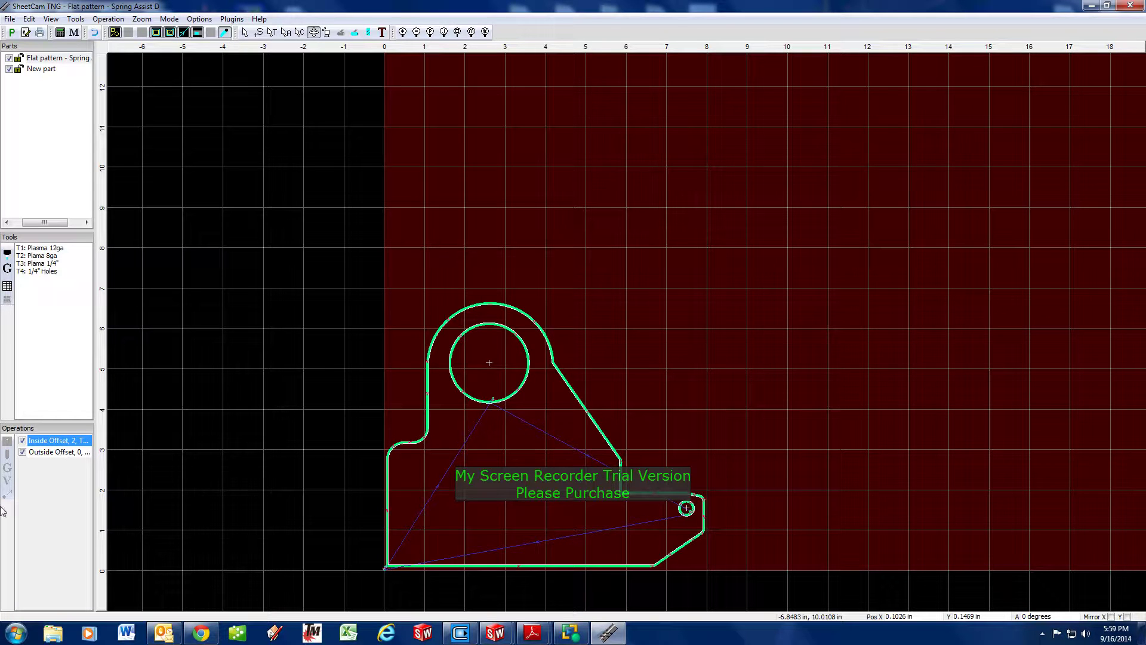
mouse_move(419, 492)
mouse_down()
mouse_move(681, 333)
mouse_move(443, 459)
mouse_move(409, 503)
mouse_up()
click(373, 157)
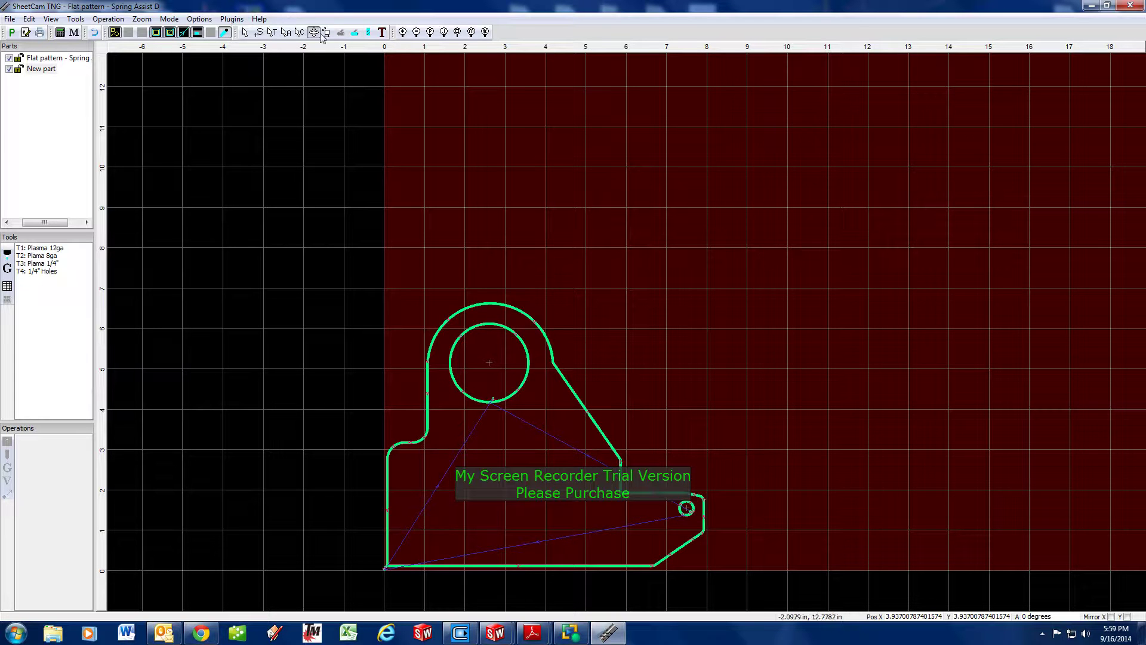
click(244, 32)
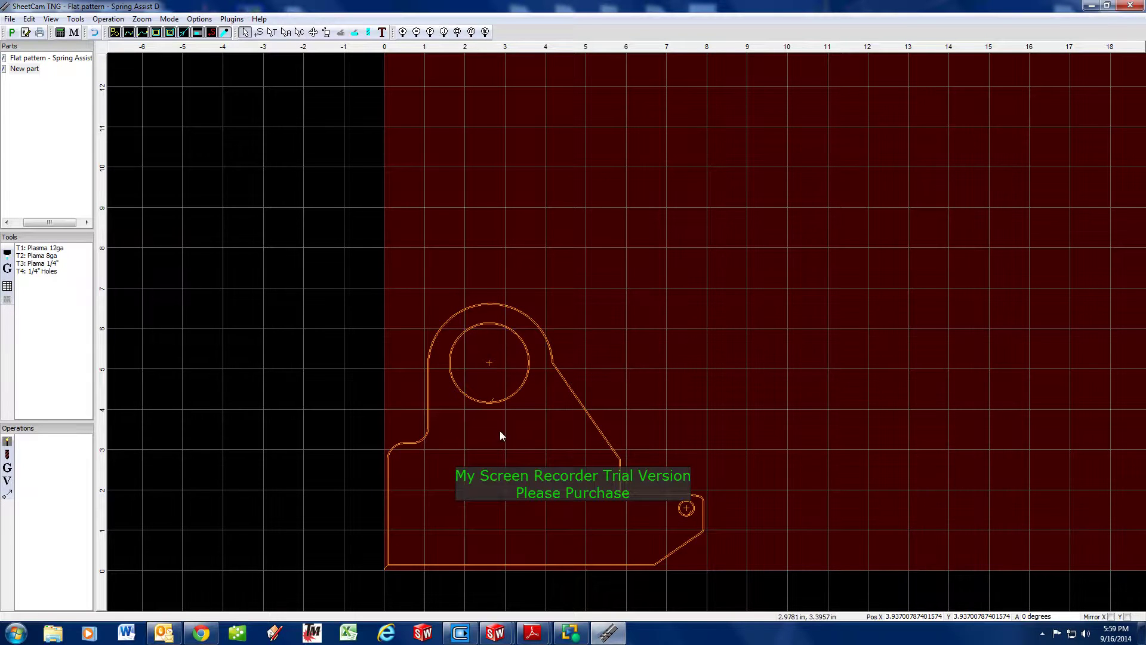
click(70, 57)
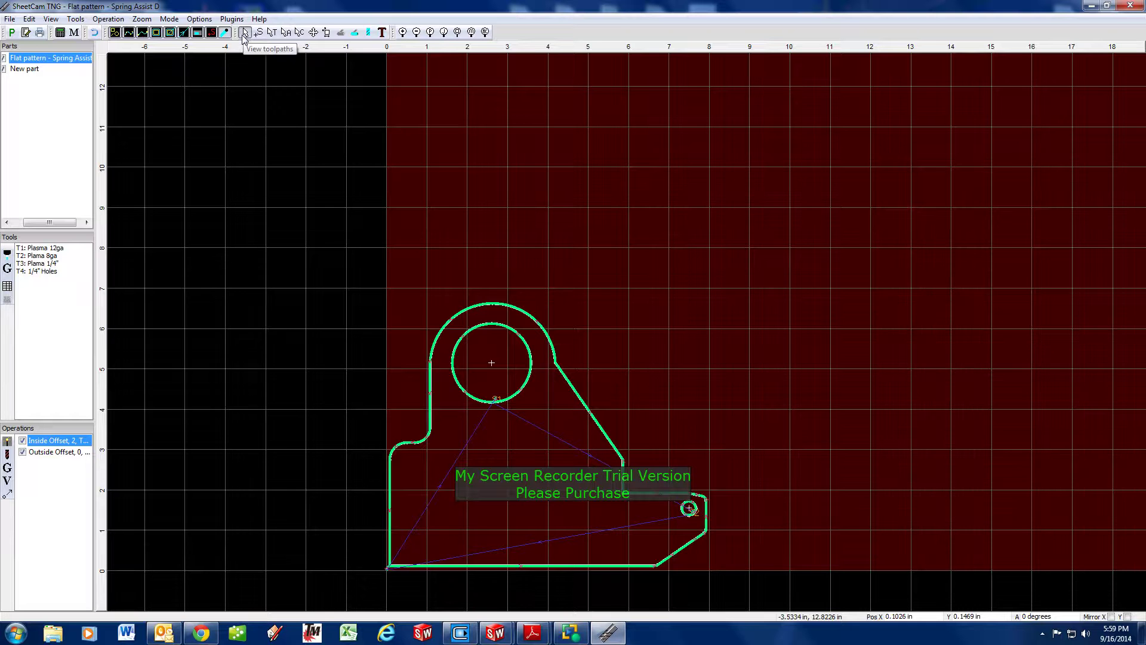
mouse_move(503, 342)
right_down()
mouse_move(499, 376)
mouse_move(591, 423)
mouse_move(613, 302)
mouse_move(586, 299)
mouse_move(616, 248)
mouse_move(539, 281)
mouse_move(495, 352)
right_up()
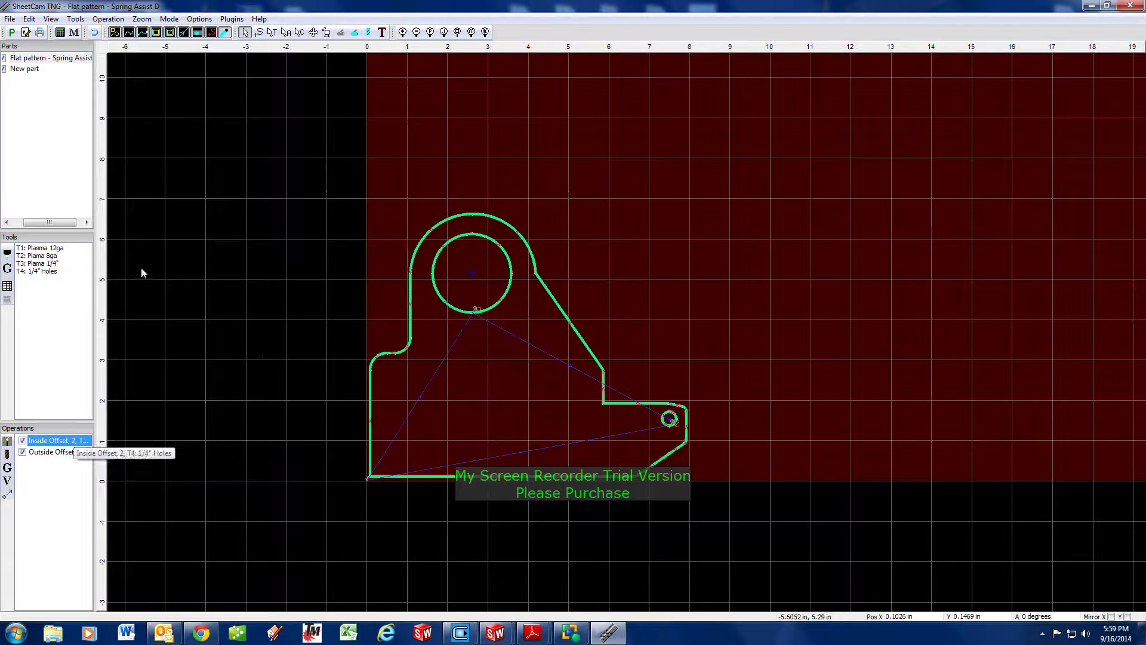
click(313, 33)
mouse_move(472, 266)
mouse_down()
mouse_move(509, 237)
mouse_move(469, 270)
mouse_up()
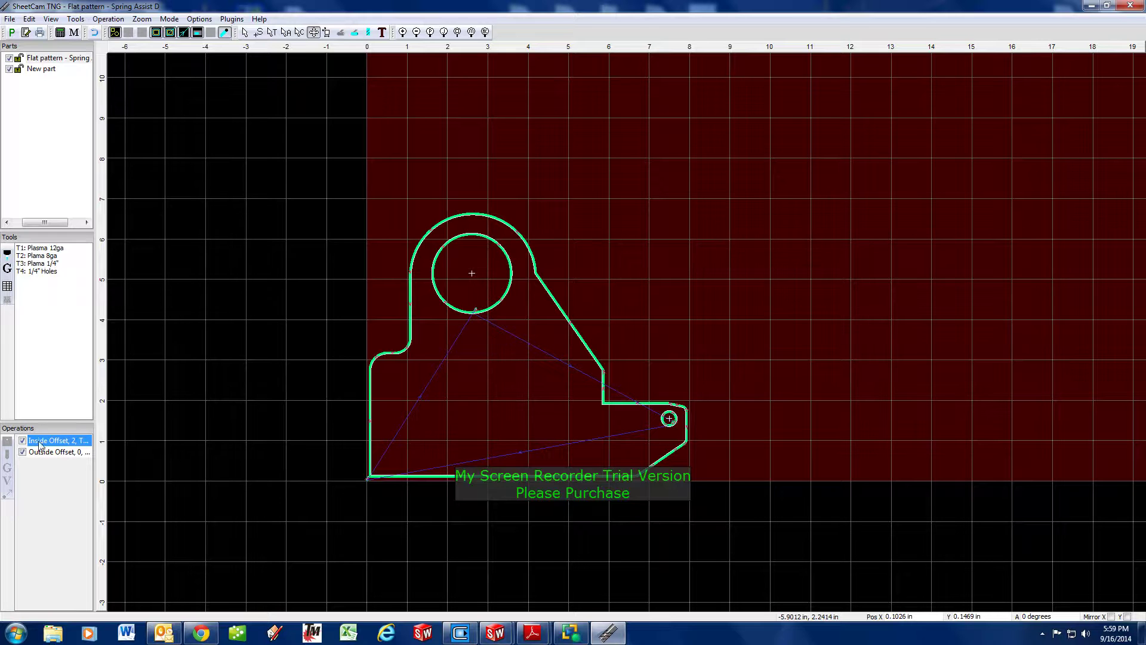
click(245, 33)
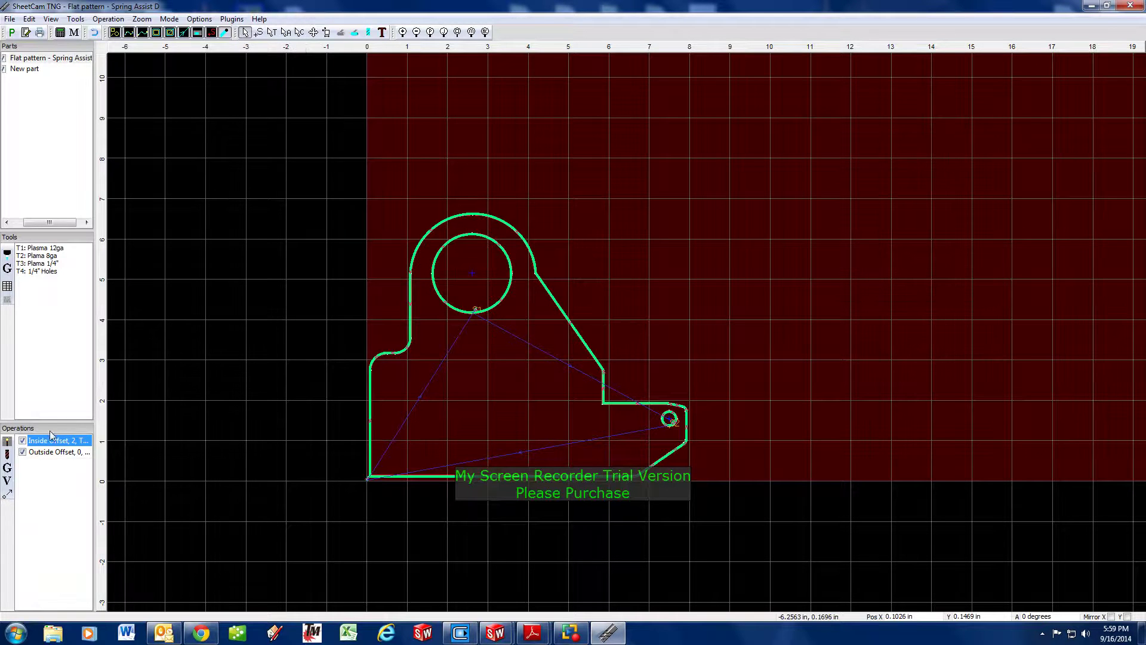
- Check the Outside Offset operation's settings and delete both cutting operations from the flat pattern
double_click(51, 452)
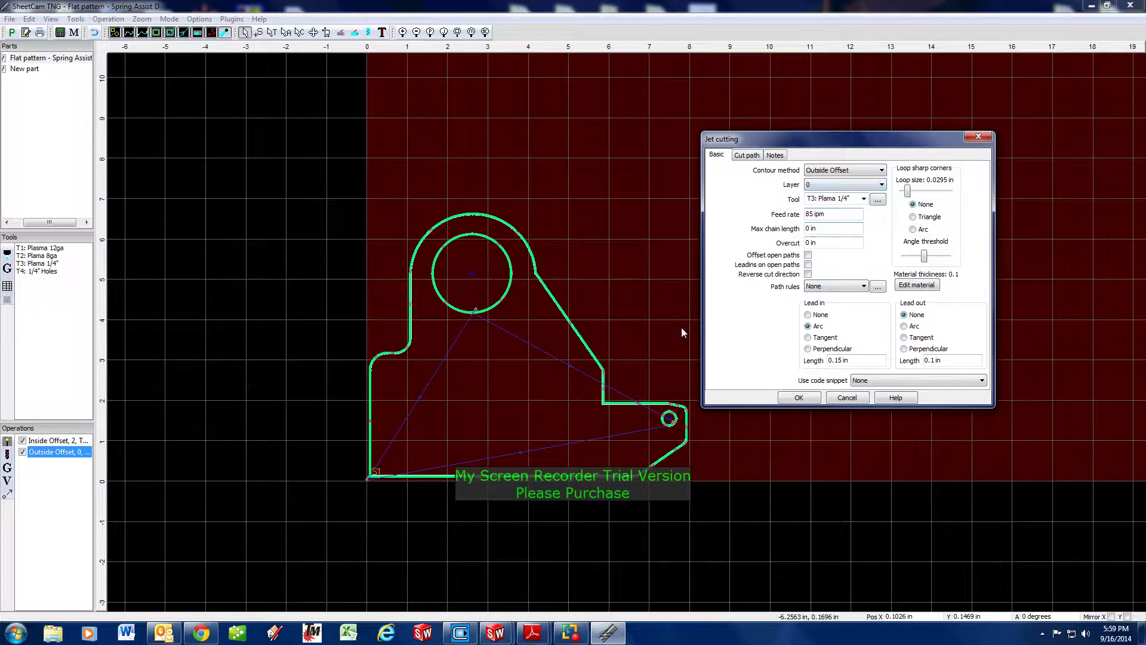
click(55, 460)
click(978, 136)
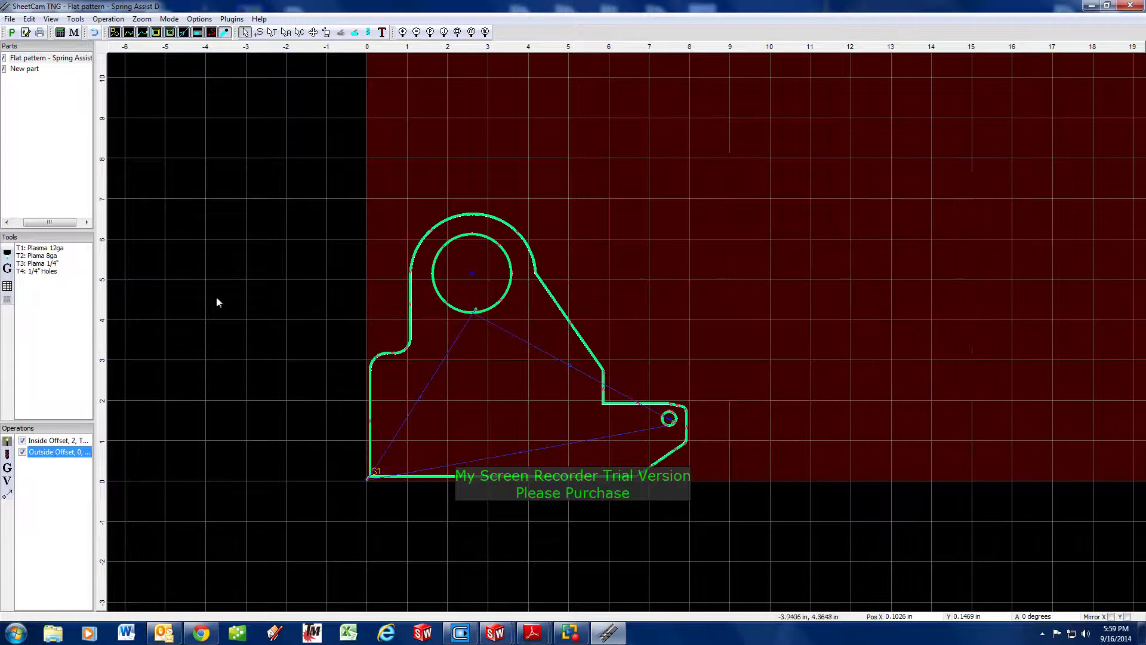
key(Delete)
key(Delete)
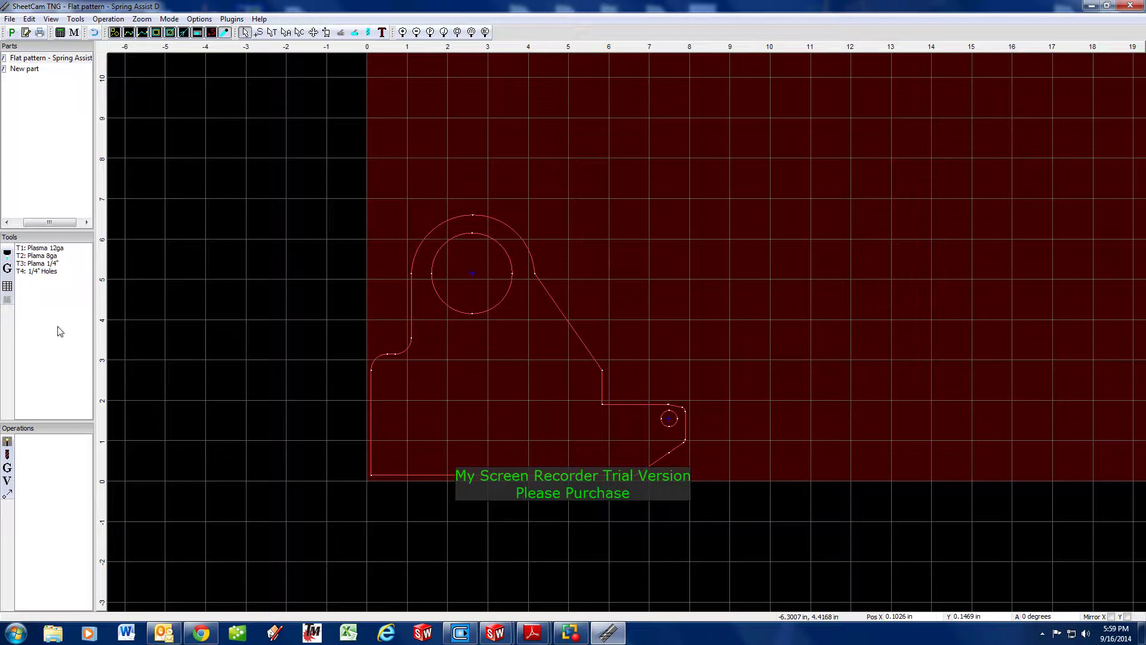
- Create an Outside Offset jet cutting operation on layer 2 with tool T3: Plama 1/4" at 85 ipm
click(7, 442)
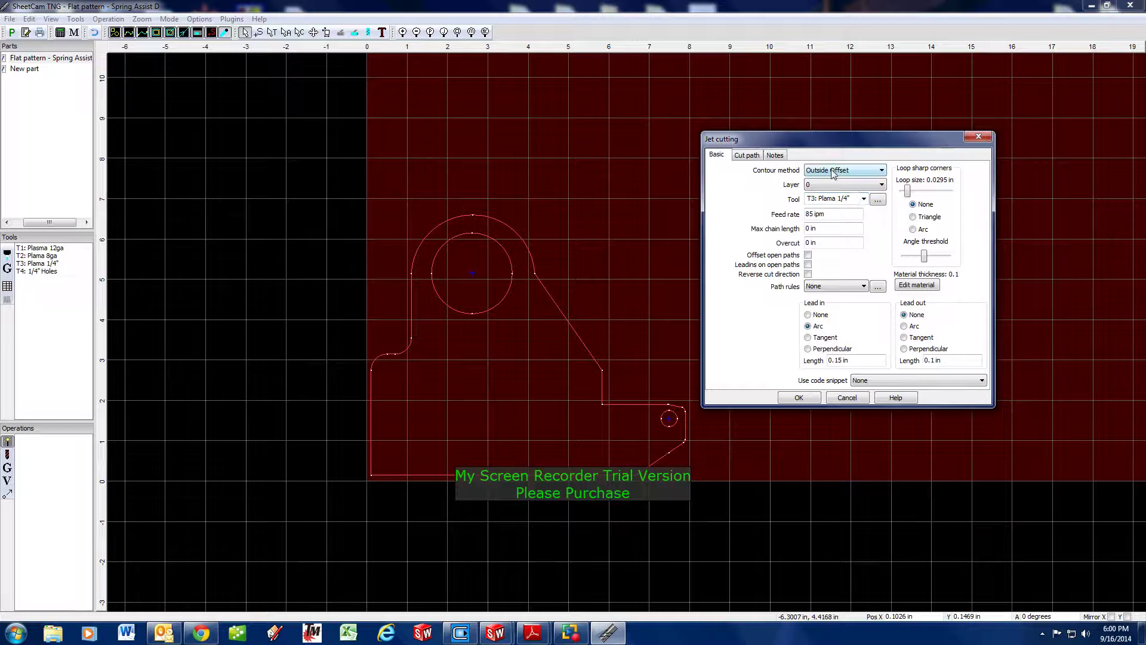
click(843, 187)
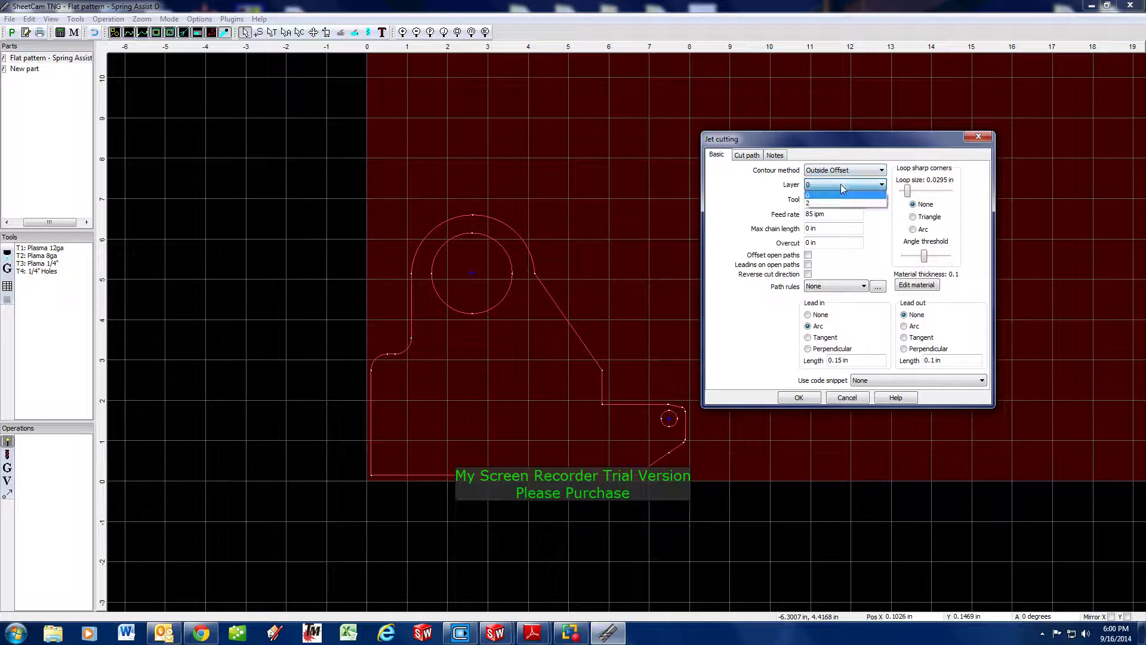
click(828, 203)
click(830, 187)
click(833, 203)
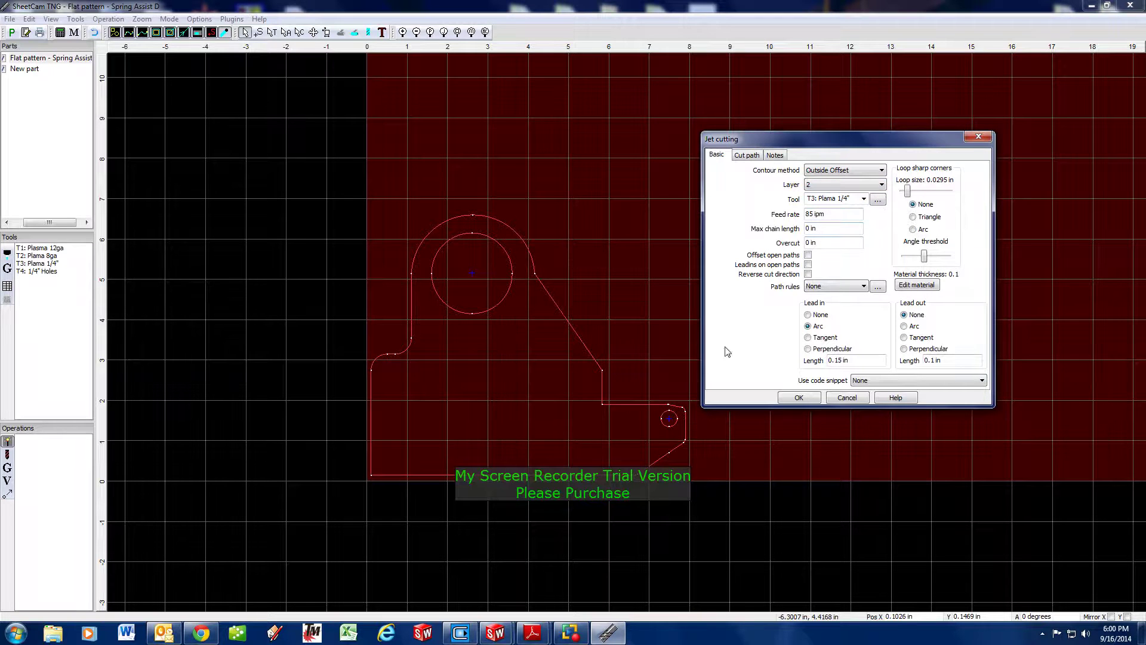
click(796, 398)
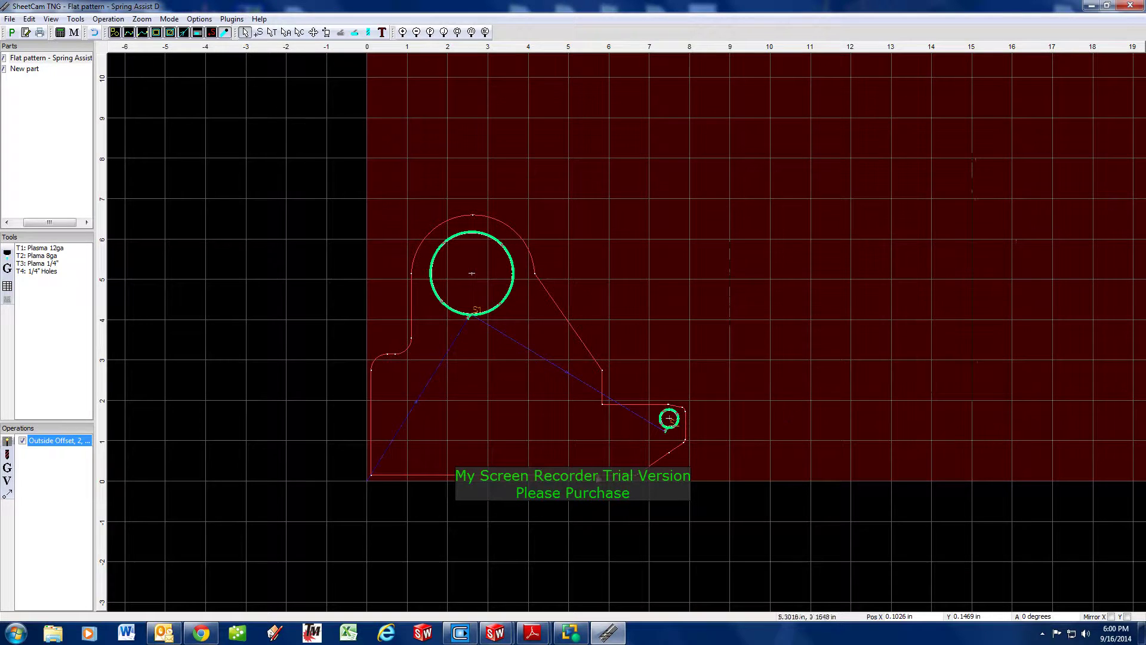
- Change the layer 2 operation's contour method to Inside Offset and check the hole toolpaths
double_click(53, 440)
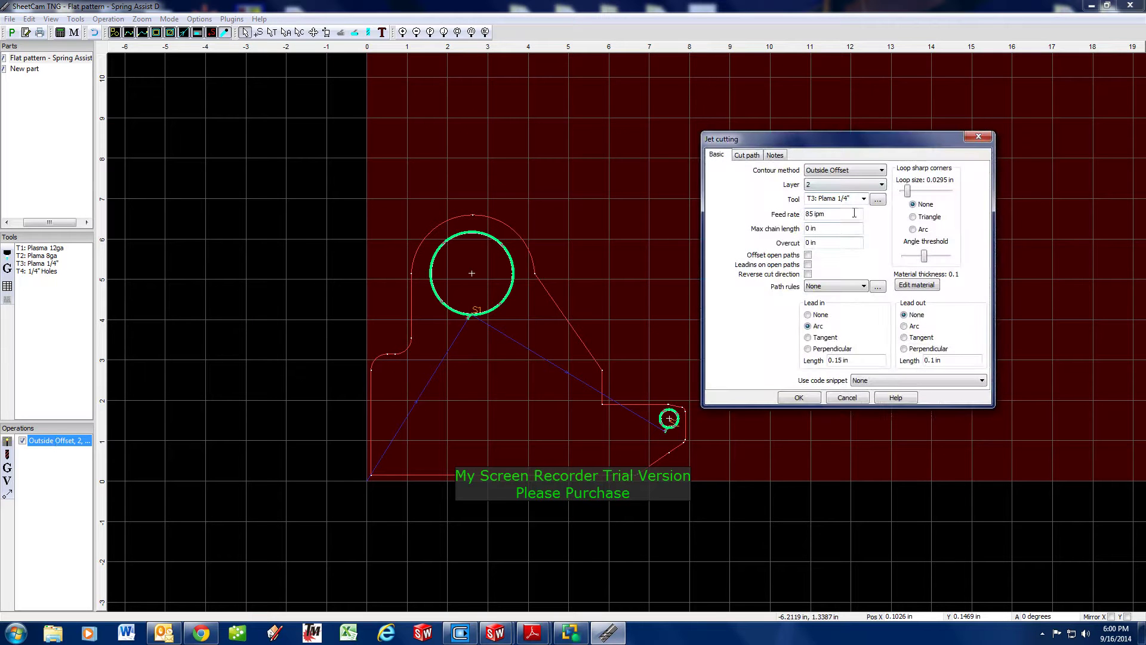
click(870, 173)
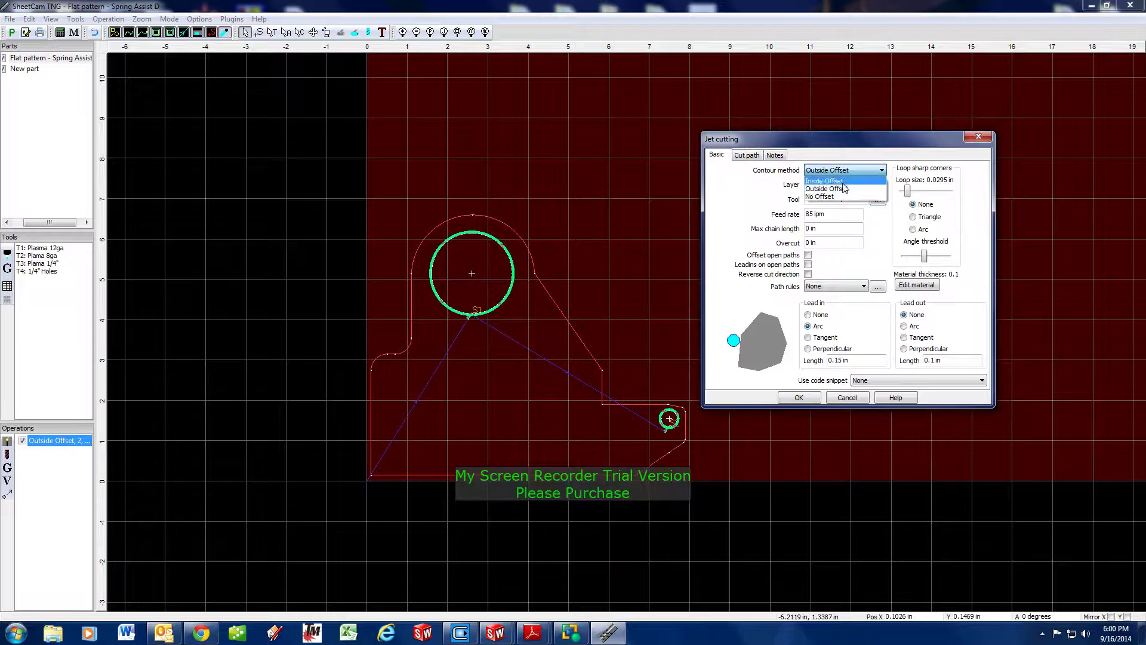
click(830, 180)
click(796, 397)
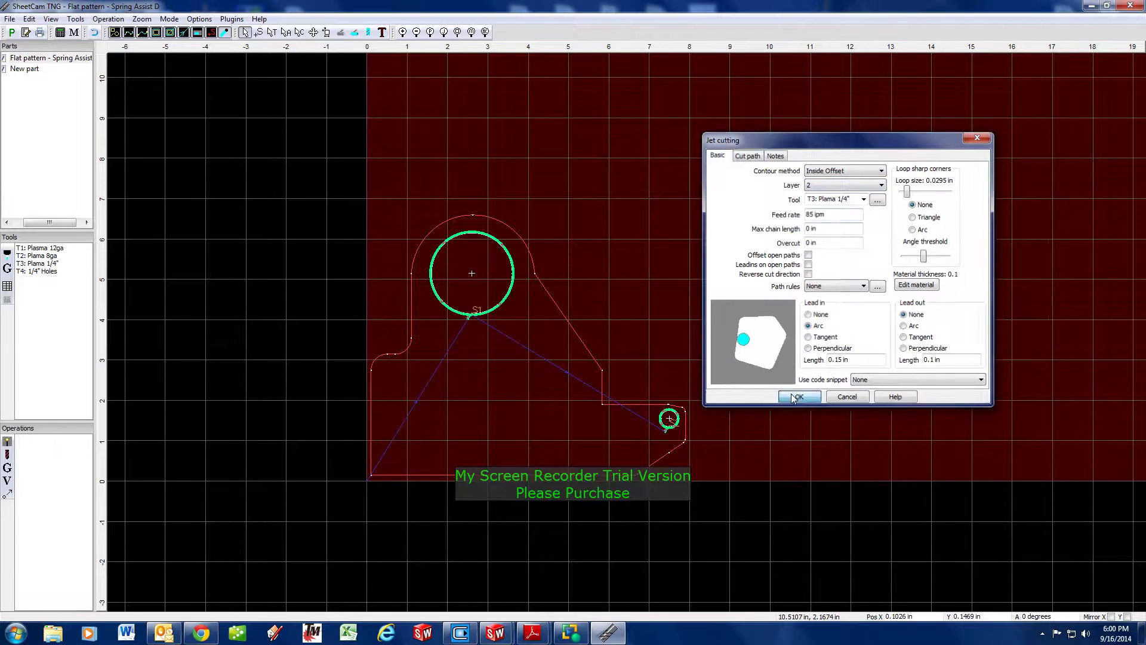
scroll(650, 413, up, 4)
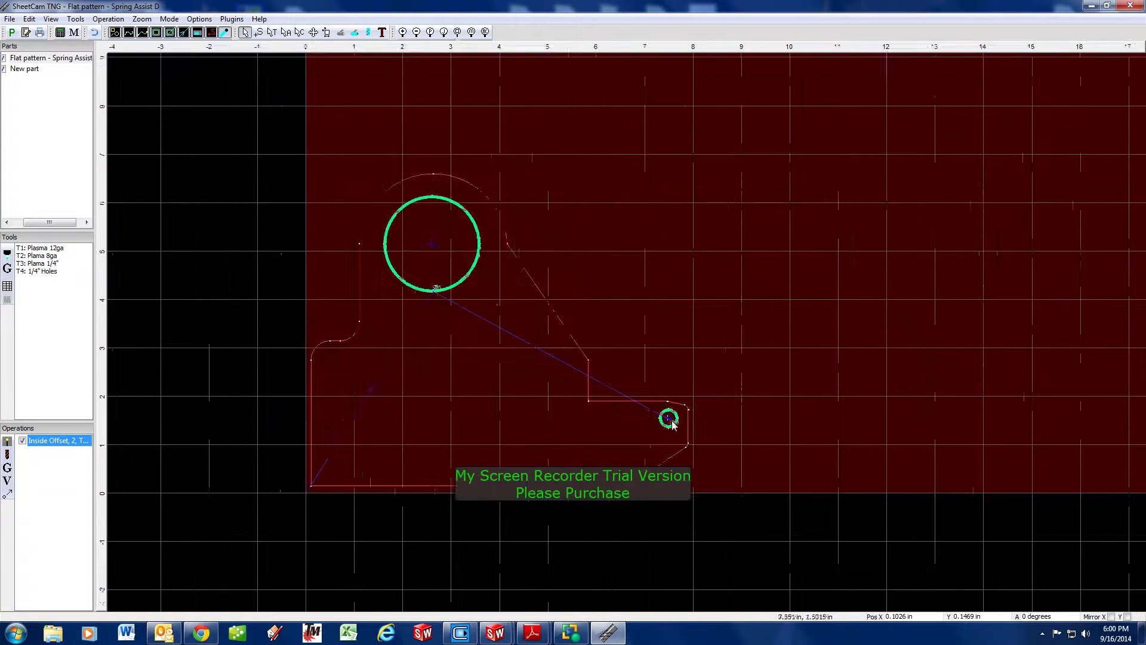
scroll(566, 338, down, 3)
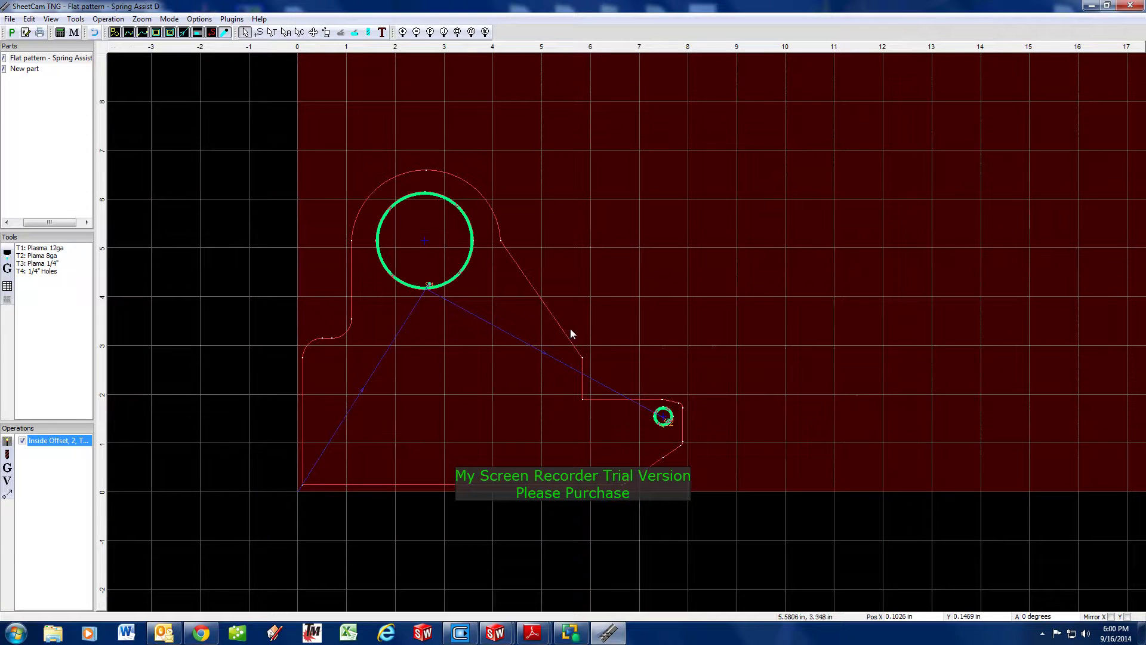
click(6, 442)
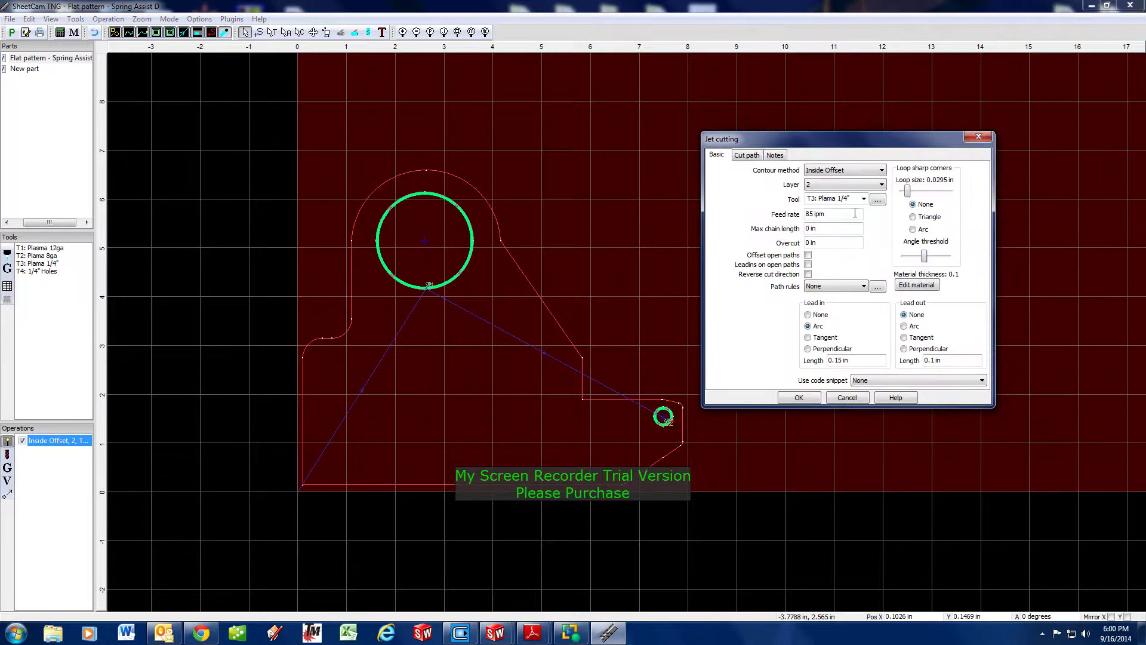
click(830, 172)
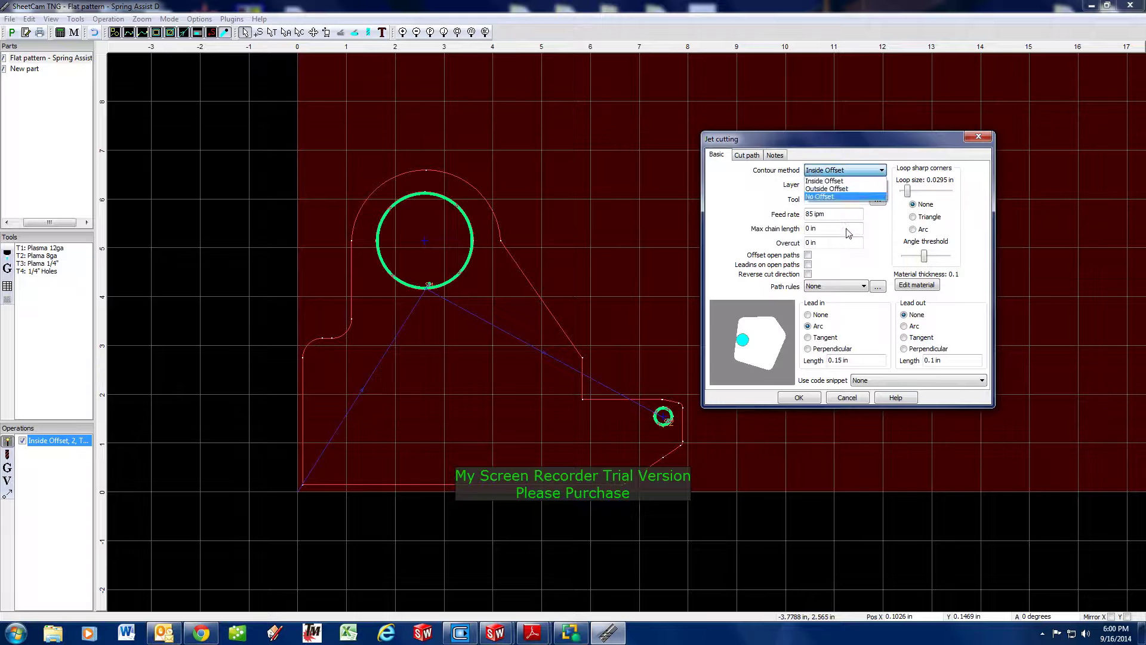
click(826, 188)
click(821, 184)
click(822, 194)
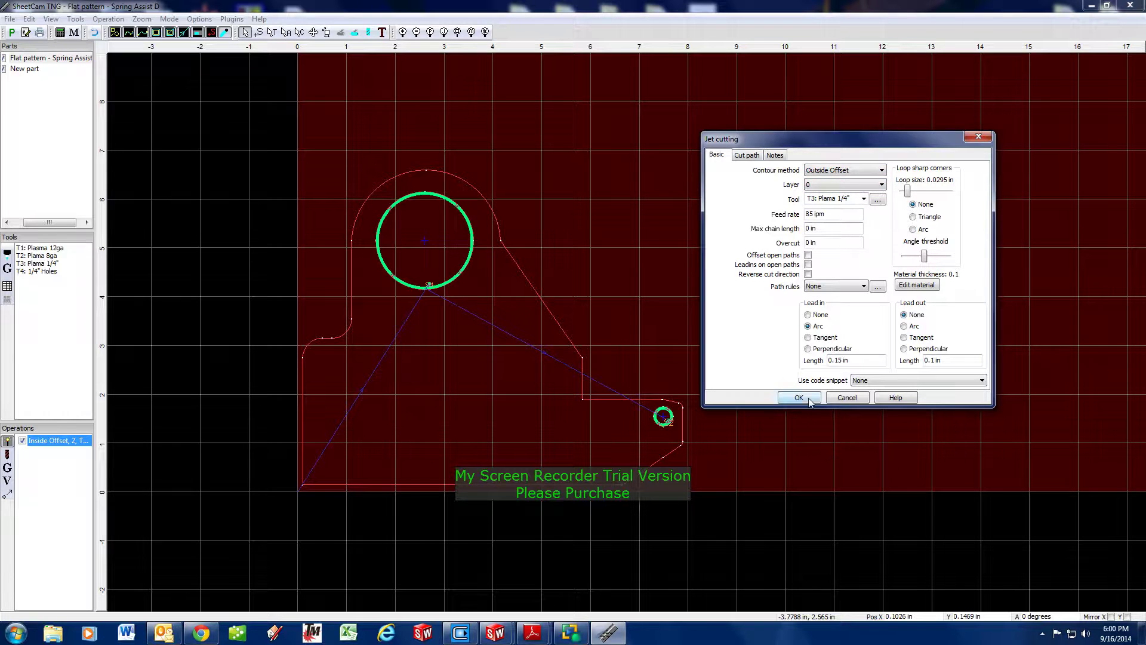
click(847, 398)
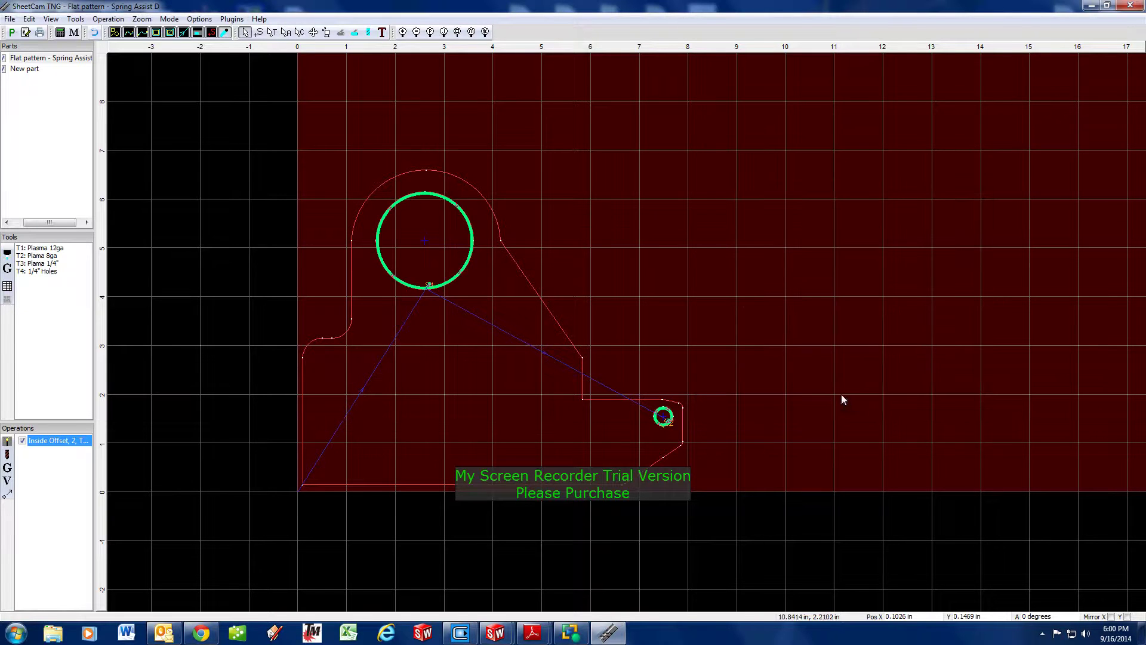
- Delete the Inside Offset operation from the flat pattern part
scroll(352, 230, down, 2)
scroll(341, 233, up, 1)
scroll(430, 173, down, 1)
scroll(23, 88, up, 1)
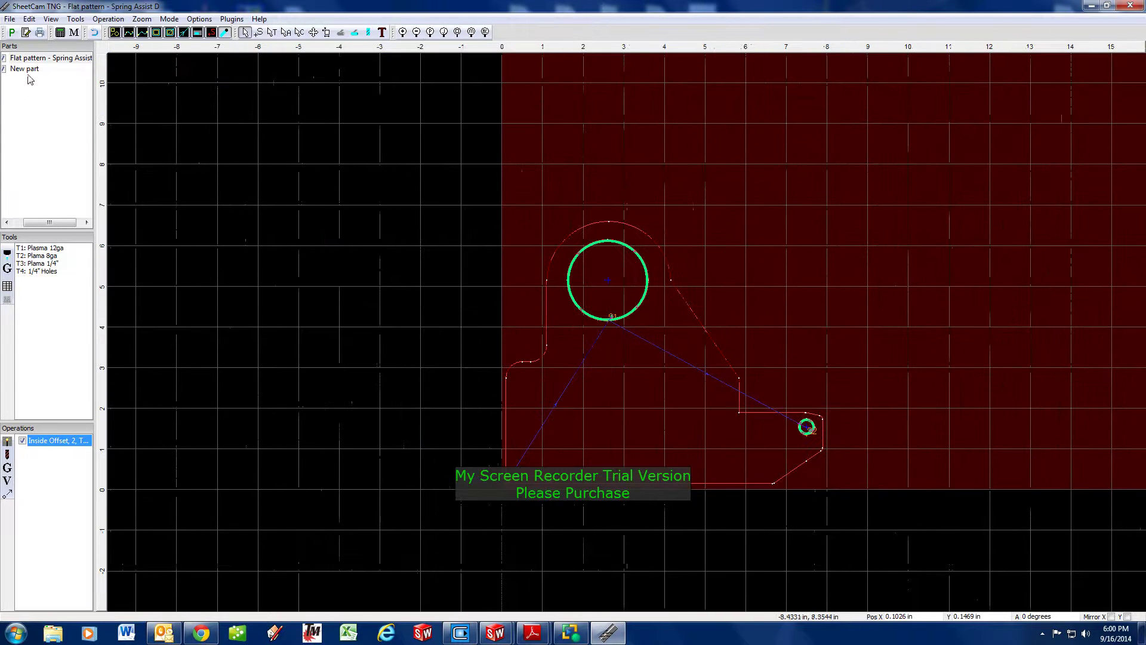
click(14, 59)
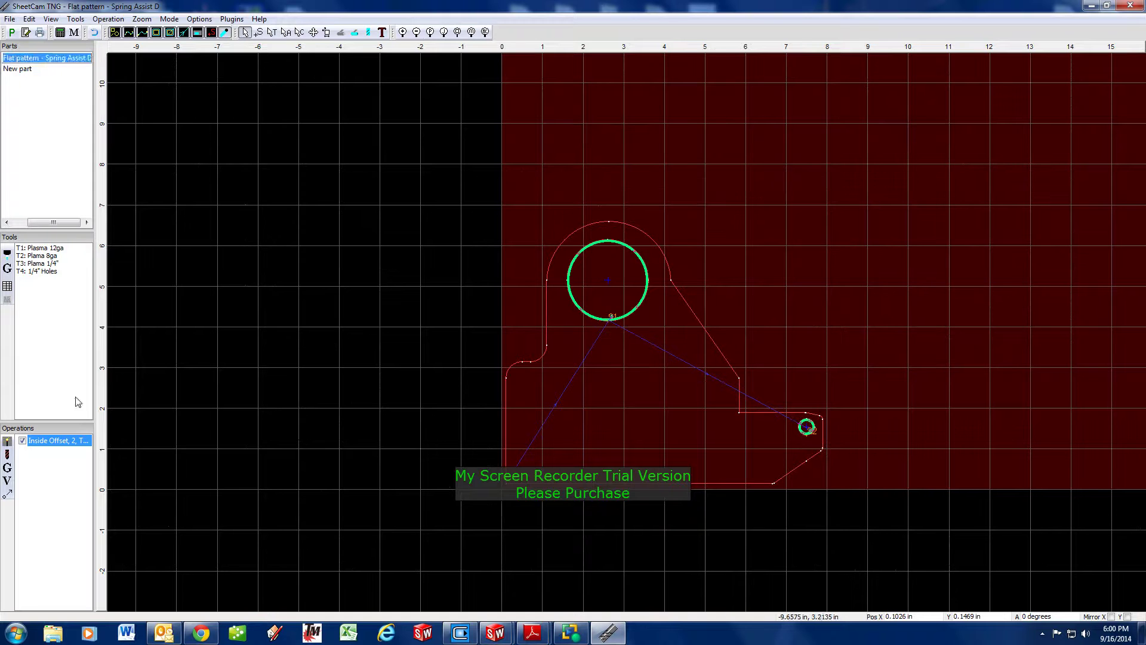
click(59, 438)
key(Delete)
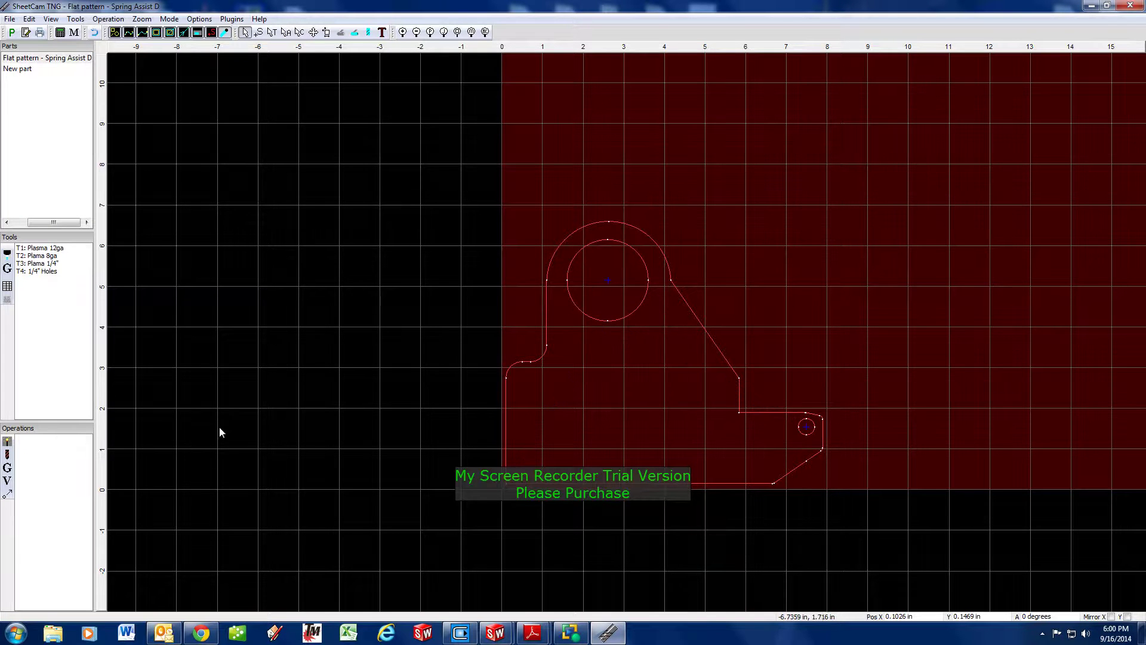
- Disable the flat pattern part and enable it again
click(66, 149)
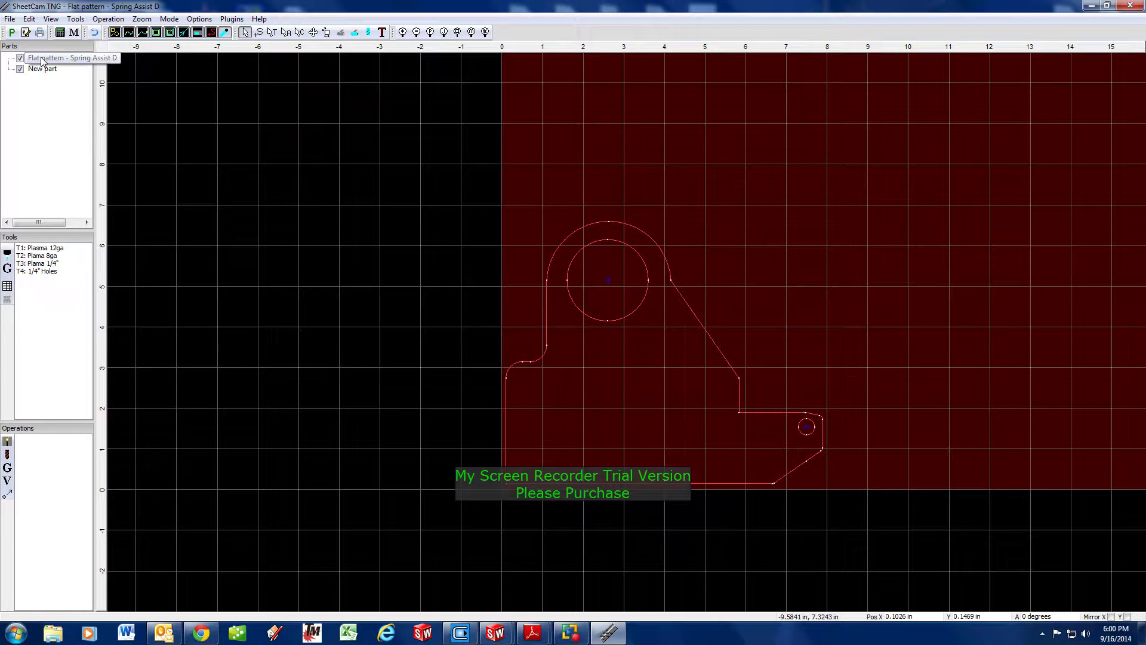
click(21, 59)
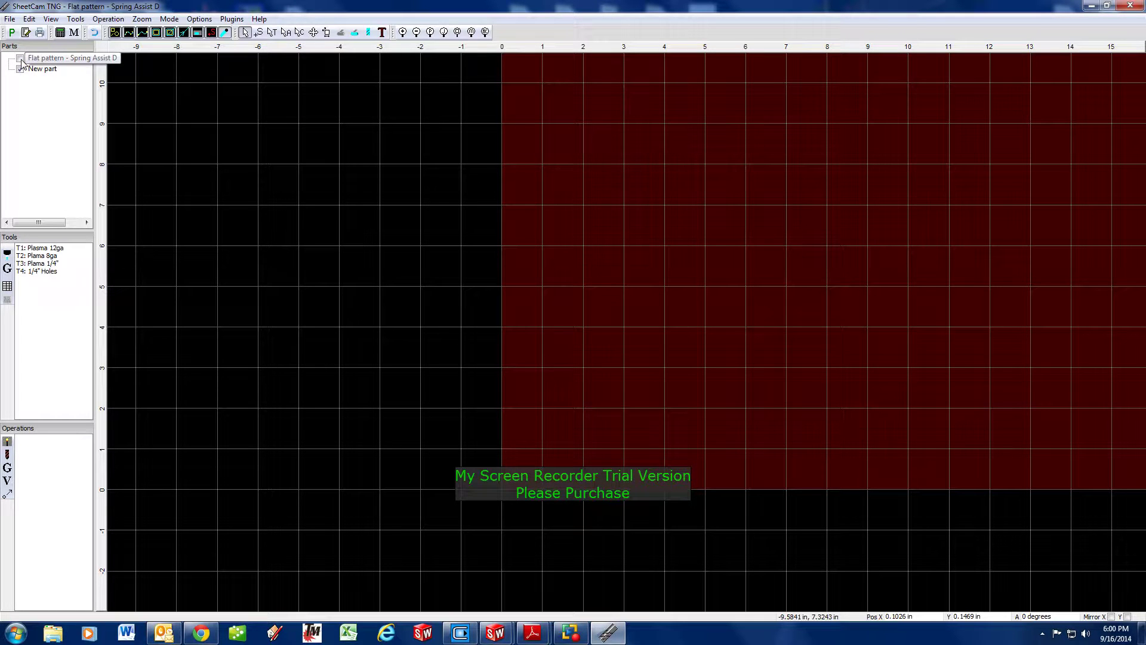
click(20, 58)
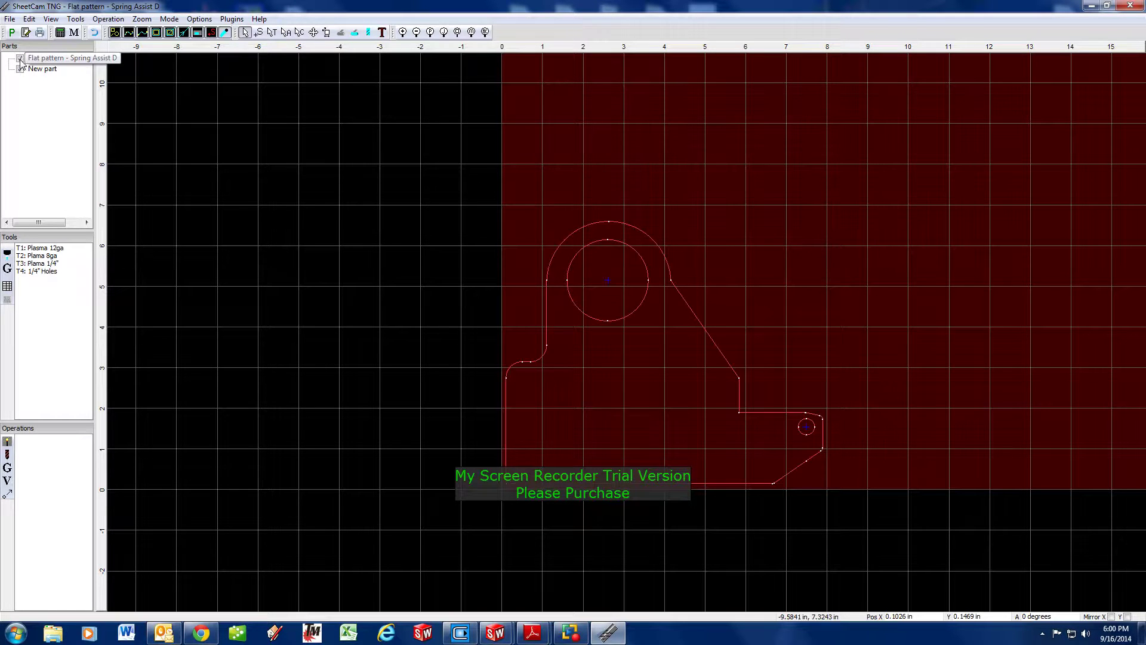
right_click(594, 320)
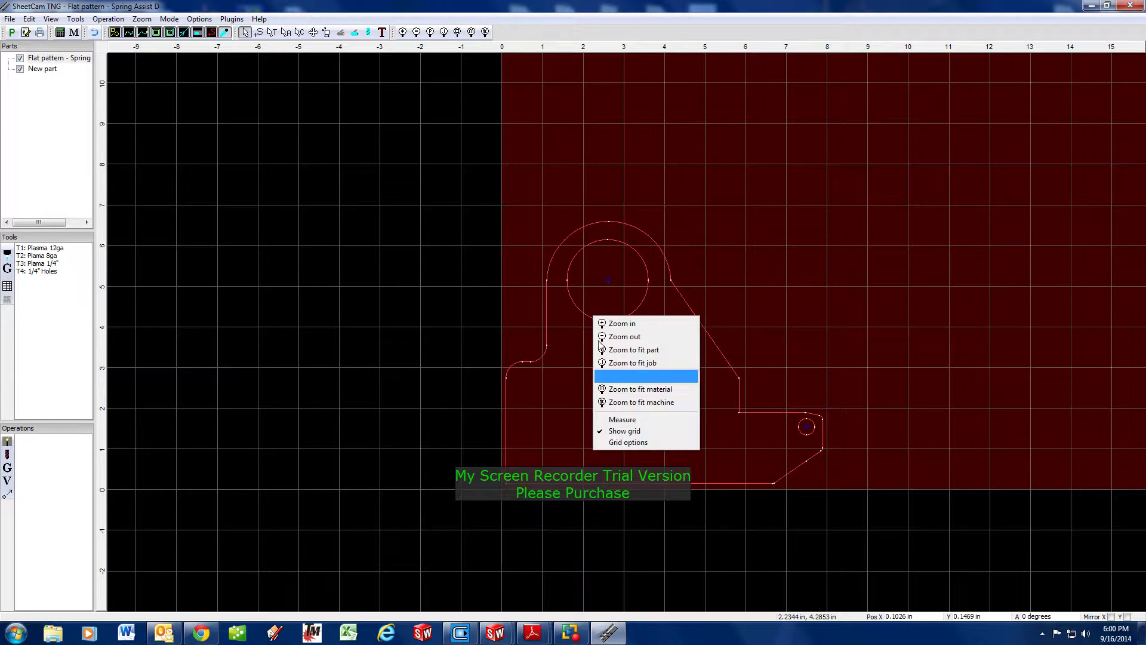
- Check the contour properties of the large hole to see which layer it is on
click(539, 416)
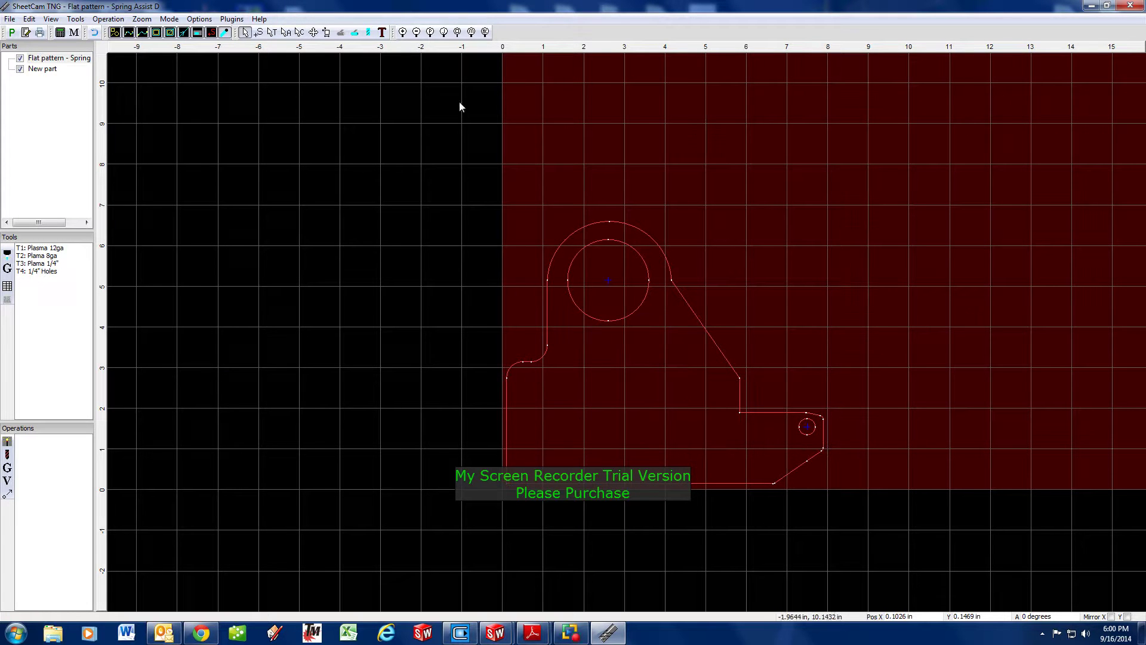
click(299, 32)
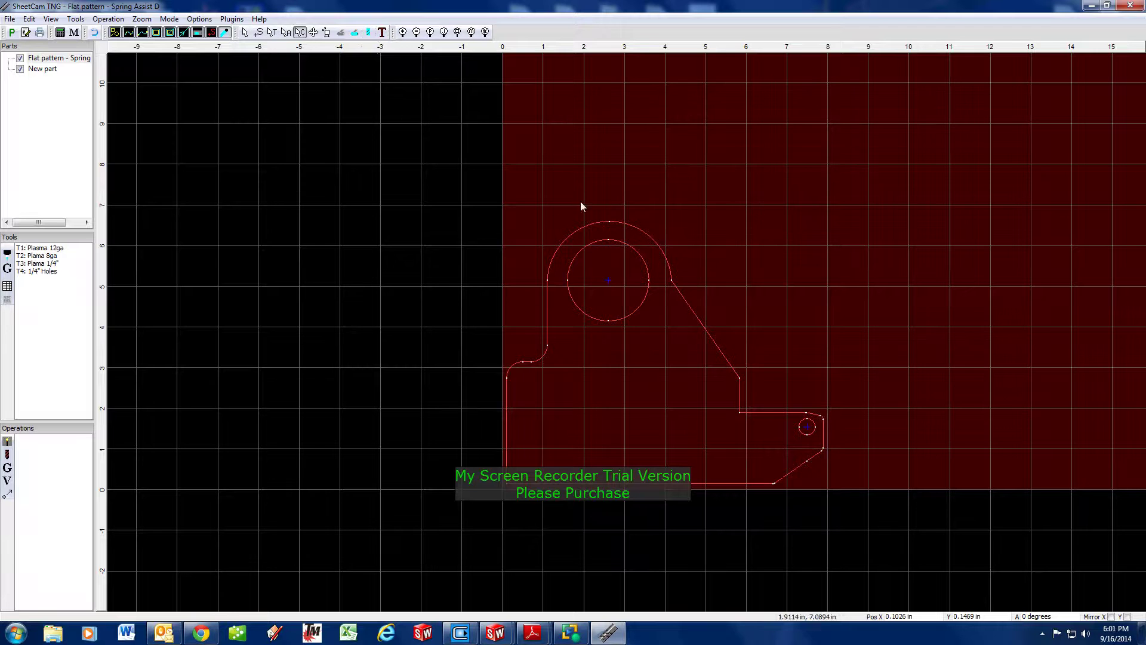
right_click(632, 250)
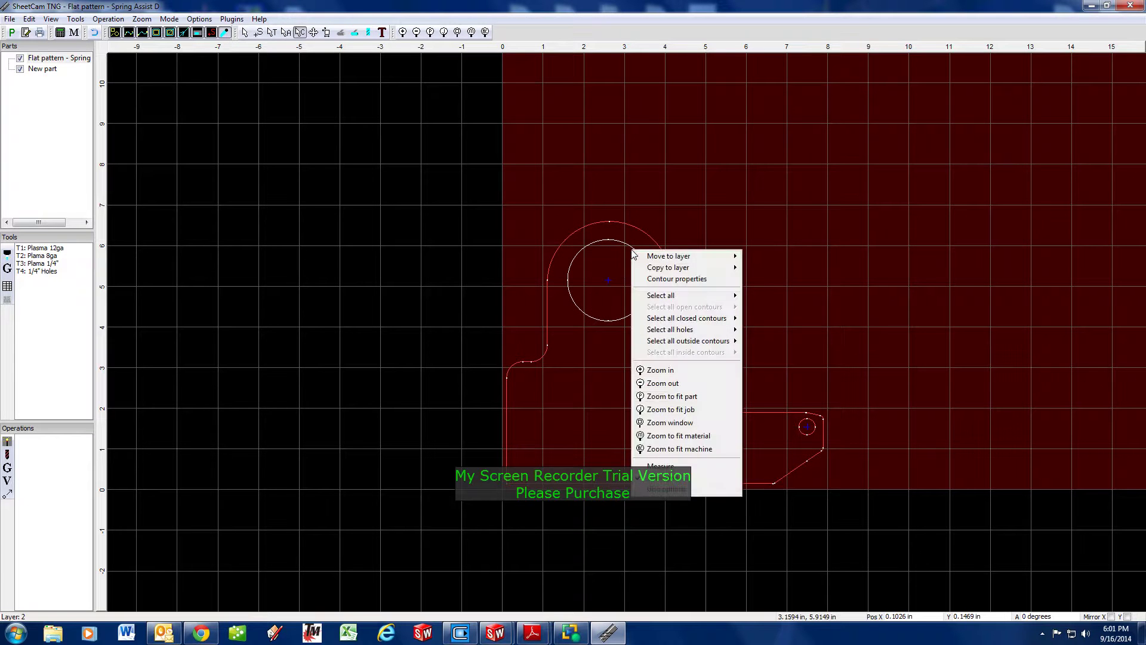
click(667, 280)
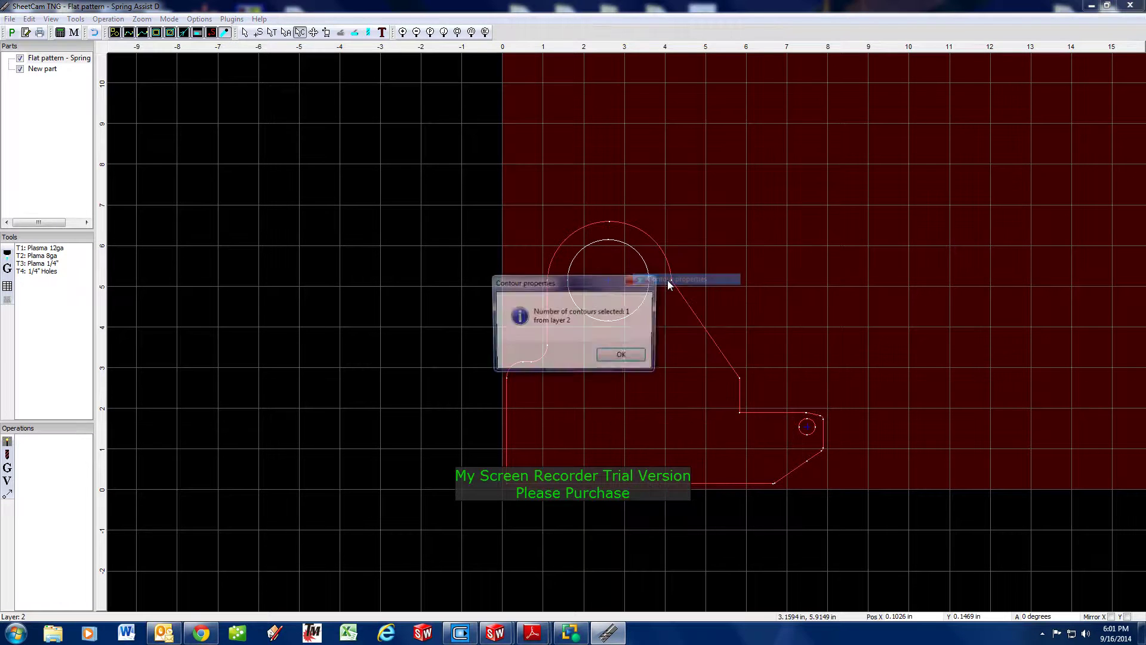
click(617, 357)
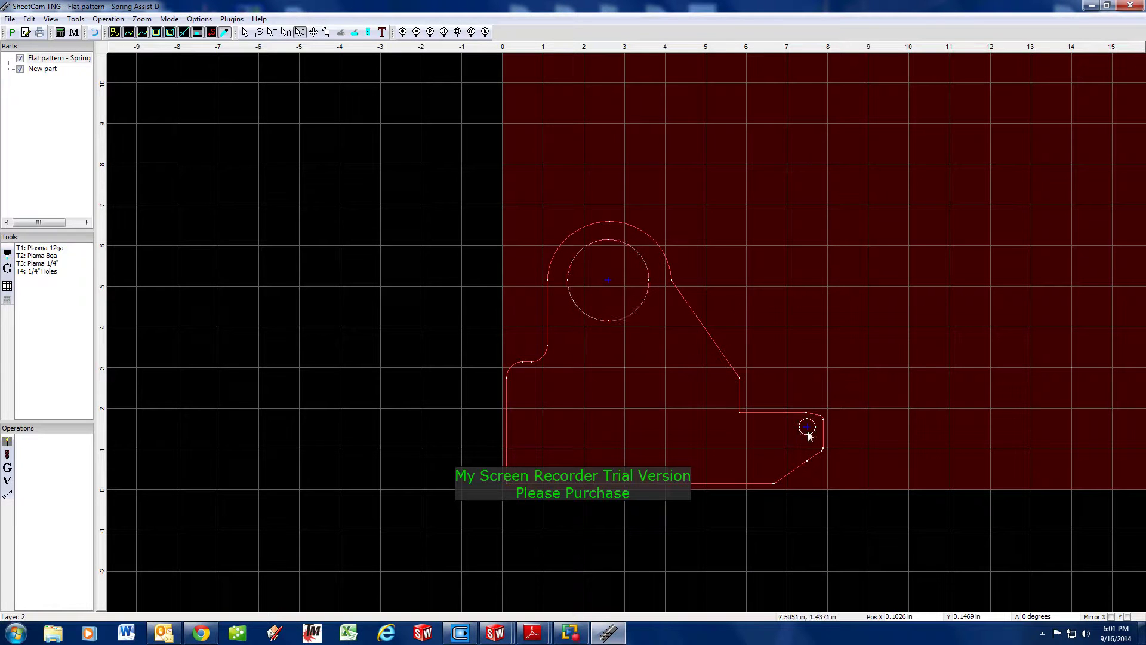
- Delete the flat pattern part from the job
scroll(631, 237, up, 2)
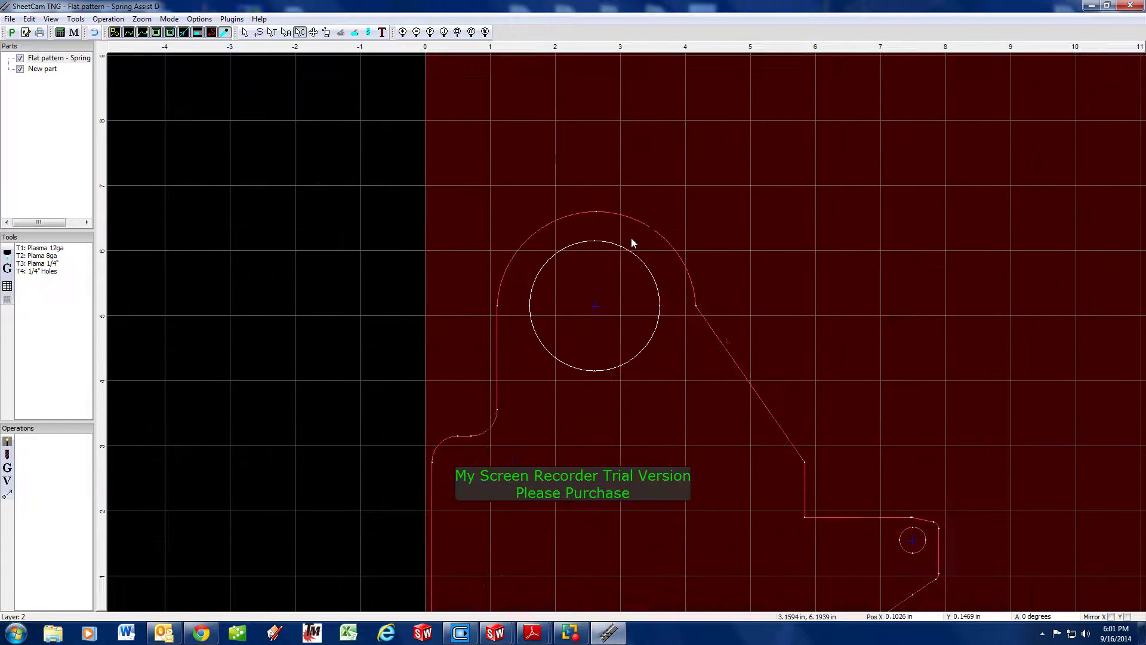
click(46, 59)
key(Delete)
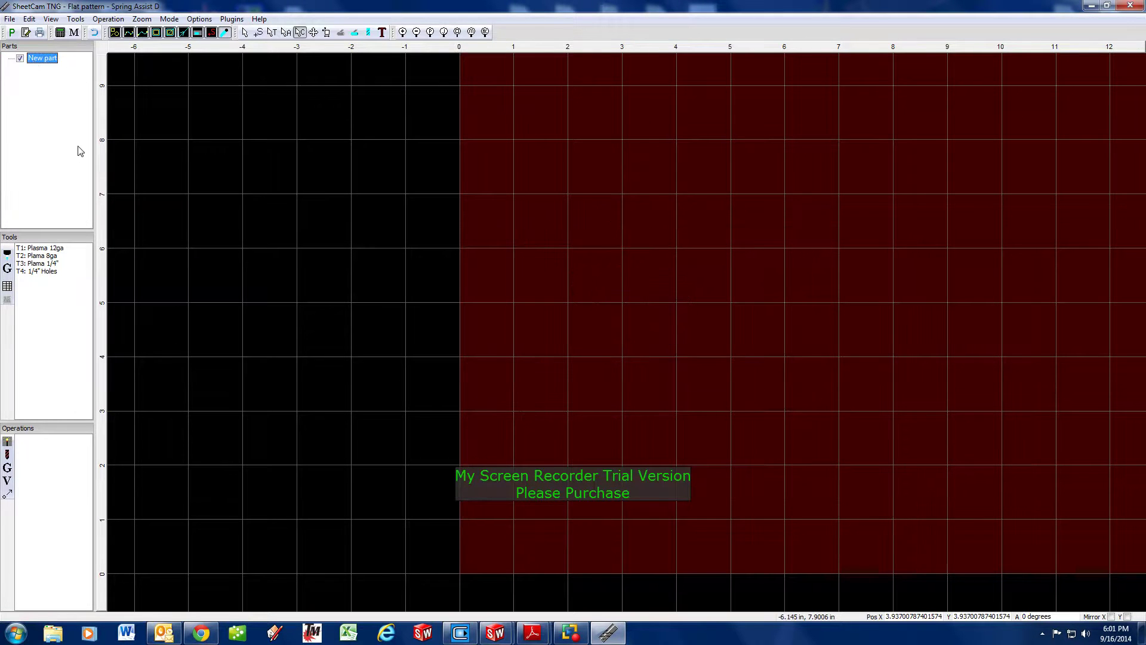
- Add a new part and import Flat pattern - Spring Assist D.DXF in inches, positioned by its lower-left corner
right_click(33, 58)
click(66, 68)
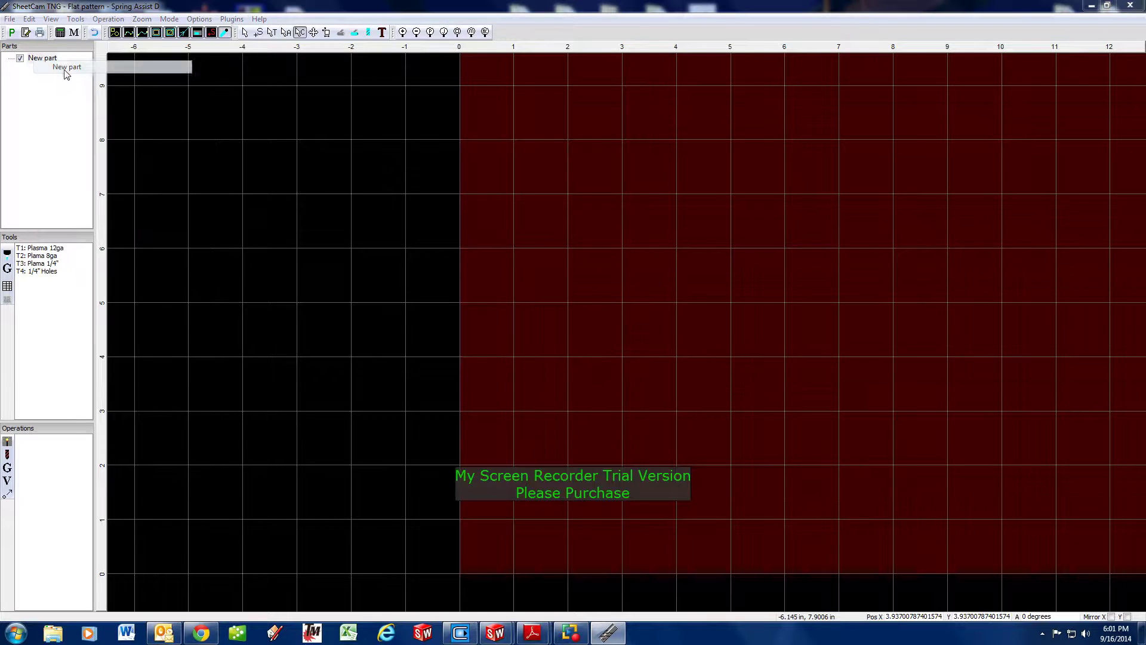
click(548, 325)
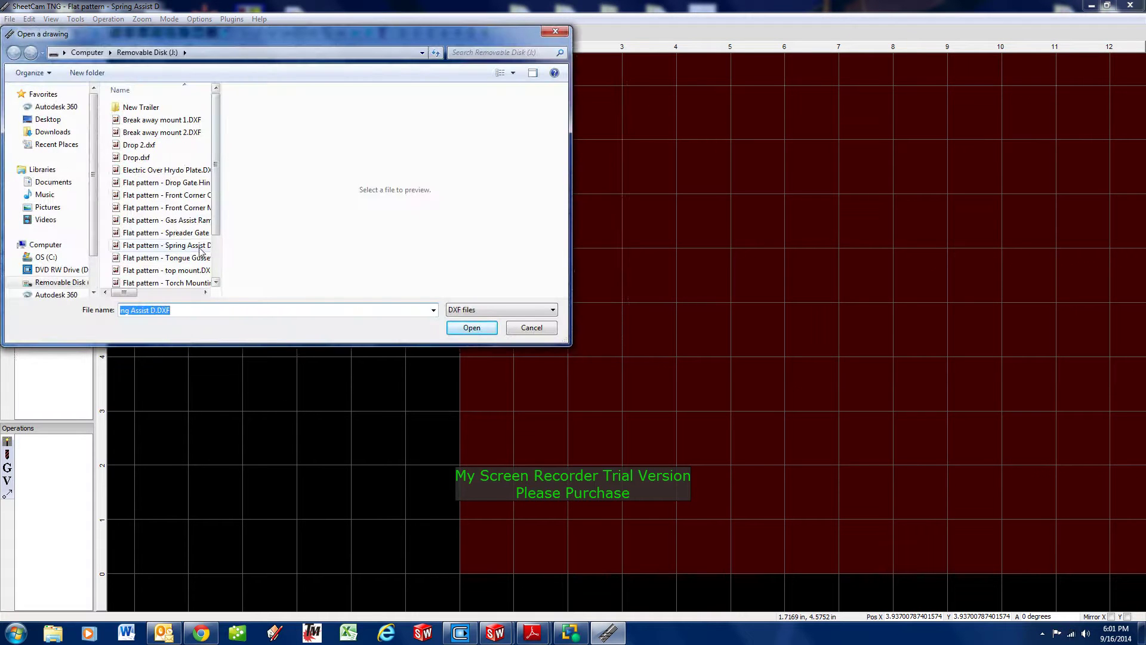
click(173, 245)
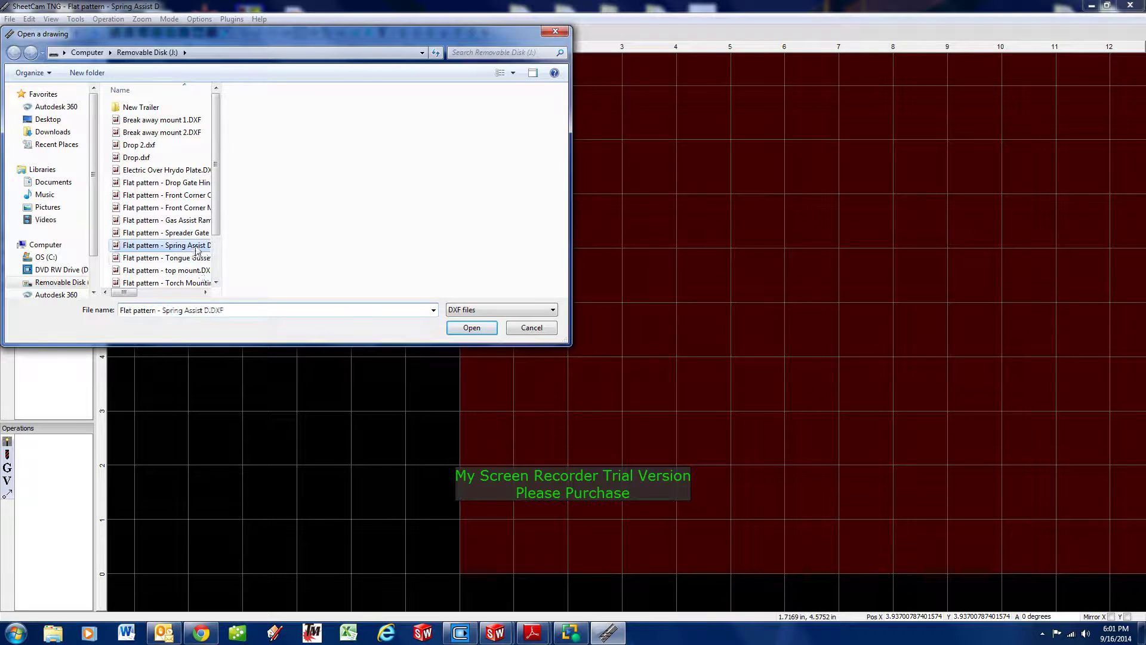
click(477, 335)
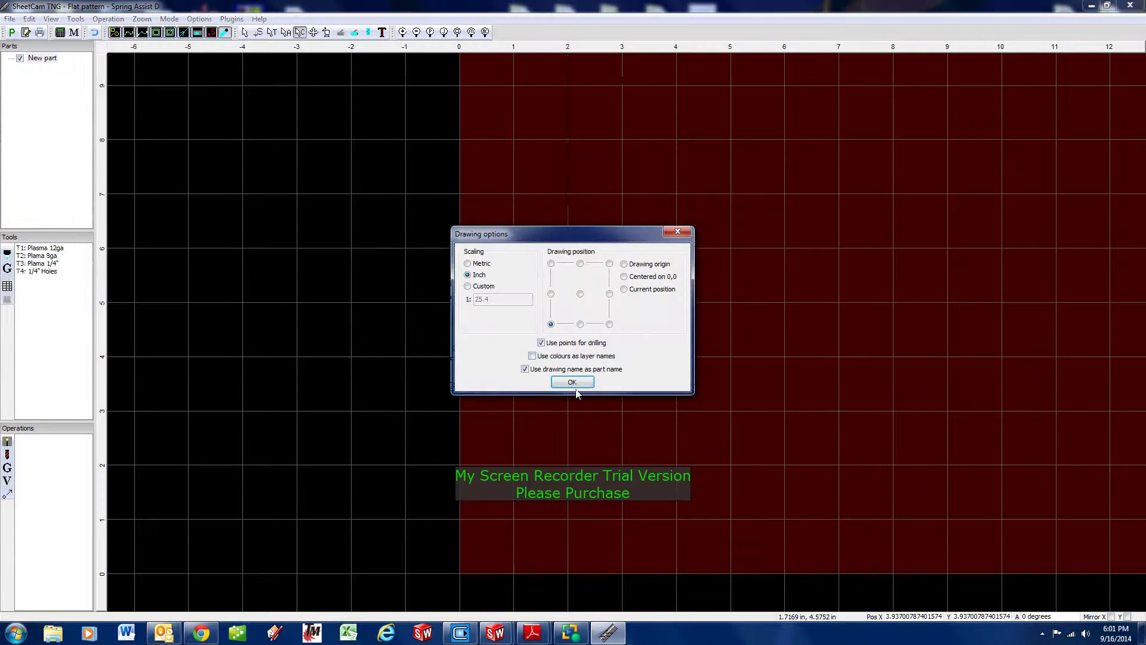
click(573, 381)
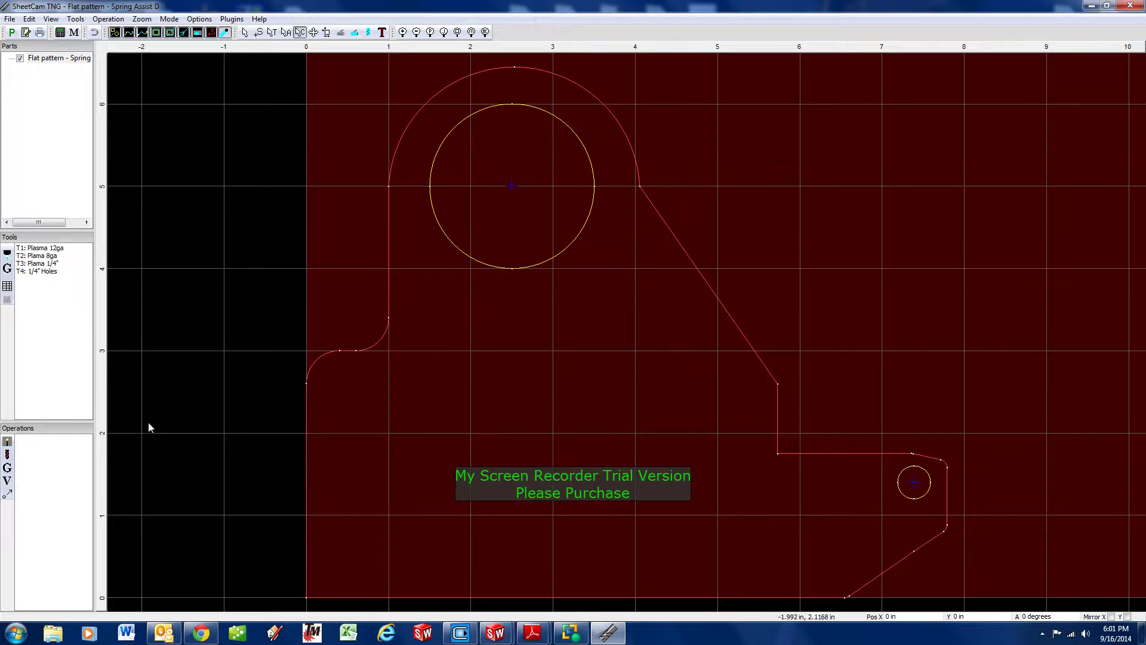
- Create an Outside Offset jet cutting operation on layer 0 with tool T3: Plama 1/4" at 85 ipm, using All inside first
click(7, 442)
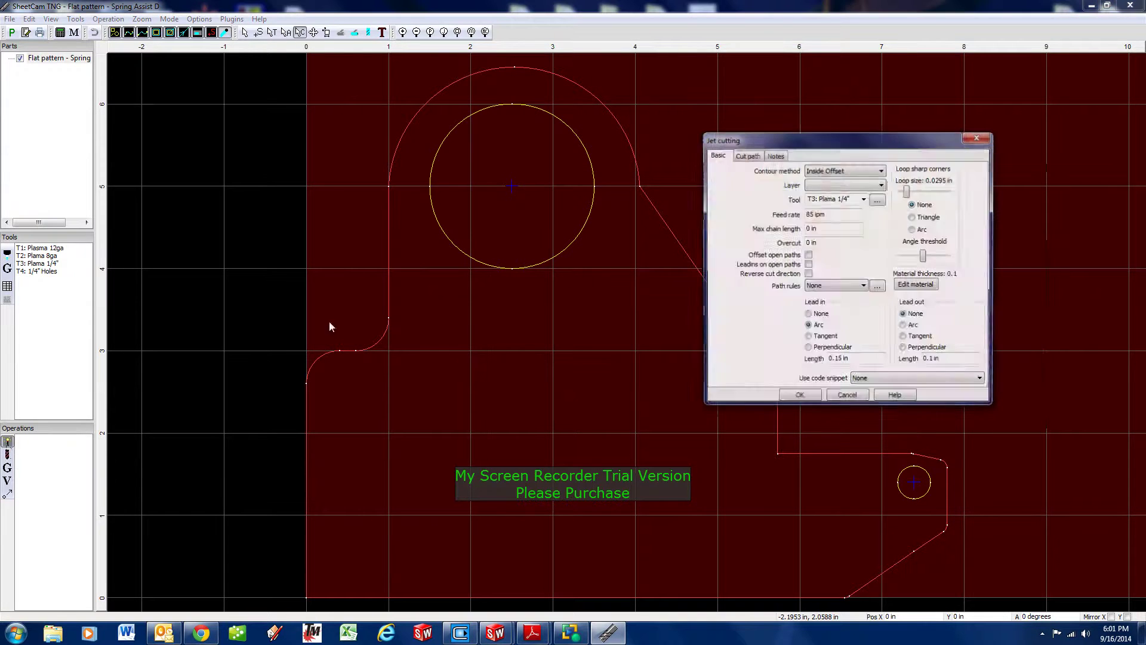
click(832, 172)
click(832, 189)
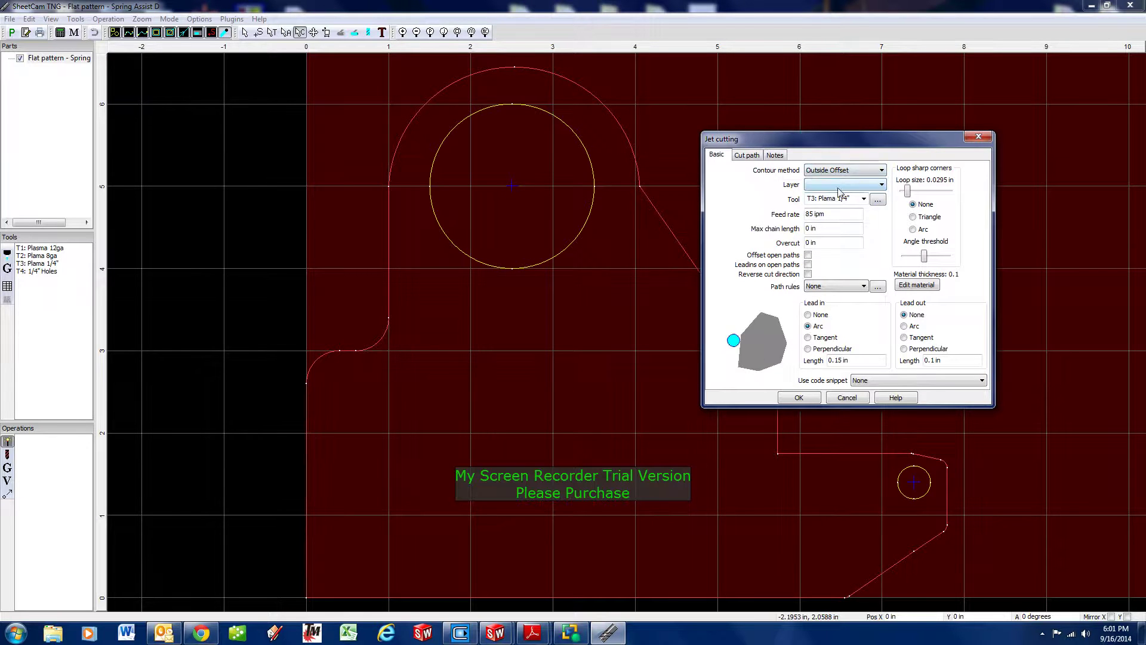
click(839, 184)
click(840, 195)
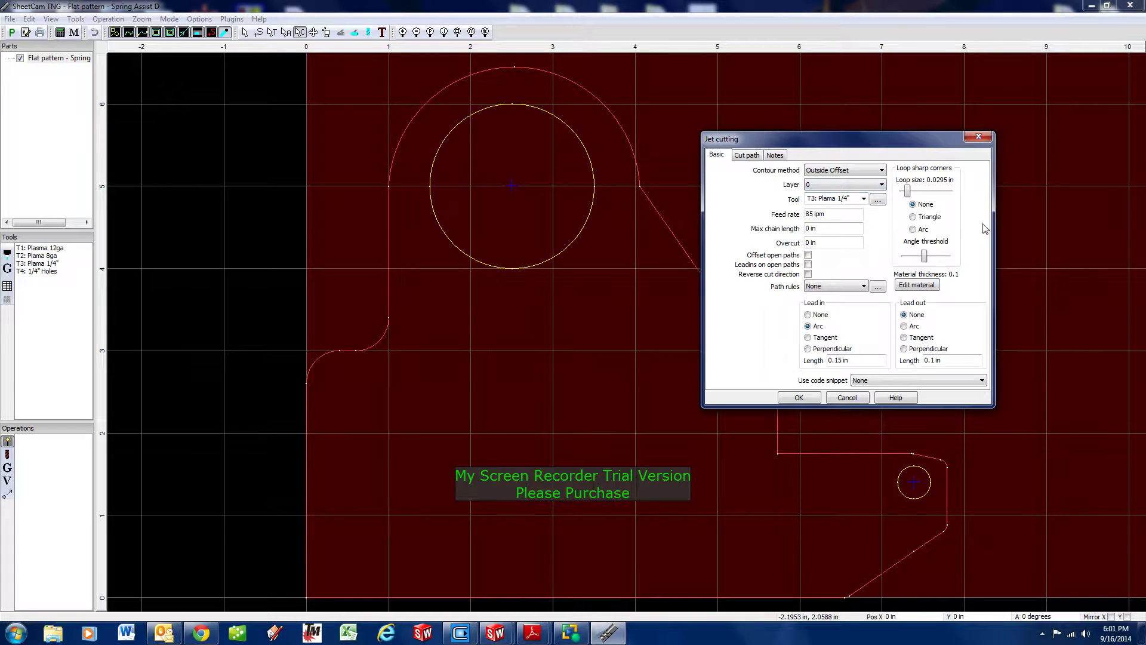
click(747, 157)
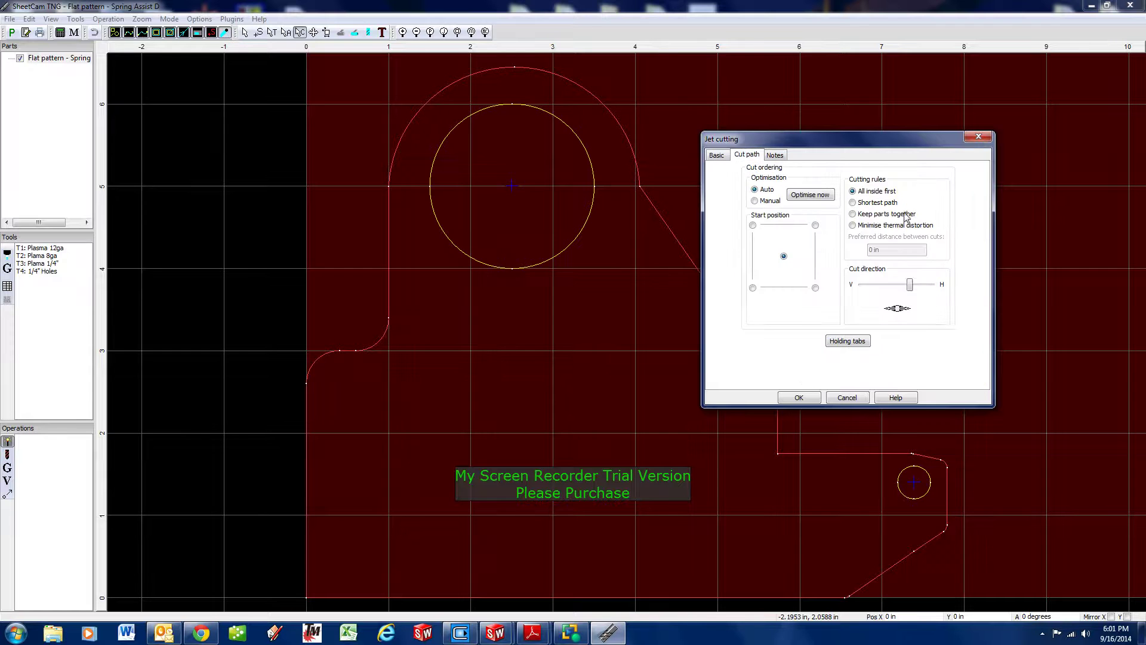
click(798, 397)
- Examine the generated toolpaths, checking the lead-ins and cut order of both holes and the outer profile
scroll(918, 489, up, 3)
scroll(916, 491, up, 3)
scroll(934, 367, down, 8)
scroll(690, 191, up, 5)
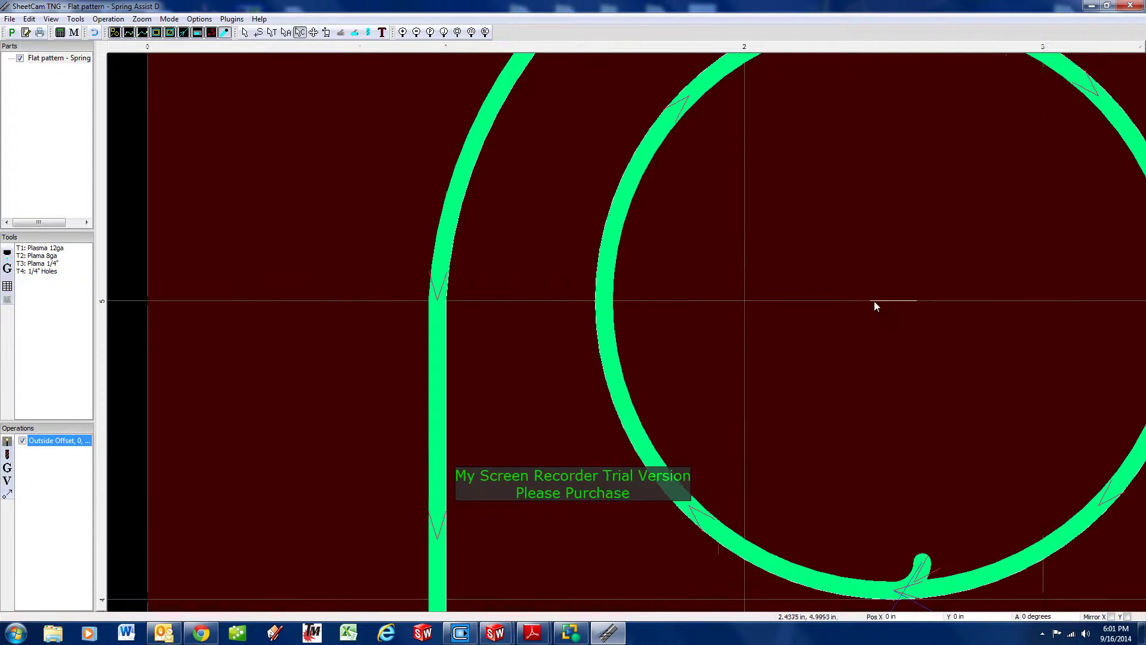
scroll(873, 301, down, 6)
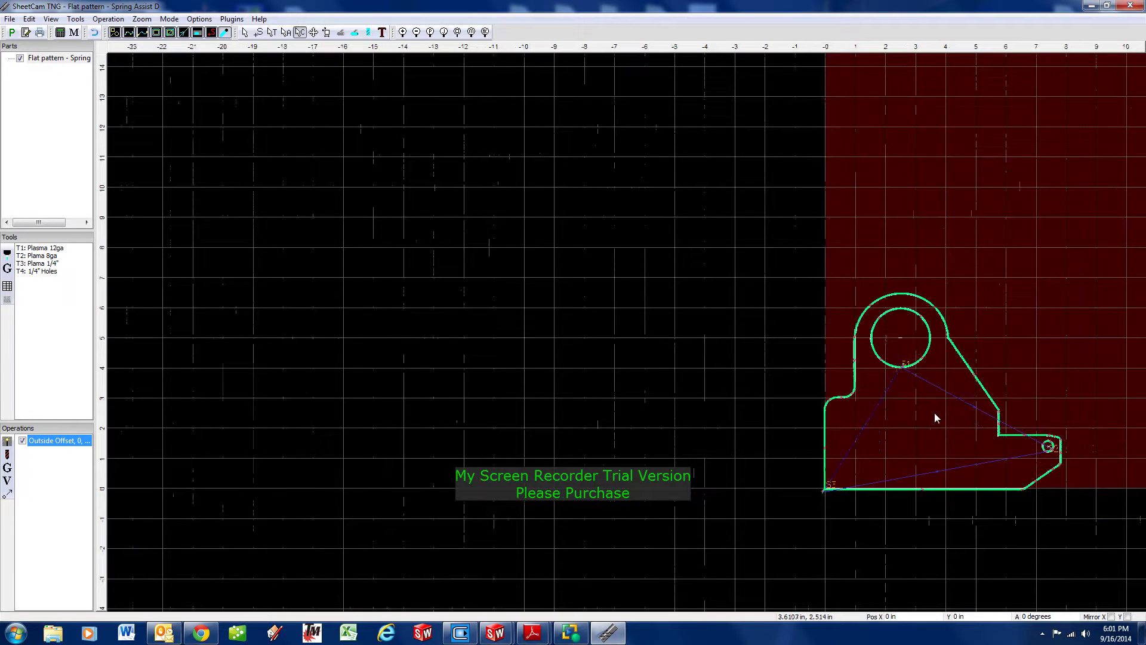
scroll(1016, 428, up, 3)
scroll(1062, 453, down, 2)
scroll(1095, 462, up, 3)
scroll(1104, 477, down, 2)
scroll(1106, 481, up, 2)
scroll(1105, 481, down, 2)
scroll(1105, 477, up, 2)
scroll(1105, 475, down, 1)
scroll(1106, 475, up, 1)
scroll(1108, 469, up, 1)
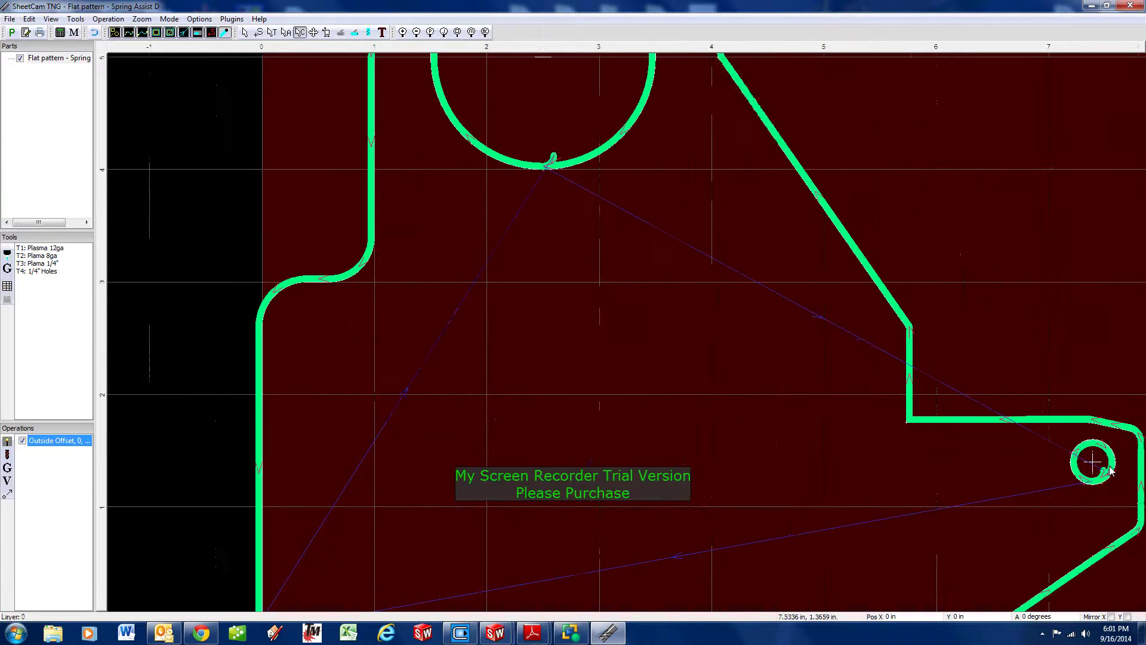
scroll(1109, 471, down, 3)
scroll(885, 364, down, 2)
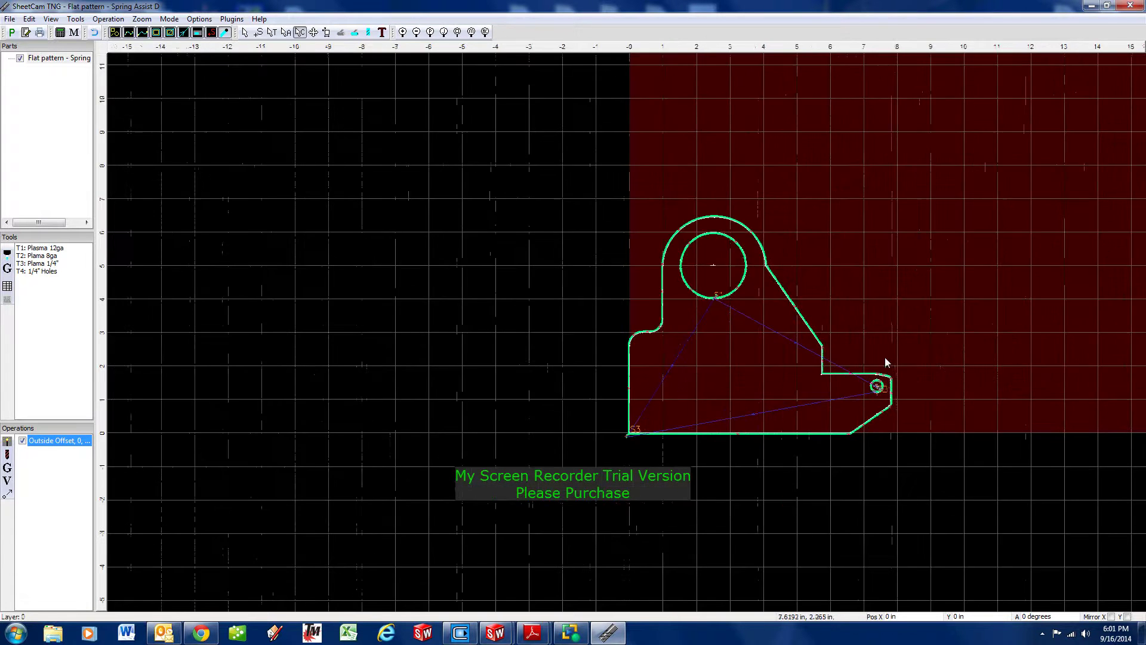
scroll(885, 355, up, 3)
scroll(881, 345, down, 3)
scroll(877, 340, up, 2)
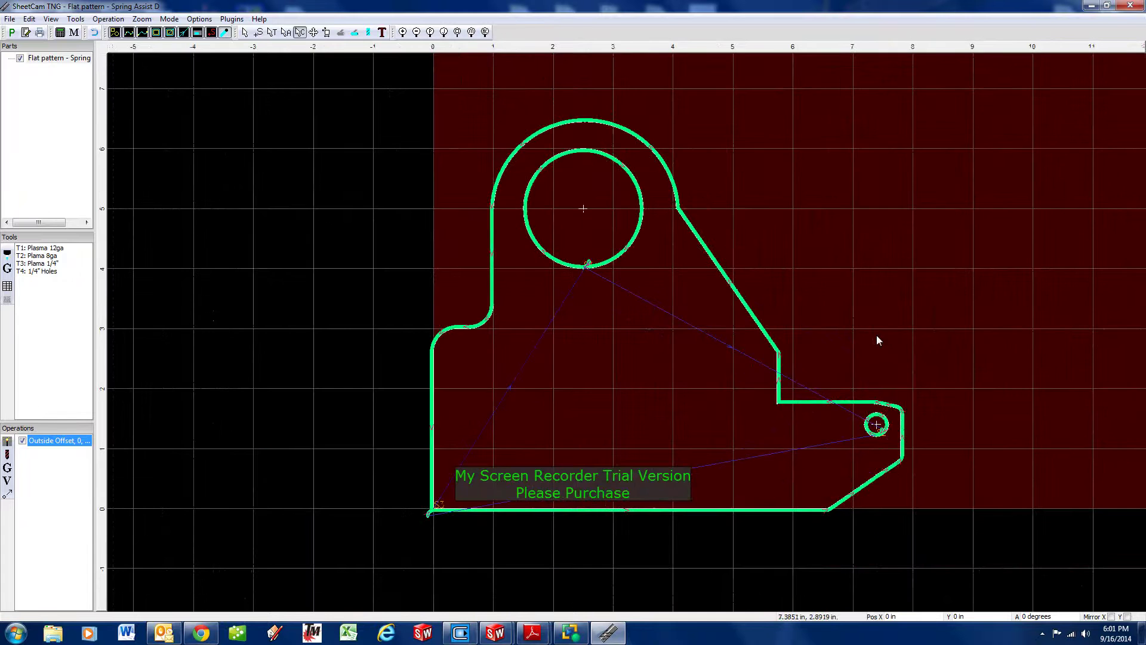
scroll(878, 340, down, 1)
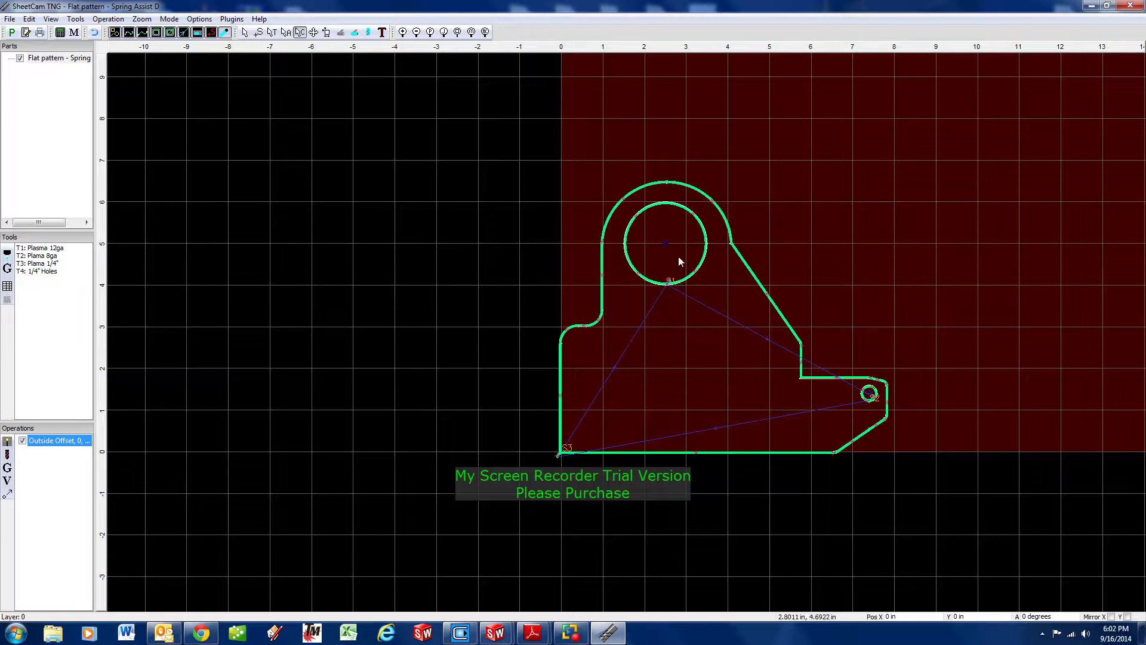
scroll(875, 166, down, 2)
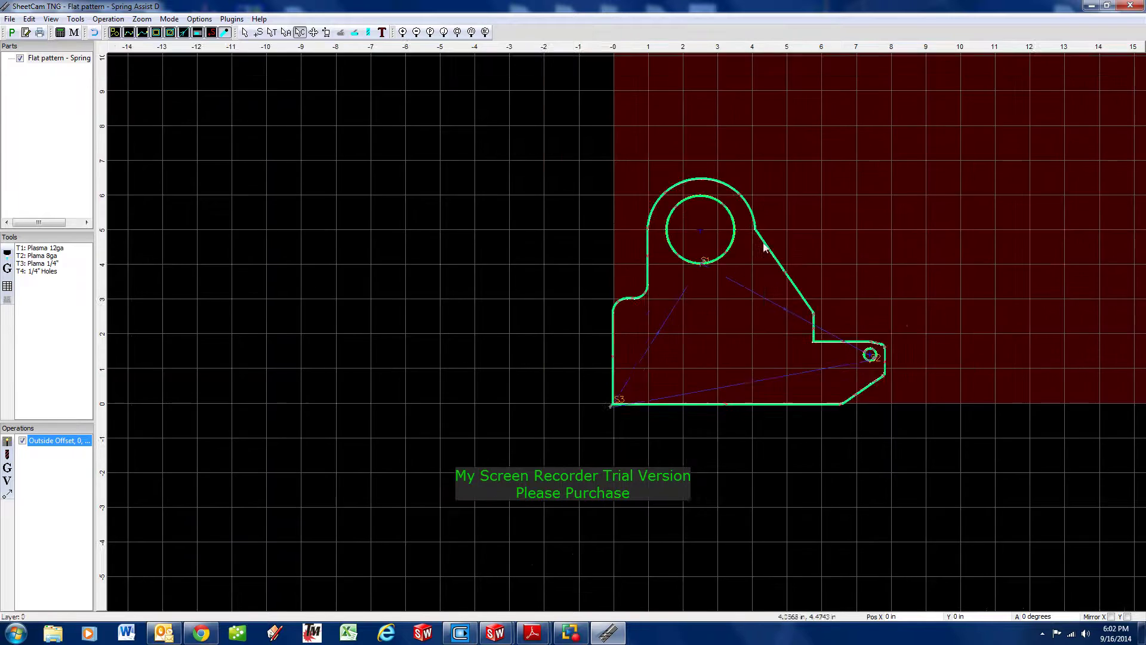
scroll(824, 272, up, 1)
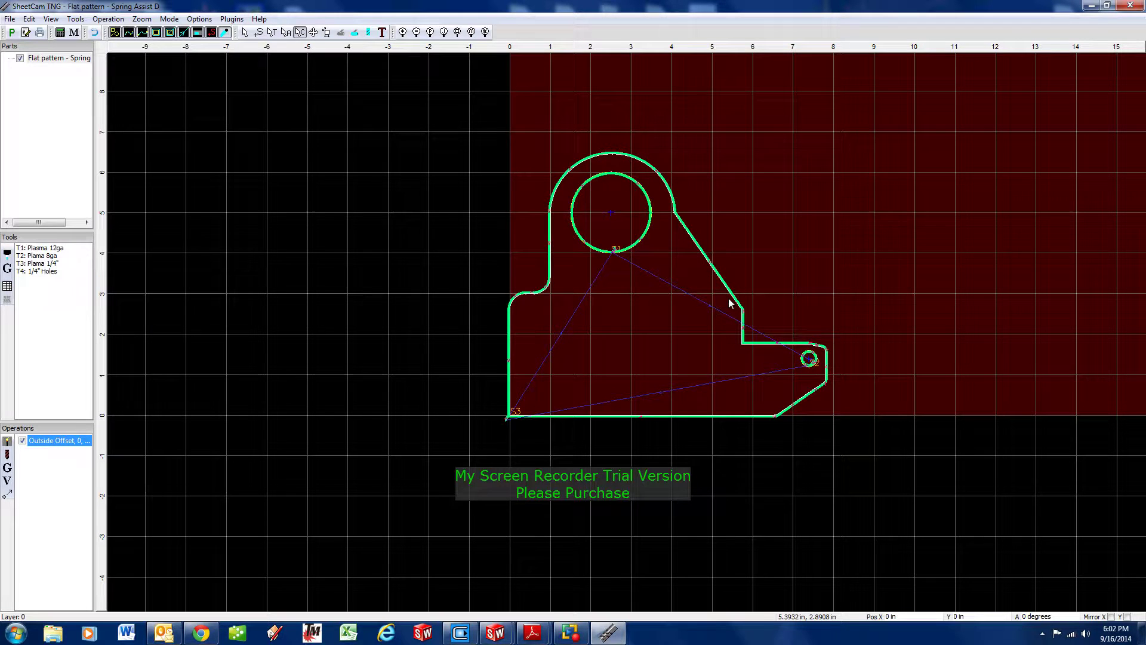
- Switch to nesting and move the part inside the sheet's lower-left corner, to about X 0.12 in, Y 0.16 in
click(313, 32)
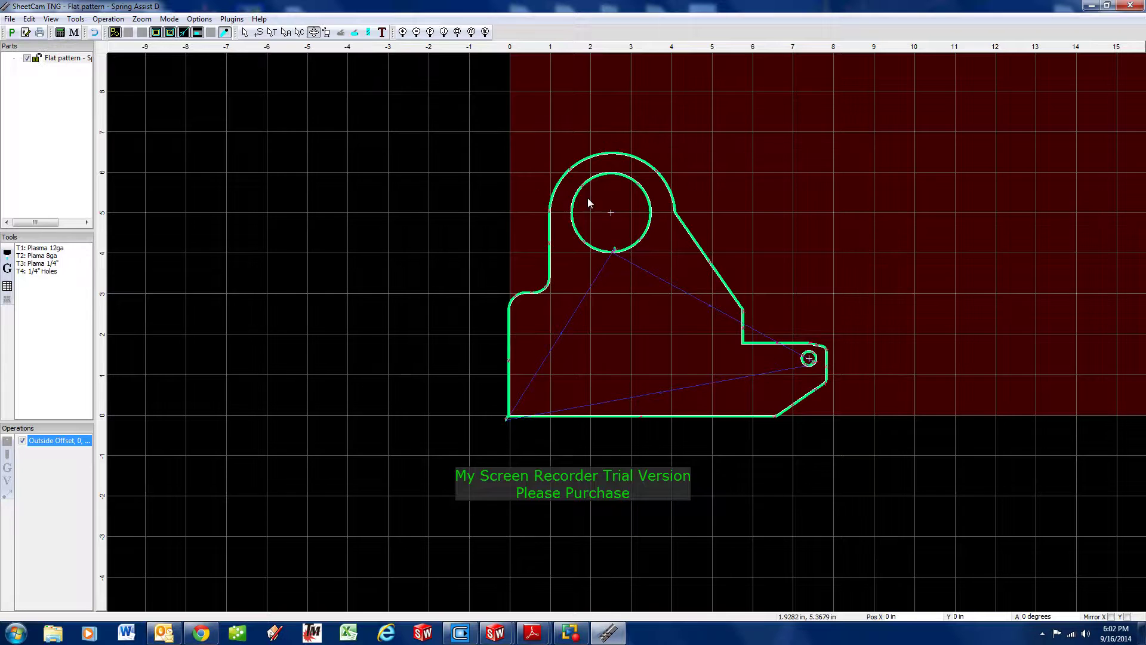
scroll(671, 260, down, 3)
scroll(733, 282, up, 2)
scroll(614, 308, up, 5)
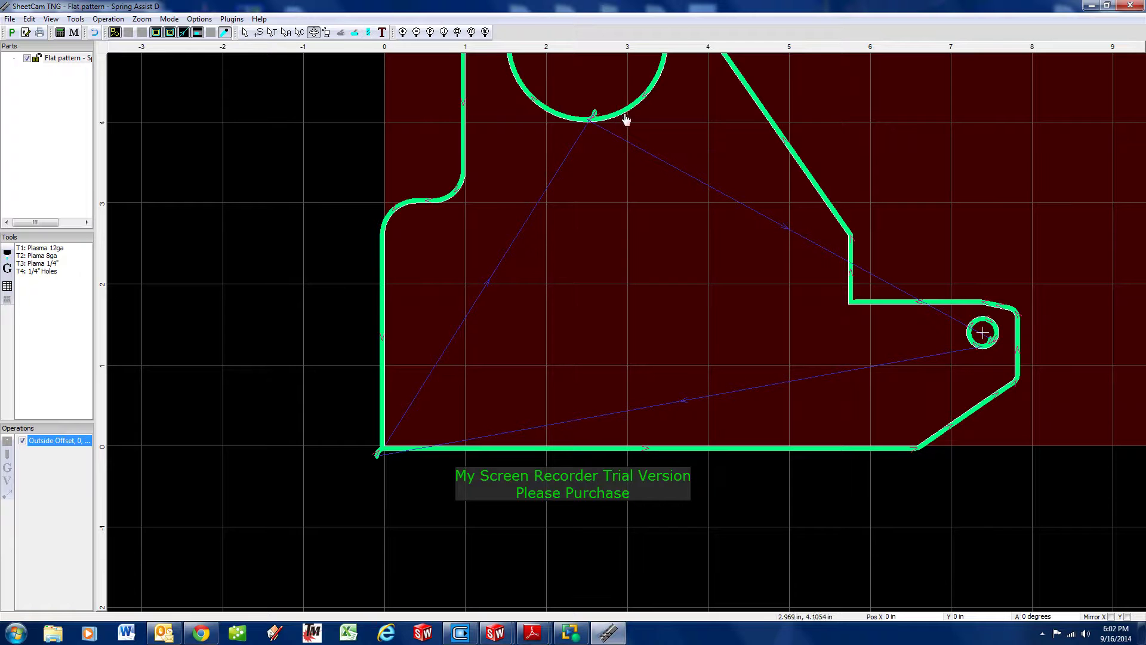
mouse_move(631, 114)
mouse_down()
mouse_move(798, 118)
mouse_move(632, 127)
mouse_up()
key(Up)
key(Up)
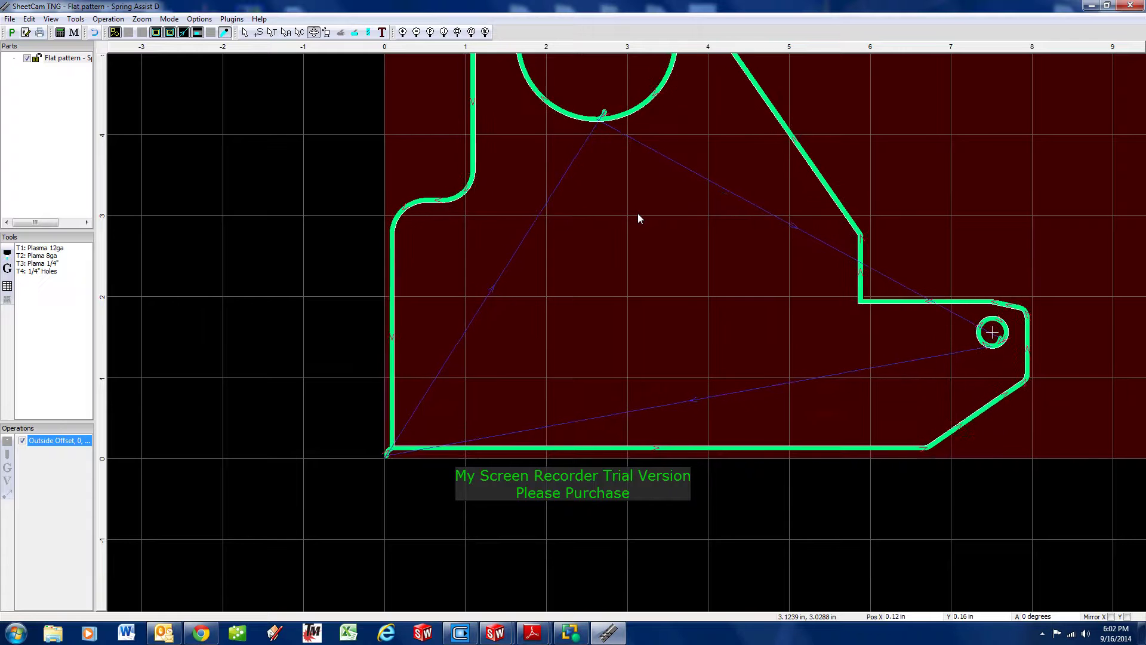
- Copy the part, rotate the copy 180 degrees and nest it closely against the sloped edge of the original
scroll(745, 320, down, 5)
scroll(835, 286, up, 4)
scroll(576, 331, down, 6)
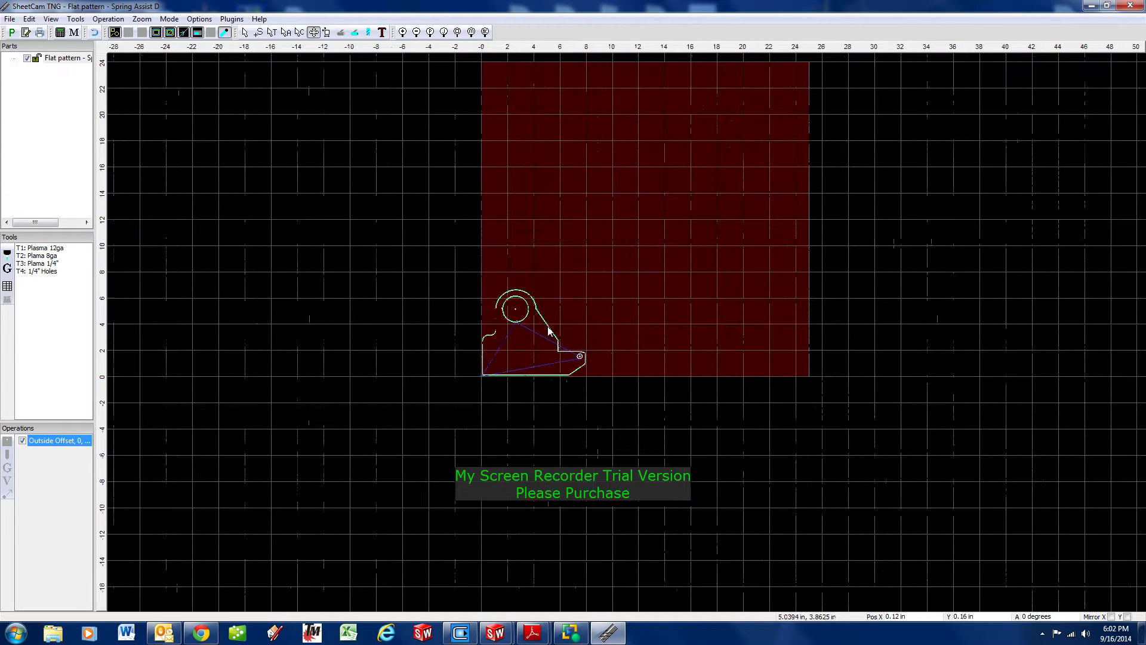
key(ctrl+v)
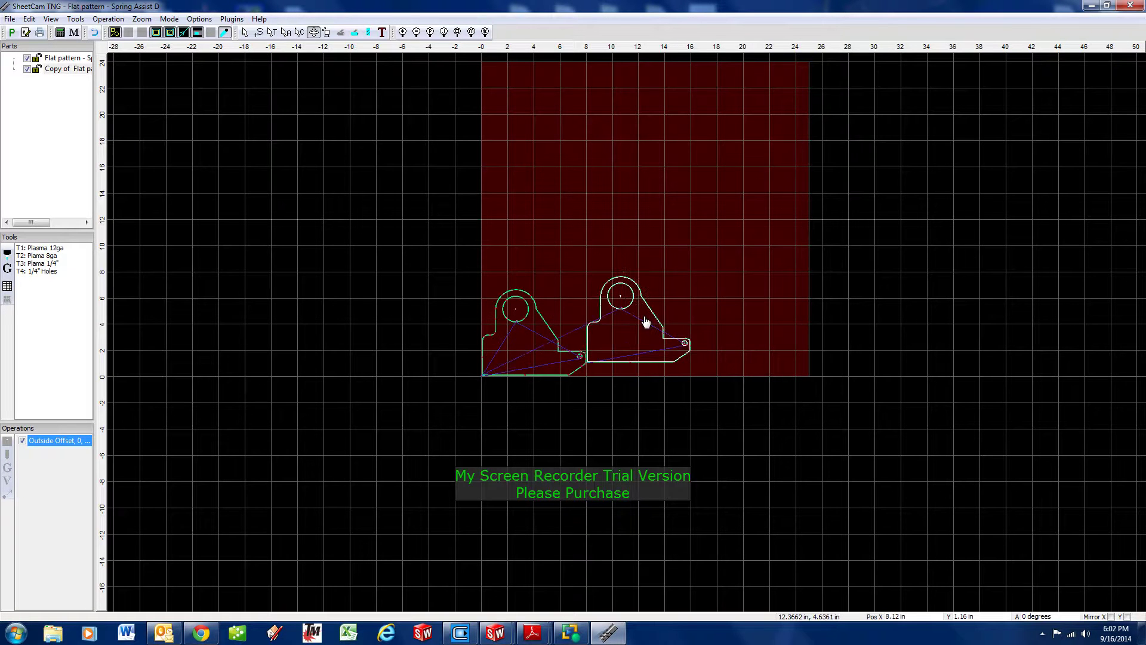
scroll(646, 322, down, 11)
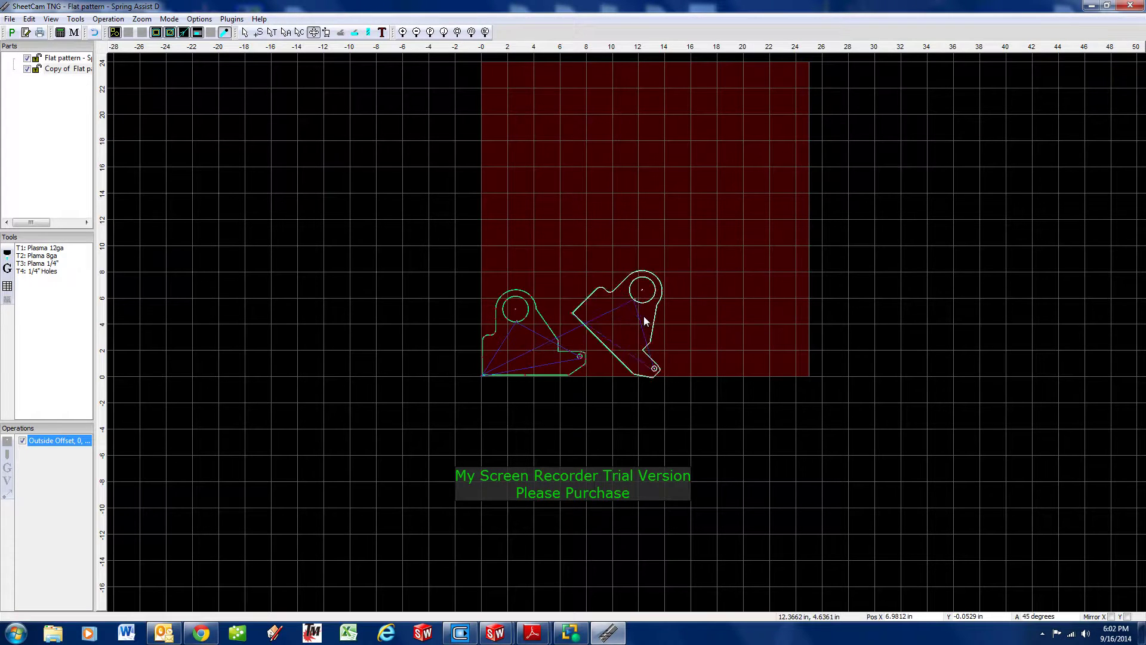
ctrl+scroll(636, 334, up, 2)
scroll(608, 327, down, 1)
scroll(609, 332, down, 1)
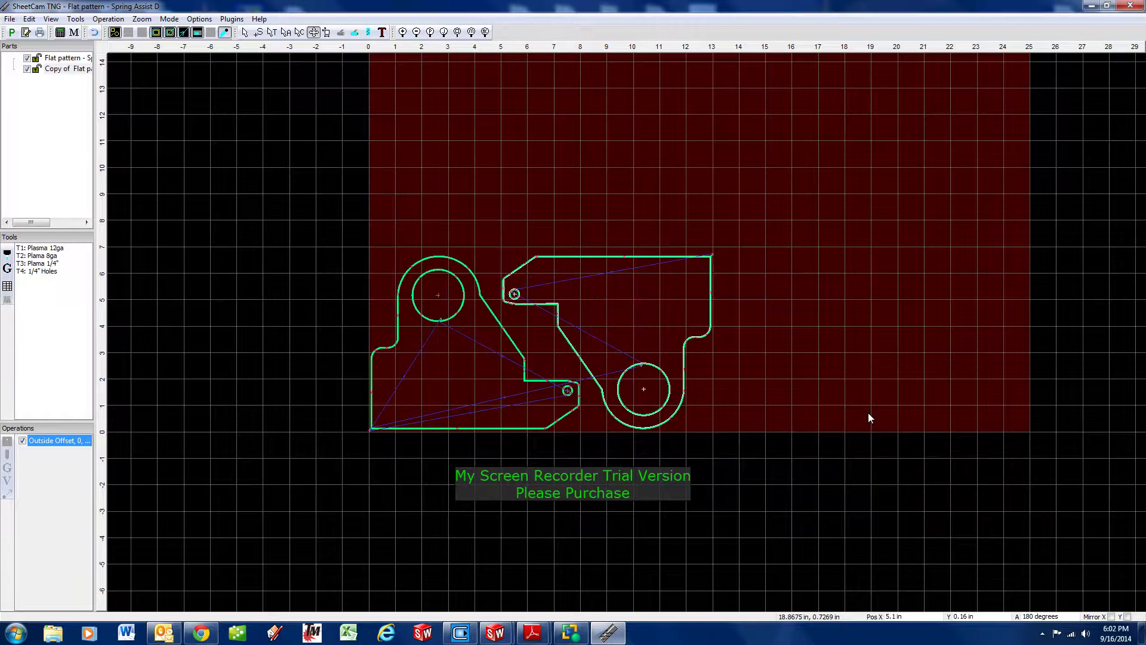
drag(690, 307, 299, 317)
- Select both nested parts and start a multiple duplicate, placing the first duplicate pair beside them at about X 12.12 in, Y 0.18 in
drag(346, 206, 747, 490)
right_click(649, 307)
click(716, 331)
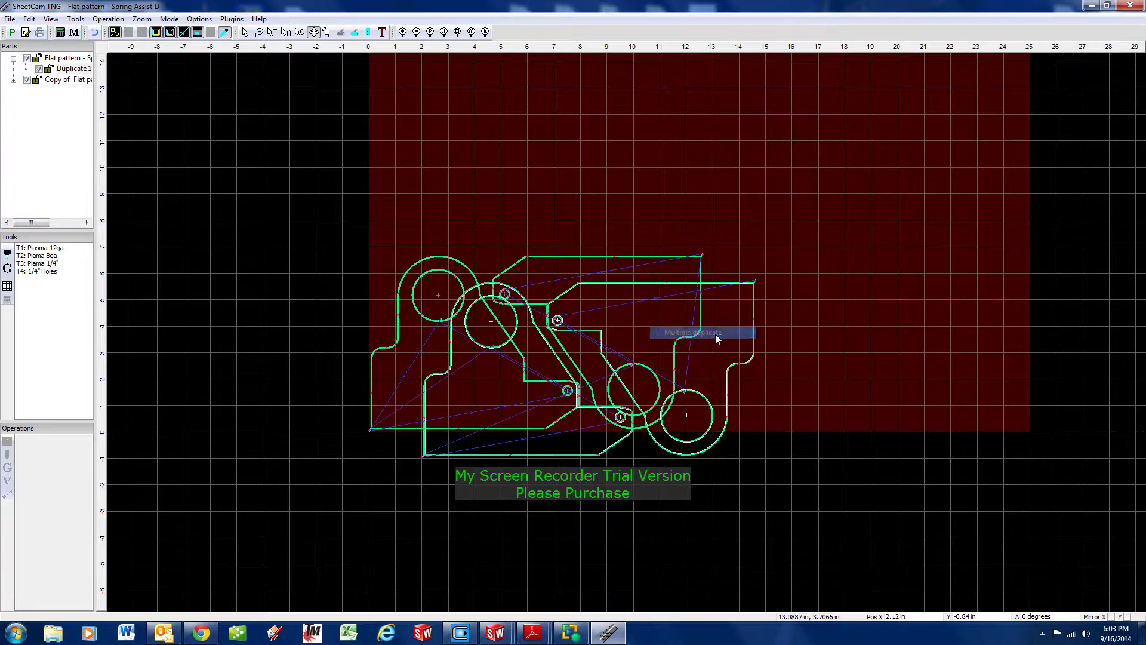
click(940, 320)
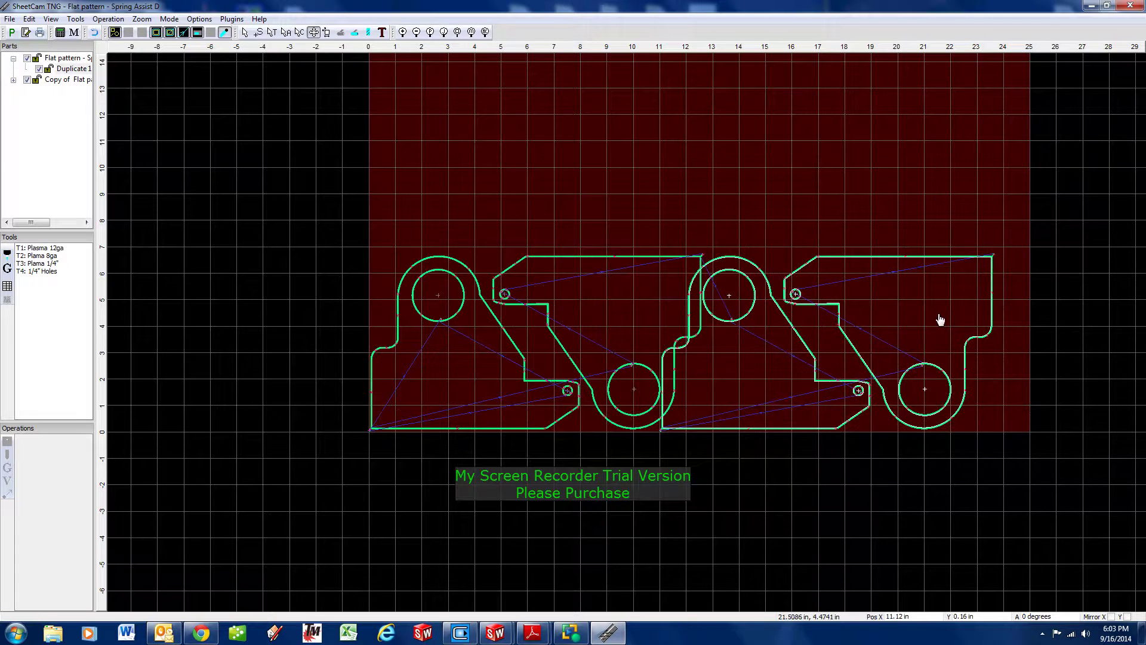
drag(966, 320, 985, 318)
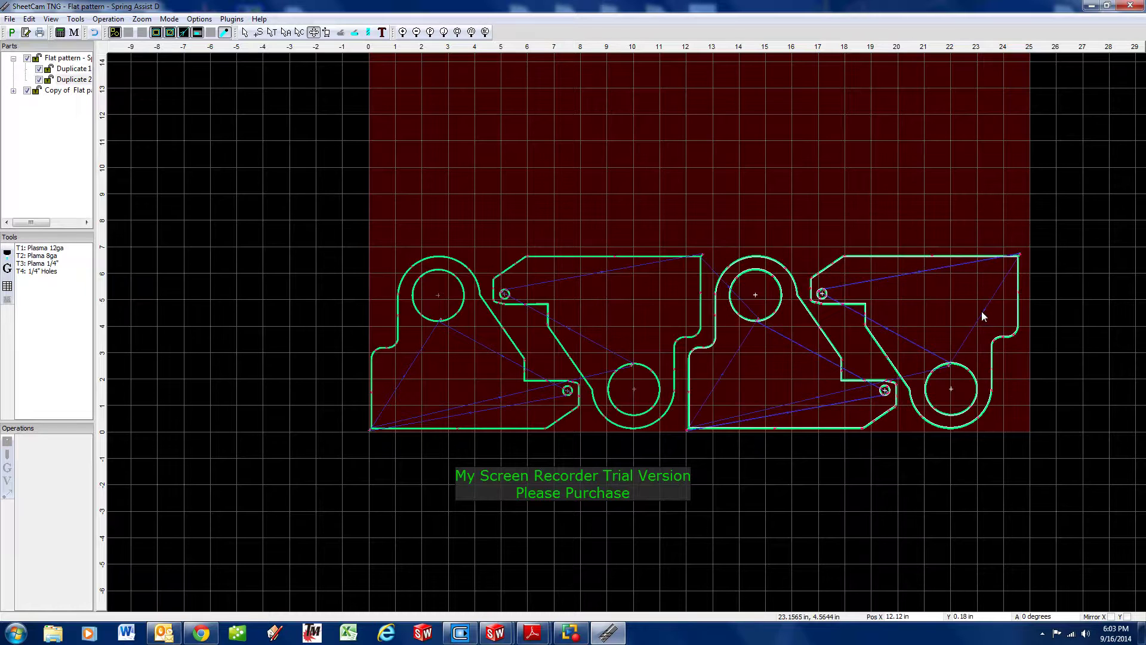
- Place the remaining duplicate pairs to fill the sheet as two columns by three rows, and end the multiple duplicate
drag(980, 312, 1108, 145)
scroll(878, 148, down, 2)
scroll(847, 179, down, 2)
scroll(805, 102, up, 2)
click(1085, 146)
scroll(639, 232, down, 1)
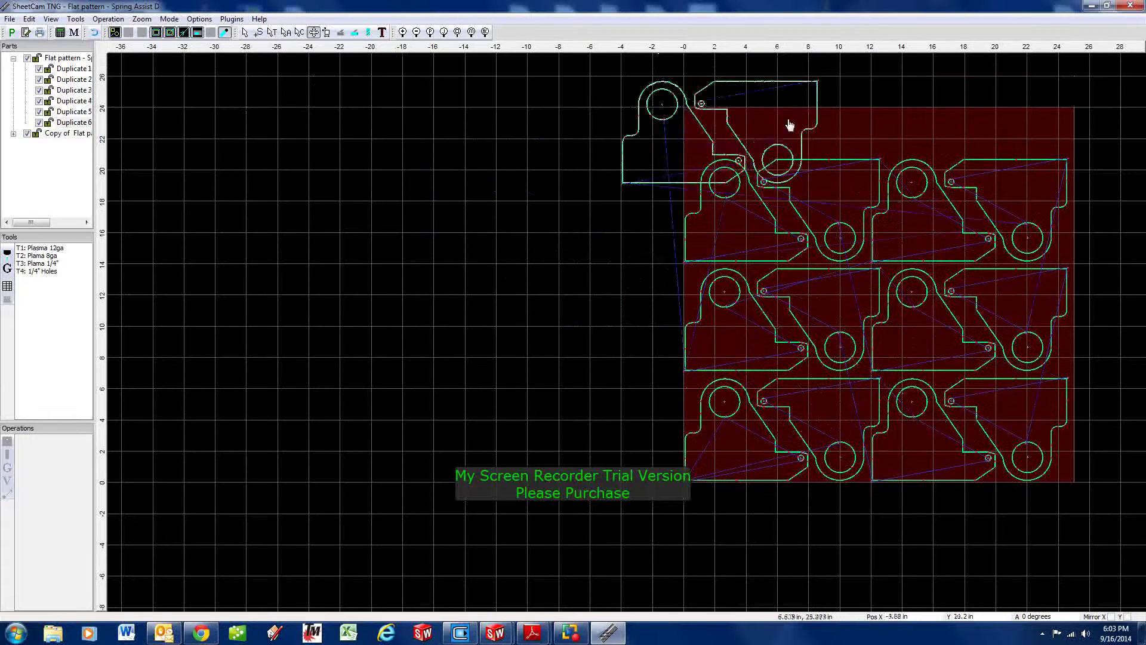
right_click(787, 146)
- Switch to simulation and start simulating the cutting of the complete nested sheet
scroll(656, 358, down, 3)
scroll(696, 334, up, 6)
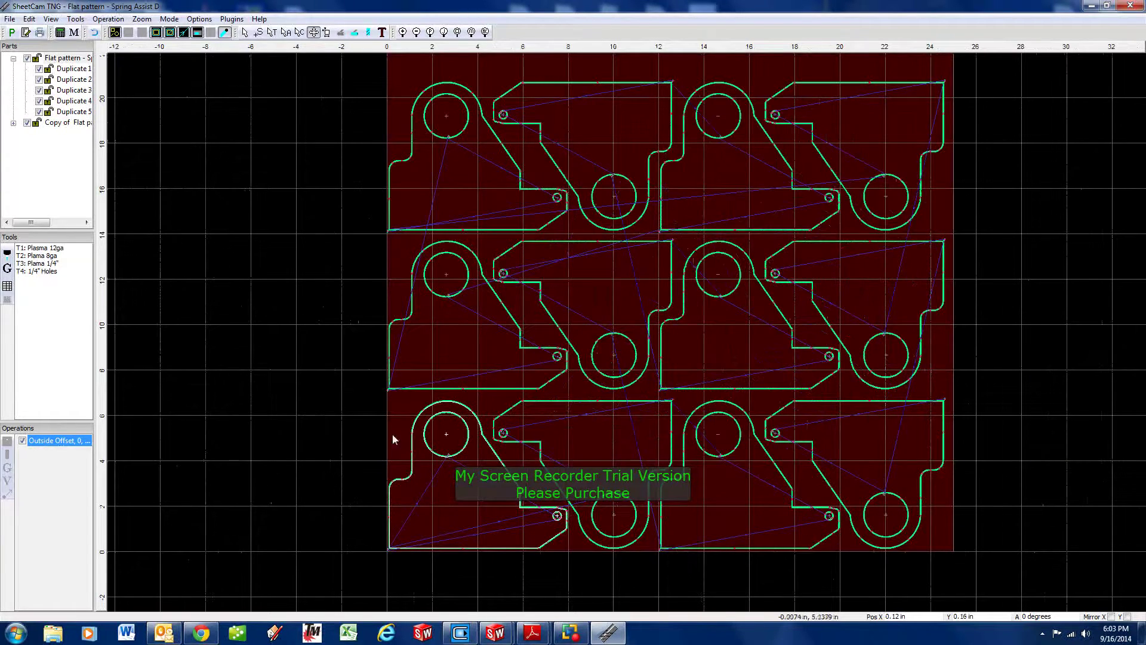
scroll(540, 503, up, 2)
scroll(538, 541, down, 2)
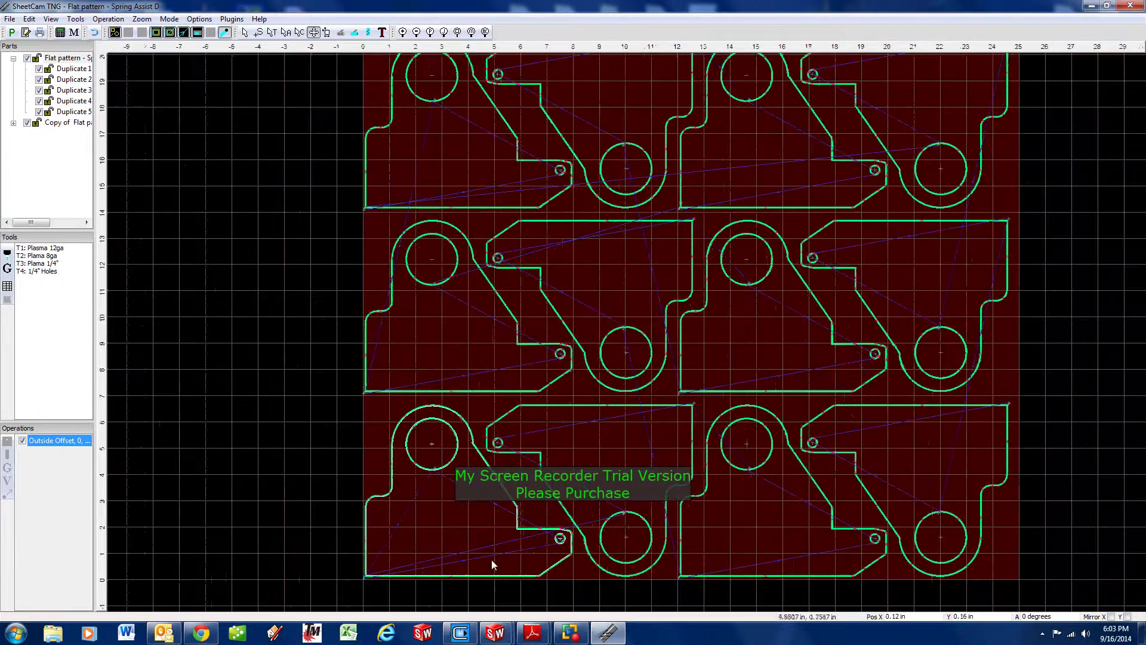
scroll(538, 541, up, 2)
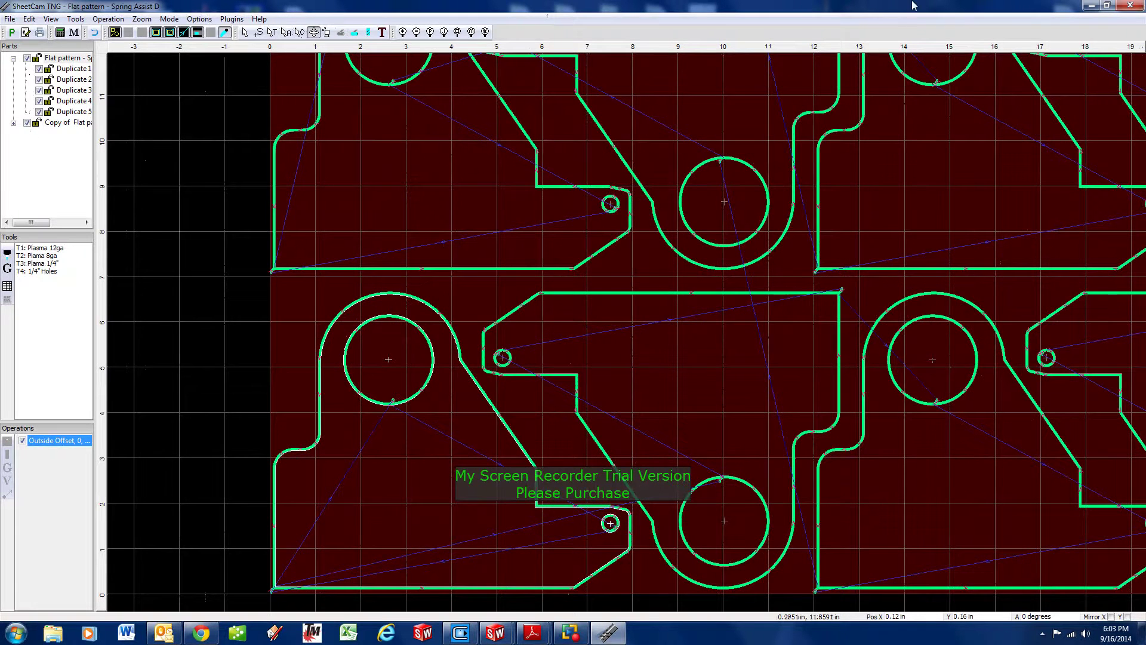
scroll(262, 37, down, 3)
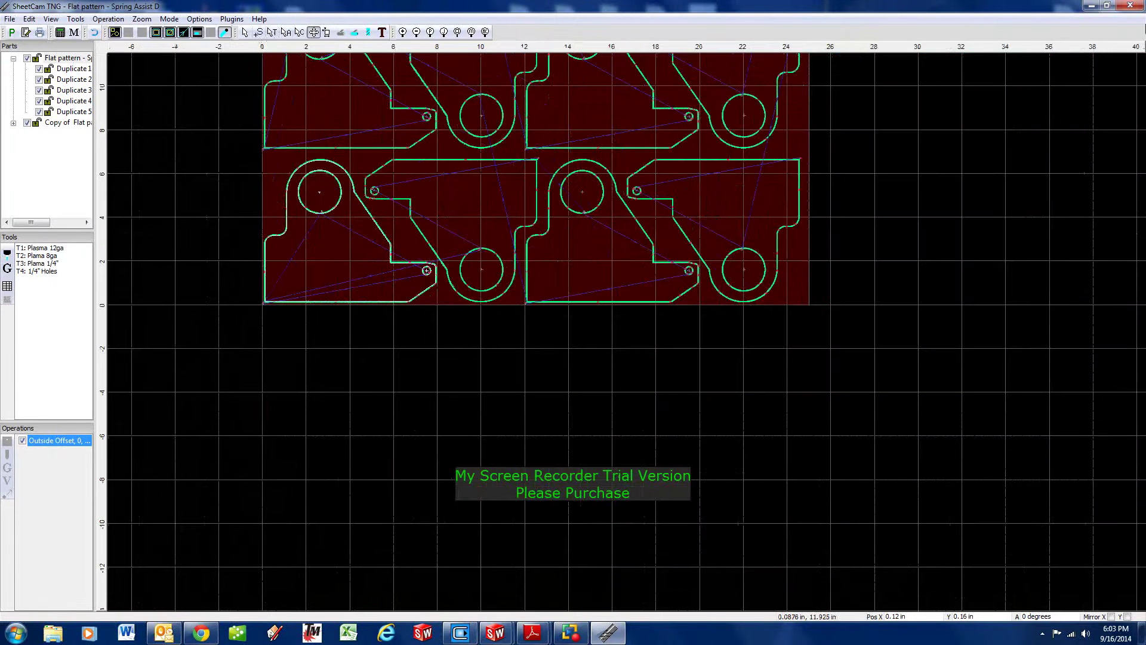
click(369, 33)
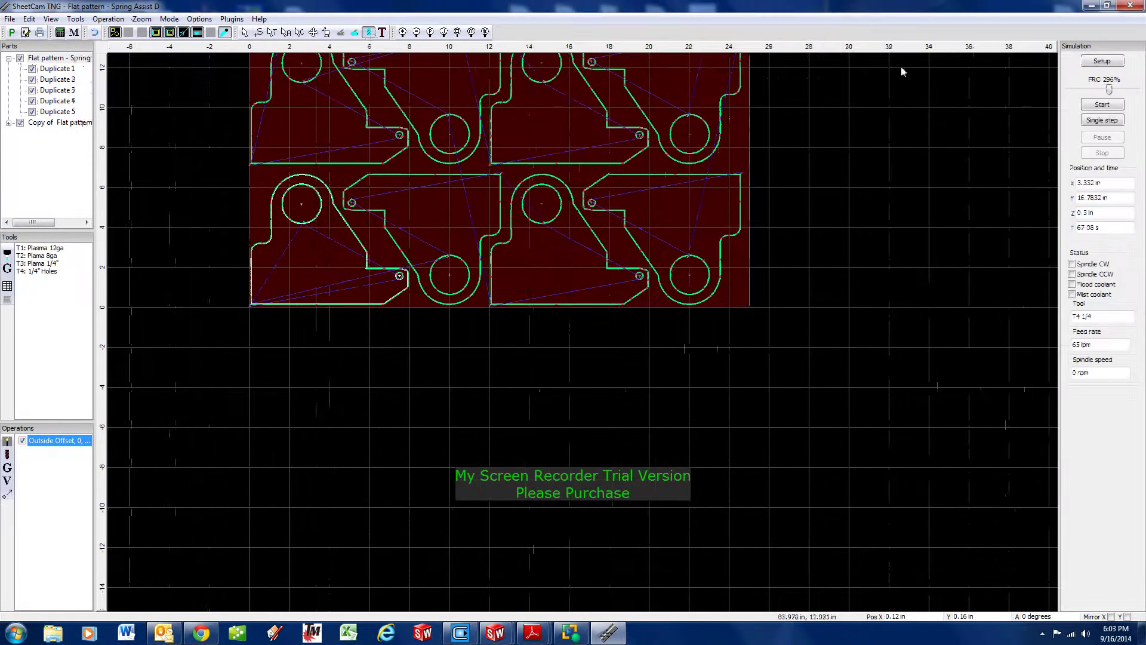
click(1101, 105)
click(573, 362)
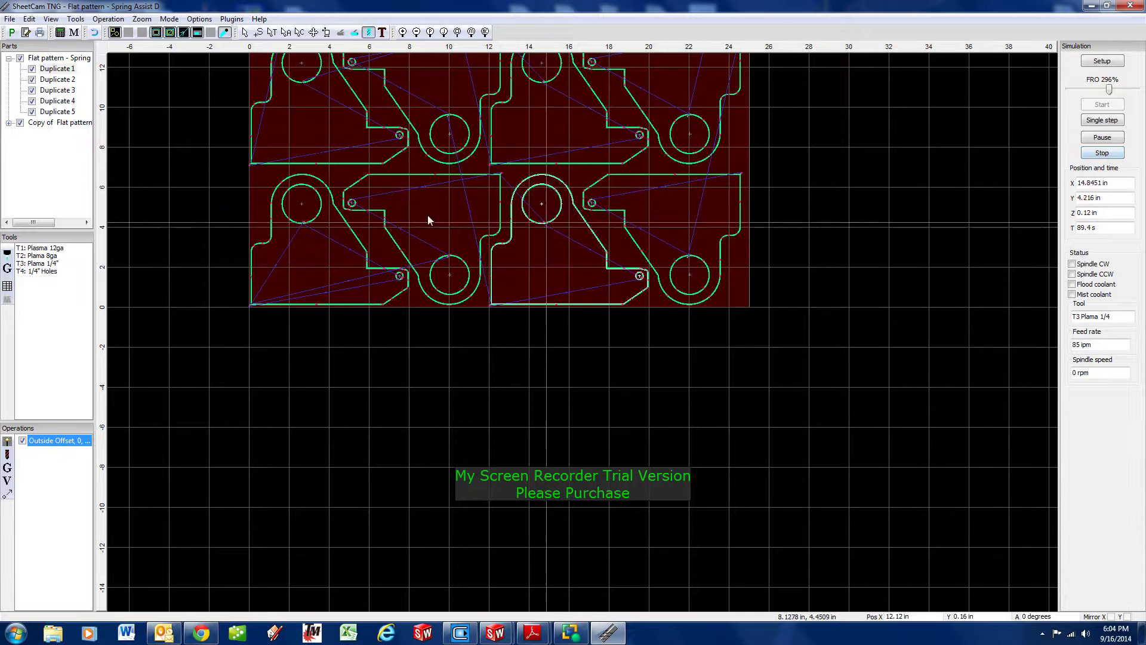
- Check the Outside Offset operation's cut path settings, nudge its cut direction very slightly and accept with Auto optimisation and Keep parts together
double_click(70, 444)
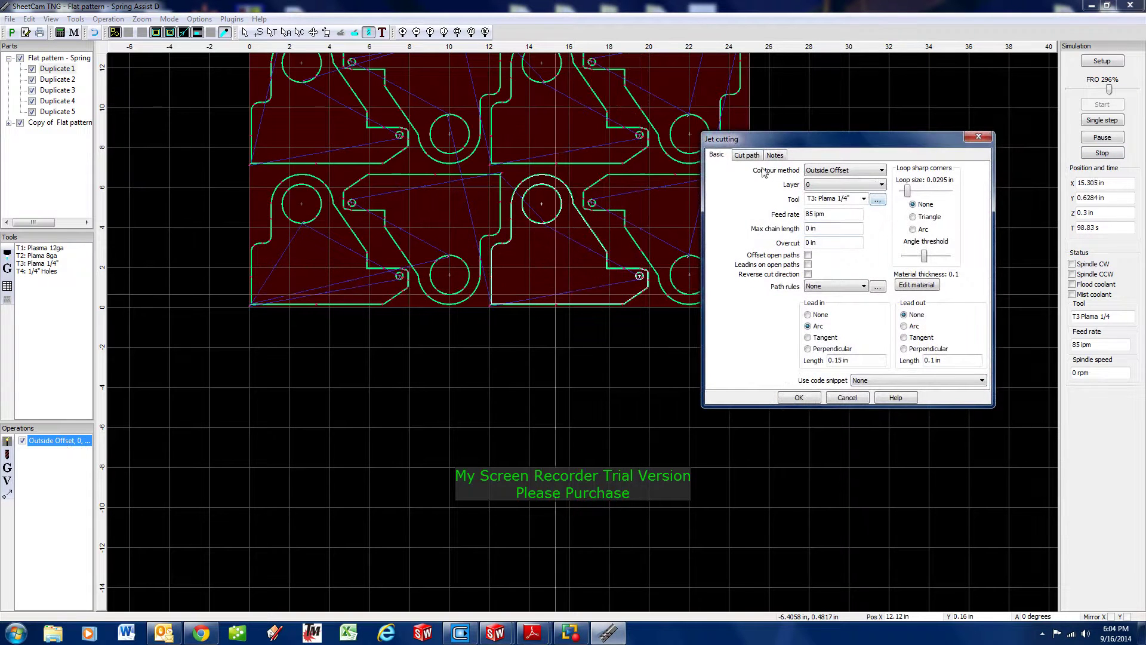
click(747, 154)
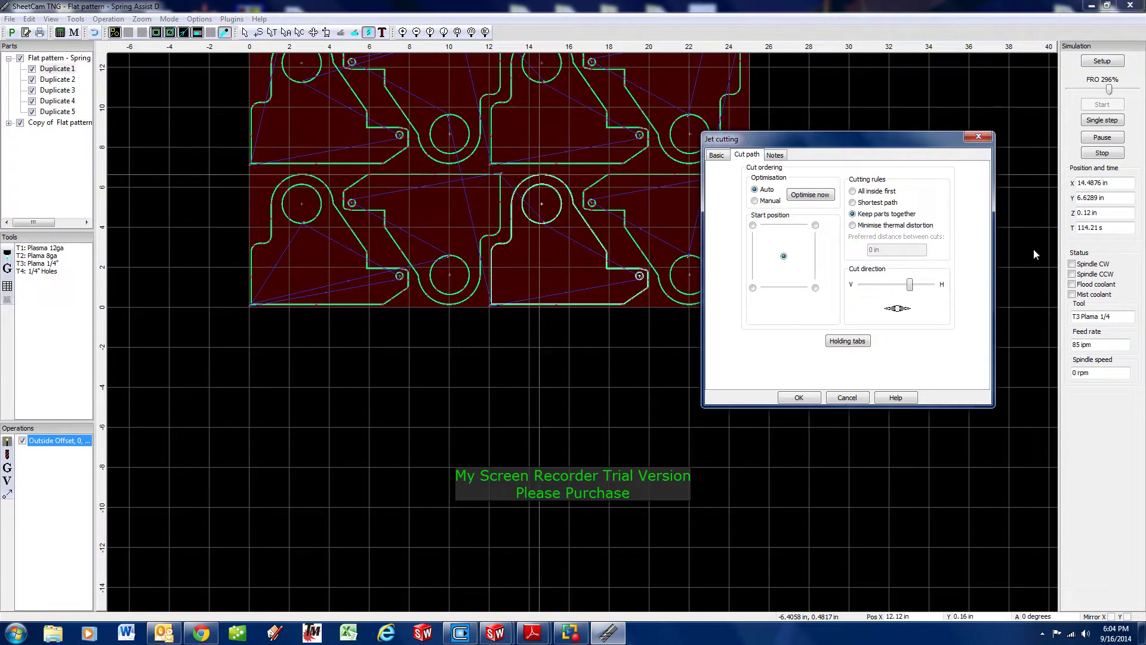
mouse_move(909, 288)
mouse_down()
mouse_move(917, 282)
mouse_move(896, 286)
mouse_move(923, 286)
mouse_move(909, 285)
mouse_up()
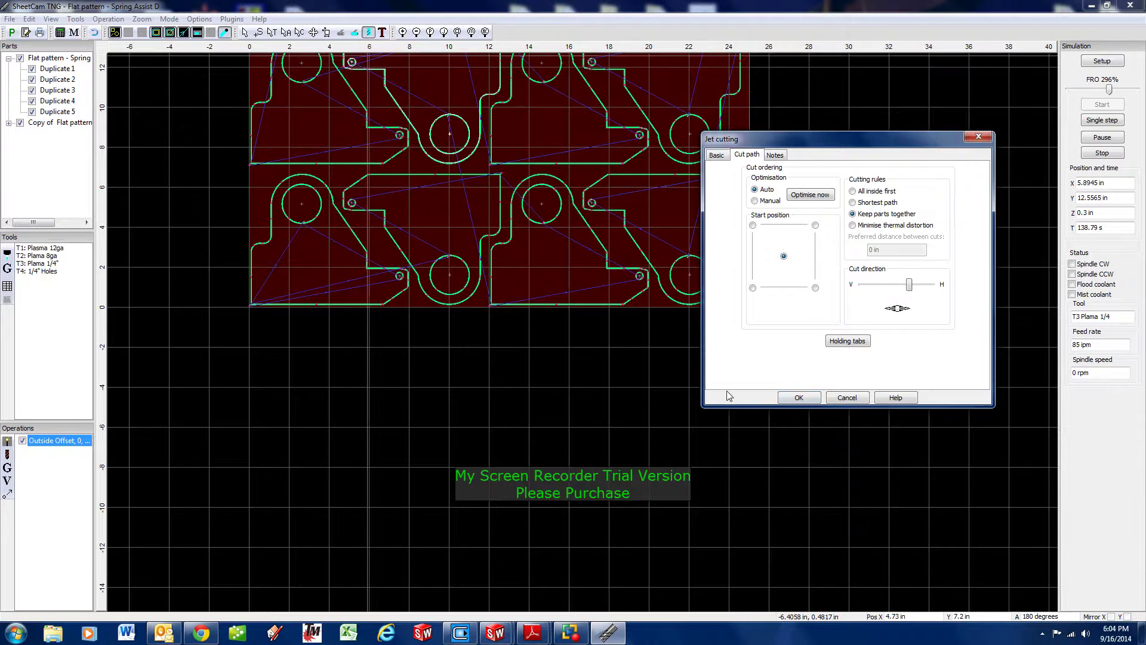
click(808, 397)
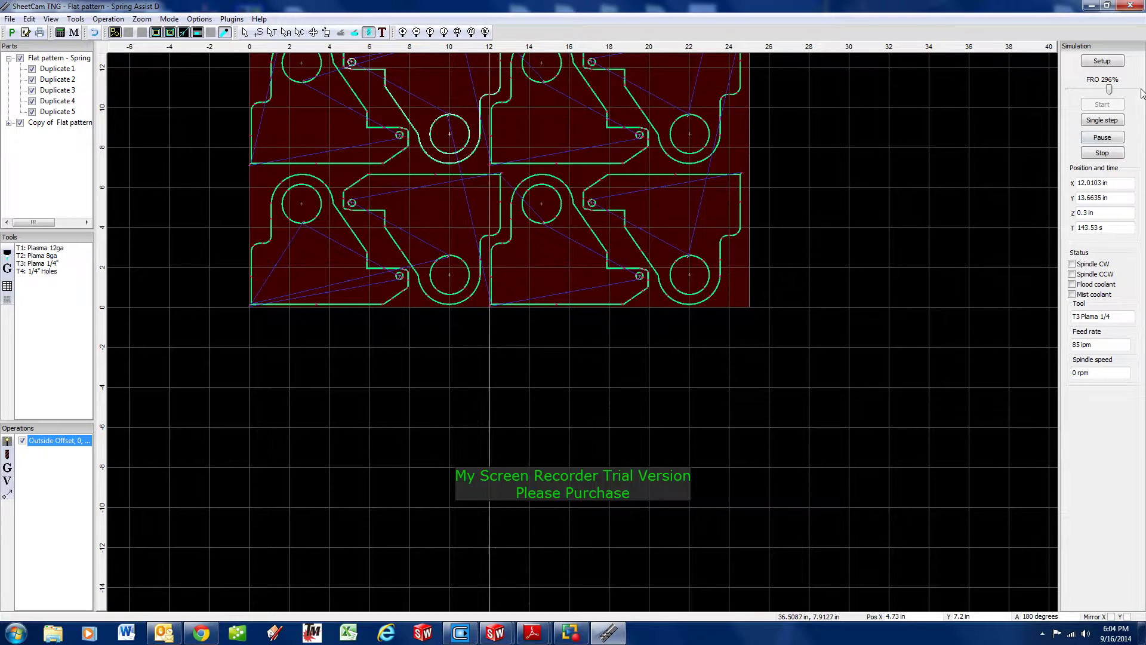
- Stop the running simulation and return to nesting mode
click(1110, 153)
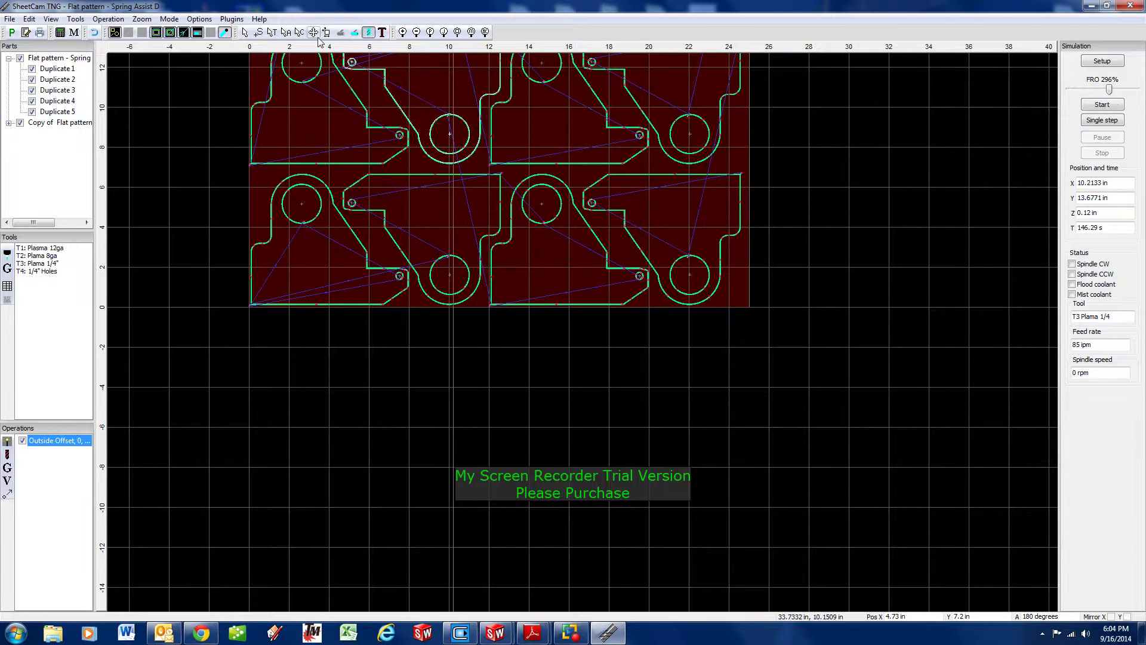
click(250, 33)
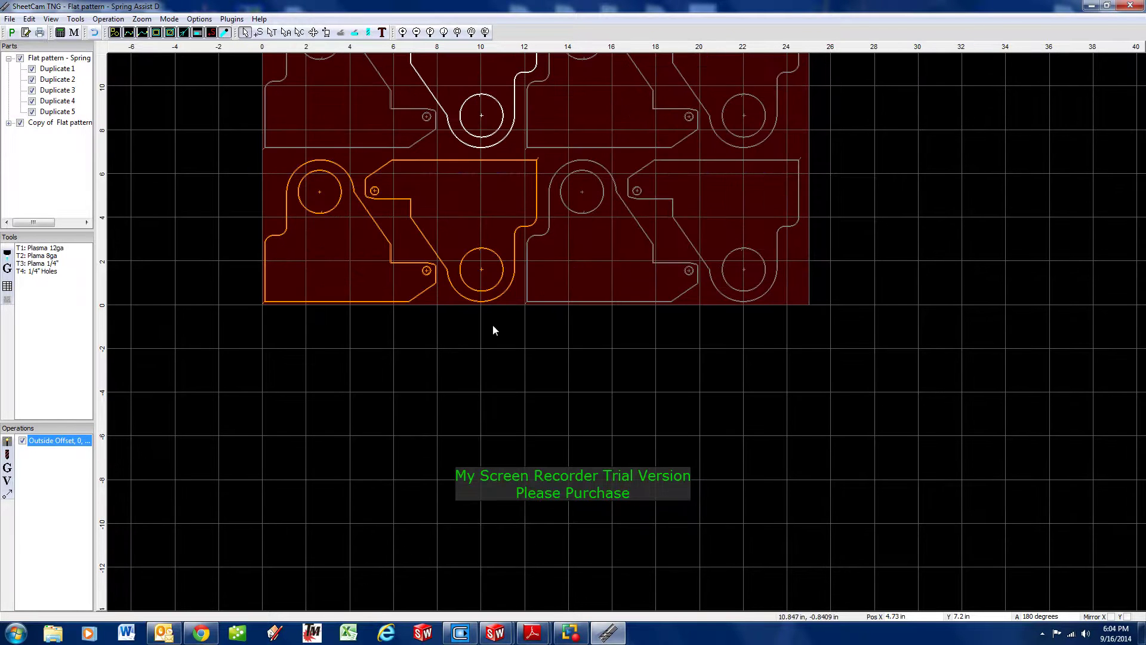
click(314, 33)
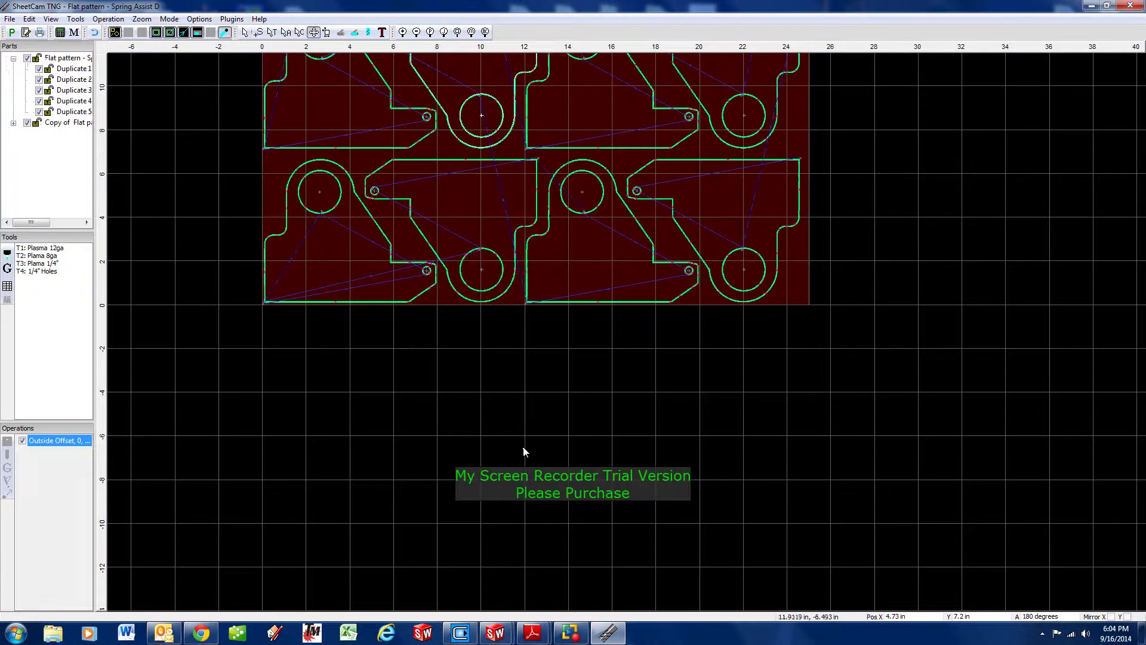
- Examine the nested toolpaths and part spacing across the whole sheet, briefly checking the start-point editing and selection modes
scroll(545, 306, down, 2)
scroll(558, 170, up, 5)
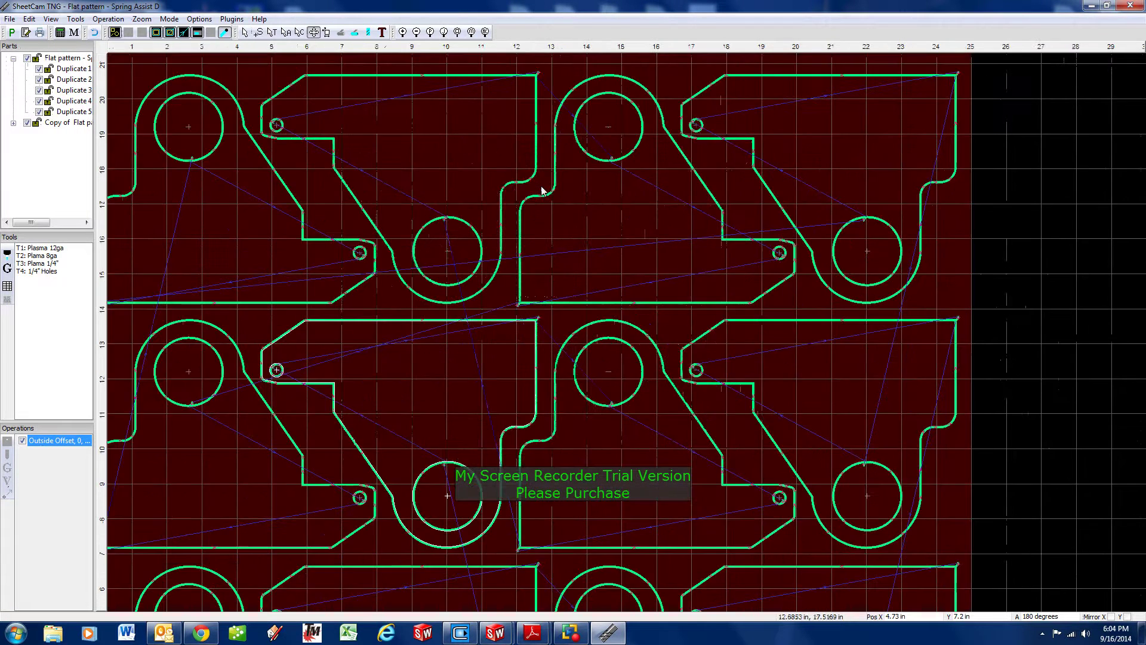
scroll(542, 189, down, 3)
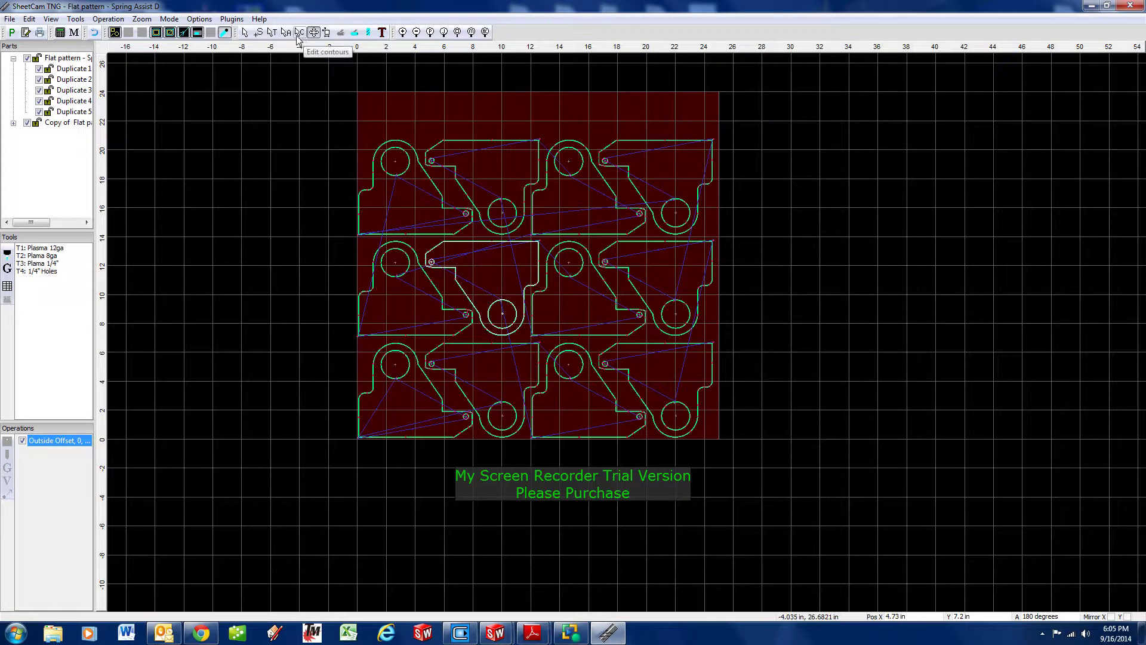
click(258, 32)
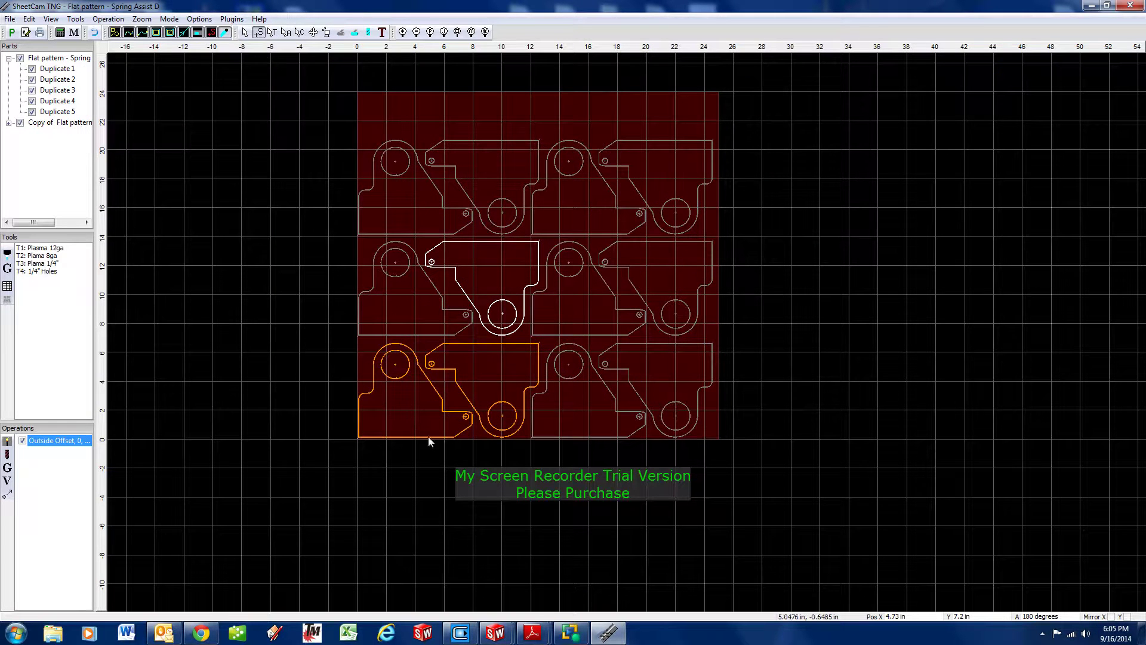
click(245, 33)
click(314, 32)
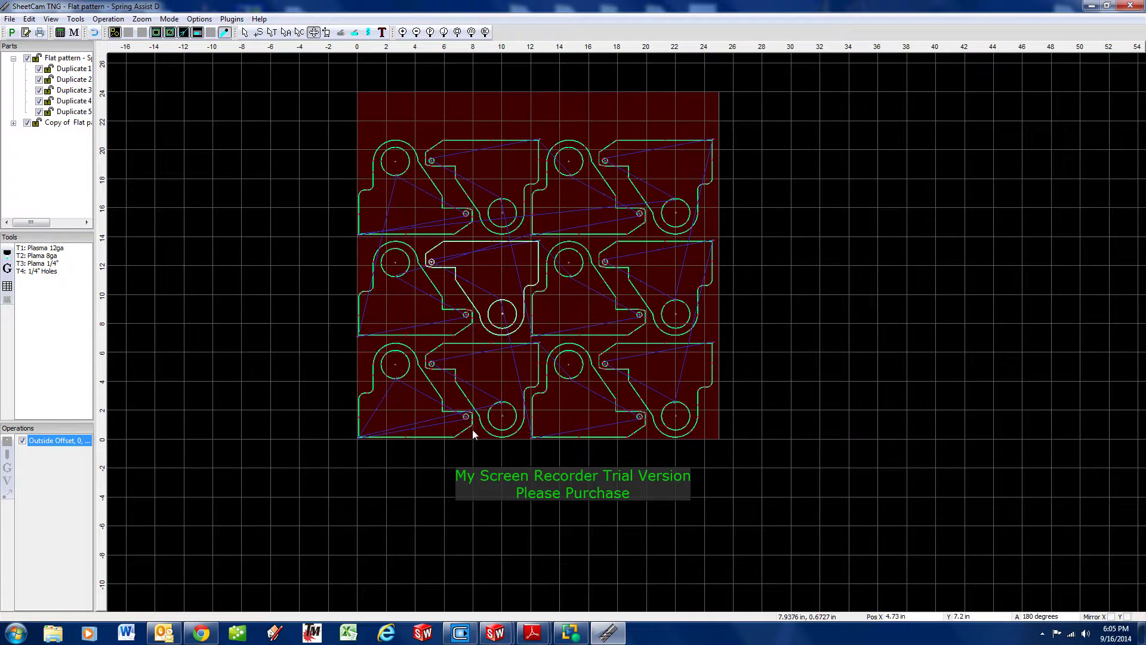
scroll(478, 394, up, 6)
scroll(467, 355, down, 5)
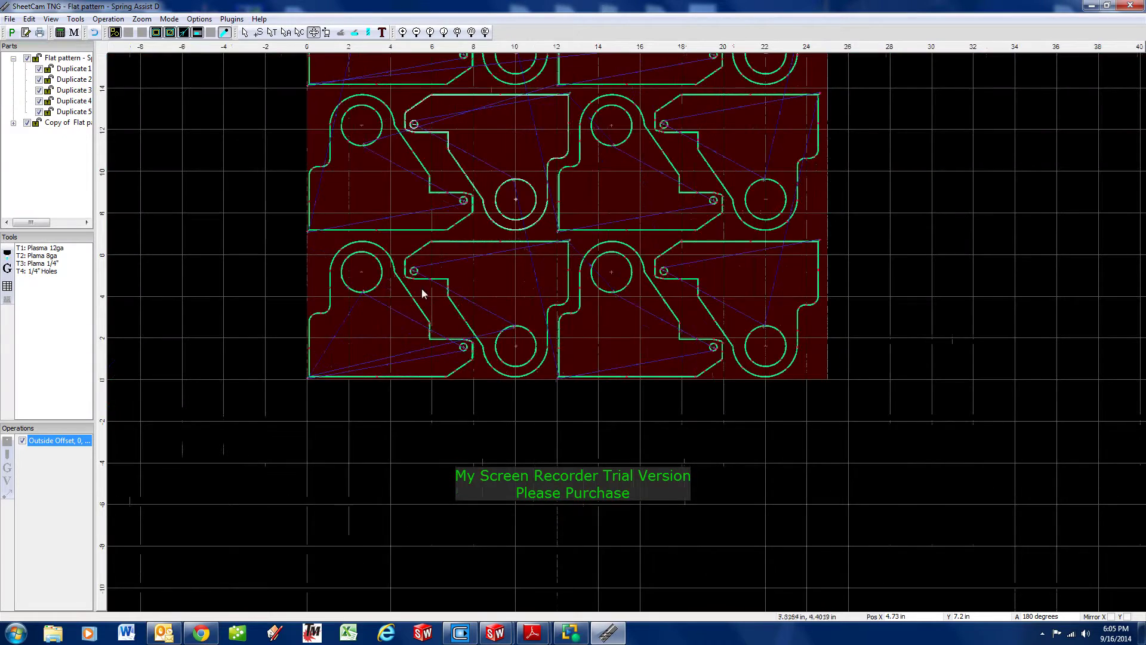
scroll(433, 290, up, 2)
scroll(413, 286, down, 6)
scroll(485, 183, up, 1)
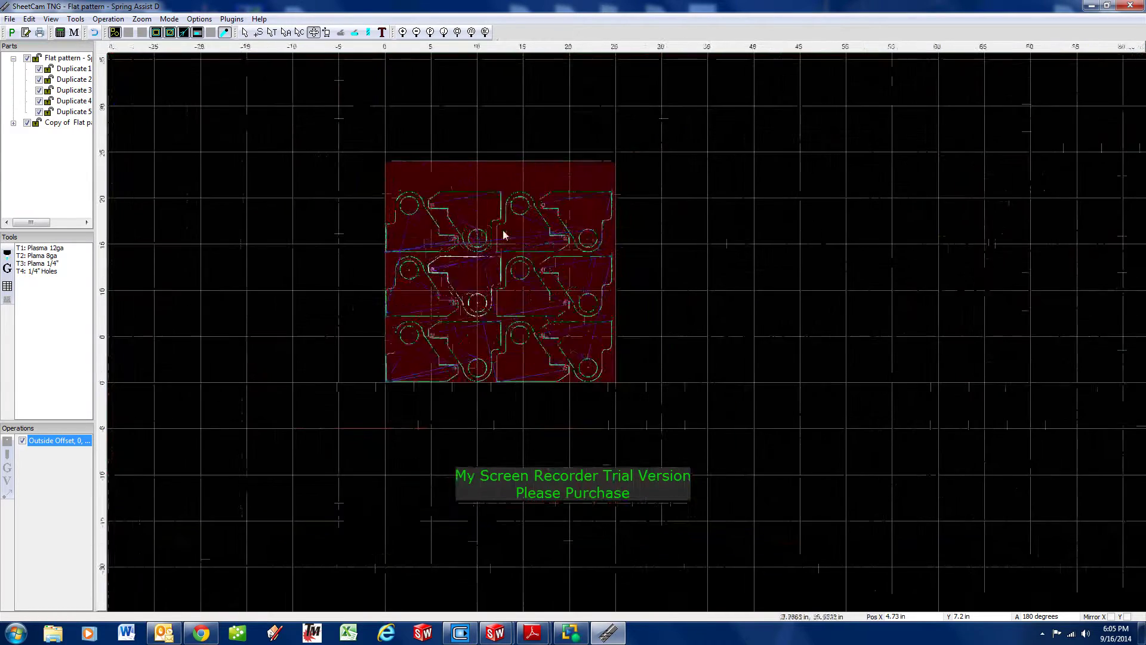
scroll(495, 233, up, 2)
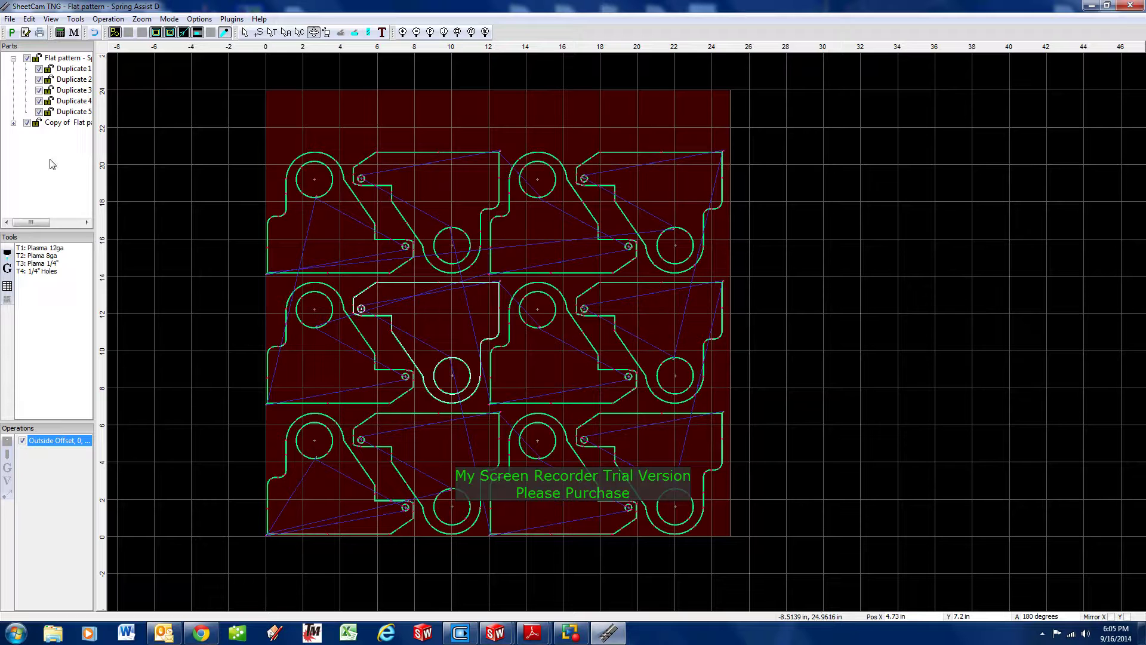
- Try to post-process the nested job to drop.tap in the Burn Table folder, replacing the existing file
click(10, 37)
click(151, 126)
click(471, 327)
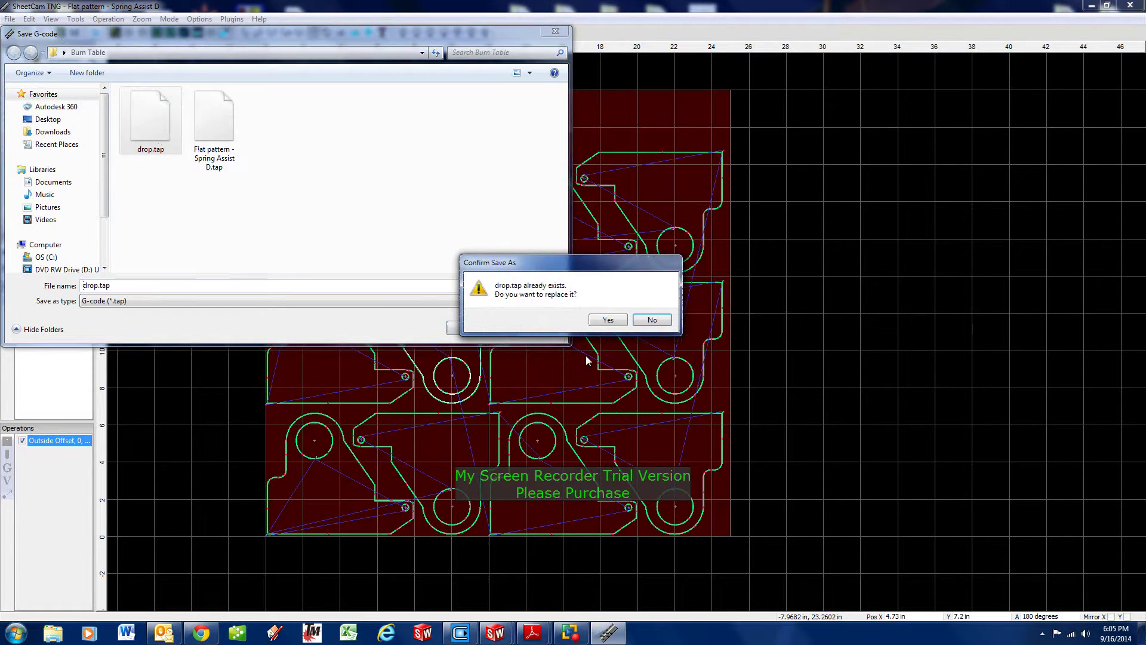
click(608, 321)
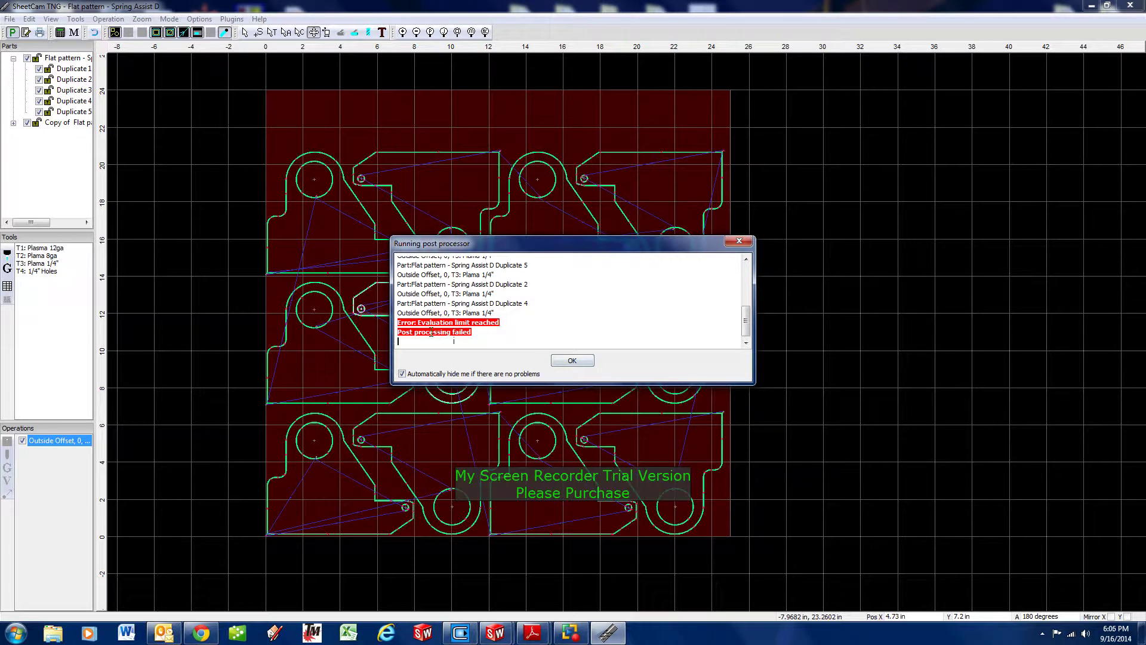
click(572, 360)
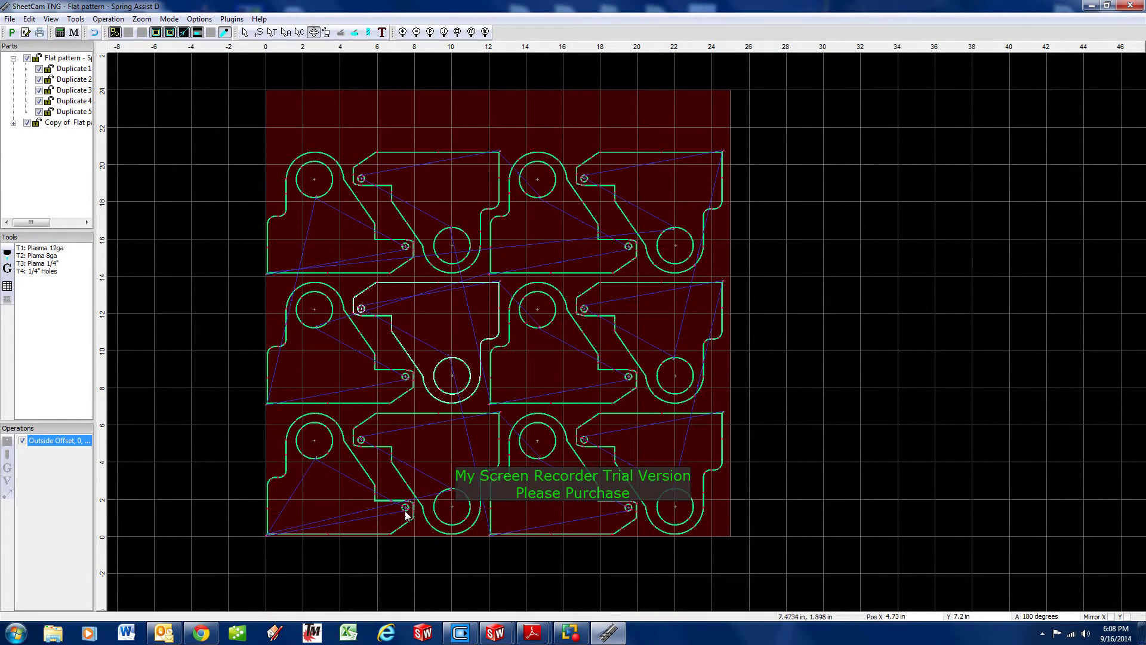
- Inspect the lead-ins and cut paths around the holes of the lower nested parts
scroll(401, 512, up, 3)
scroll(406, 514, up, 3)
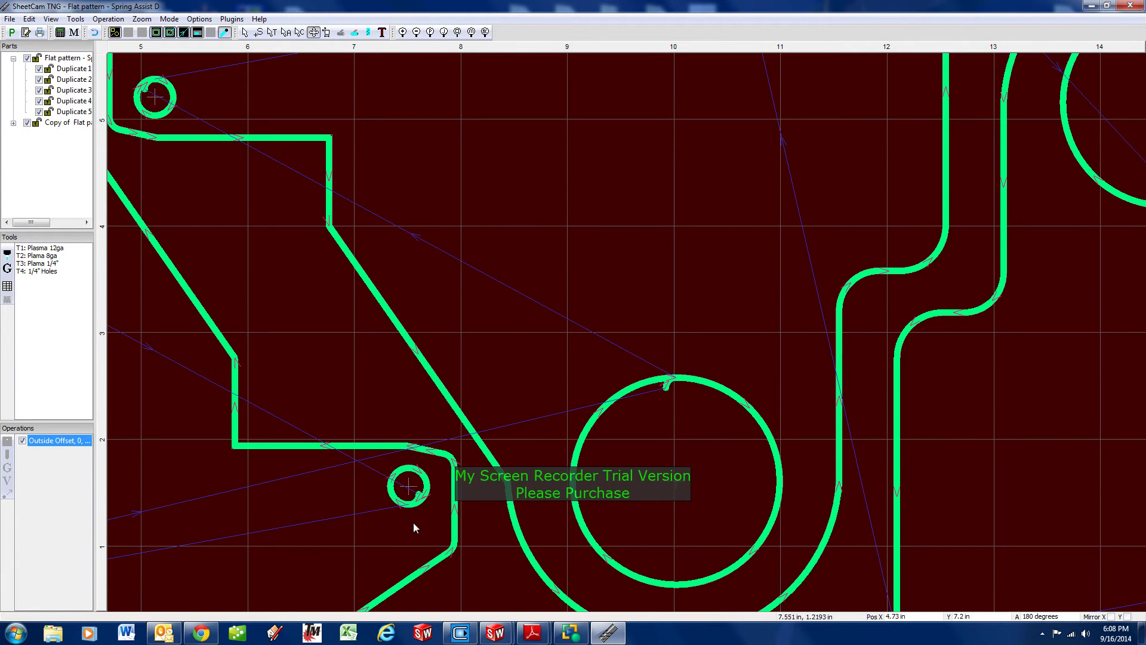
scroll(420, 483, down, 2)
scroll(420, 483, down, 2)
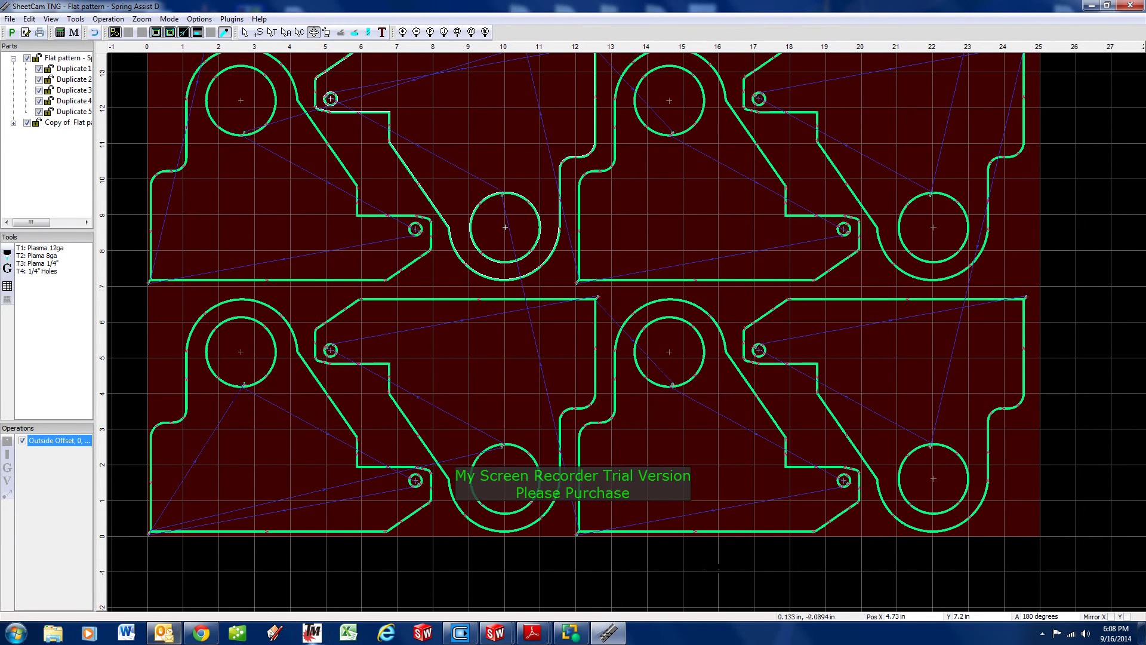
mouse_move(568, 634)
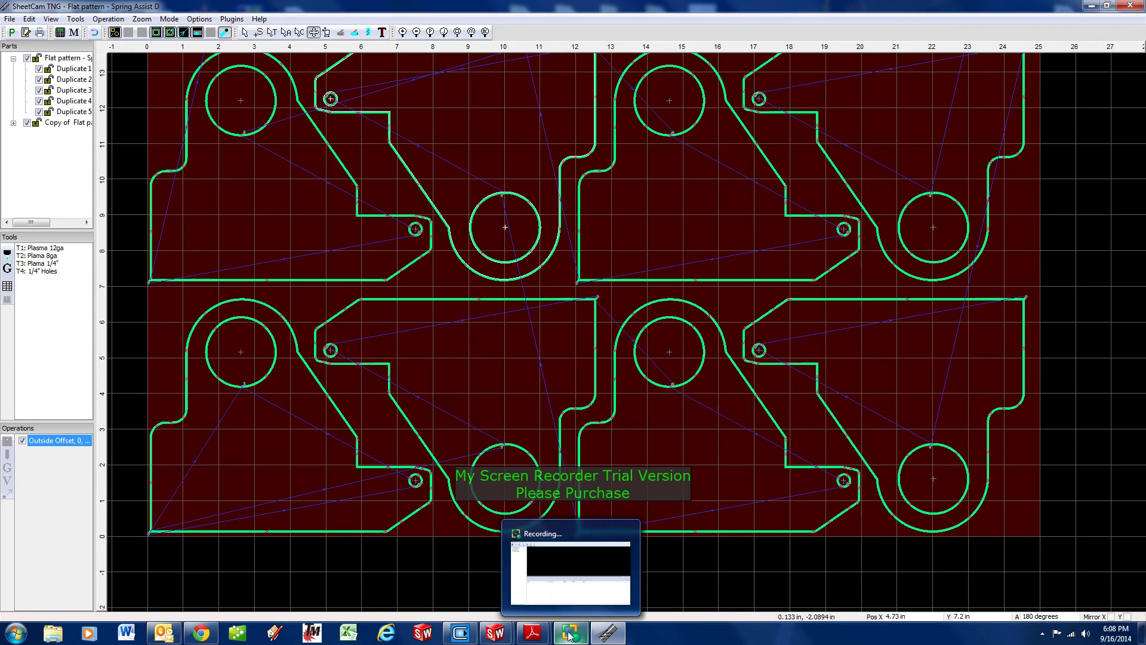
click(568, 635)
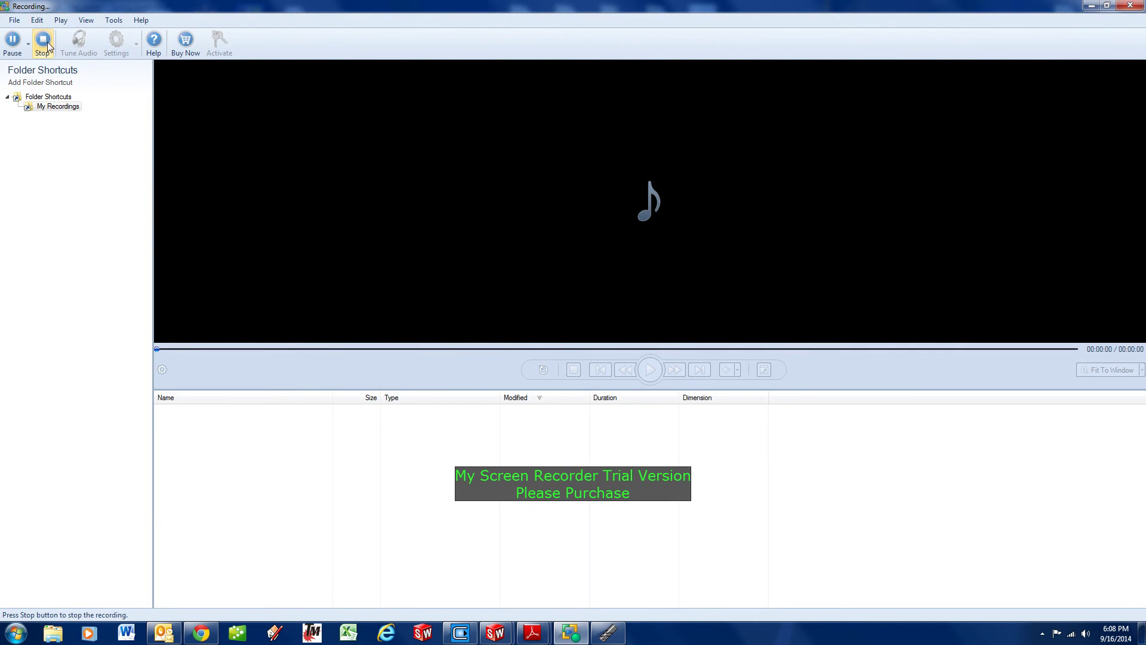